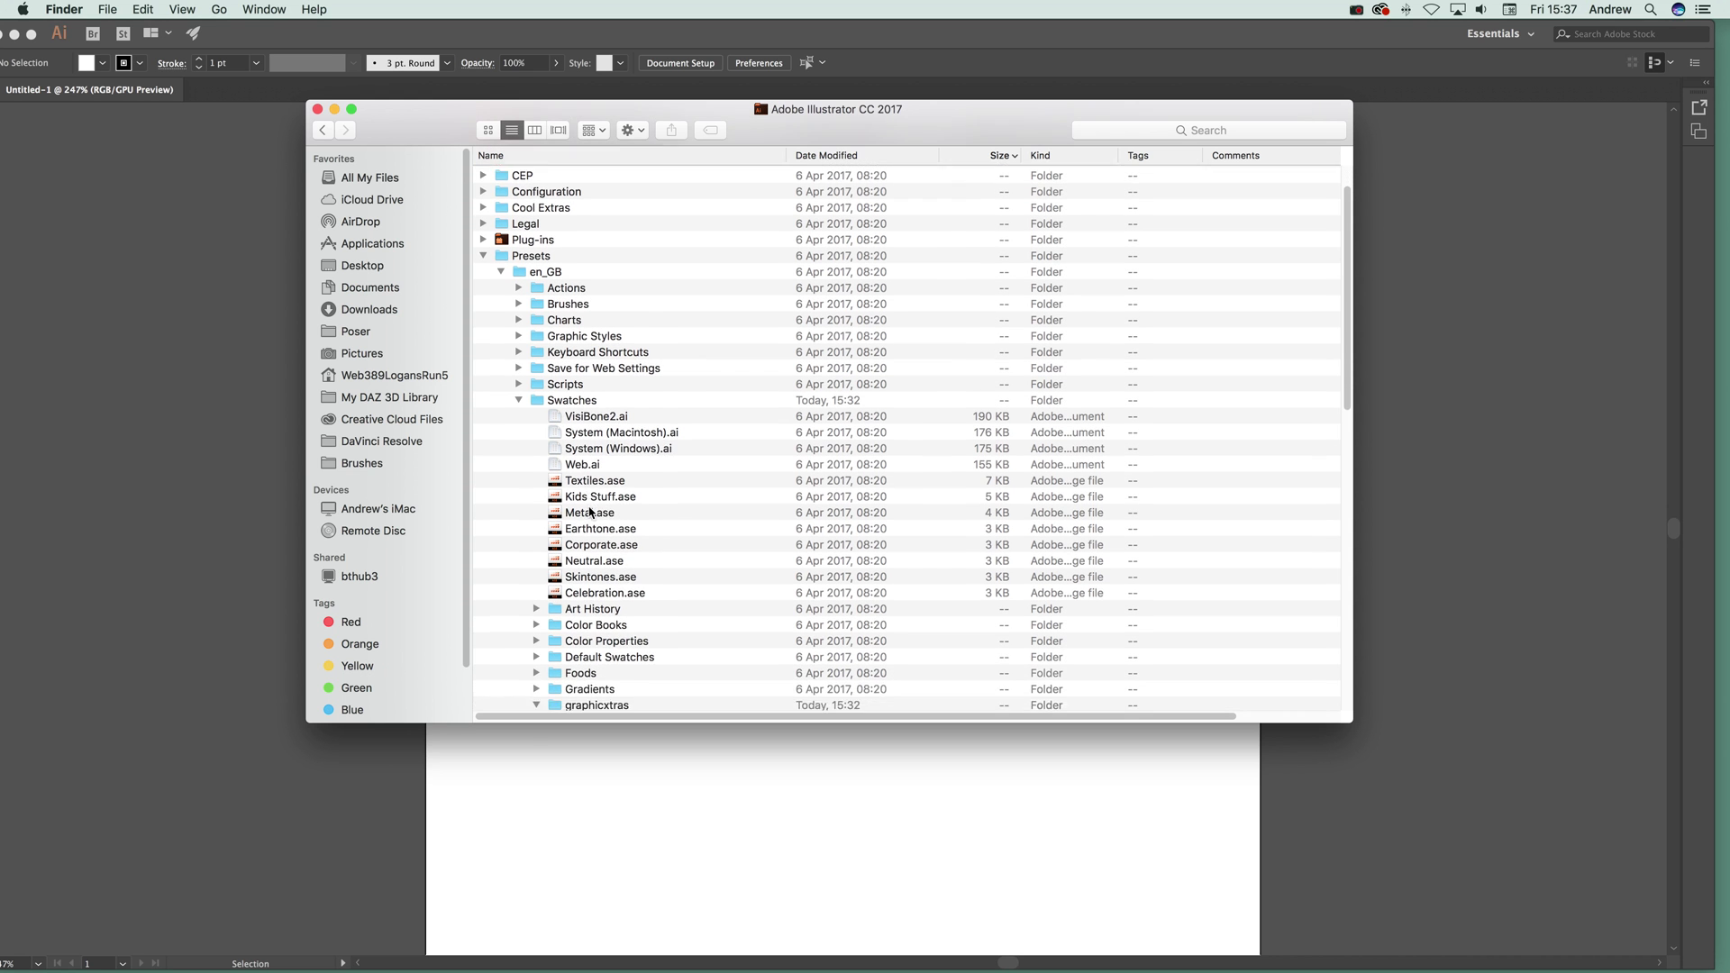
# Look through Illustrator's Swatches presets folder and the pattern files in its graphicxtras subfolder, highlighting GX31_Rosettes_CC.ai
pyautogui.scroll(4, 568, 293)
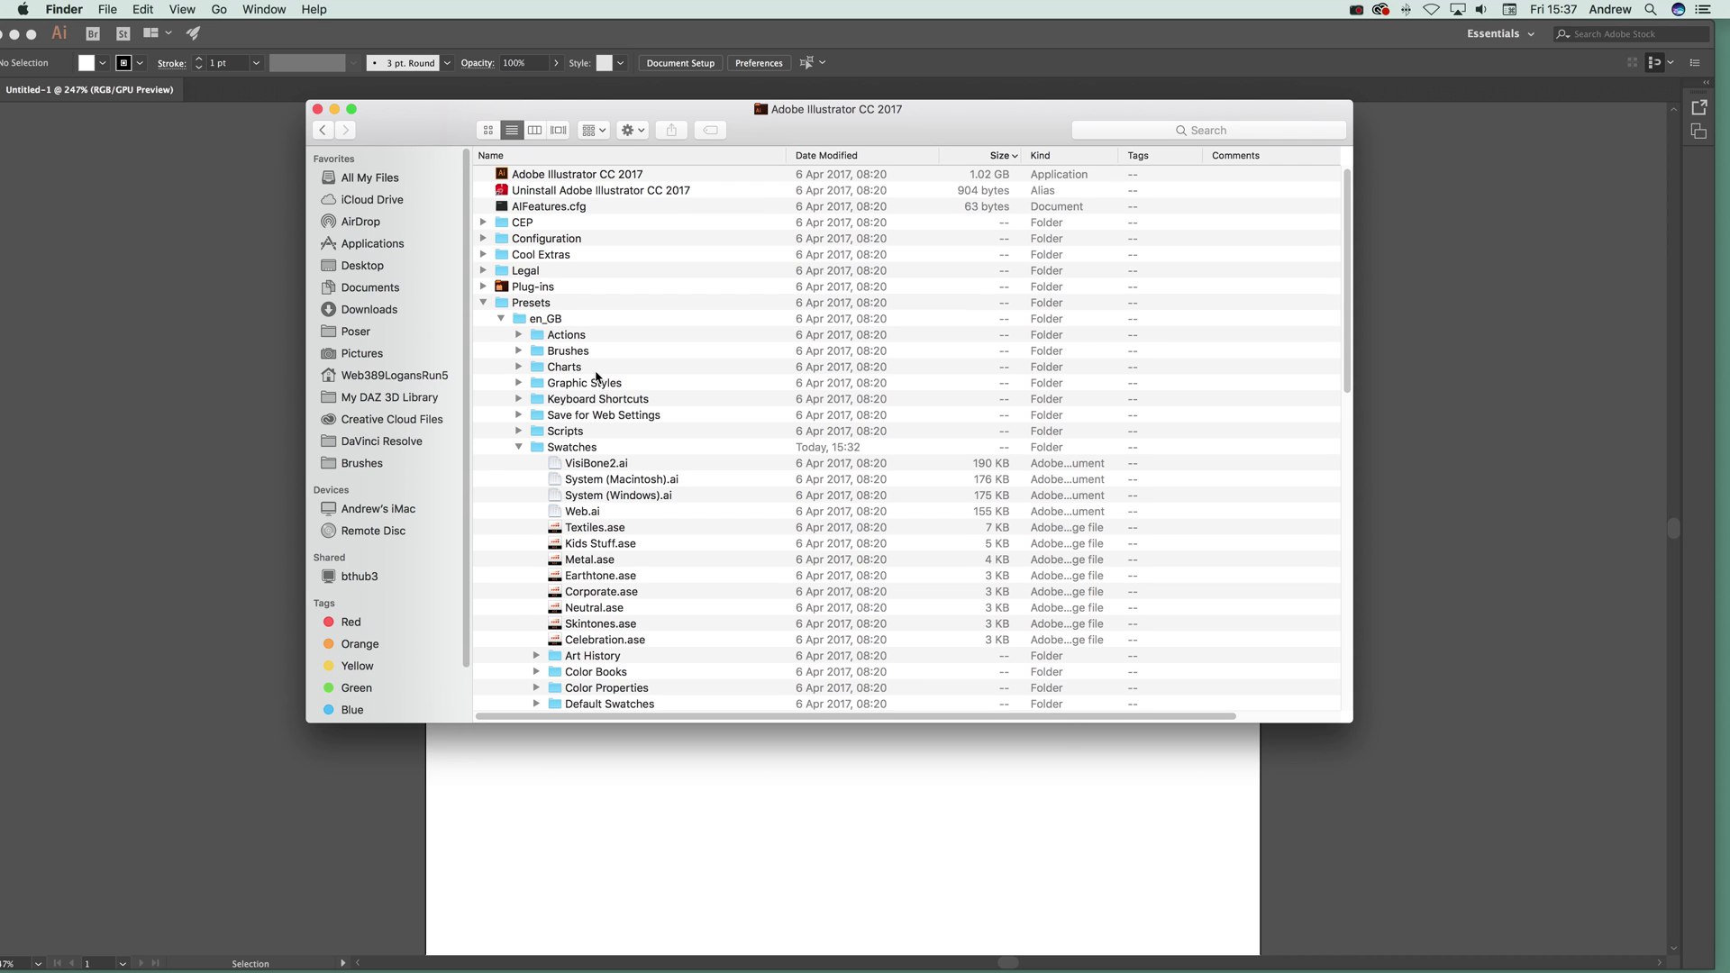
pyautogui.scroll(-1, 597, 413)
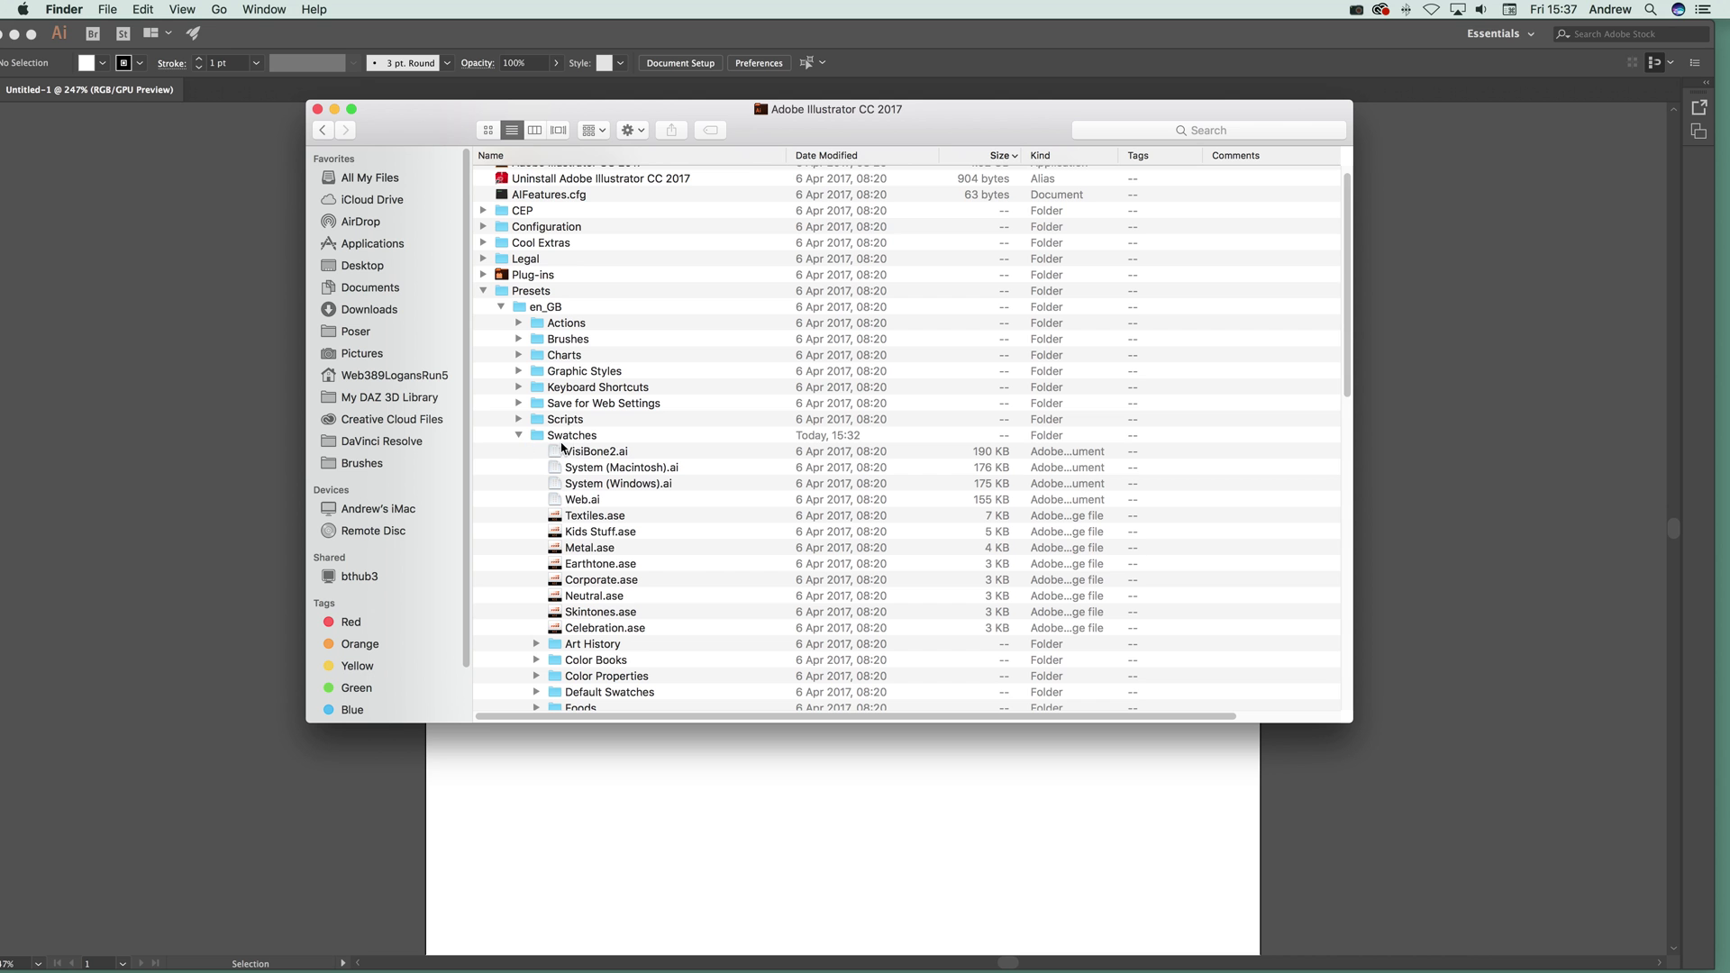
pyautogui.scroll(-2, 594, 457)
pyautogui.scroll(-2, 593, 457)
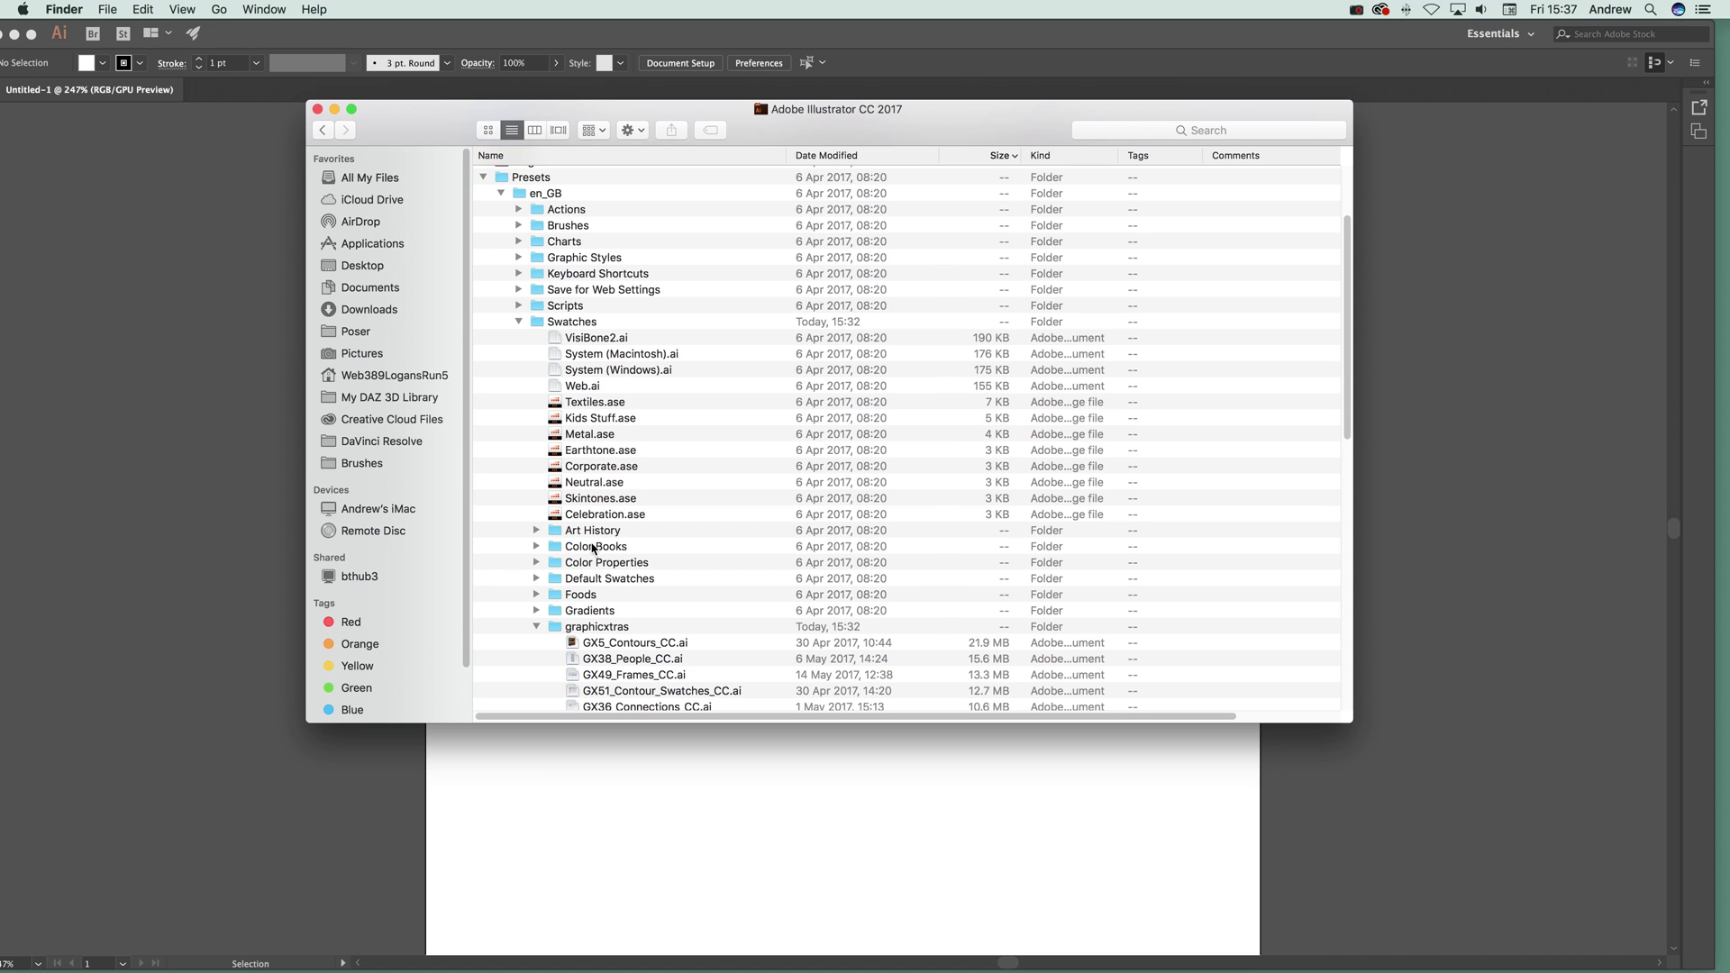
pyautogui.scroll(-2, 577, 568)
pyautogui.scroll(-1, 576, 575)
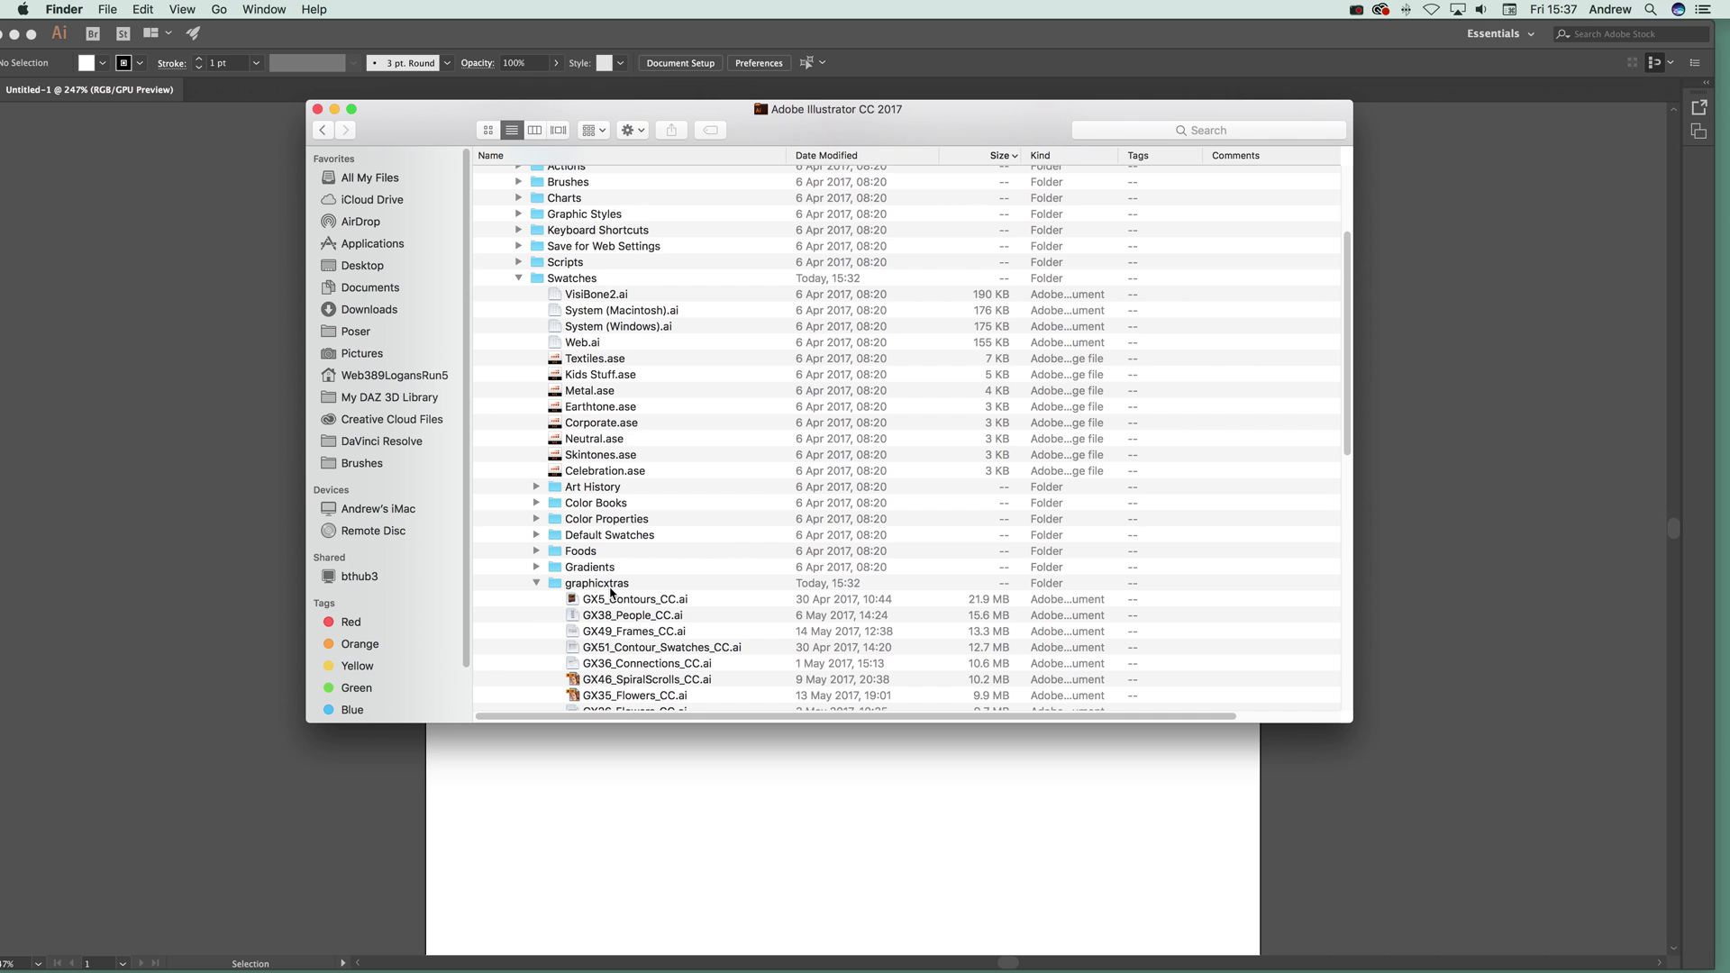
pyautogui.scroll(-10, 627, 356)
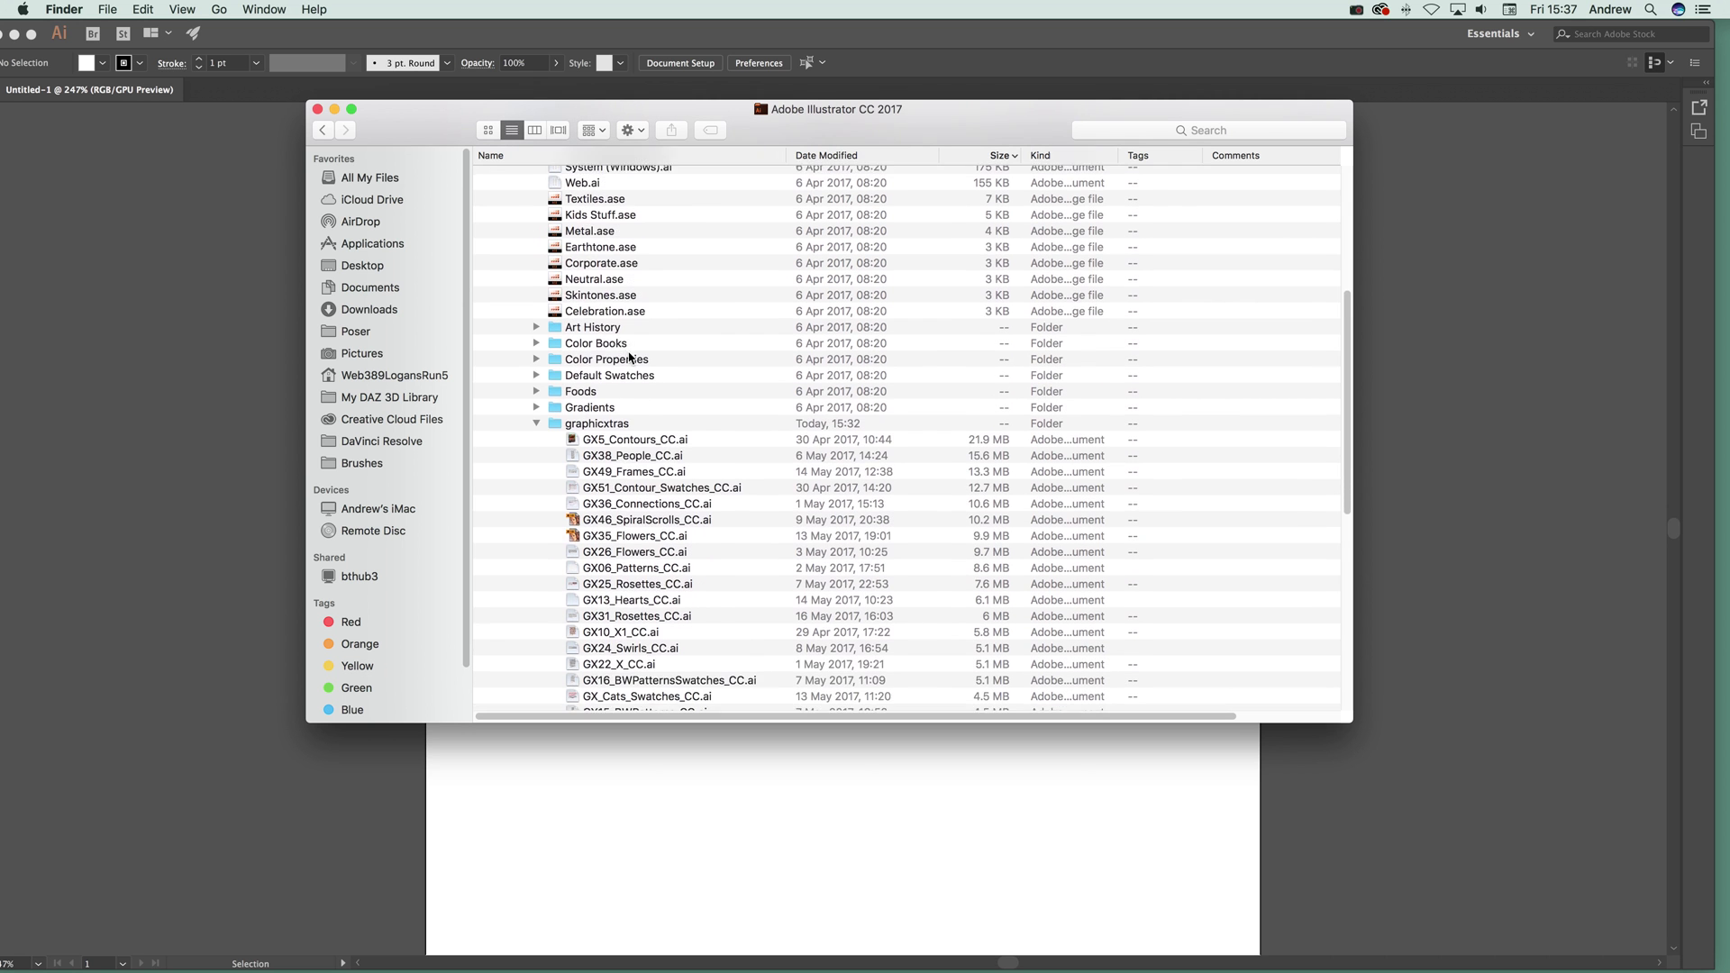
pyautogui.scroll(1, 628, 358)
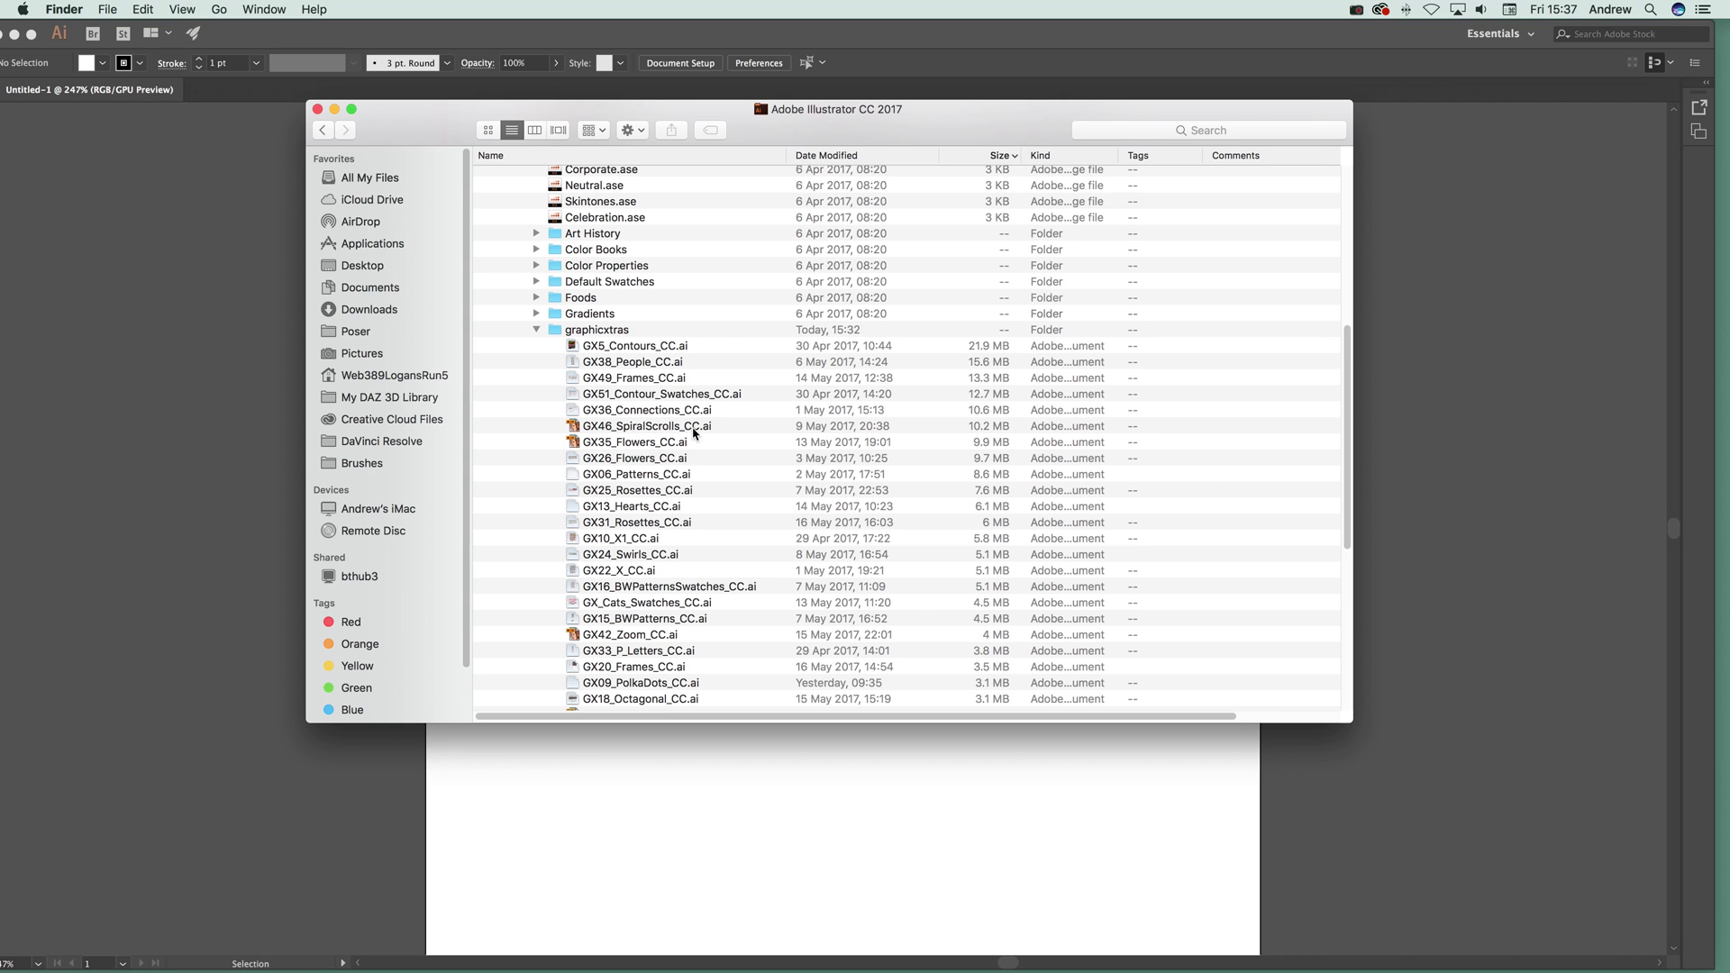
pyautogui.click(628, 526)
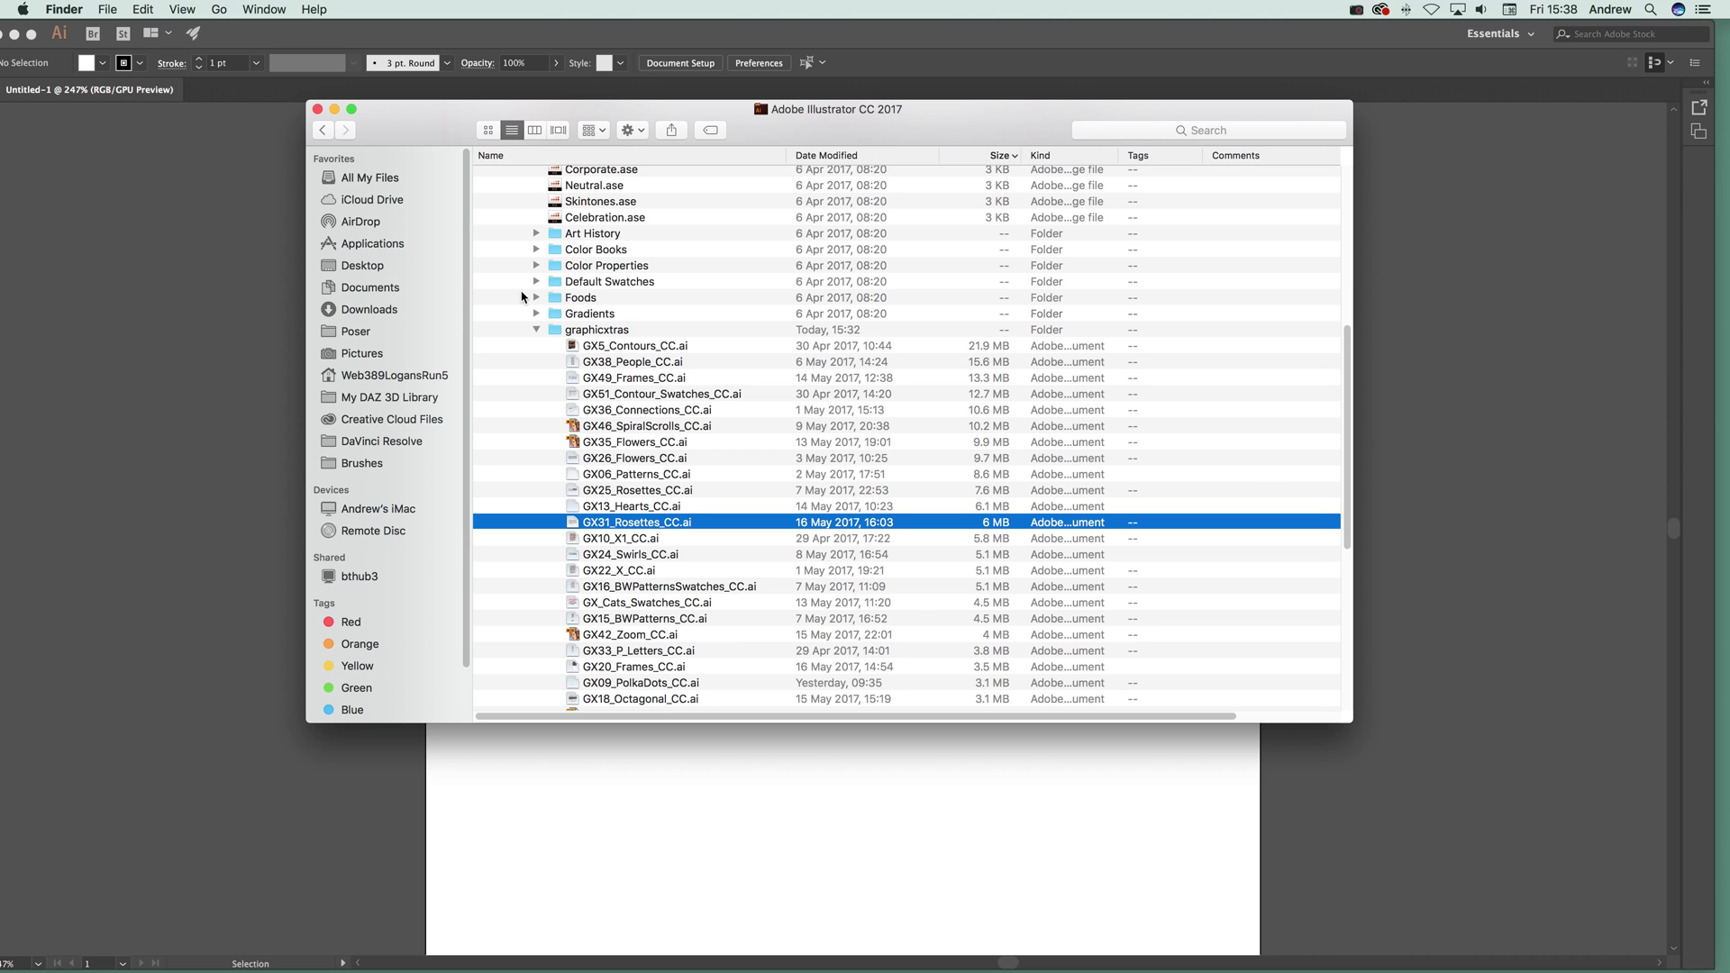
# Switch to Illustrator and move the Swatches panel onto the artboard area
pyautogui.click(196, 168)
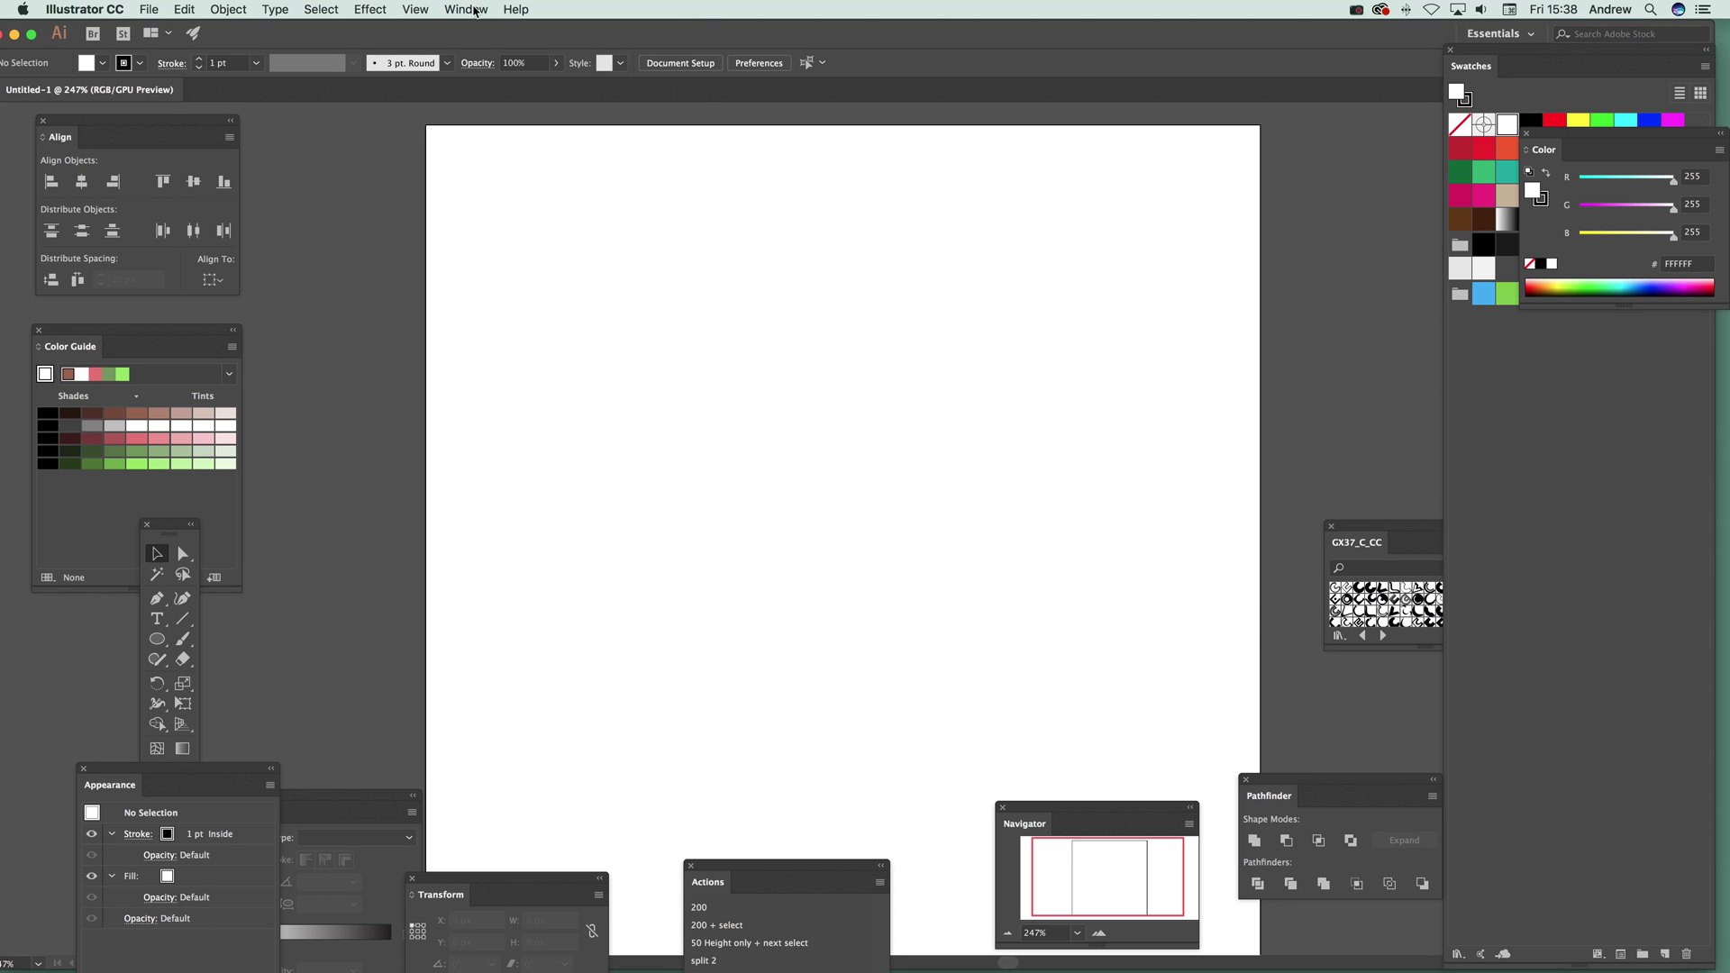
pyautogui.click(476, 10)
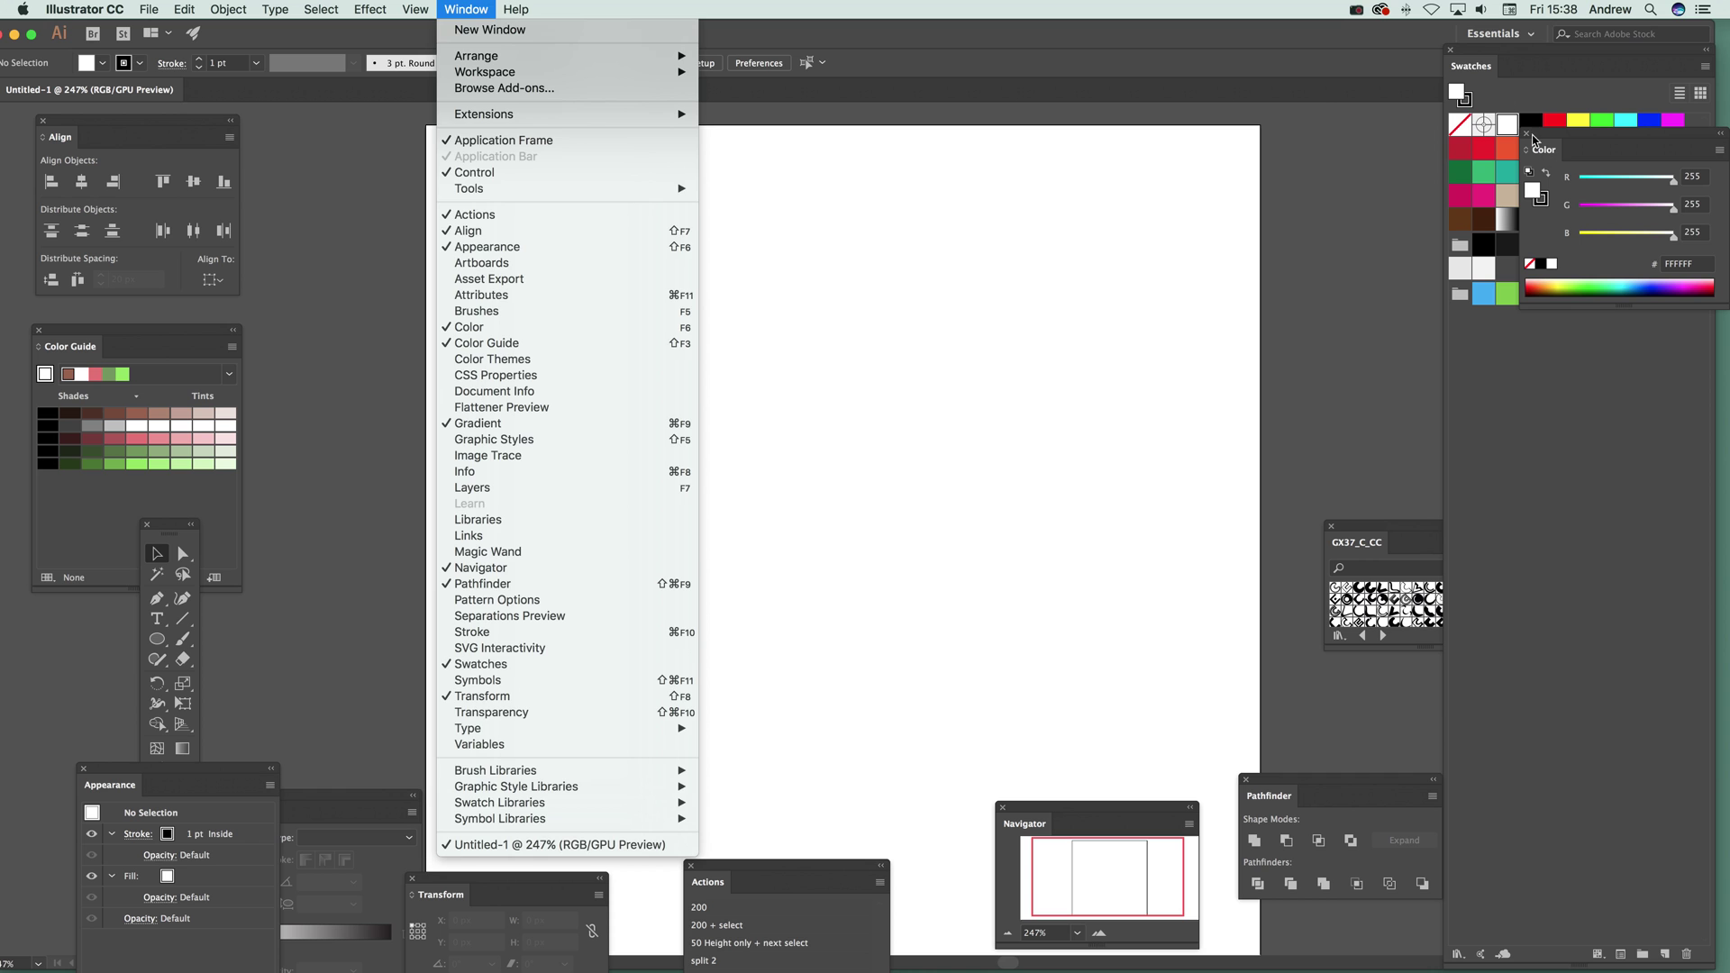
pyautogui.click(1321, 94)
pyautogui.moveTo(1488, 75); pyautogui.dragTo(962, 221)
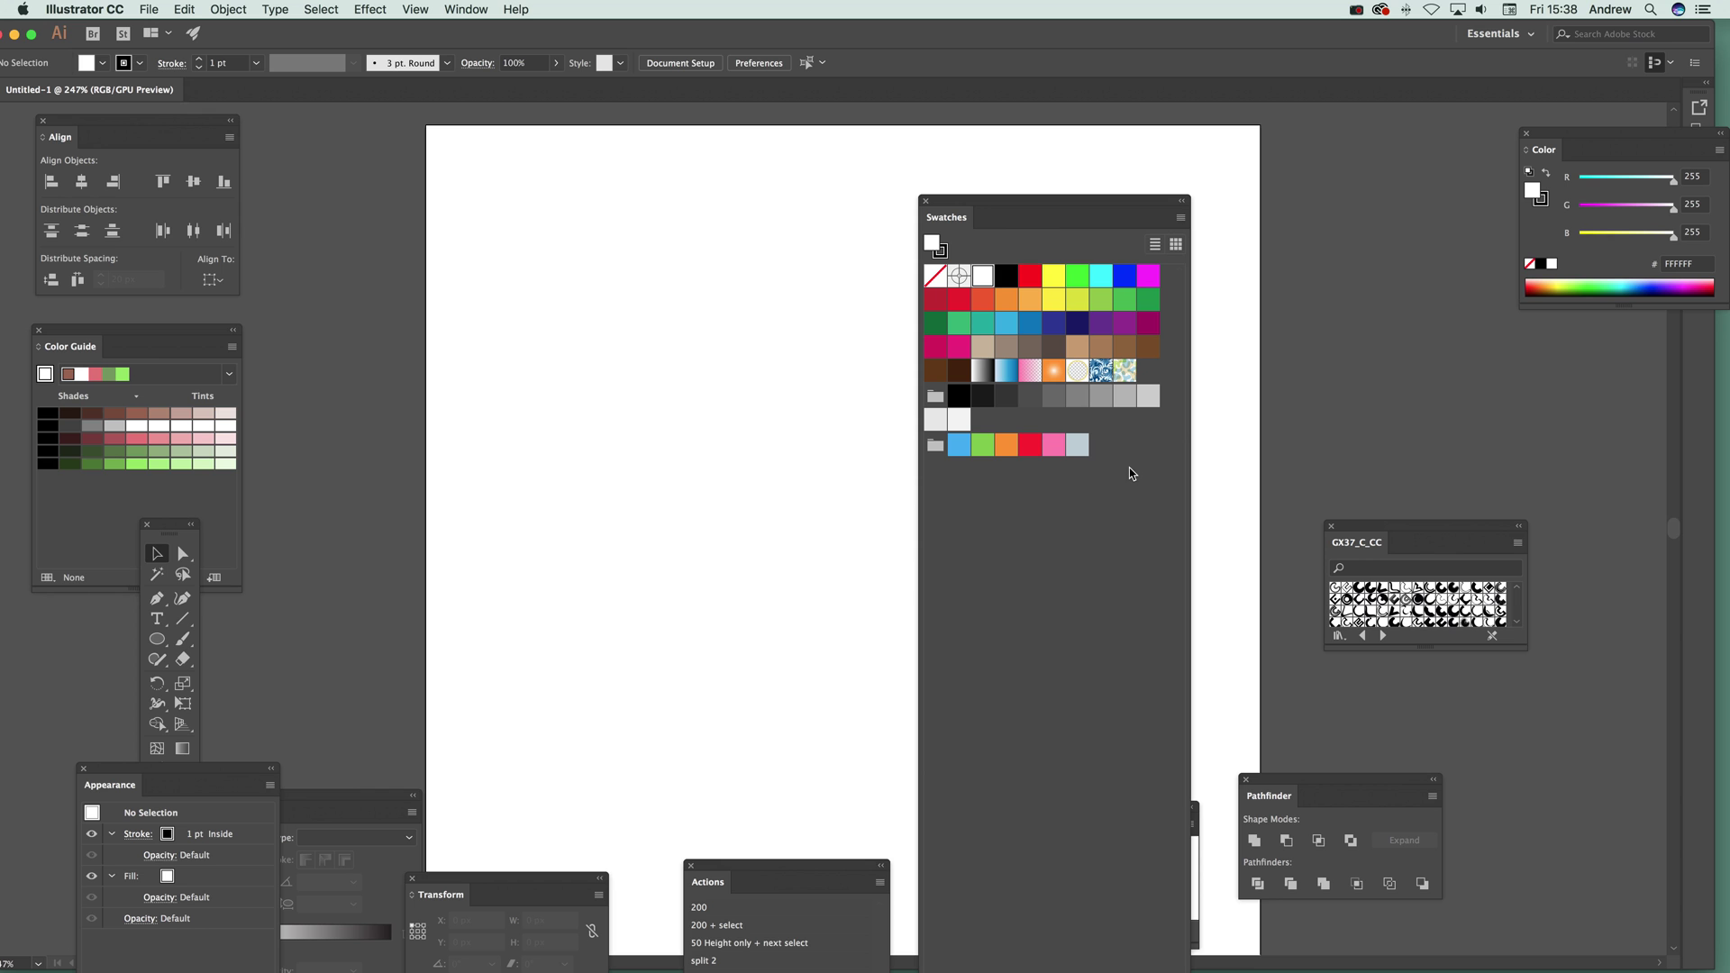
# Open the GX33_P_Letters_CC swatch library from the graphicxtras collection
pyautogui.click(1181, 219)
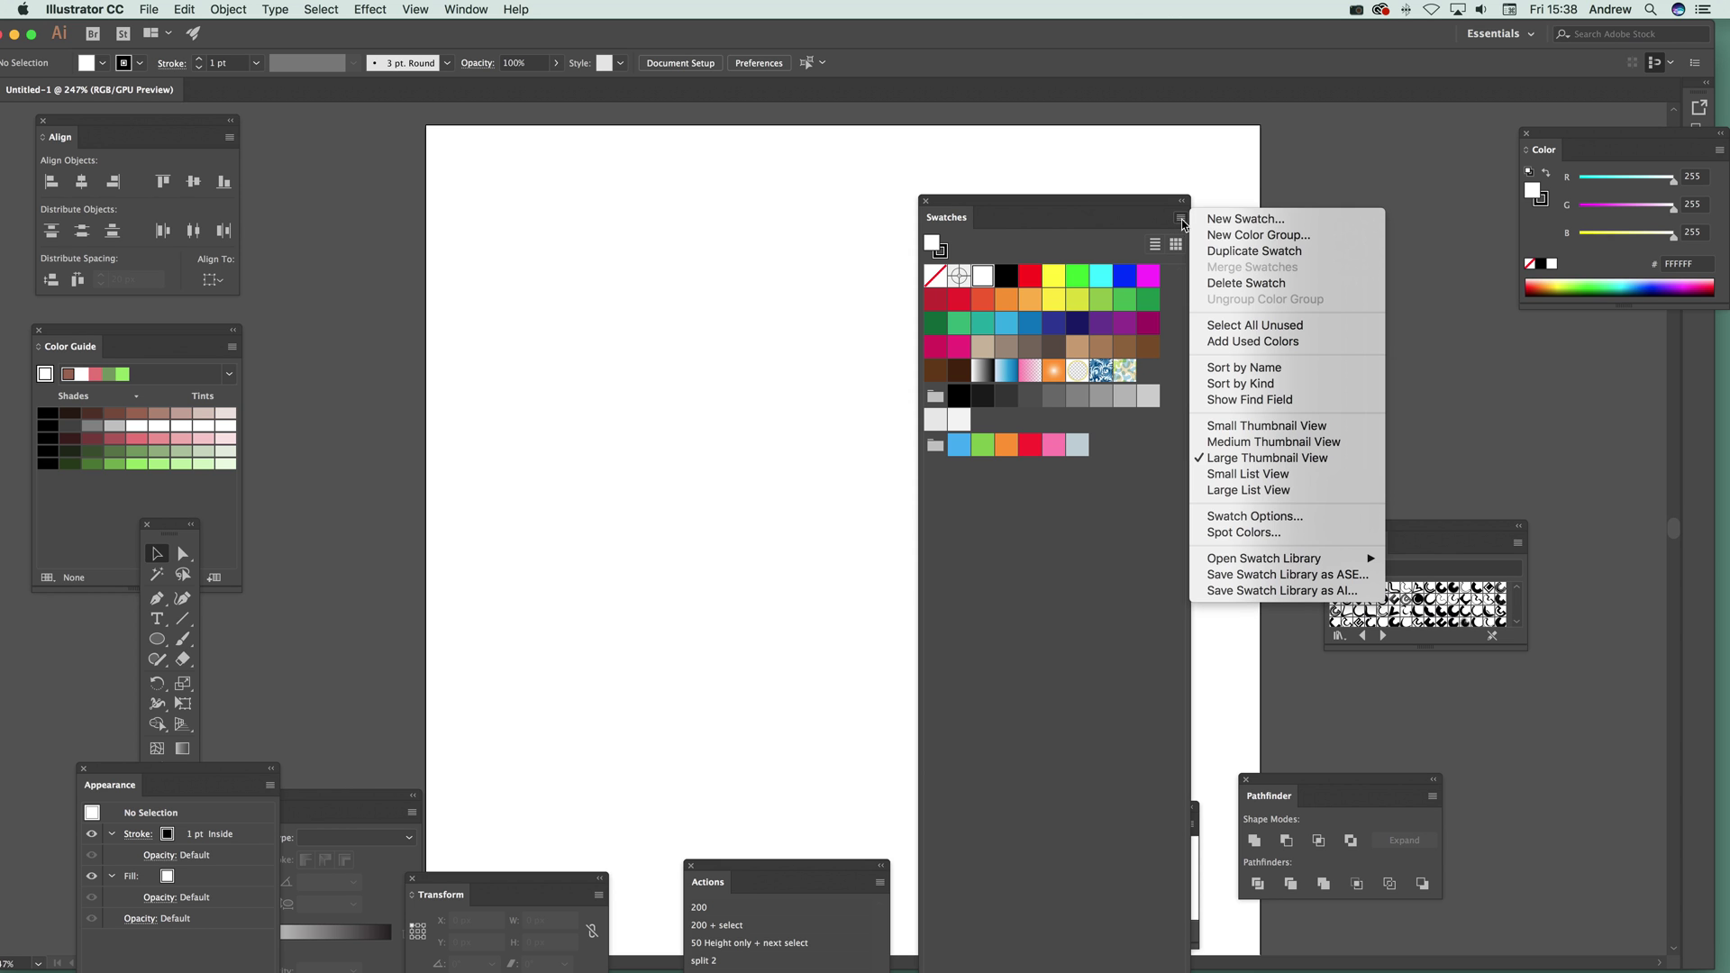
pyautogui.moveTo(1249, 563)
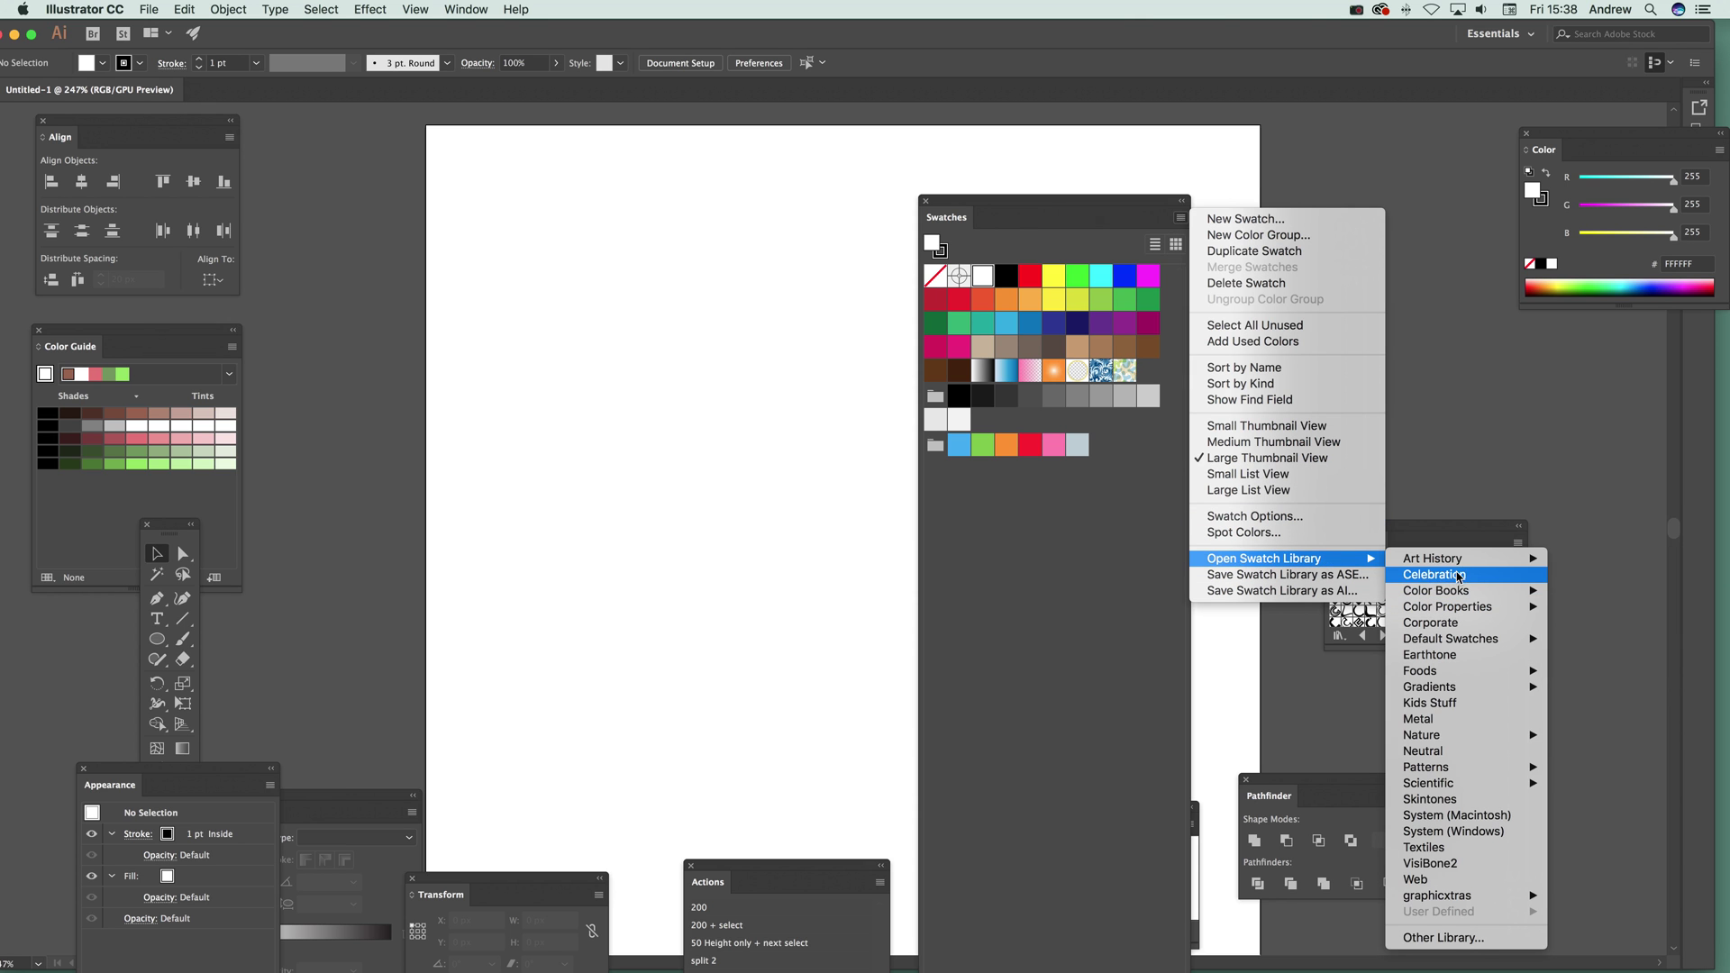
pyautogui.moveTo(1458, 560)
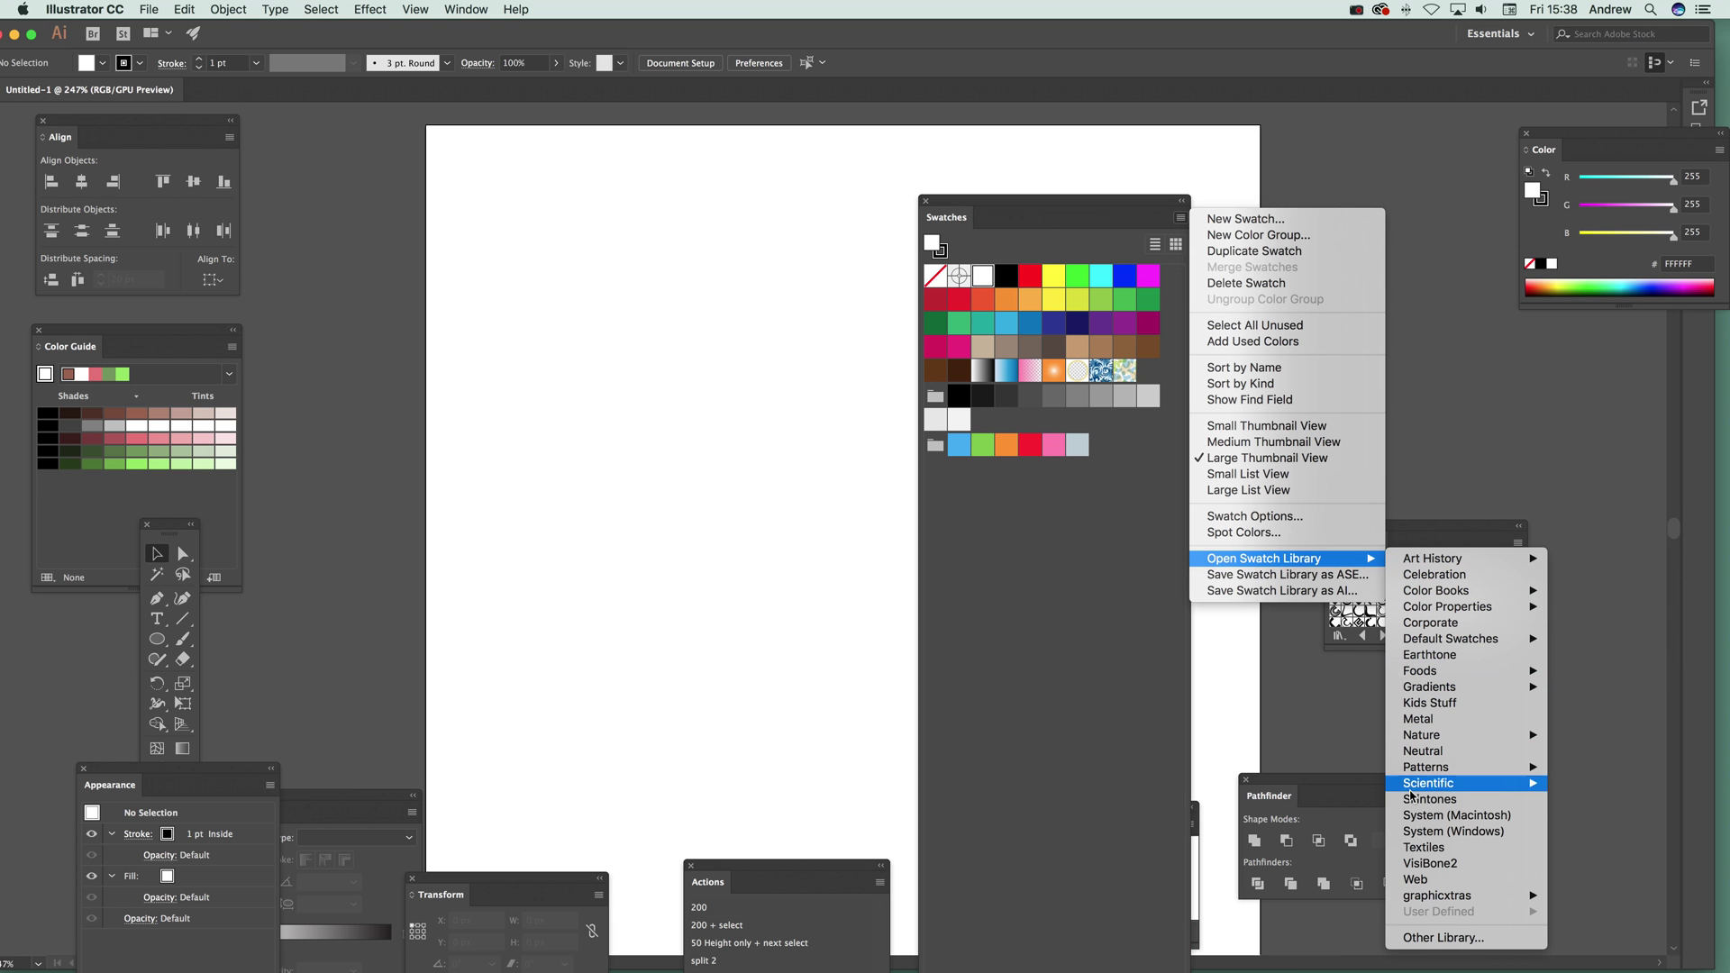
pyautogui.moveTo(1449, 898)
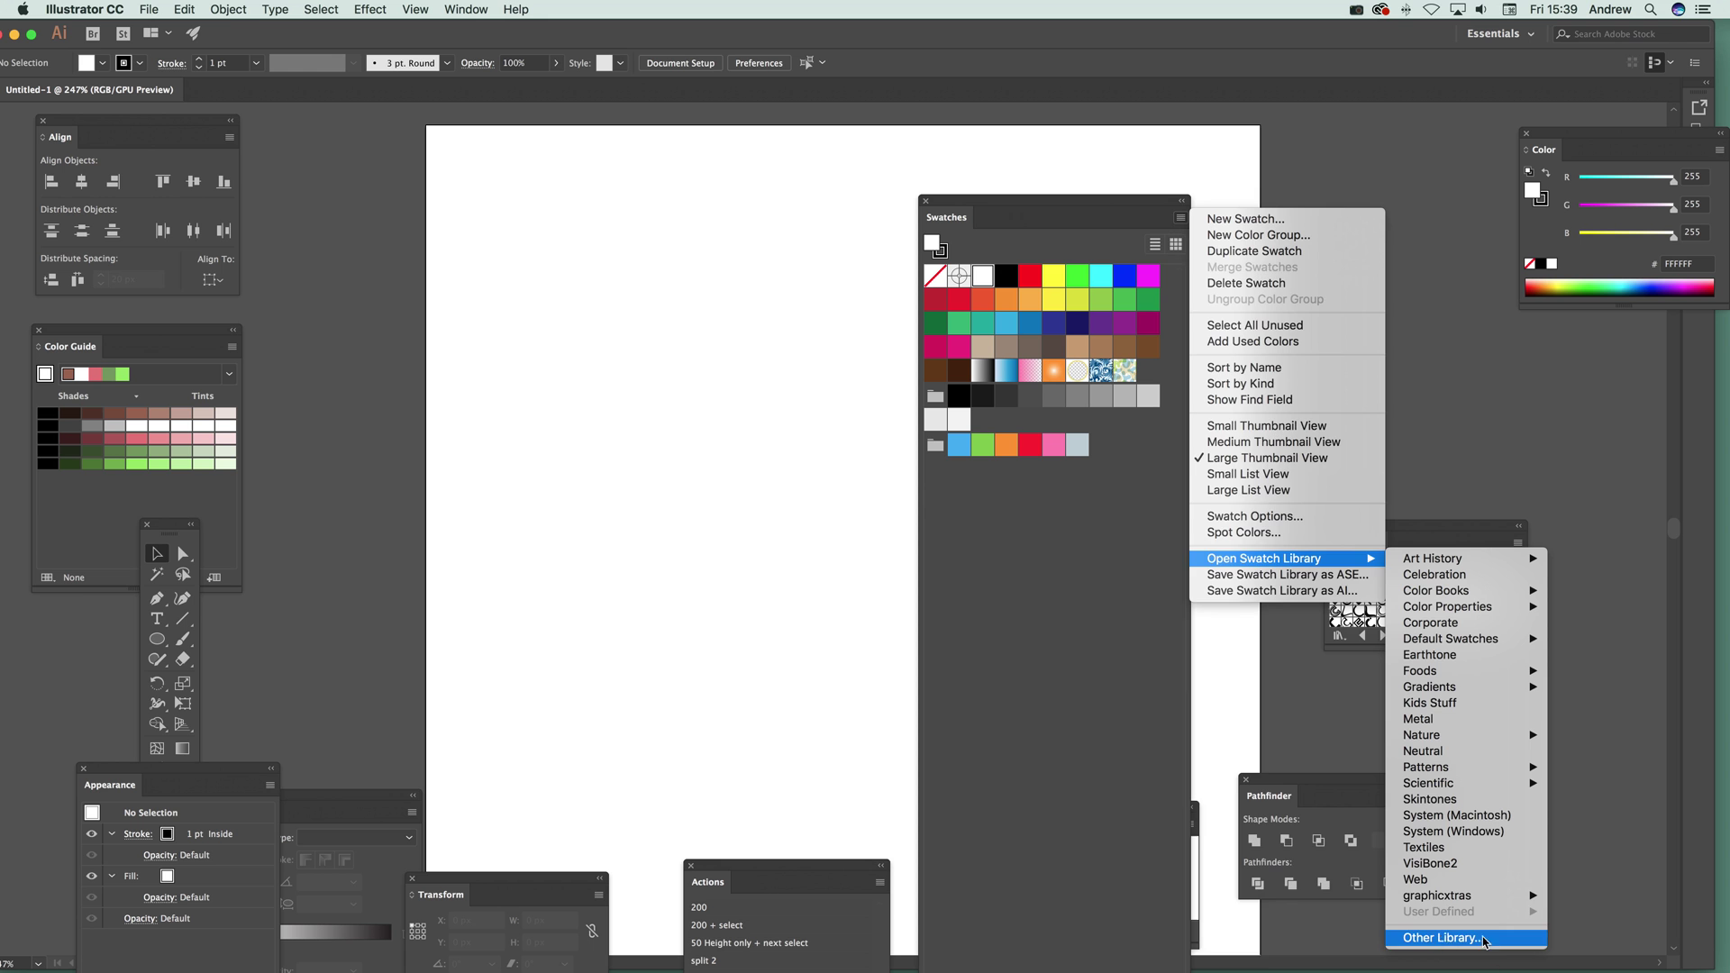
pyautogui.moveTo(1501, 901)
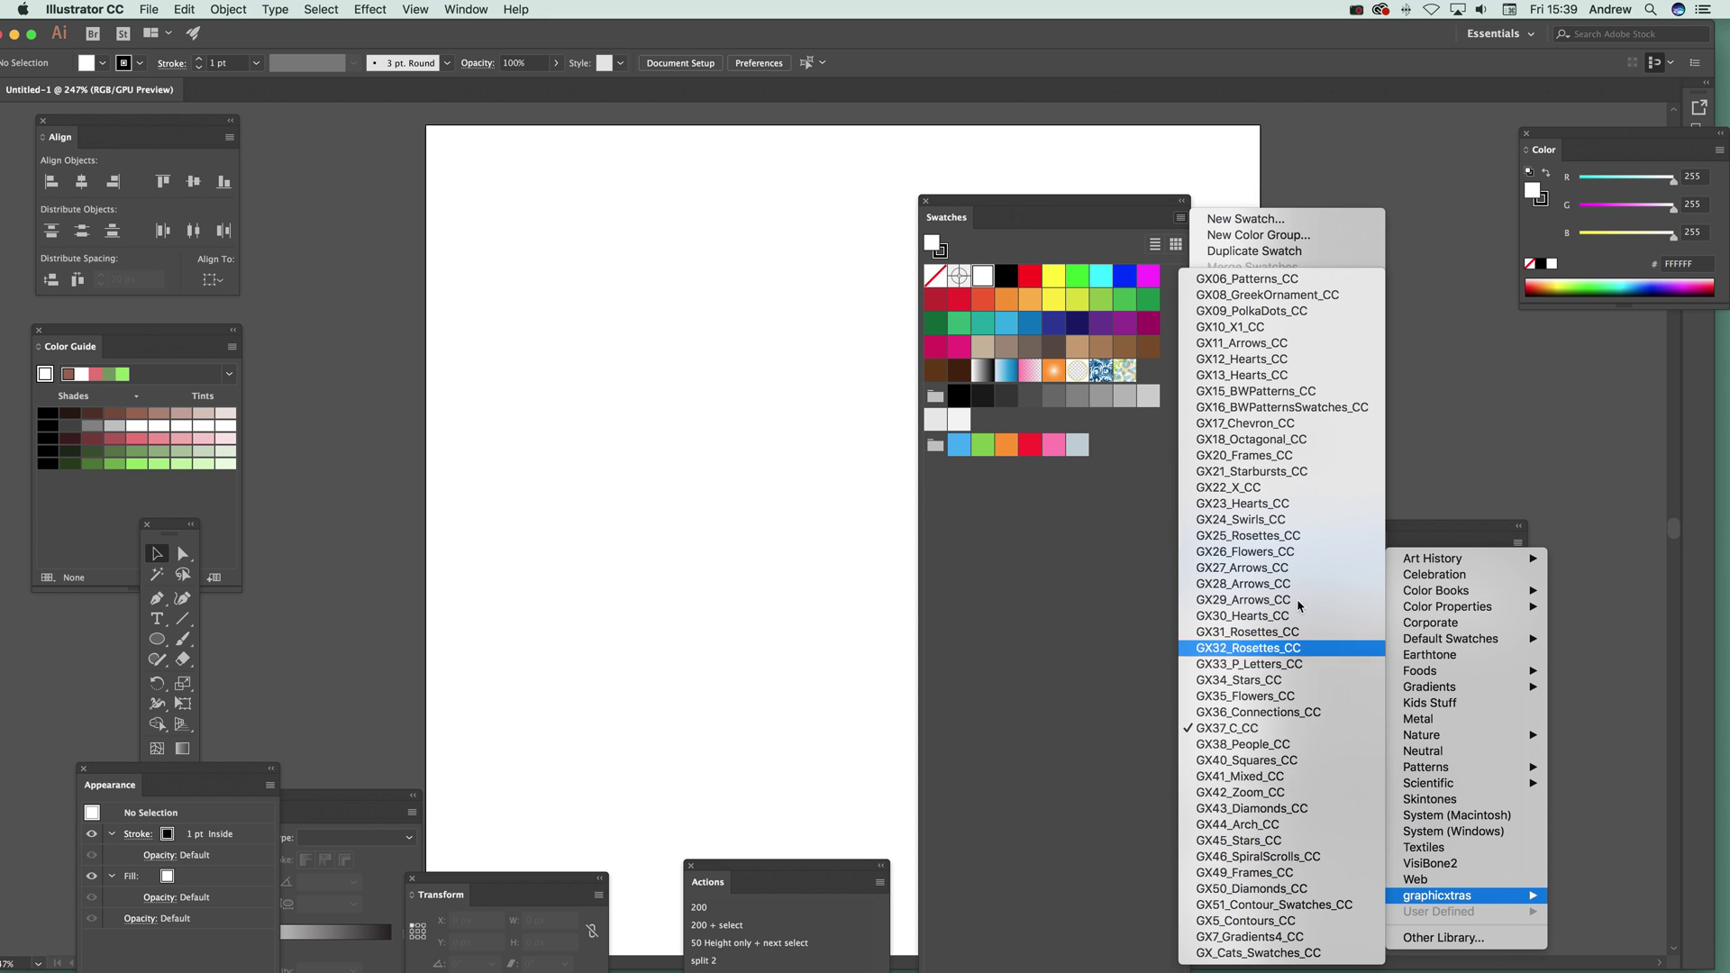
pyautogui.click(1262, 665)
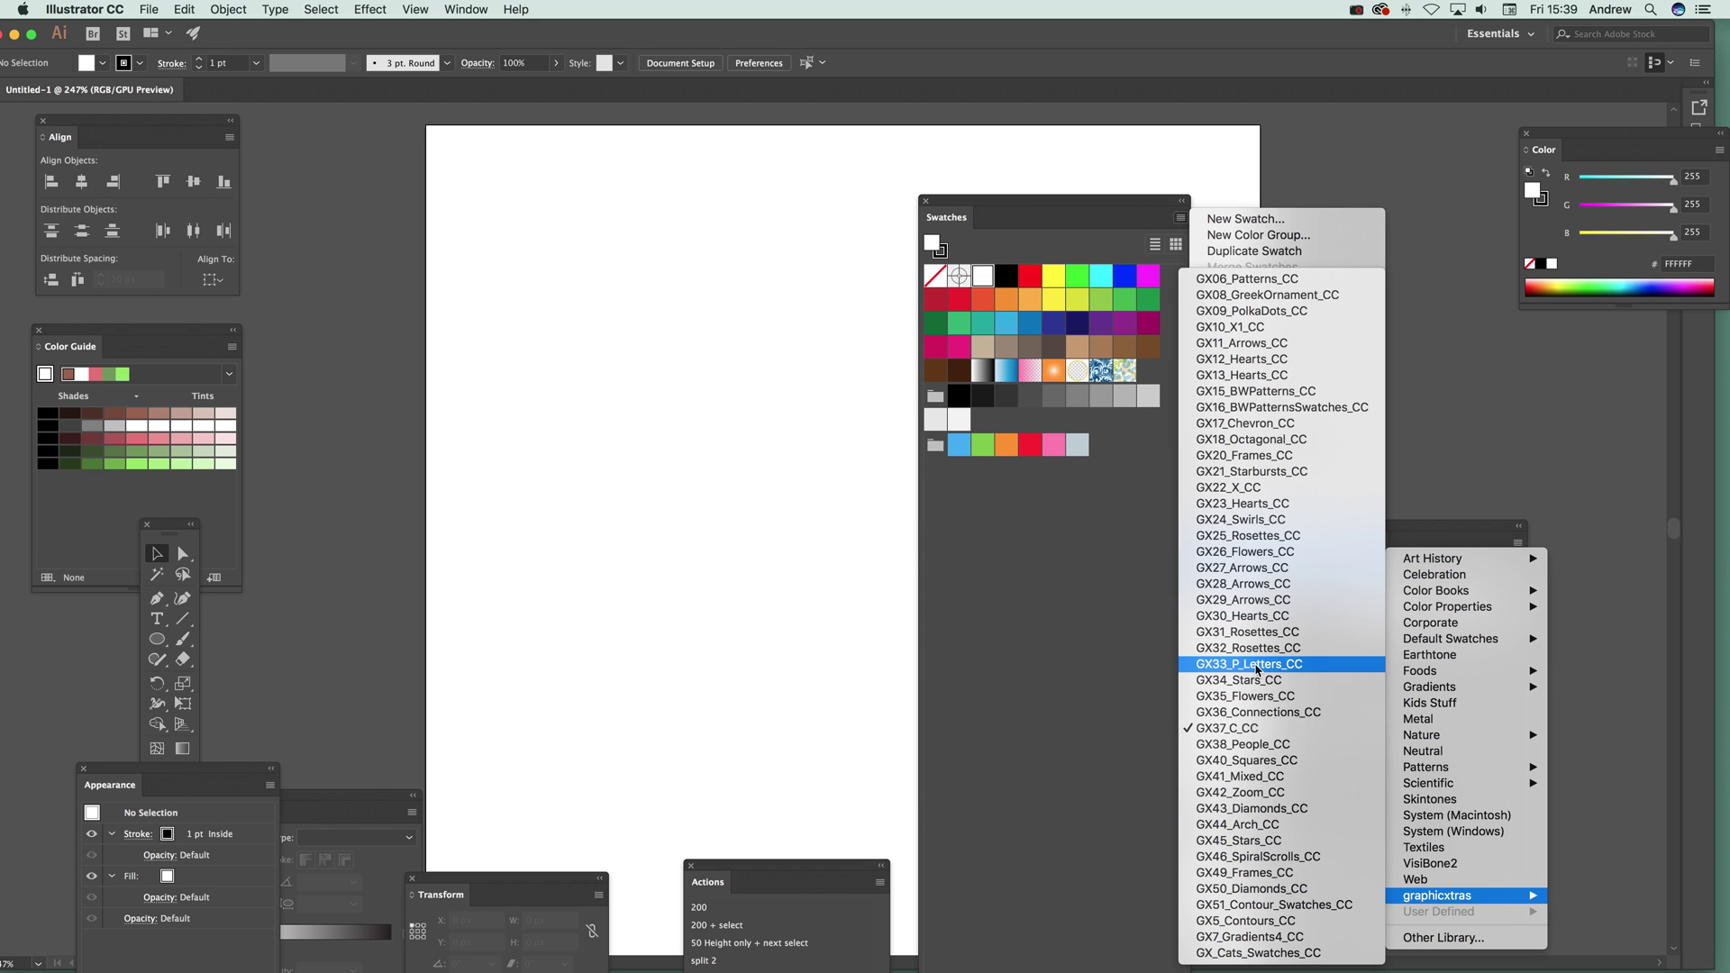
pyautogui.click(1259, 671)
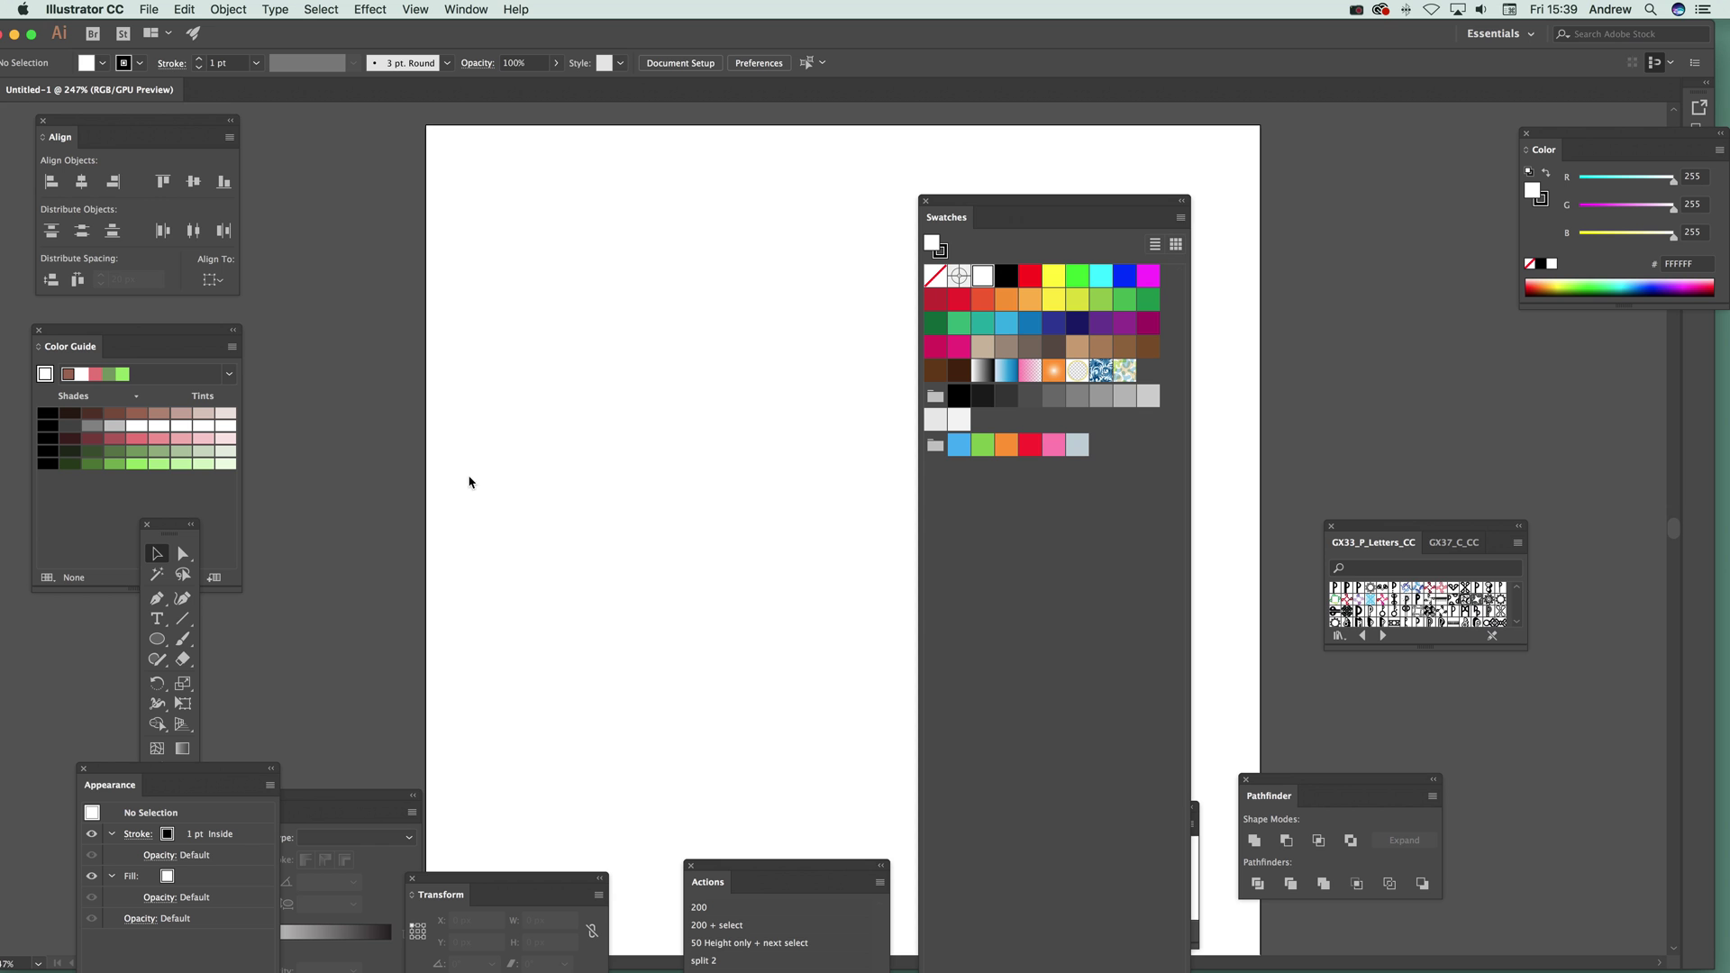
# Float the GX33_P_Letters_CC library over the artboard, show it in Large Thumbnail View and enlarge it until all its patterns fit
pyautogui.moveTo(1352, 554); pyautogui.dragTo(501, 311)
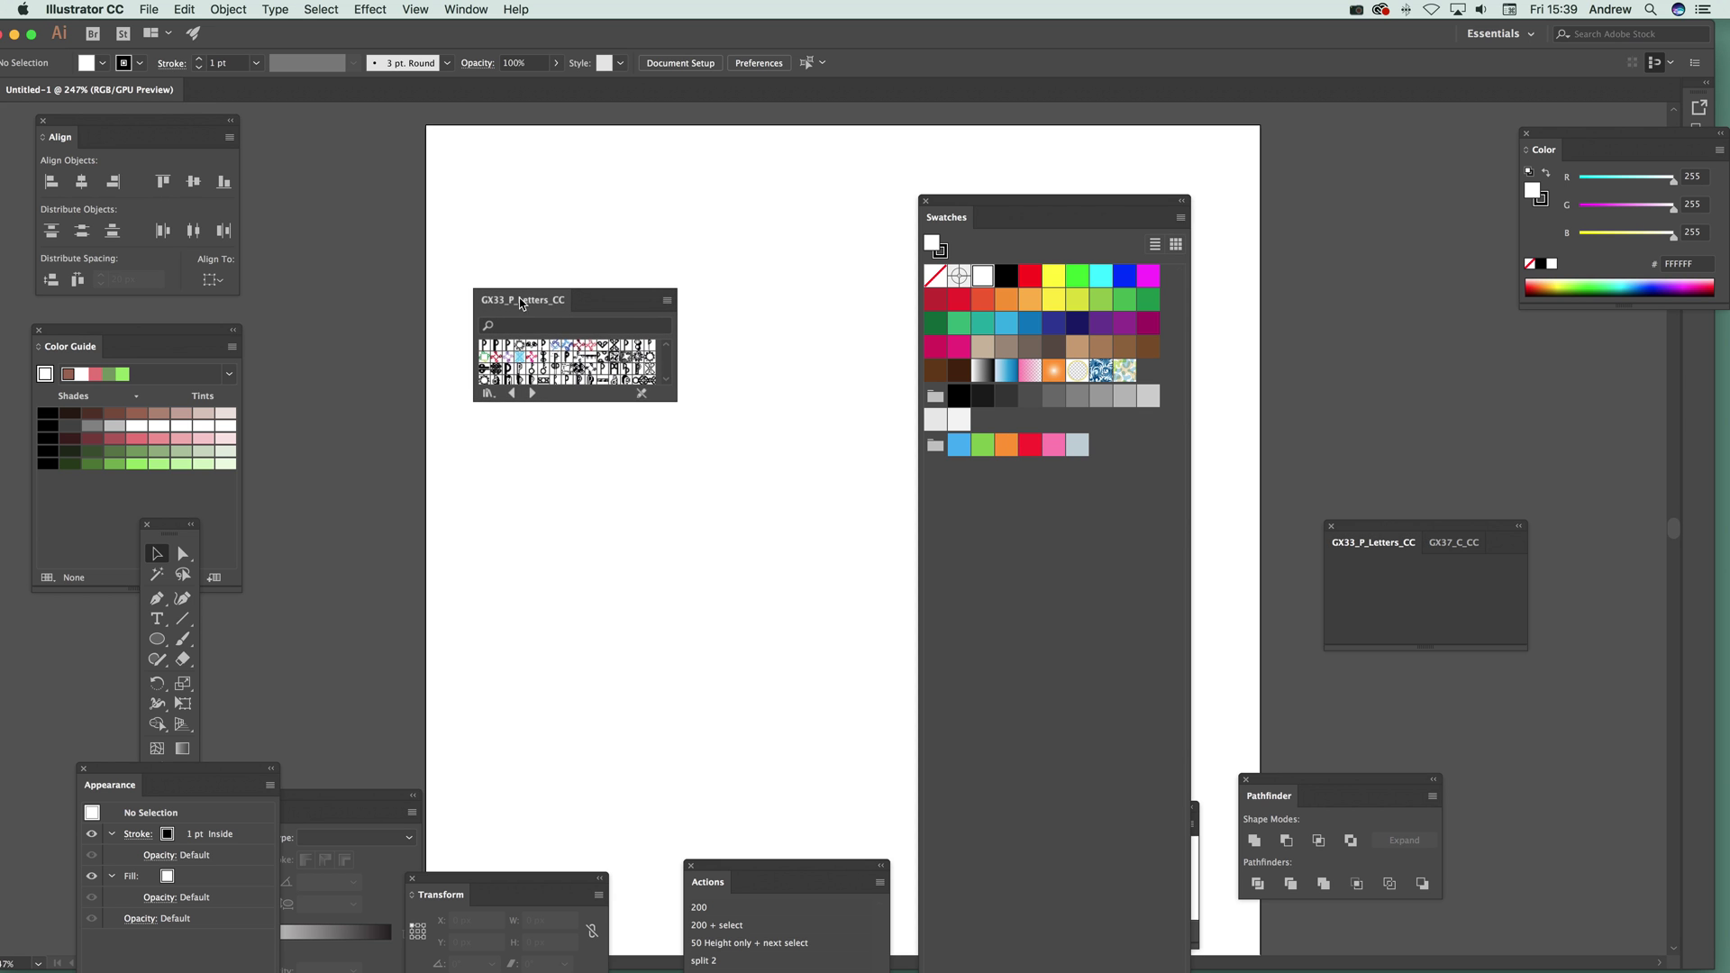
pyautogui.moveTo(670, 405); pyautogui.dragTo(869, 704)
pyautogui.click(863, 301)
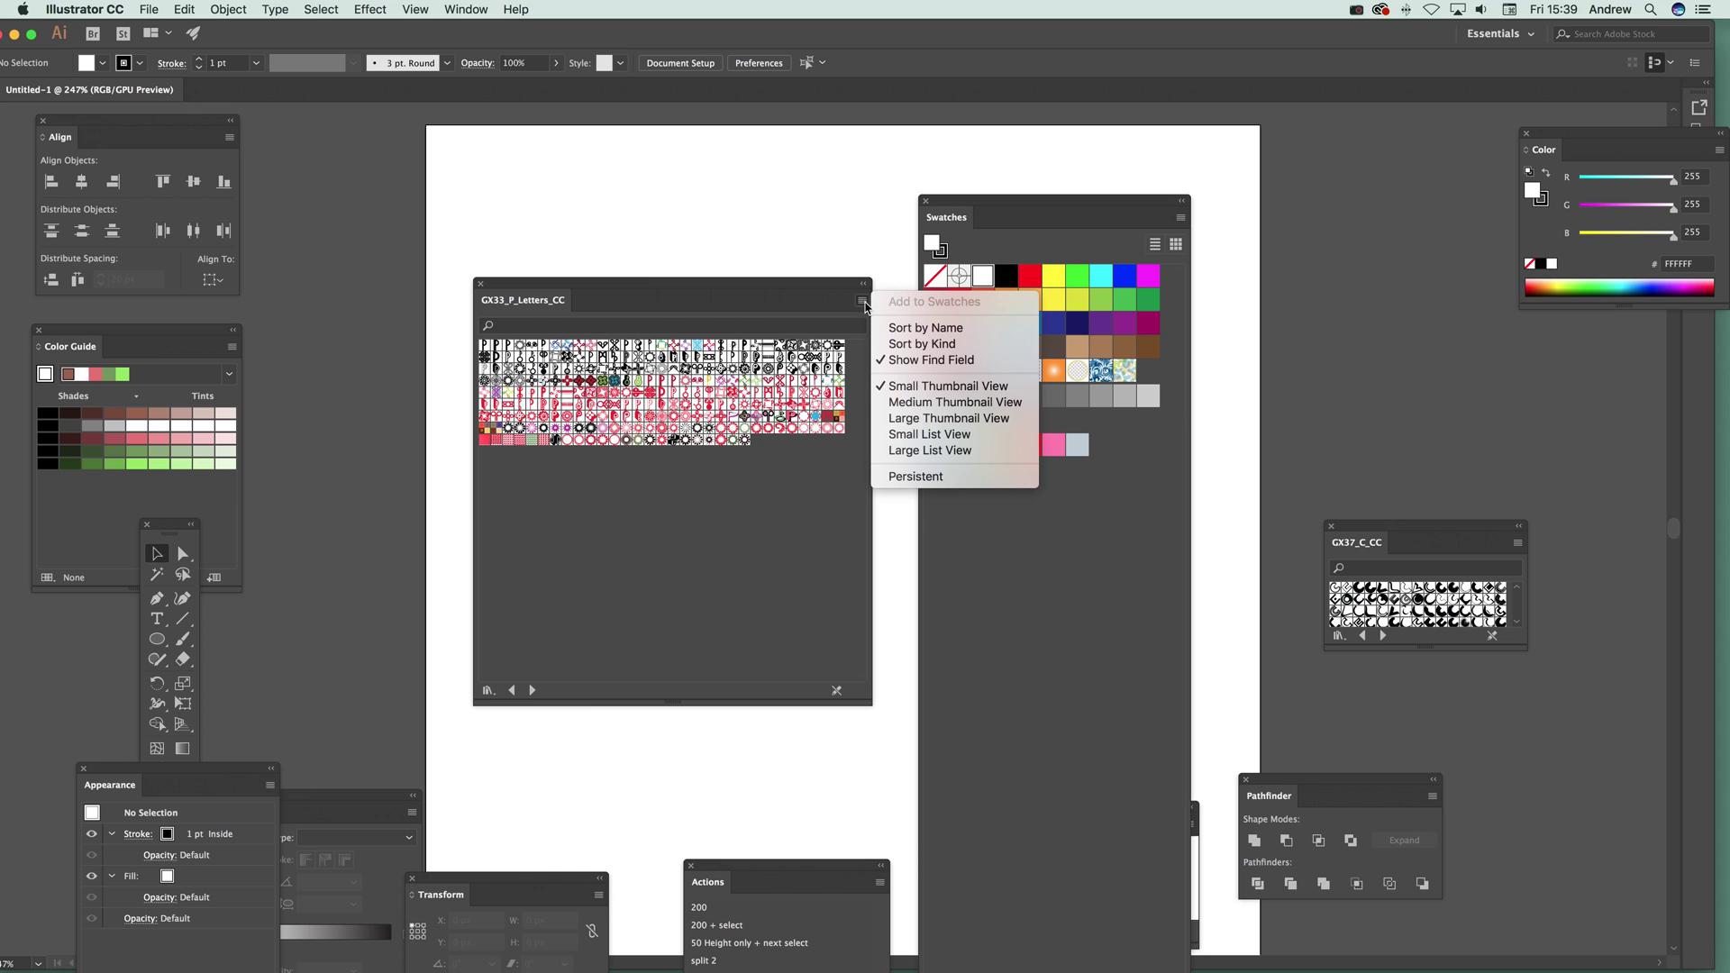
pyautogui.click(925, 419)
pyautogui.moveTo(865, 700); pyautogui.dragTo(889, 783)
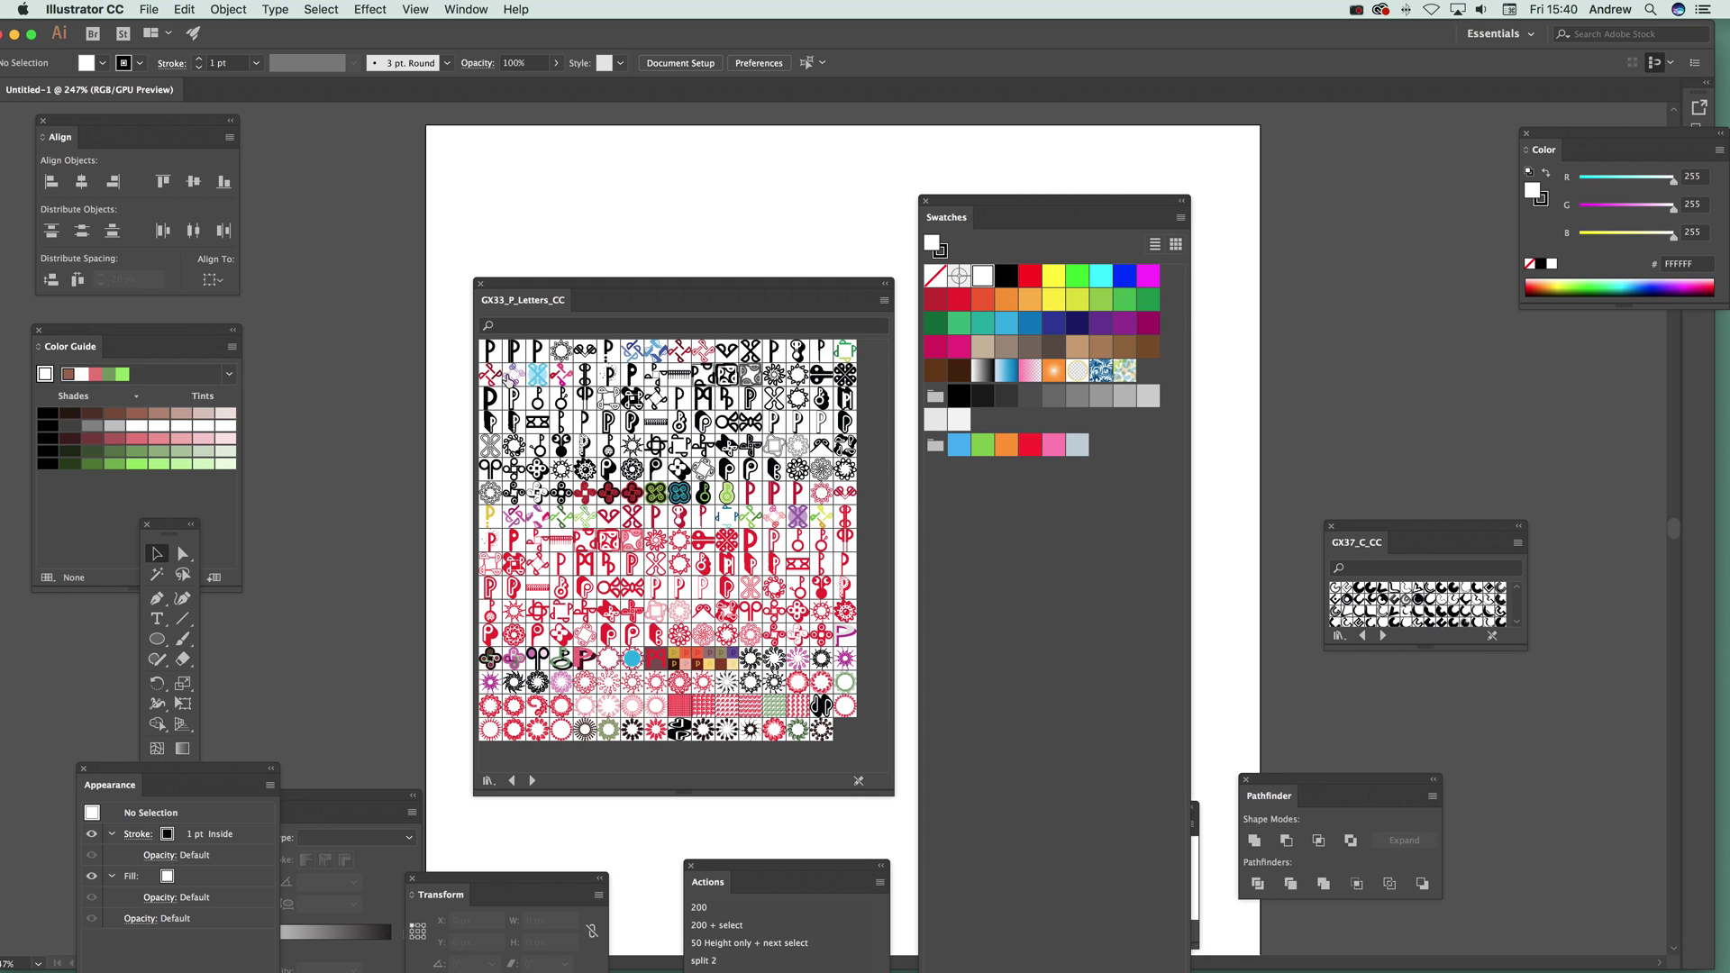
# Add a varied selection of black, green, blue and red P-letter patterns from the library to the document's swatches
pyautogui.click(489, 422)
pyautogui.click(562, 423)
pyautogui.click(584, 470)
pyautogui.click(585, 517)
pyautogui.click(680, 495)
pyautogui.click(586, 423)
pyautogui.click(631, 496)
pyautogui.click(629, 541)
pyautogui.click(703, 563)
pyautogui.click(705, 464)
pyautogui.click(655, 587)
pyautogui.click(704, 516)
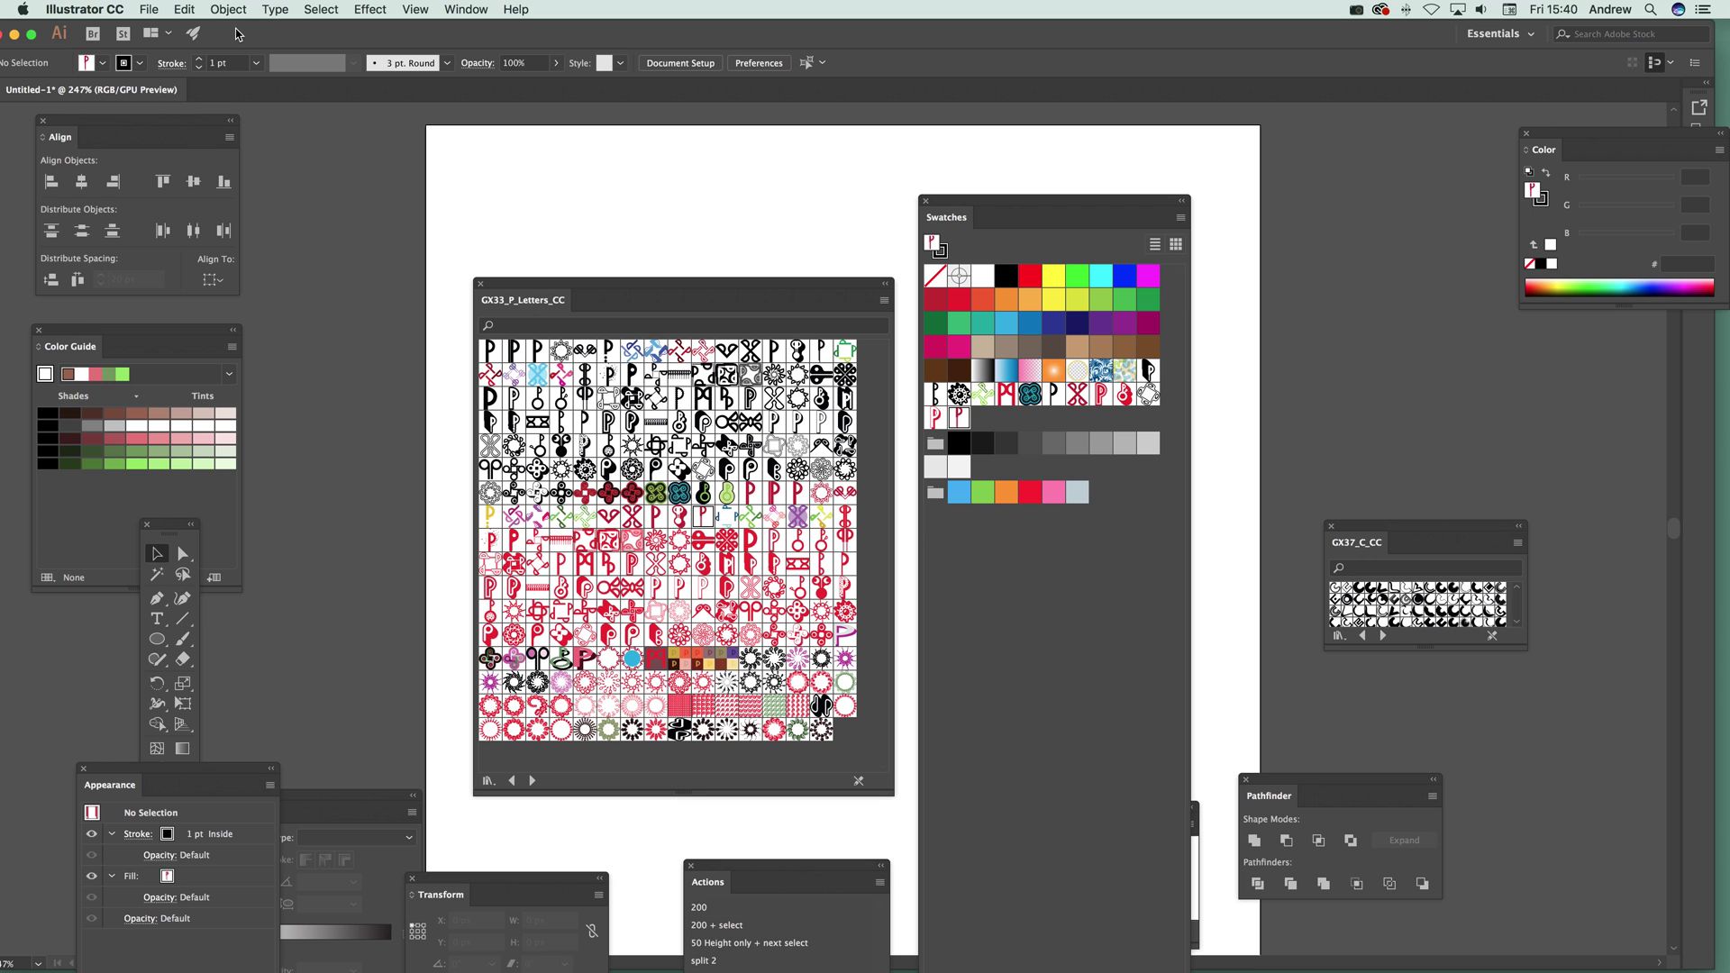
# Move the Swatches and GX33_P_Letters_CC panels away from the artboard to clear space for drawing
pyautogui.moveTo(592, 287); pyautogui.dragTo(565, 216)
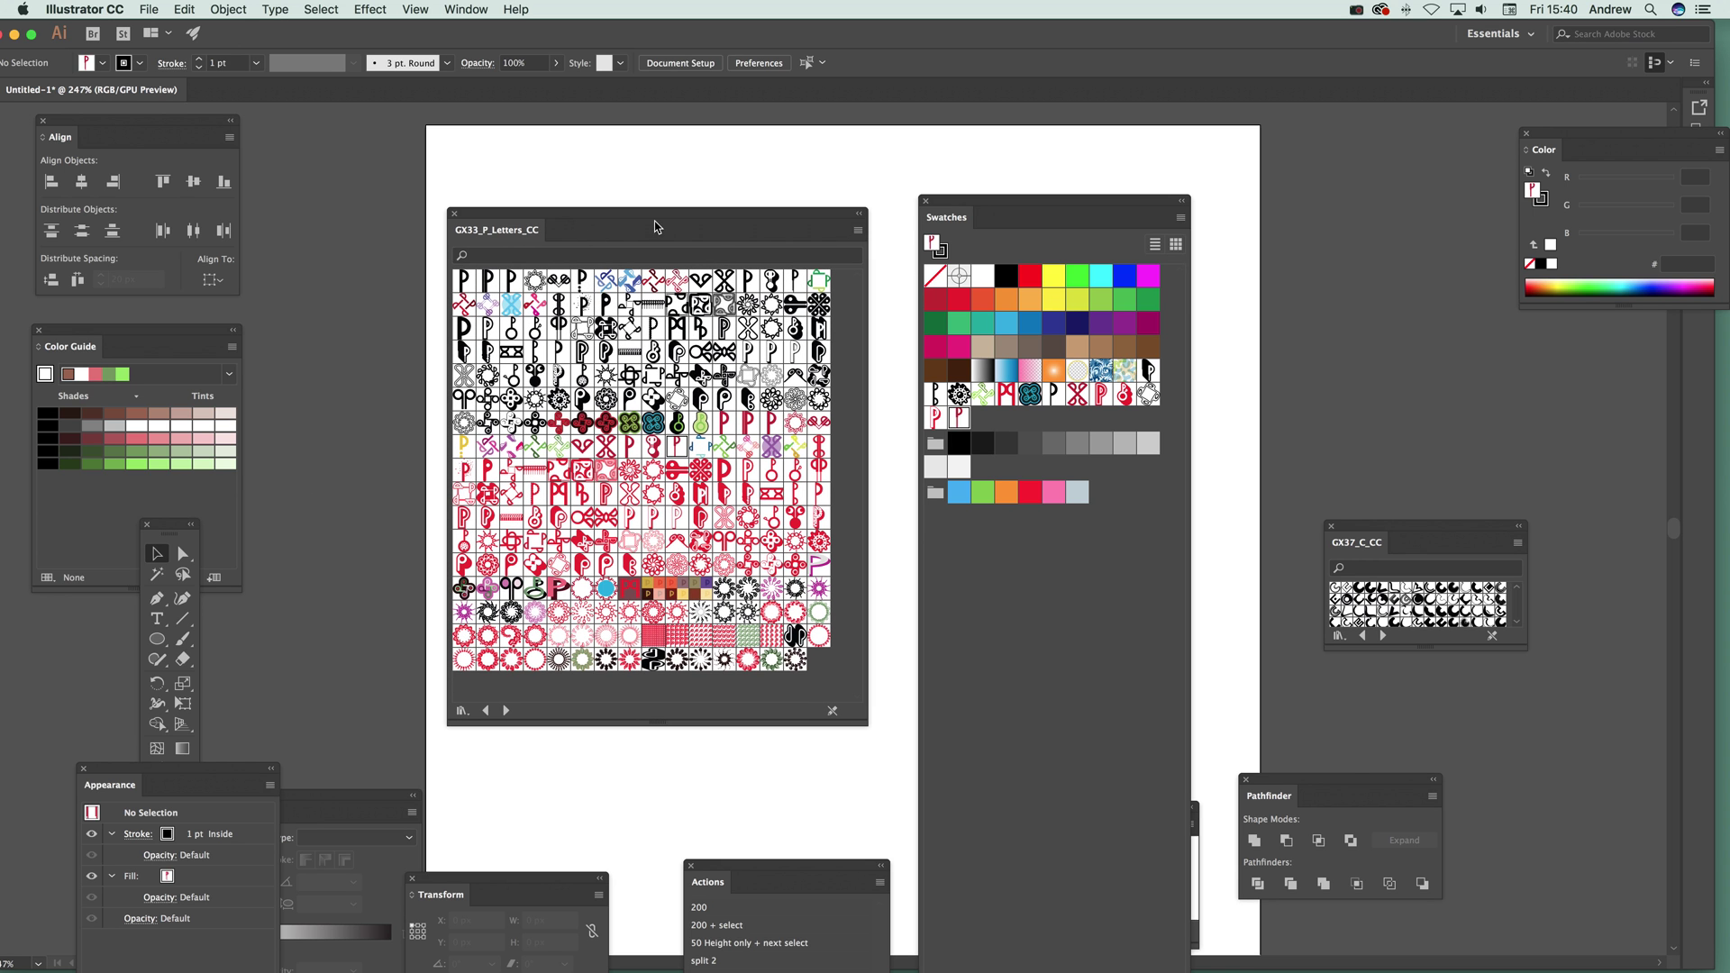
pyautogui.moveTo(1032, 208); pyautogui.dragTo(1602, 378)
pyautogui.moveTo(676, 220); pyautogui.dragTo(1486, 140)
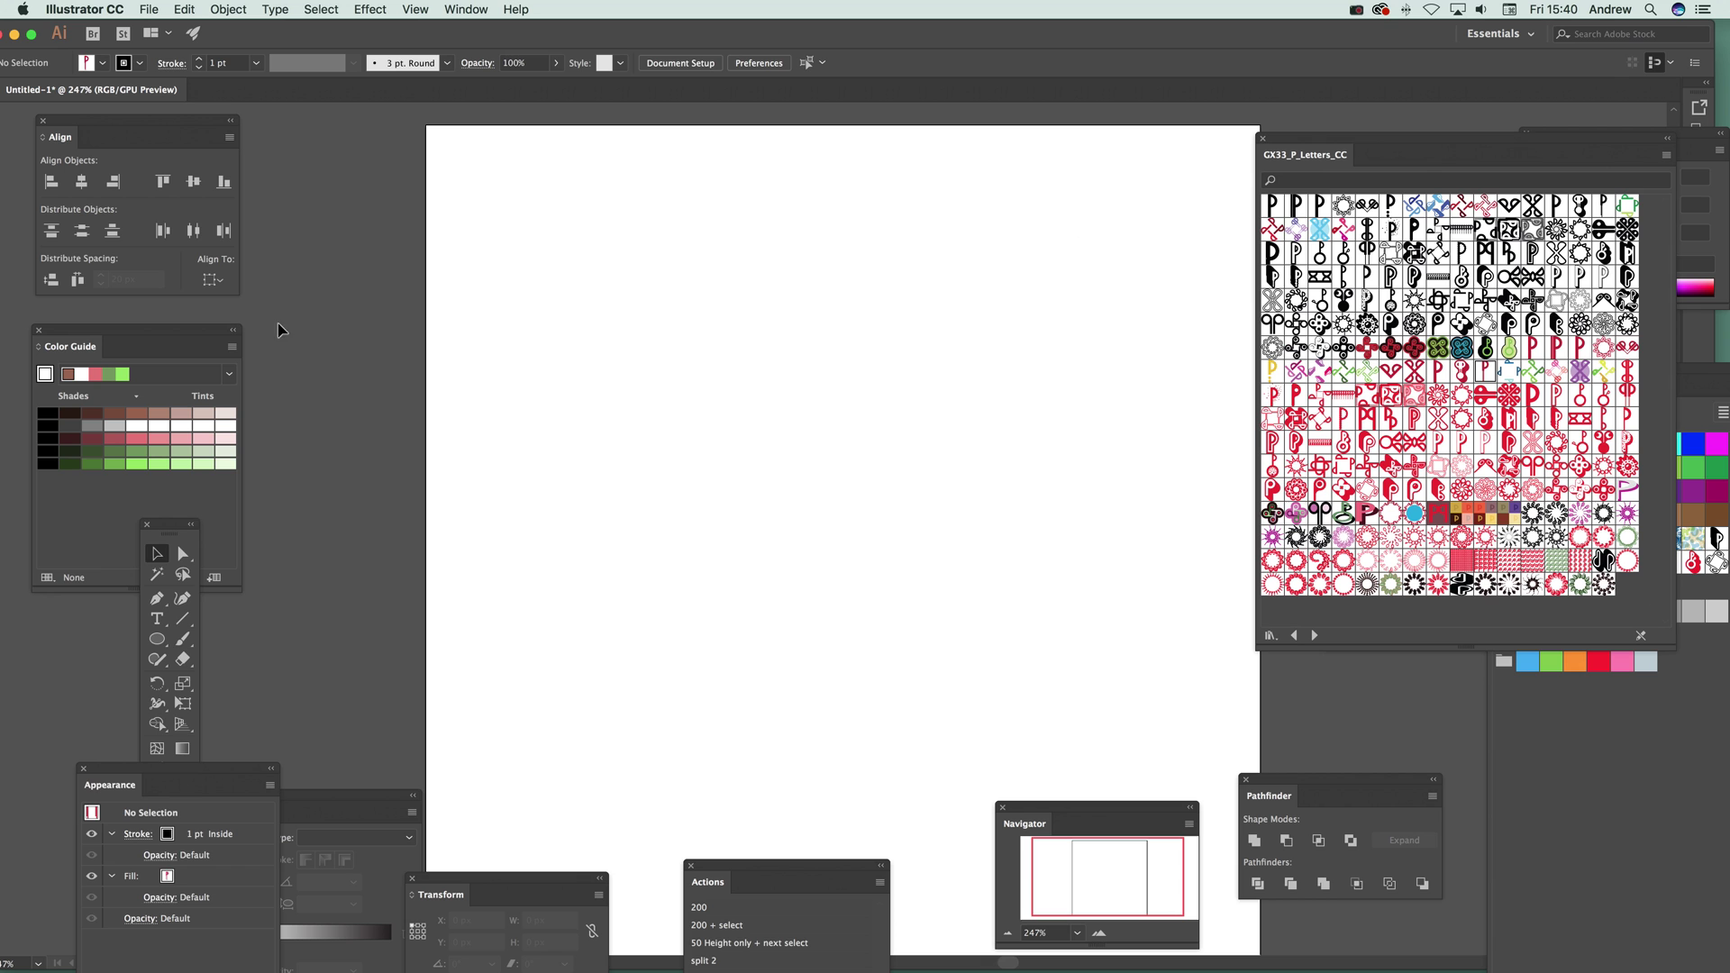
# Try out the pattern fill on a rectangle about 324 by 277 px and on an ellipse, undoing each shape
pyautogui.moveTo(157, 639); pyautogui.dragTo(216, 639)
pyautogui.moveTo(486, 183); pyautogui.dragTo(1161, 761)
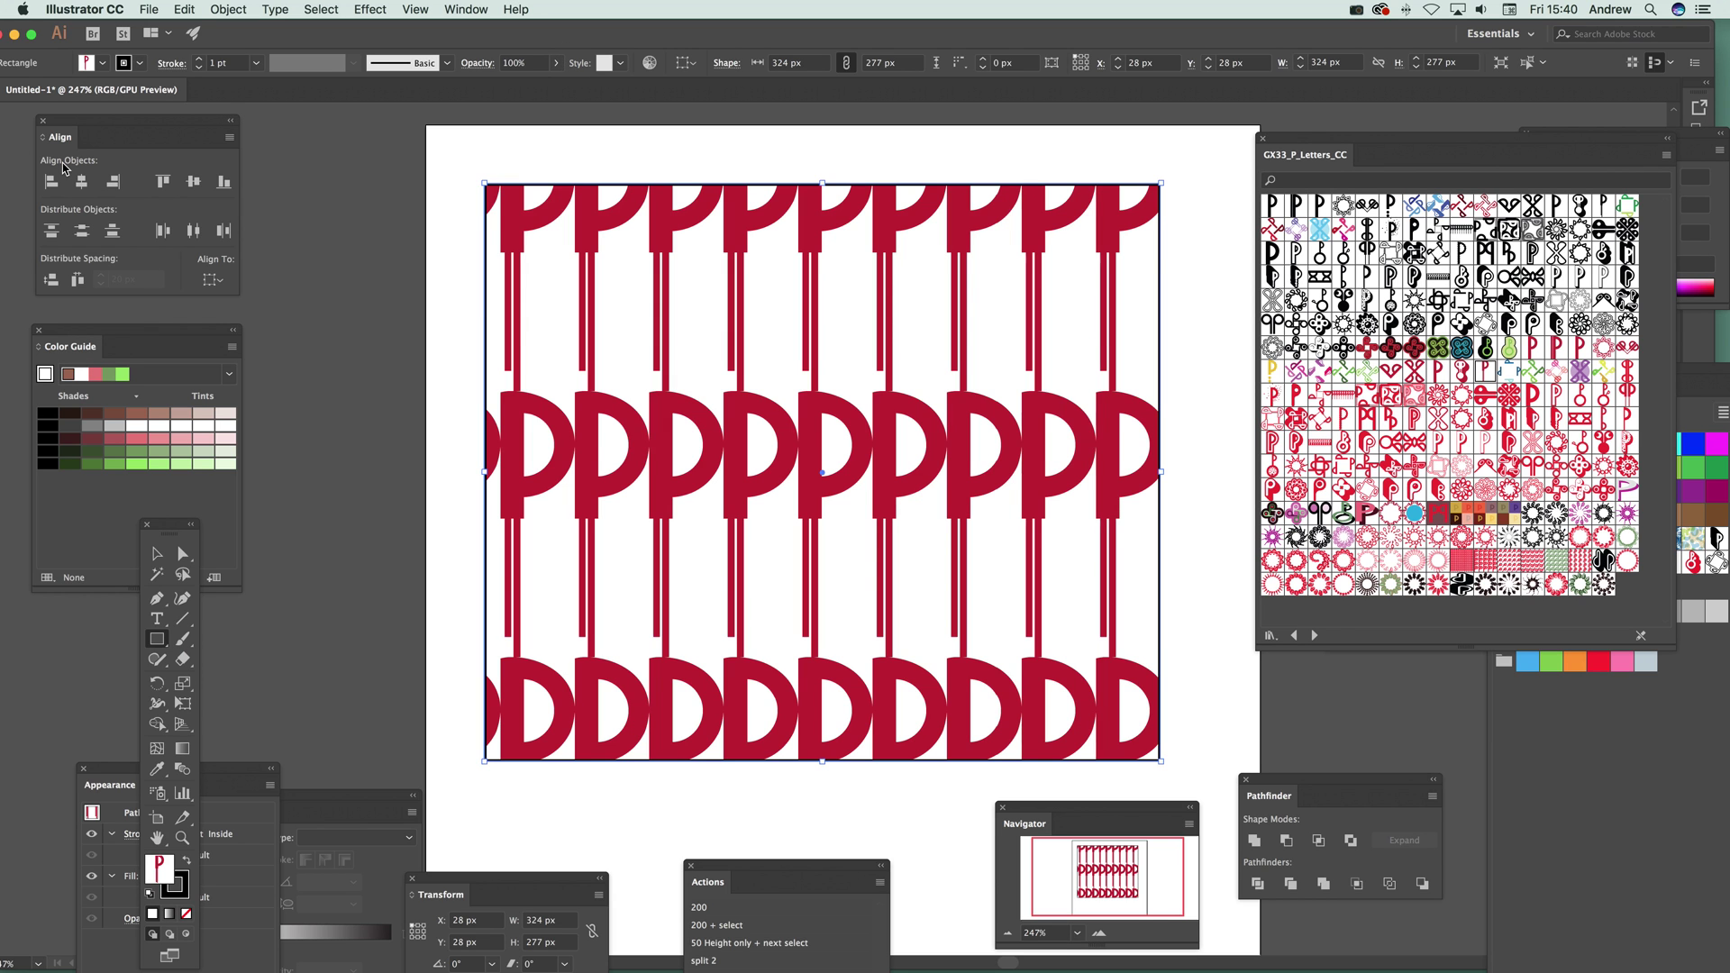
pyautogui.press('super+z')
pyautogui.moveTo(167, 645); pyautogui.dragTo(256, 680)
pyautogui.moveTo(599, 233)
pyautogui.mouseDown()
pyautogui.moveTo(947, 734)
pyautogui.moveTo(1107, 704)
pyautogui.mouseUp()
pyautogui.press('super+z')
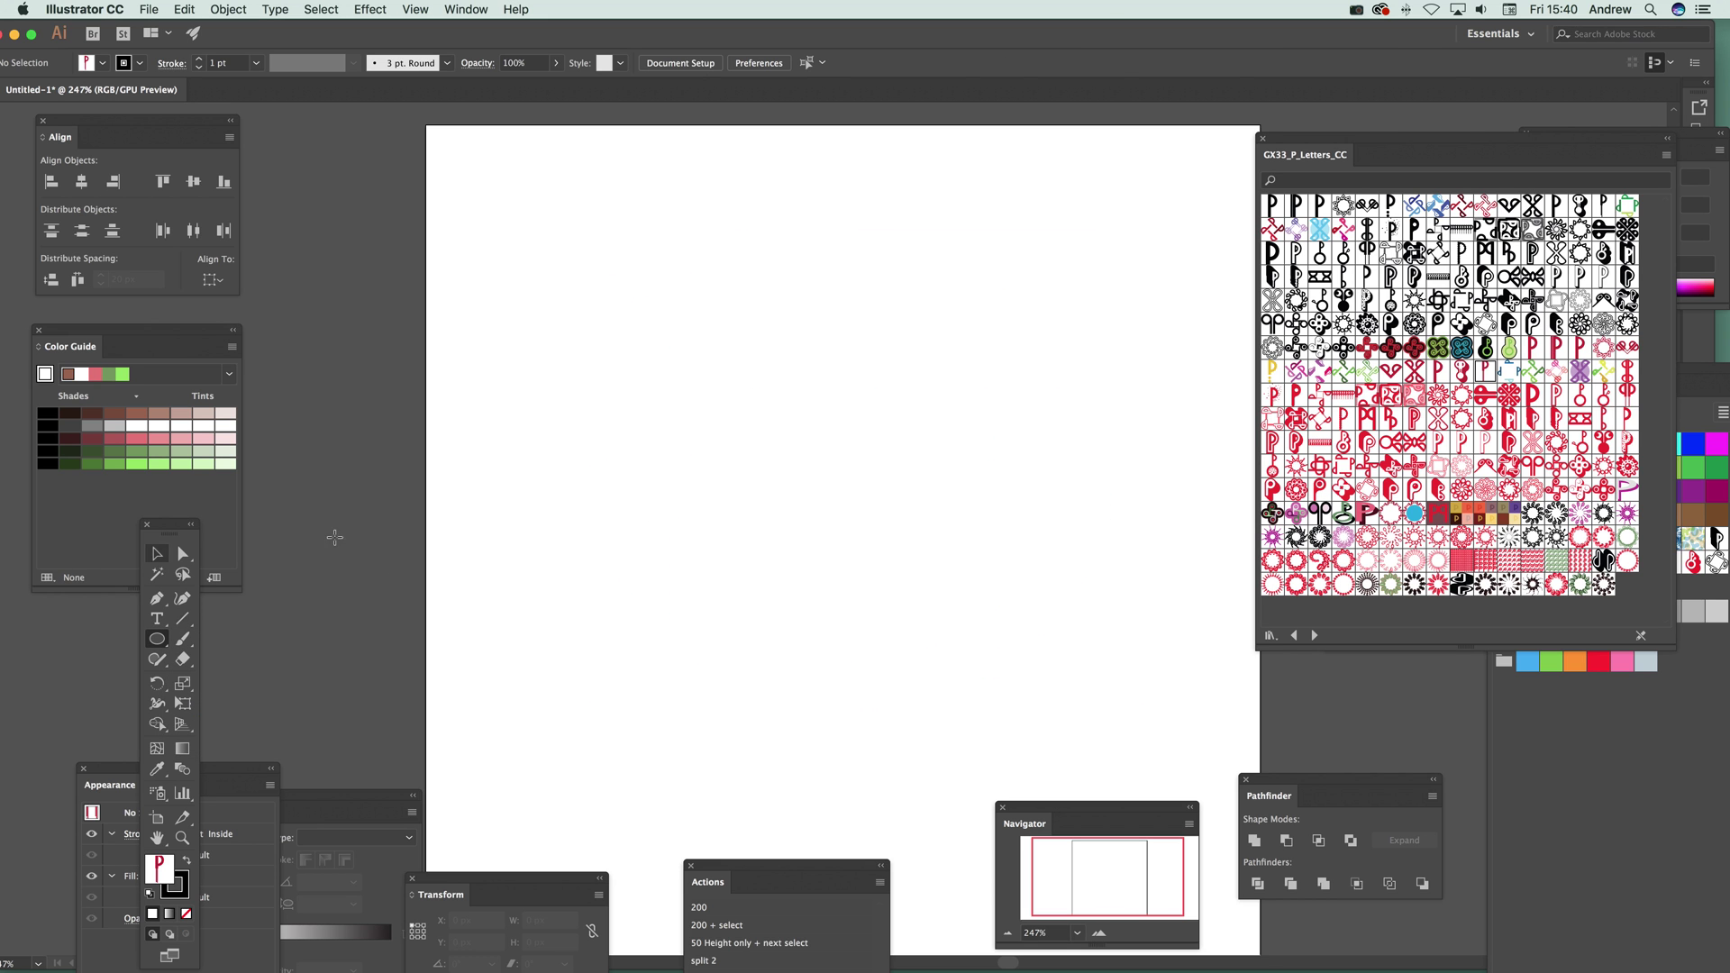
# Draw a closed, tilted four-sided shape with the red P pattern fill in the middle of the artboard using the Pen tool
pyautogui.click(158, 602)
pyautogui.click(643, 321)
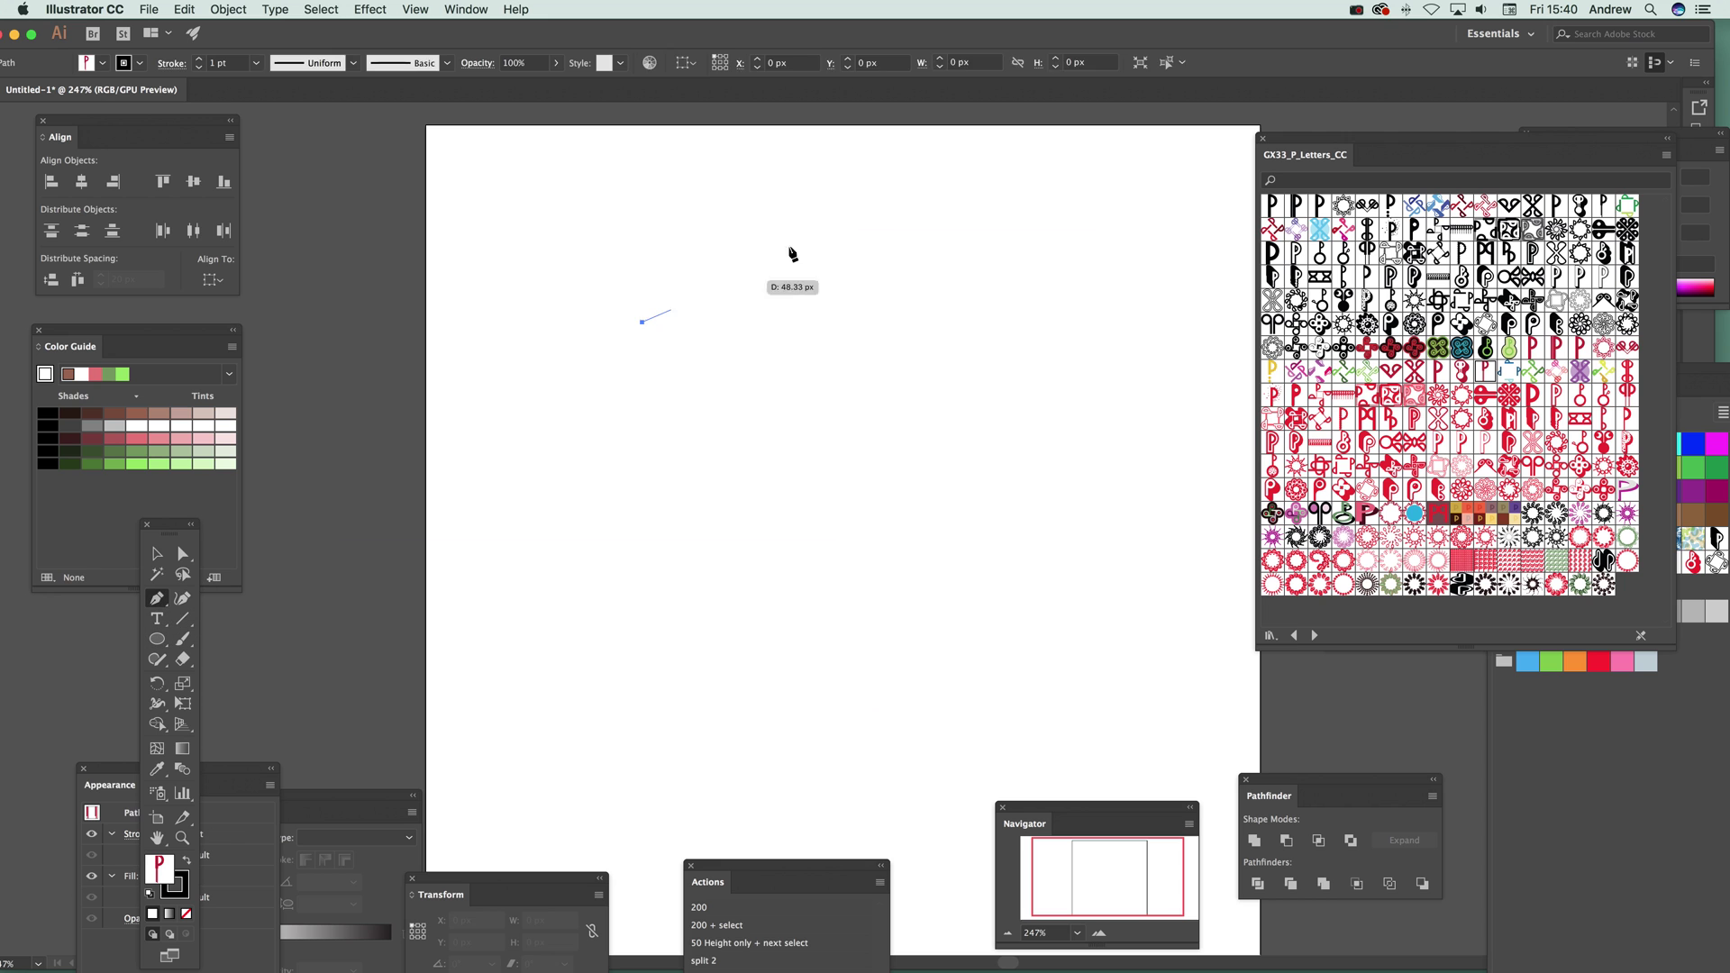
pyautogui.click(865, 234)
pyautogui.click(954, 521)
pyautogui.click(678, 626)
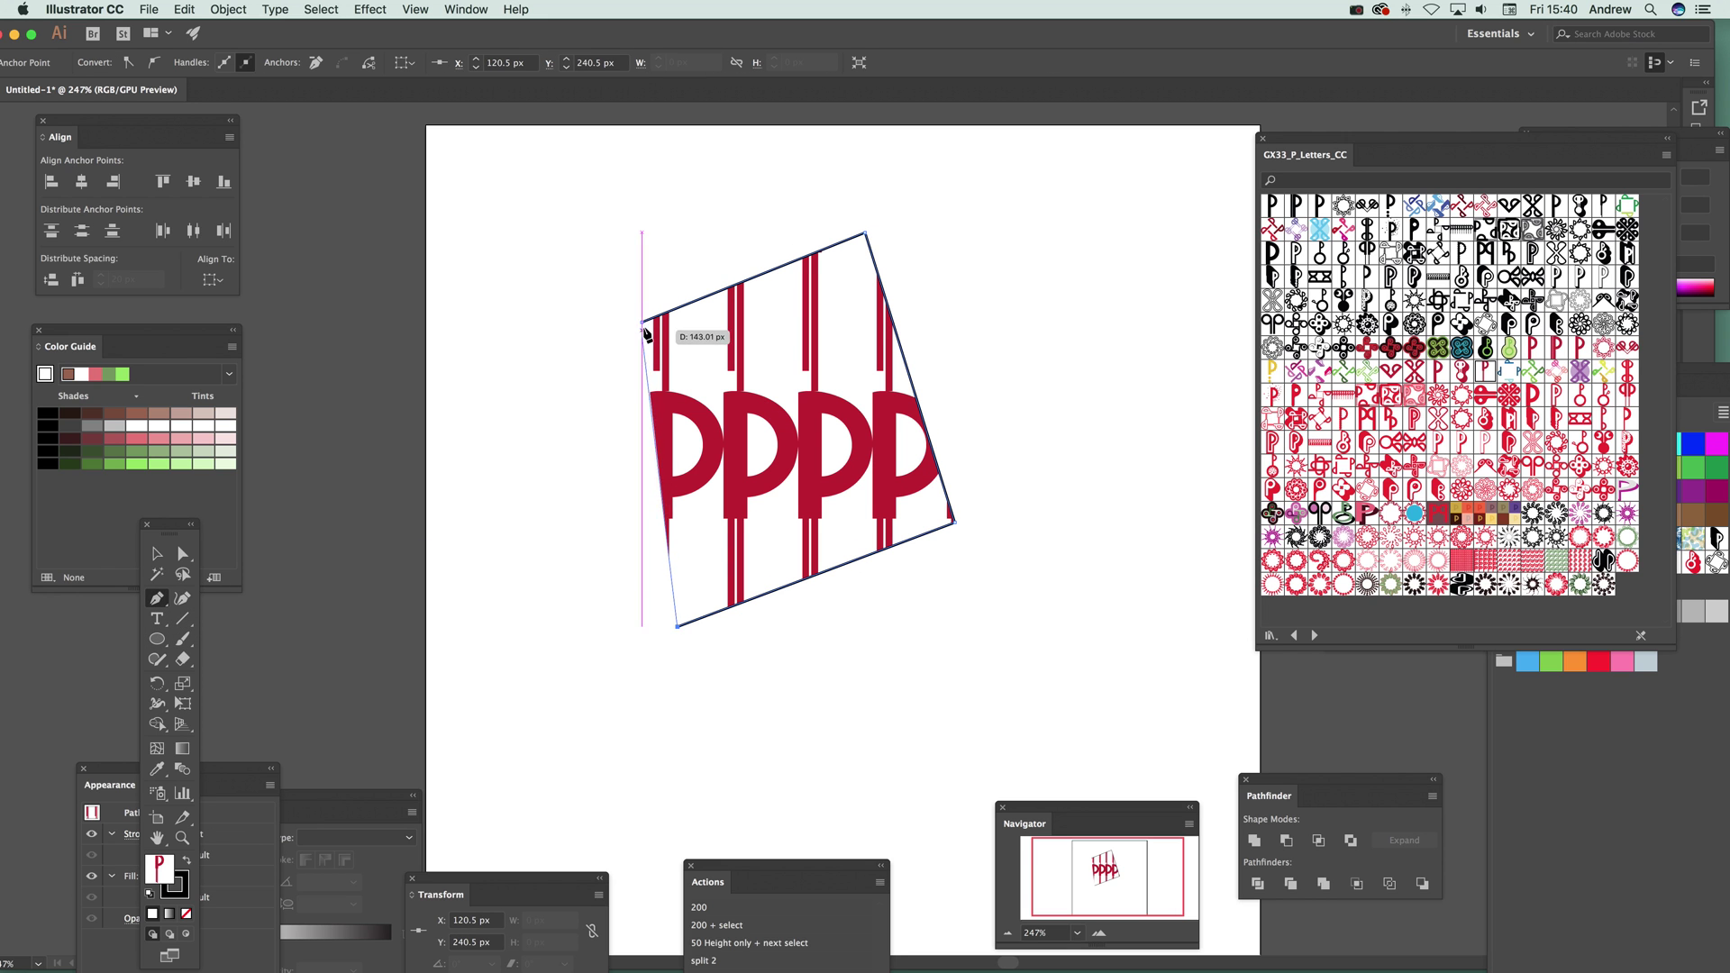
pyautogui.click(643, 322)
# Scale up the four-sided shape from two opposite corners so it covers most of the artboard
pyautogui.press('v')
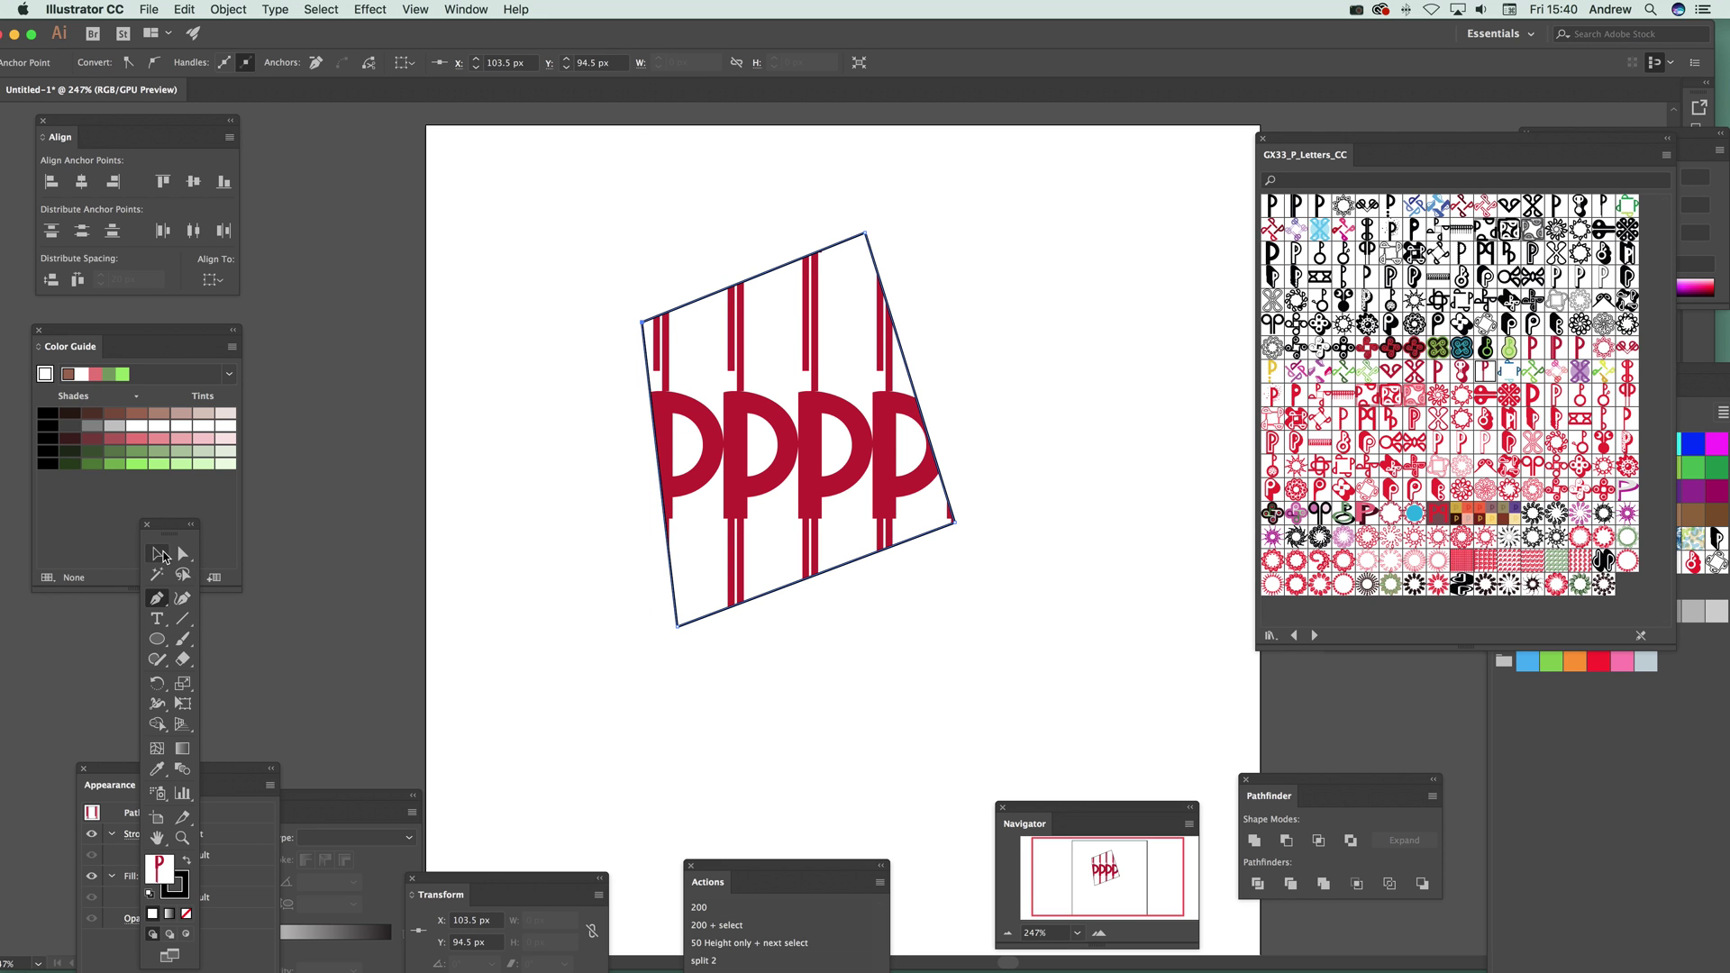
pyautogui.moveTo(962, 630); pyautogui.dragTo(1221, 870)
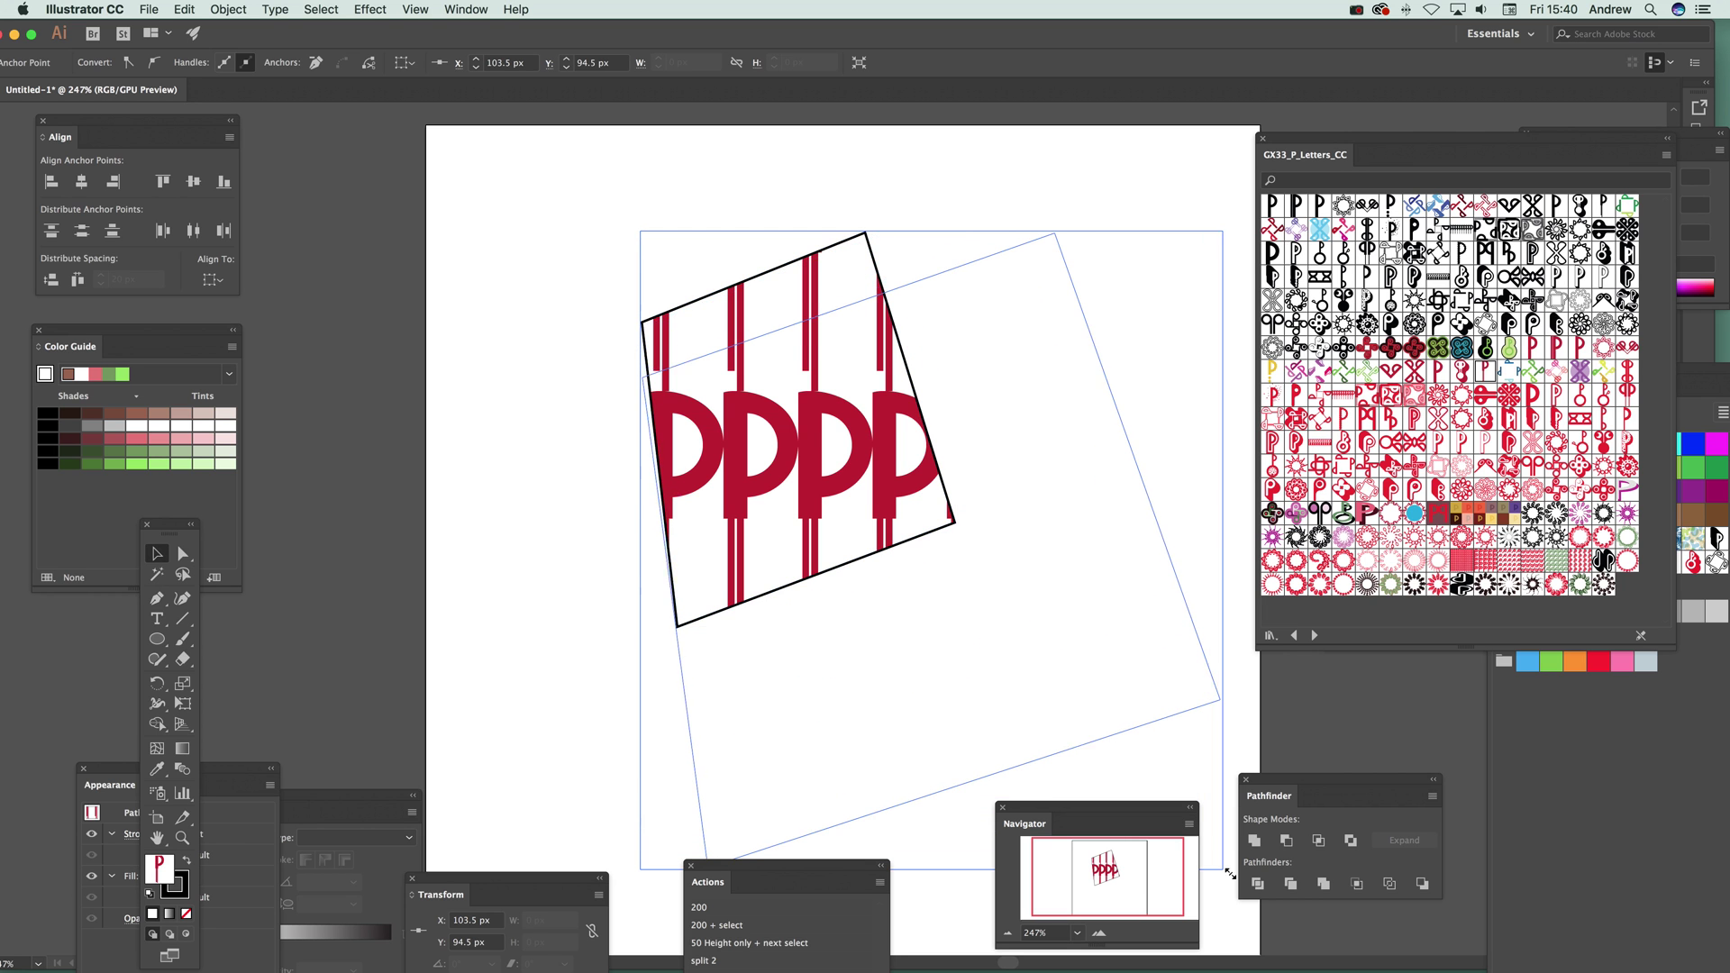
pyautogui.moveTo(642, 232); pyautogui.dragTo(507, 160)
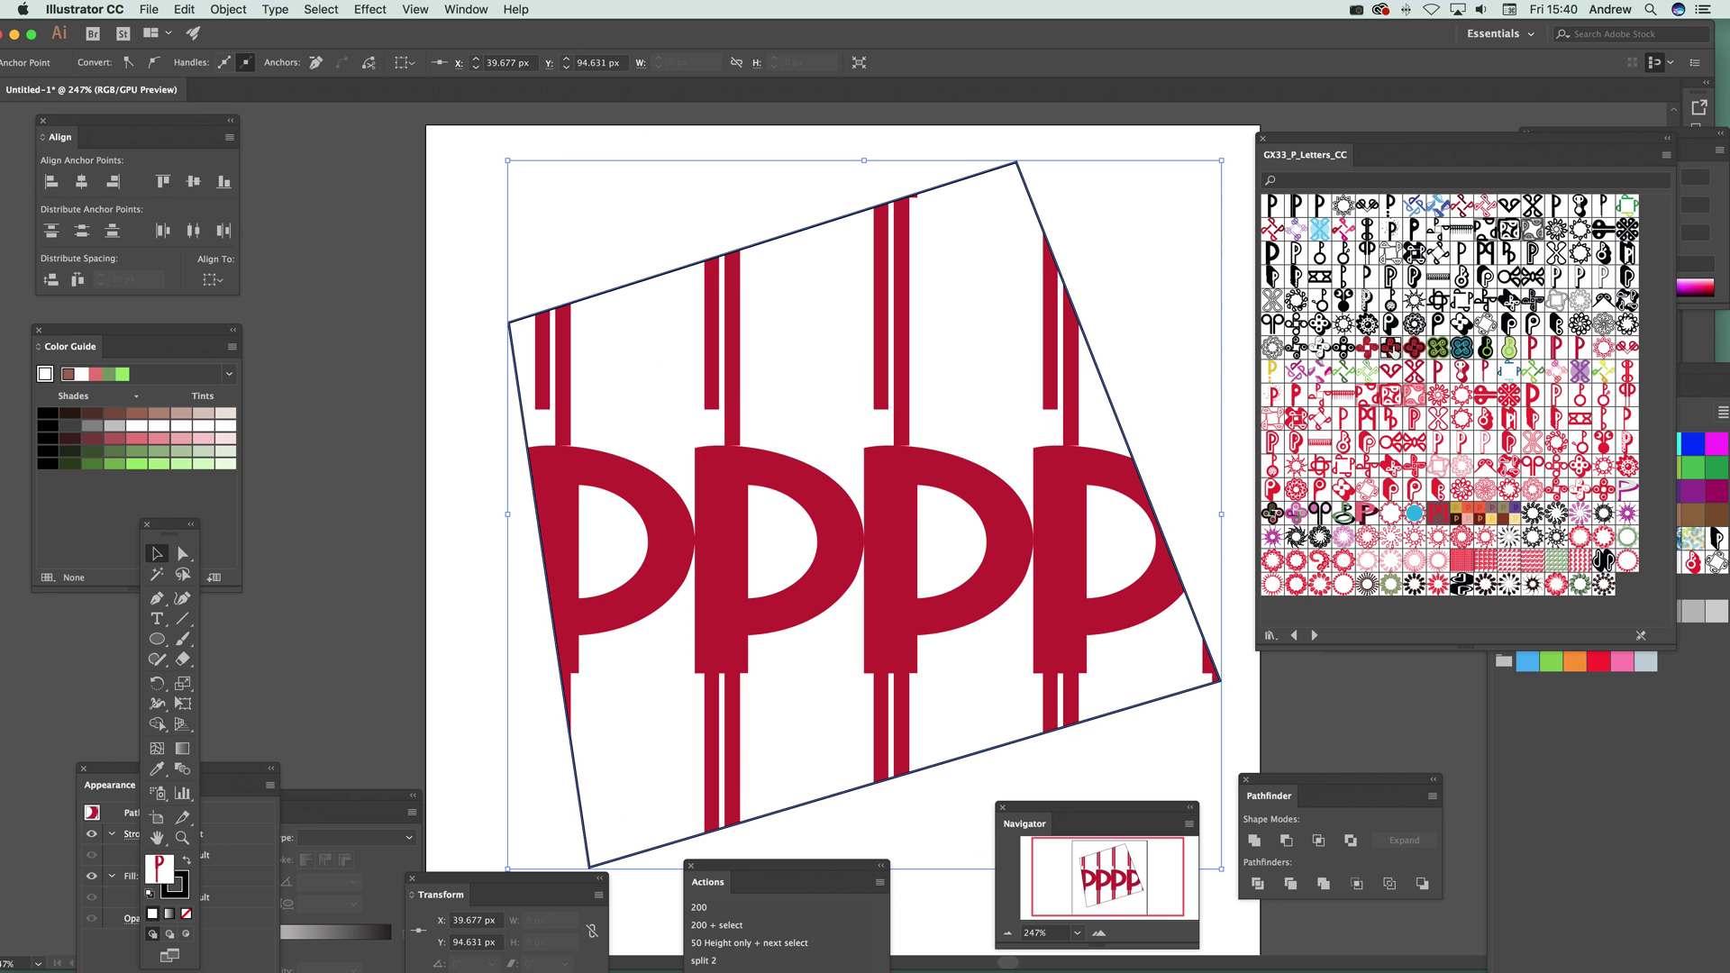
# Try a series of different red P-letter patterns from the library as the four-sided shape's fill
pyautogui.click(1393, 350)
pyautogui.click(1393, 383)
pyautogui.click(1413, 442)
pyautogui.click(1431, 486)
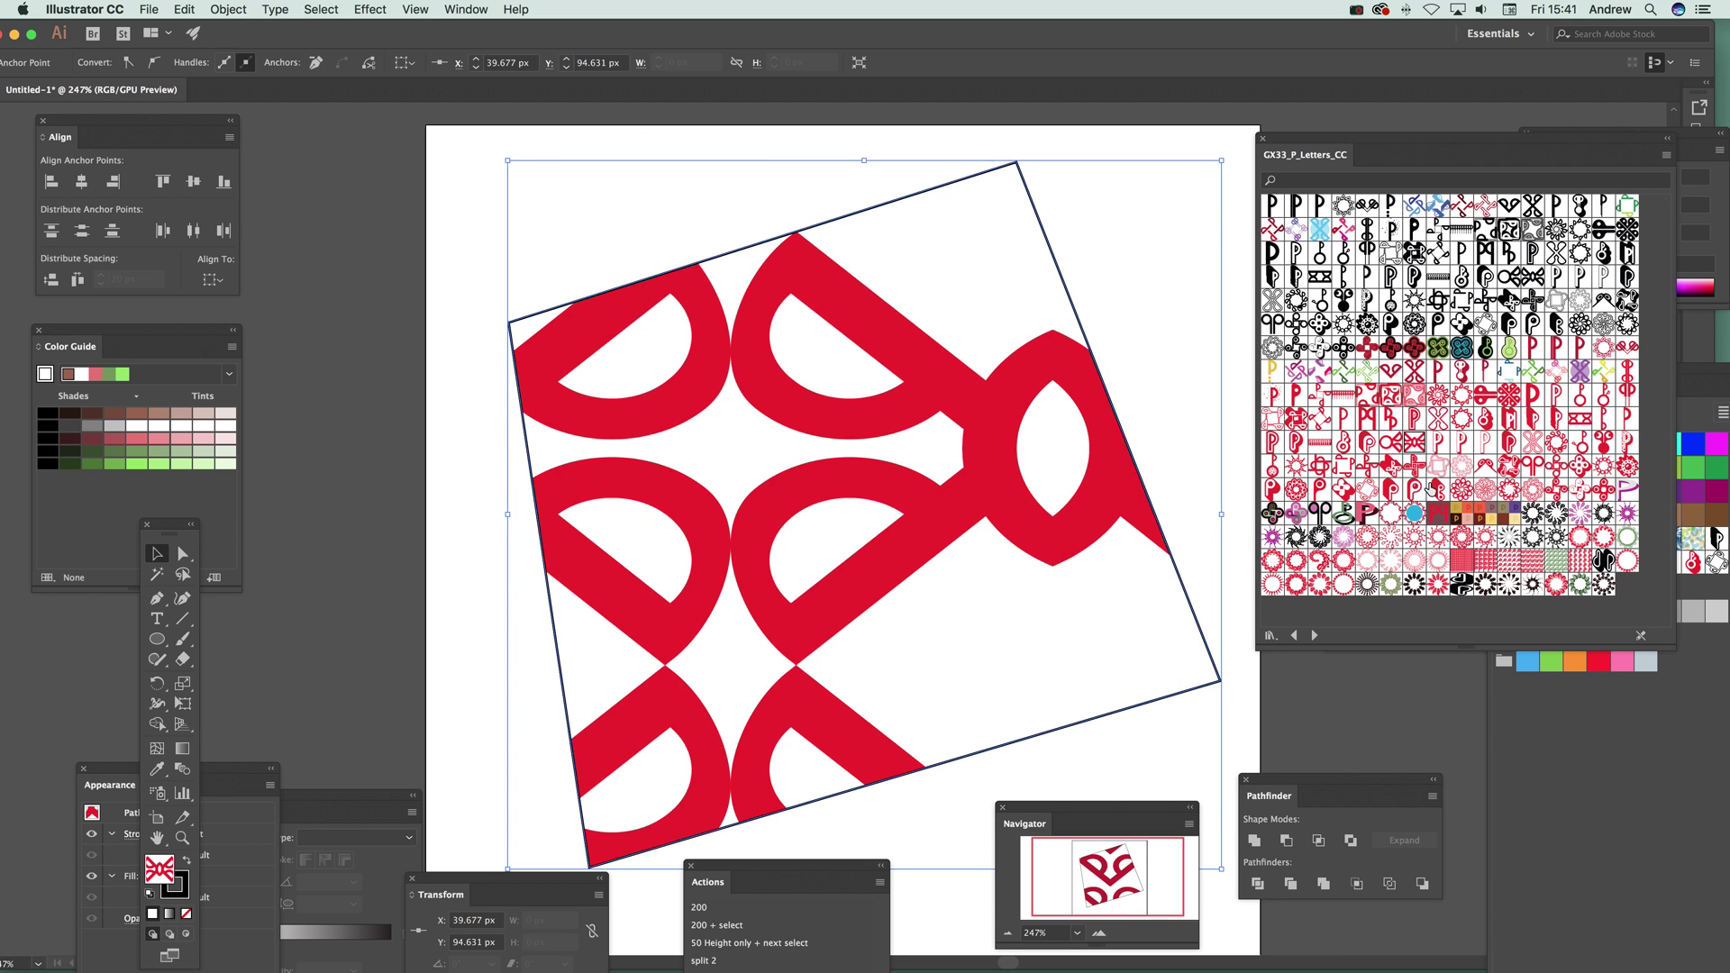
pyautogui.click(1431, 487)
pyautogui.click(1445, 463)
pyautogui.click(1451, 451)
pyautogui.click(1462, 441)
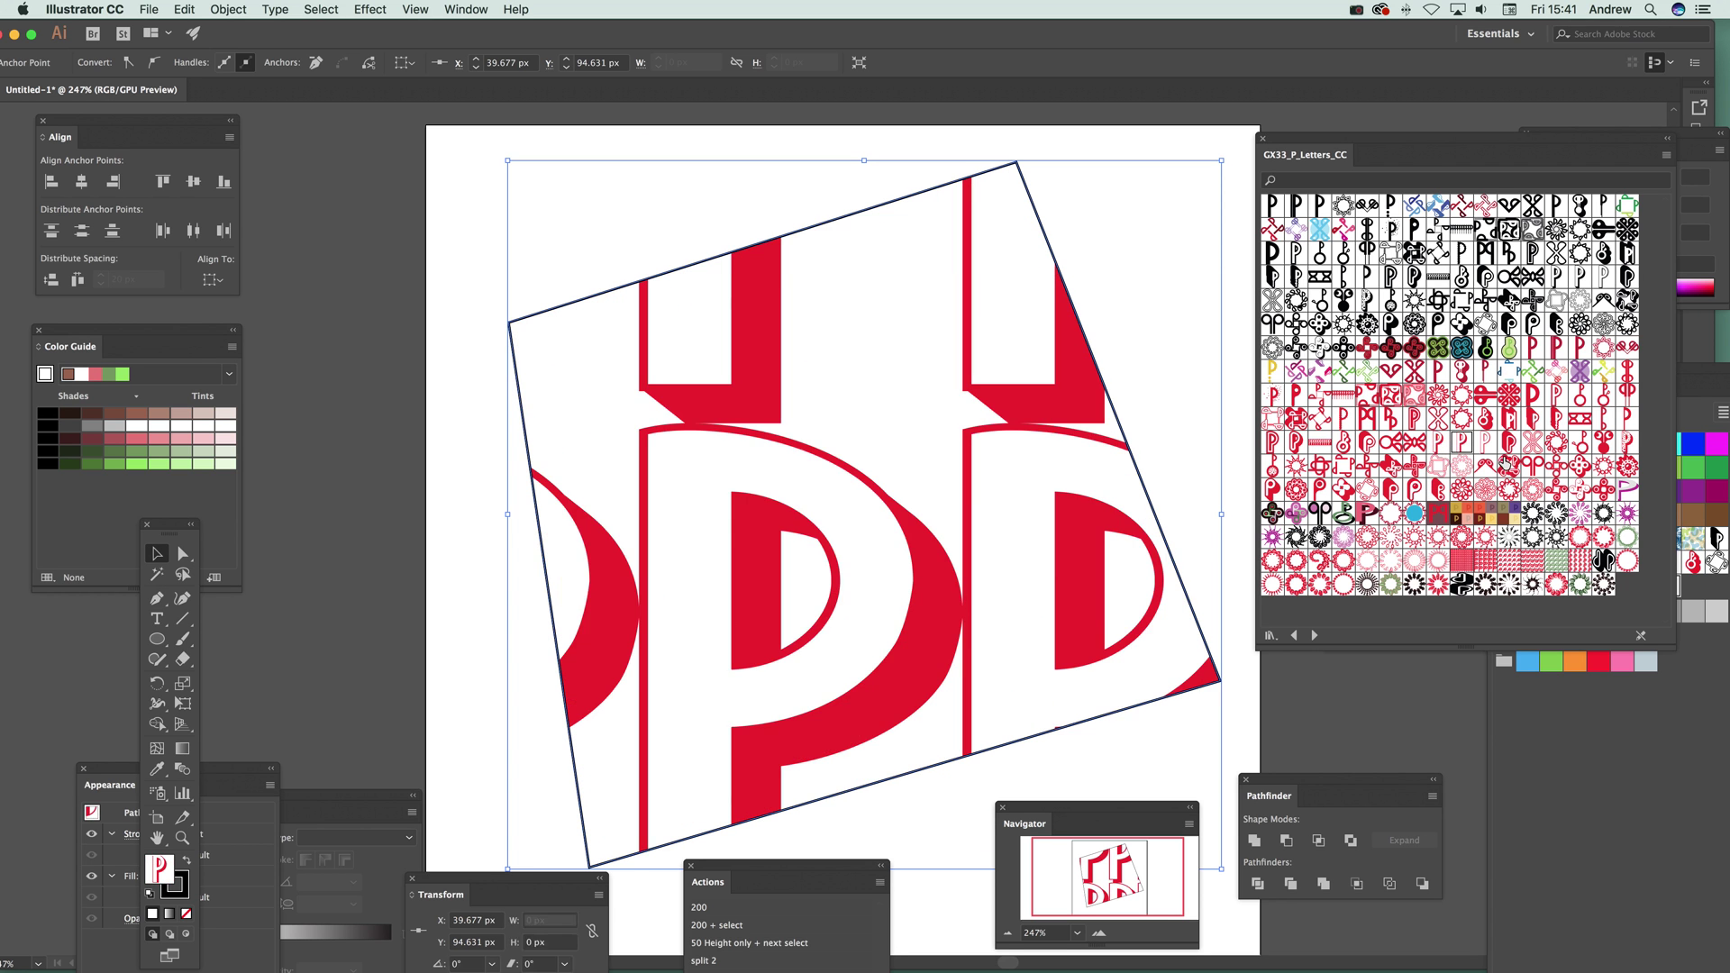
pyautogui.click(1509, 466)
pyautogui.click(1521, 451)
pyautogui.click(1532, 441)
pyautogui.click(1541, 432)
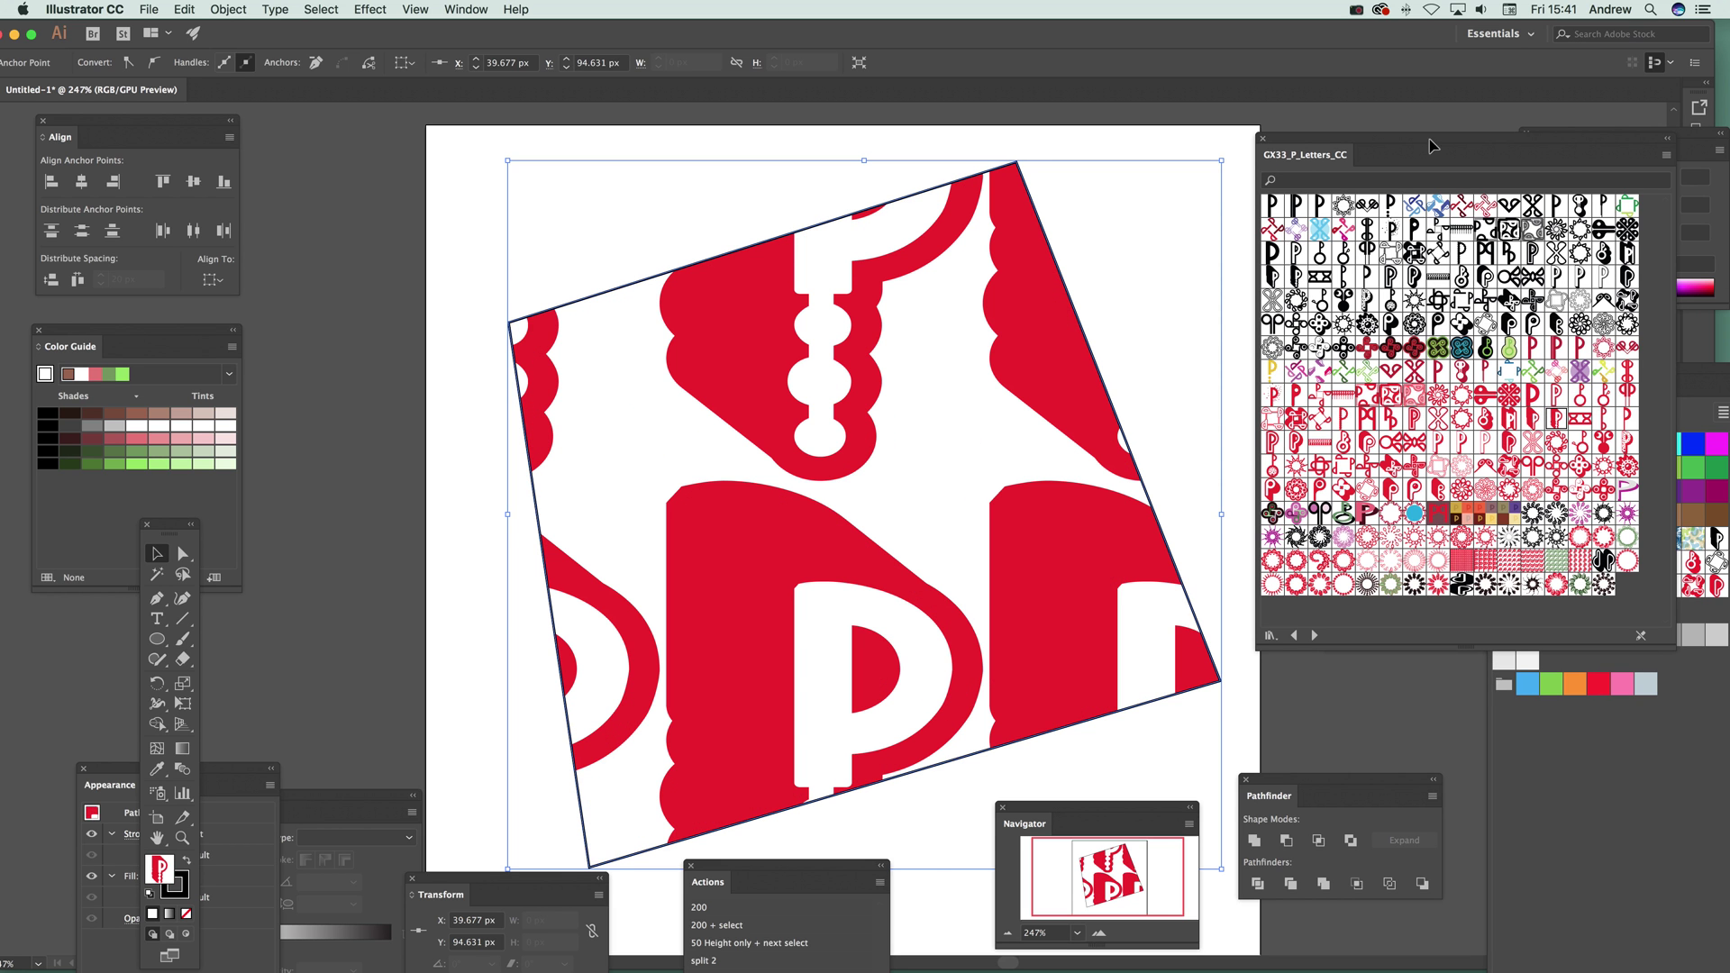
# Move the pattern library nearer the artboard and fill the four-sided shape with a pattern of P letters on multicoloured squares
pyautogui.moveTo(1383, 142); pyautogui.dragTo(1301, 177)
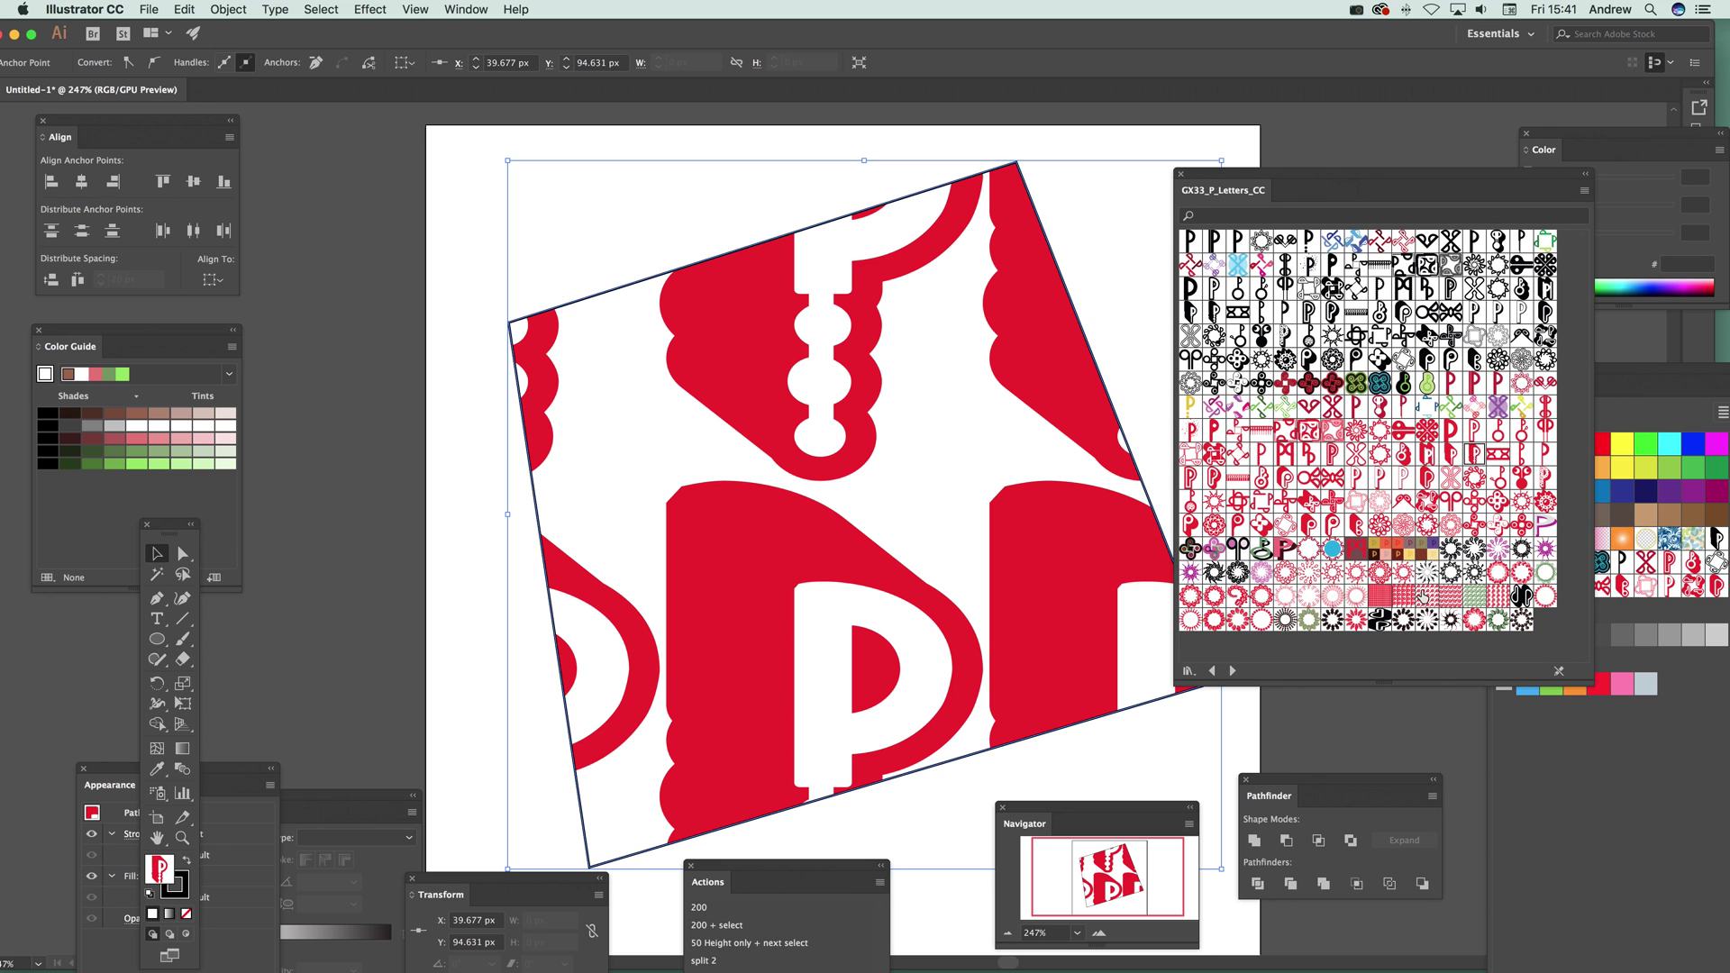
pyautogui.click(1405, 549)
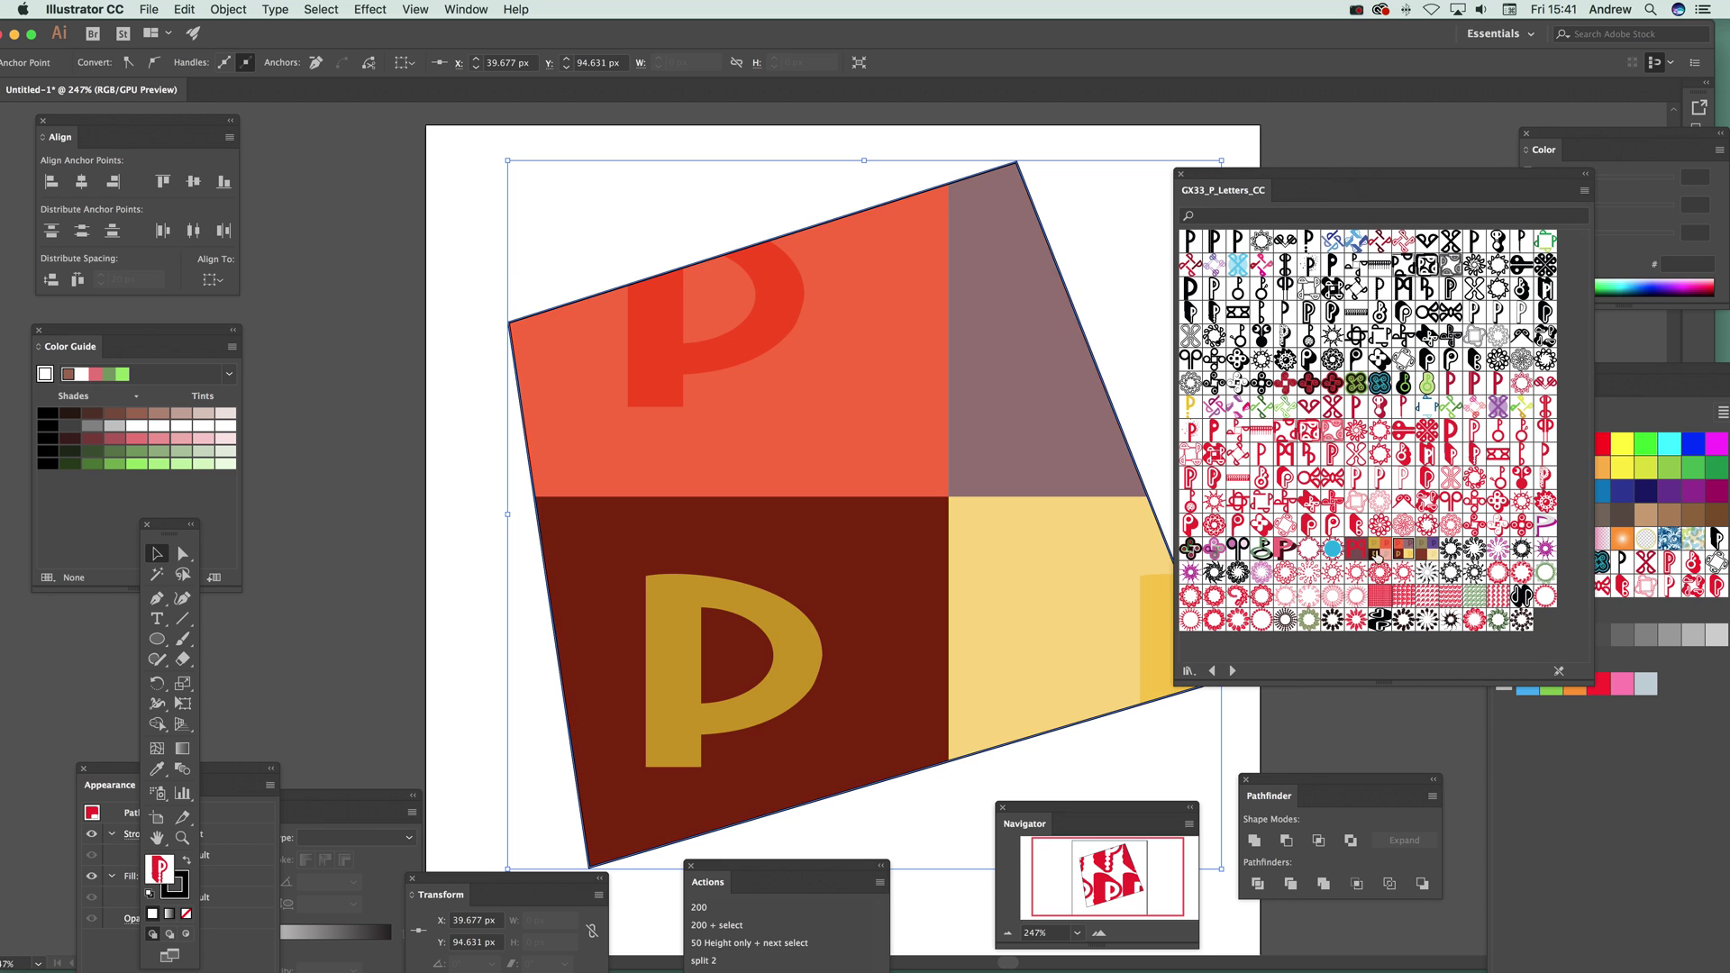
# Try several other P-letter patterns from the GX33_P_Letters_CC library as the four-sided shape's fill
pyautogui.click(1403, 526)
pyautogui.click(1396, 496)
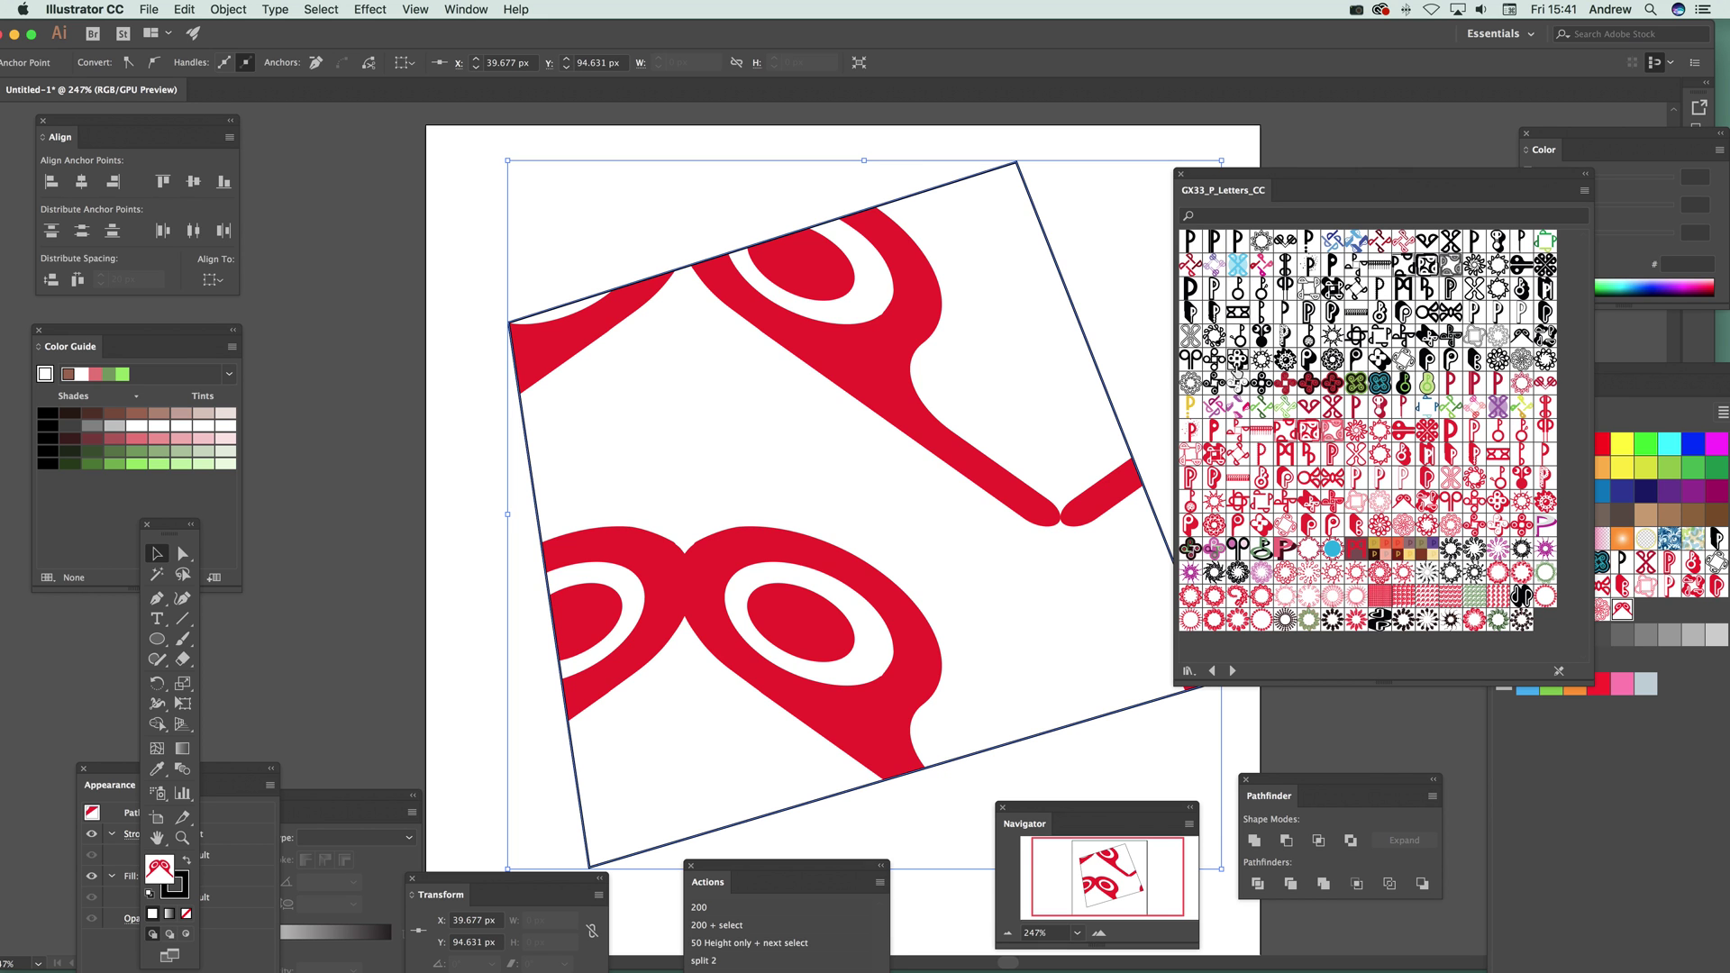
pyautogui.click(1239, 359)
pyautogui.click(1268, 390)
pyautogui.click(1254, 353)
# Bring the GX37_C_CC library beside the artboard, enlarge it and show its patterns as medium thumbnails
pyautogui.moveTo(1238, 199); pyautogui.dragTo(914, 335)
pyautogui.moveTo(1370, 534); pyautogui.dragTo(1083, 221)
pyautogui.click(1082, 275)
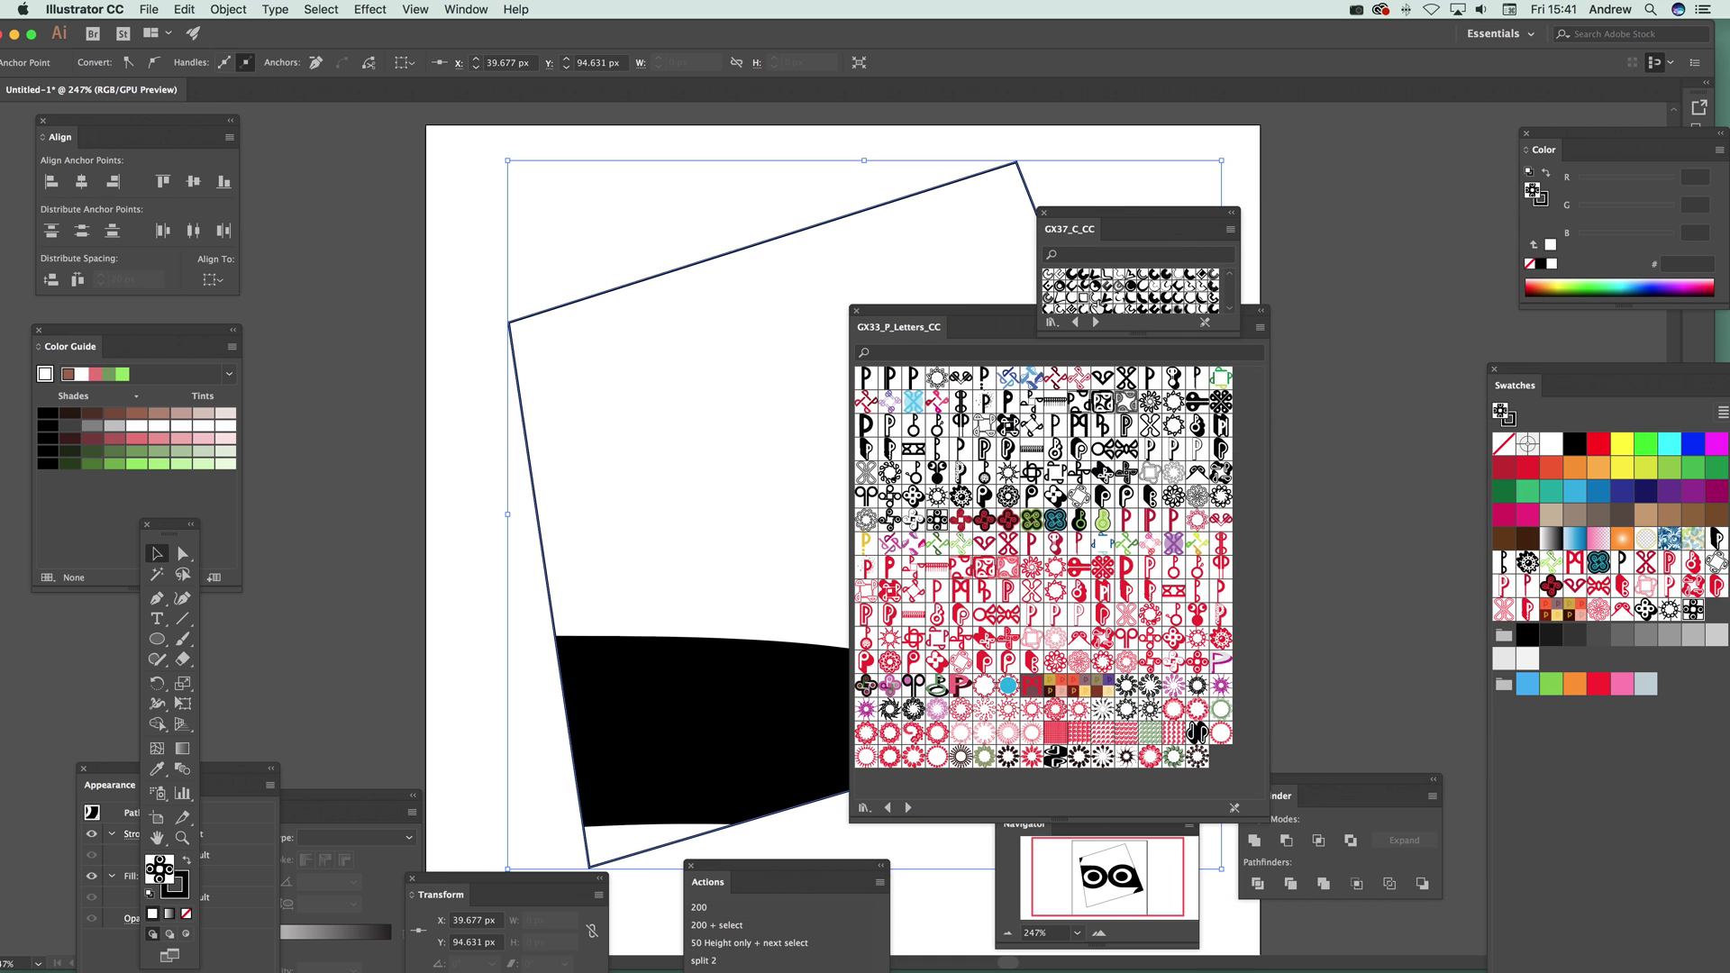
pyautogui.moveTo(1236, 333); pyautogui.dragTo(1427, 521)
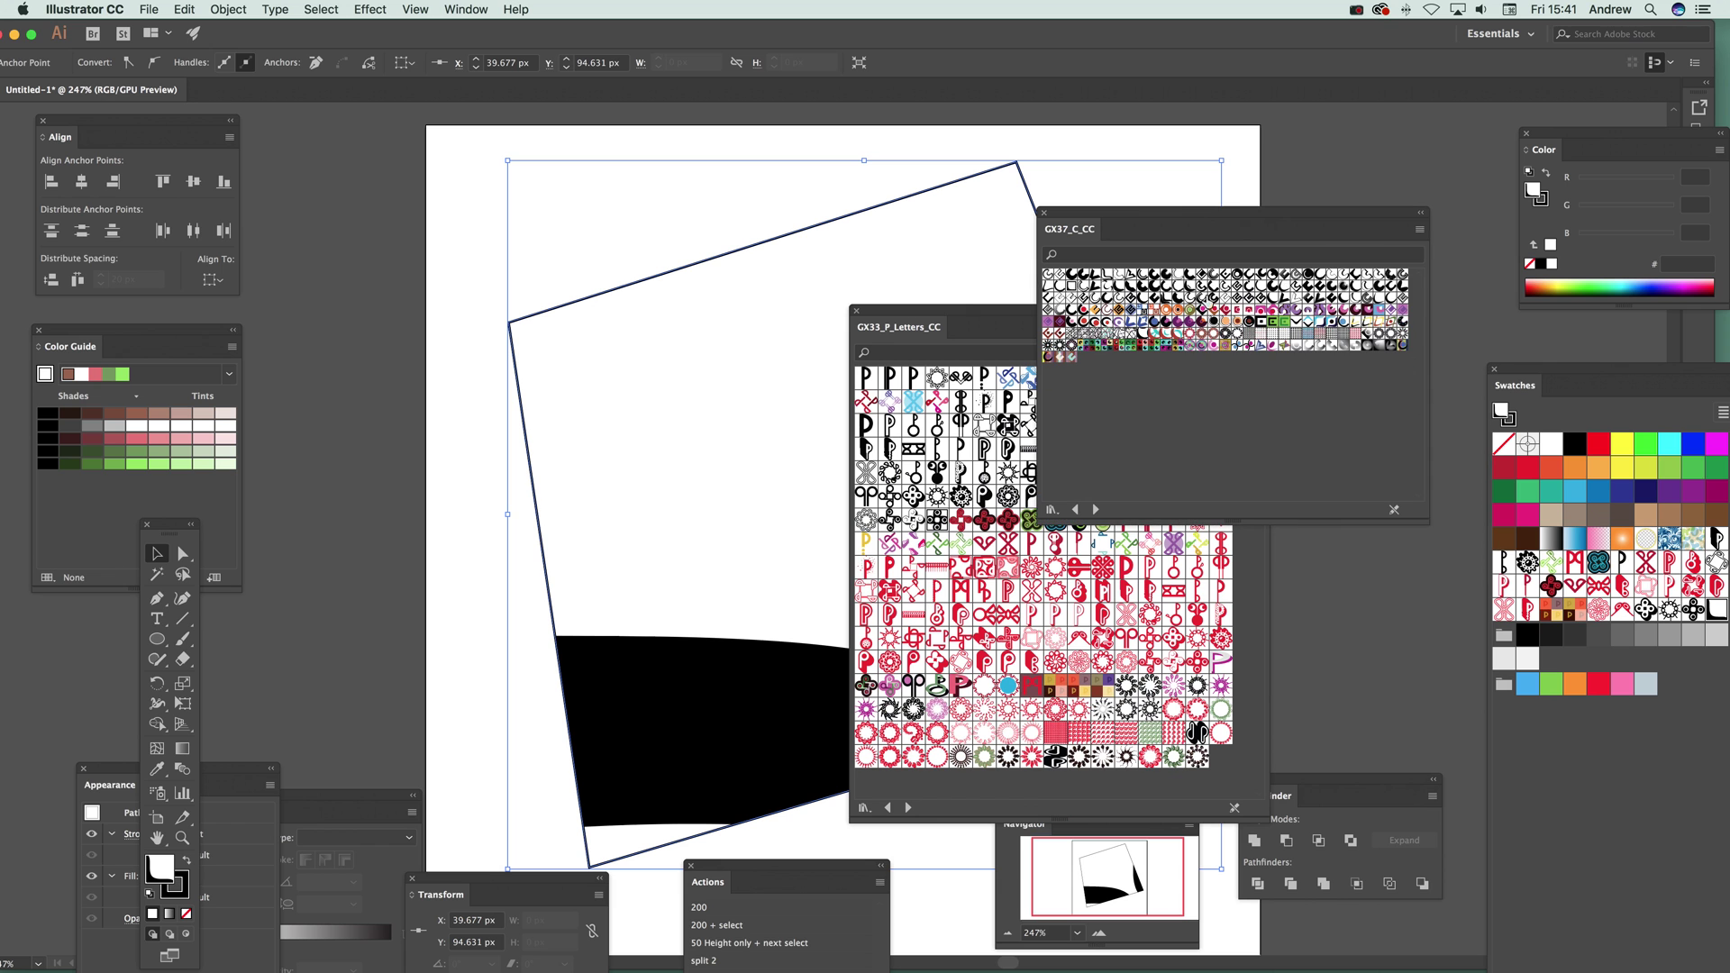
pyautogui.click(1419, 230)
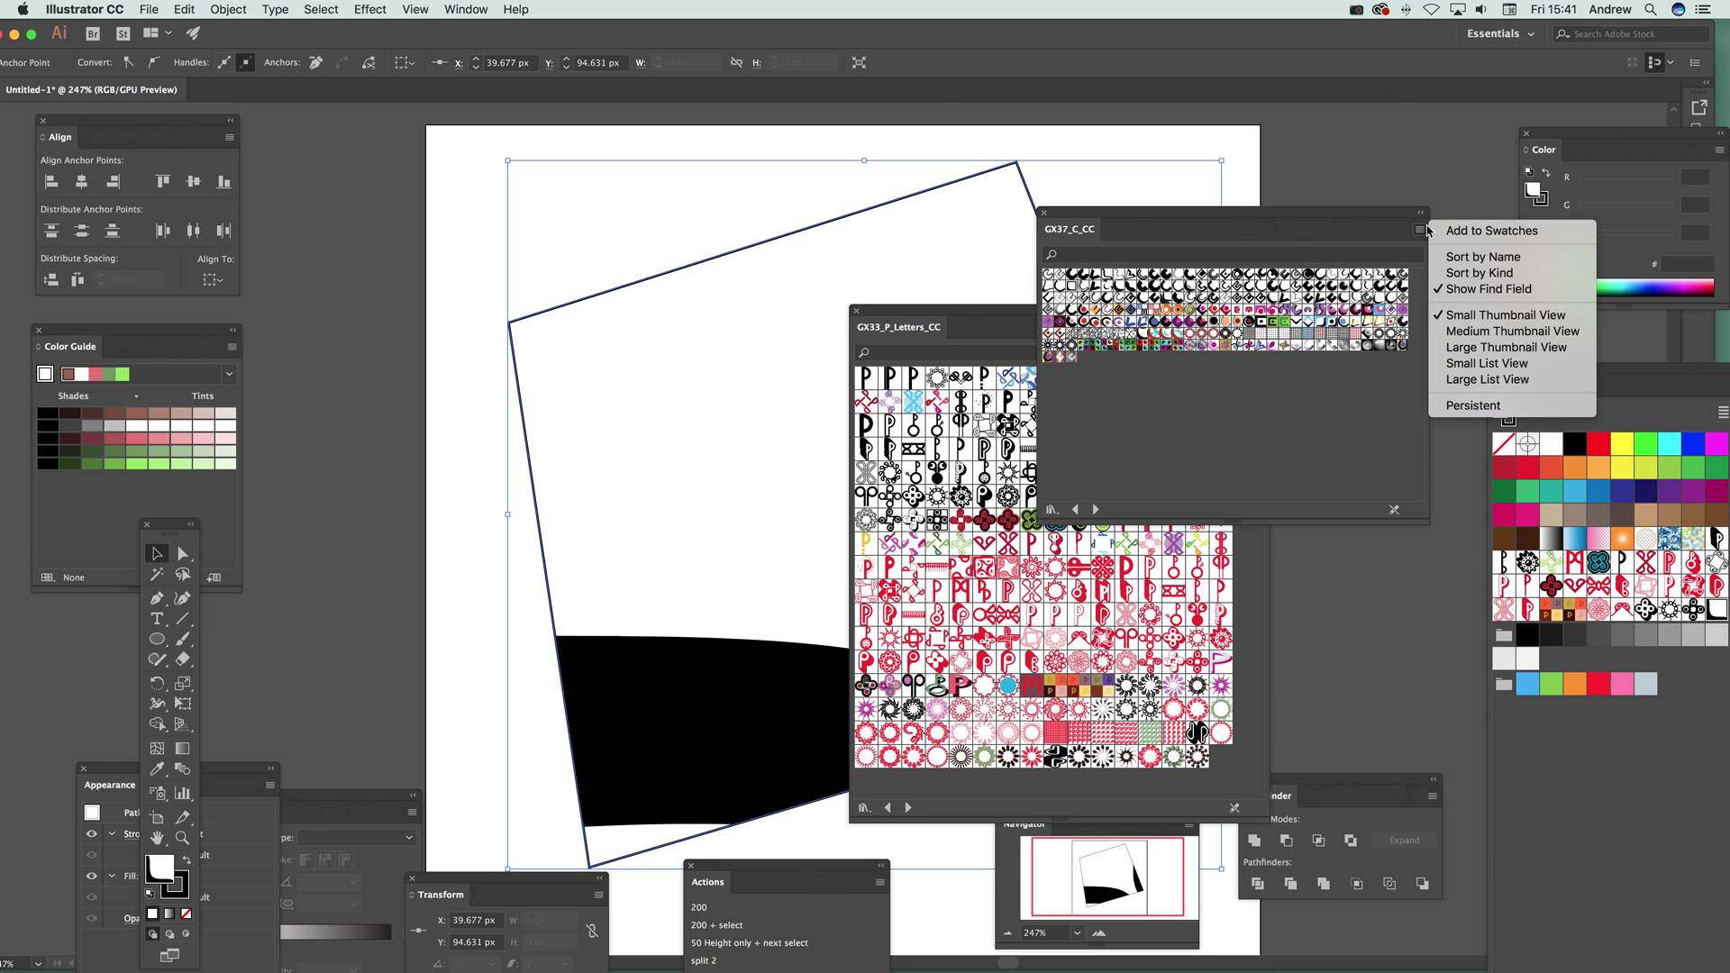
pyautogui.click(1469, 333)
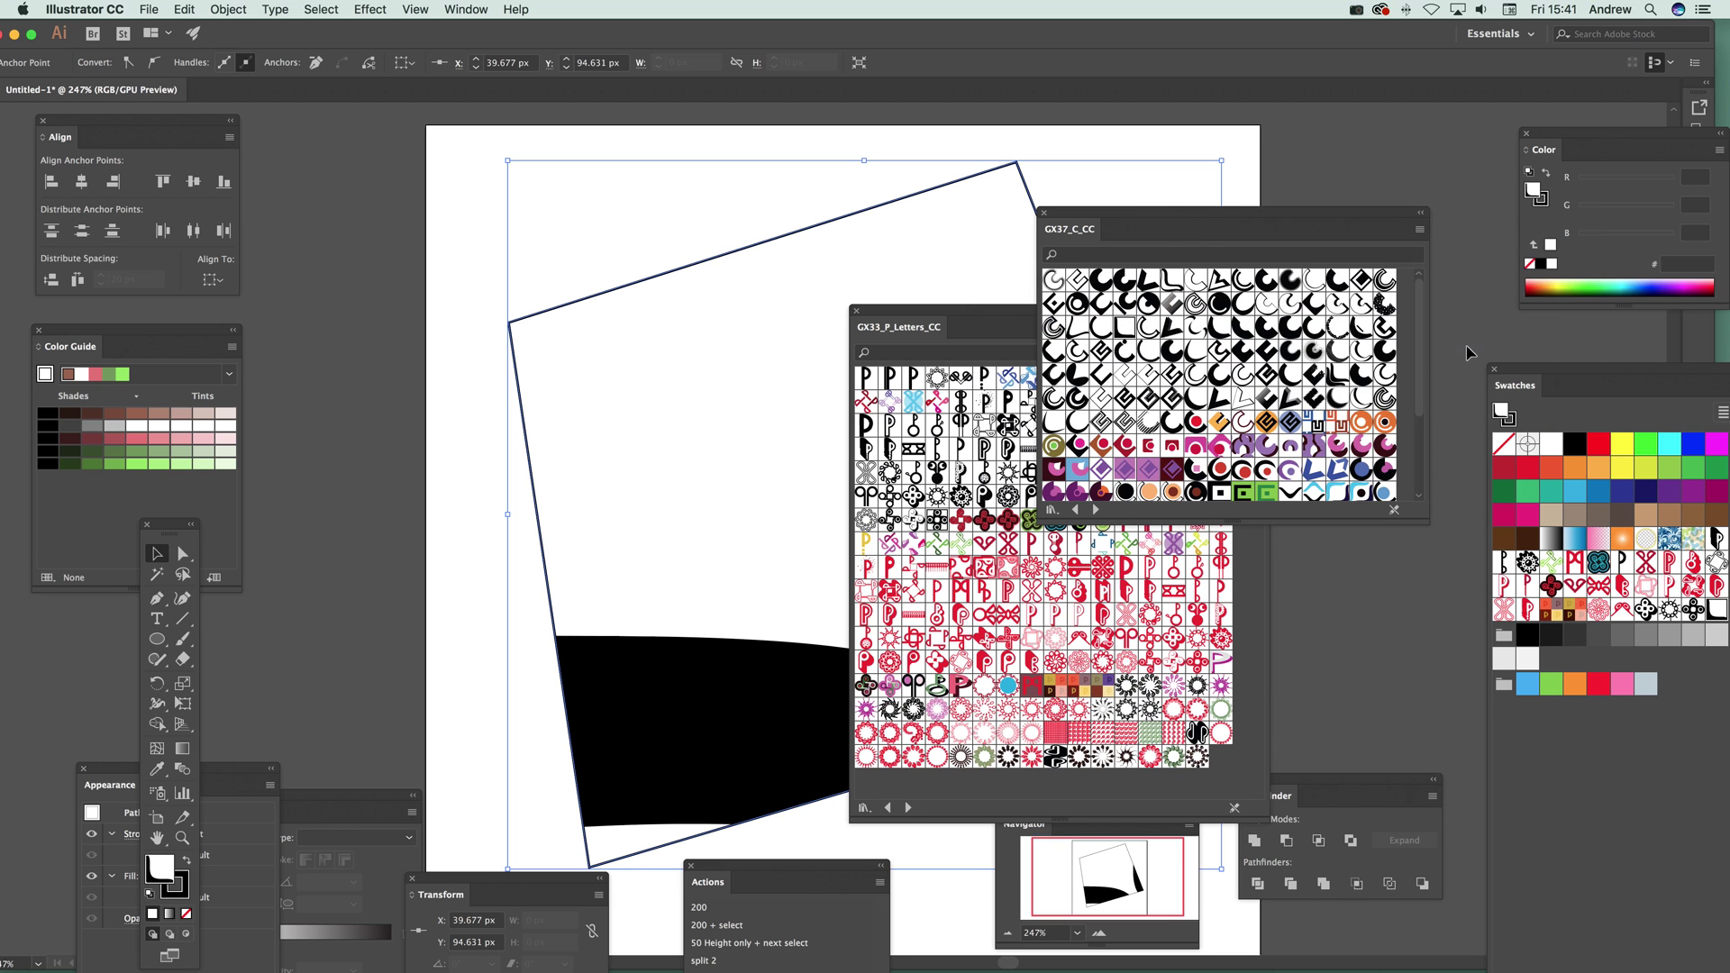
# Move the P-letter library off the artboard and fill the four-sided shape with the magenta and crimson pattern from GX37_C_CC
pyautogui.click(1166, 382)
pyautogui.moveTo(895, 333); pyautogui.dragTo(1283, 611)
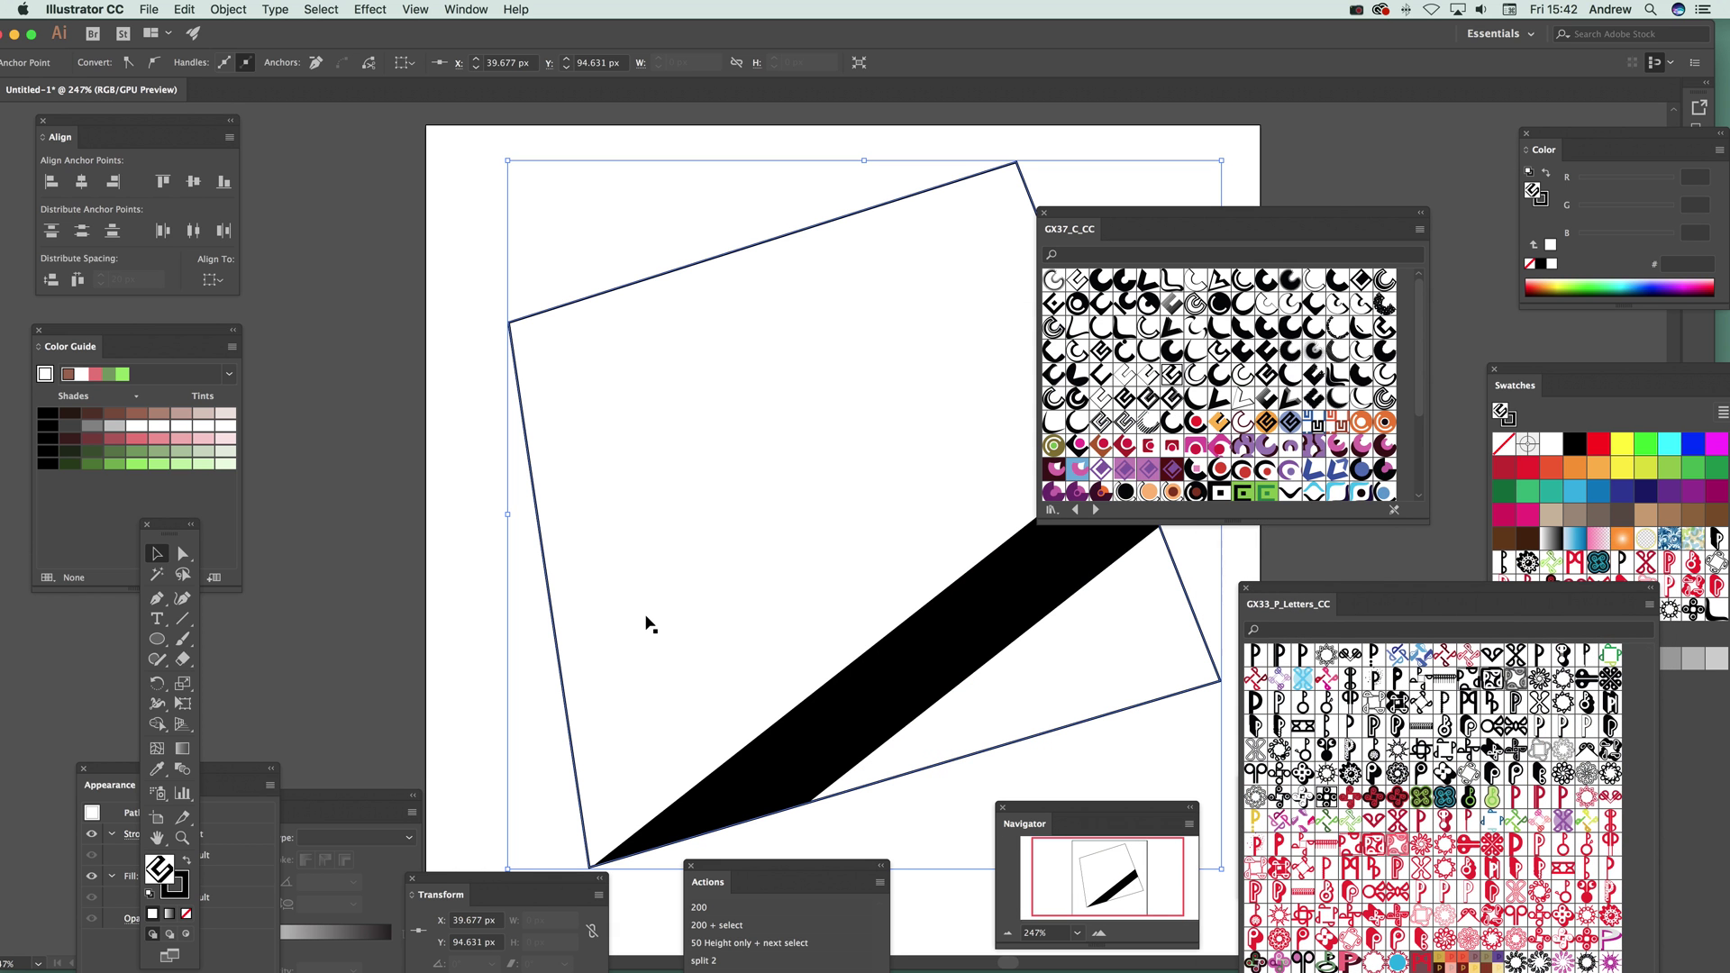
pyautogui.click(1172, 468)
pyautogui.click(1190, 467)
pyautogui.click(1164, 438)
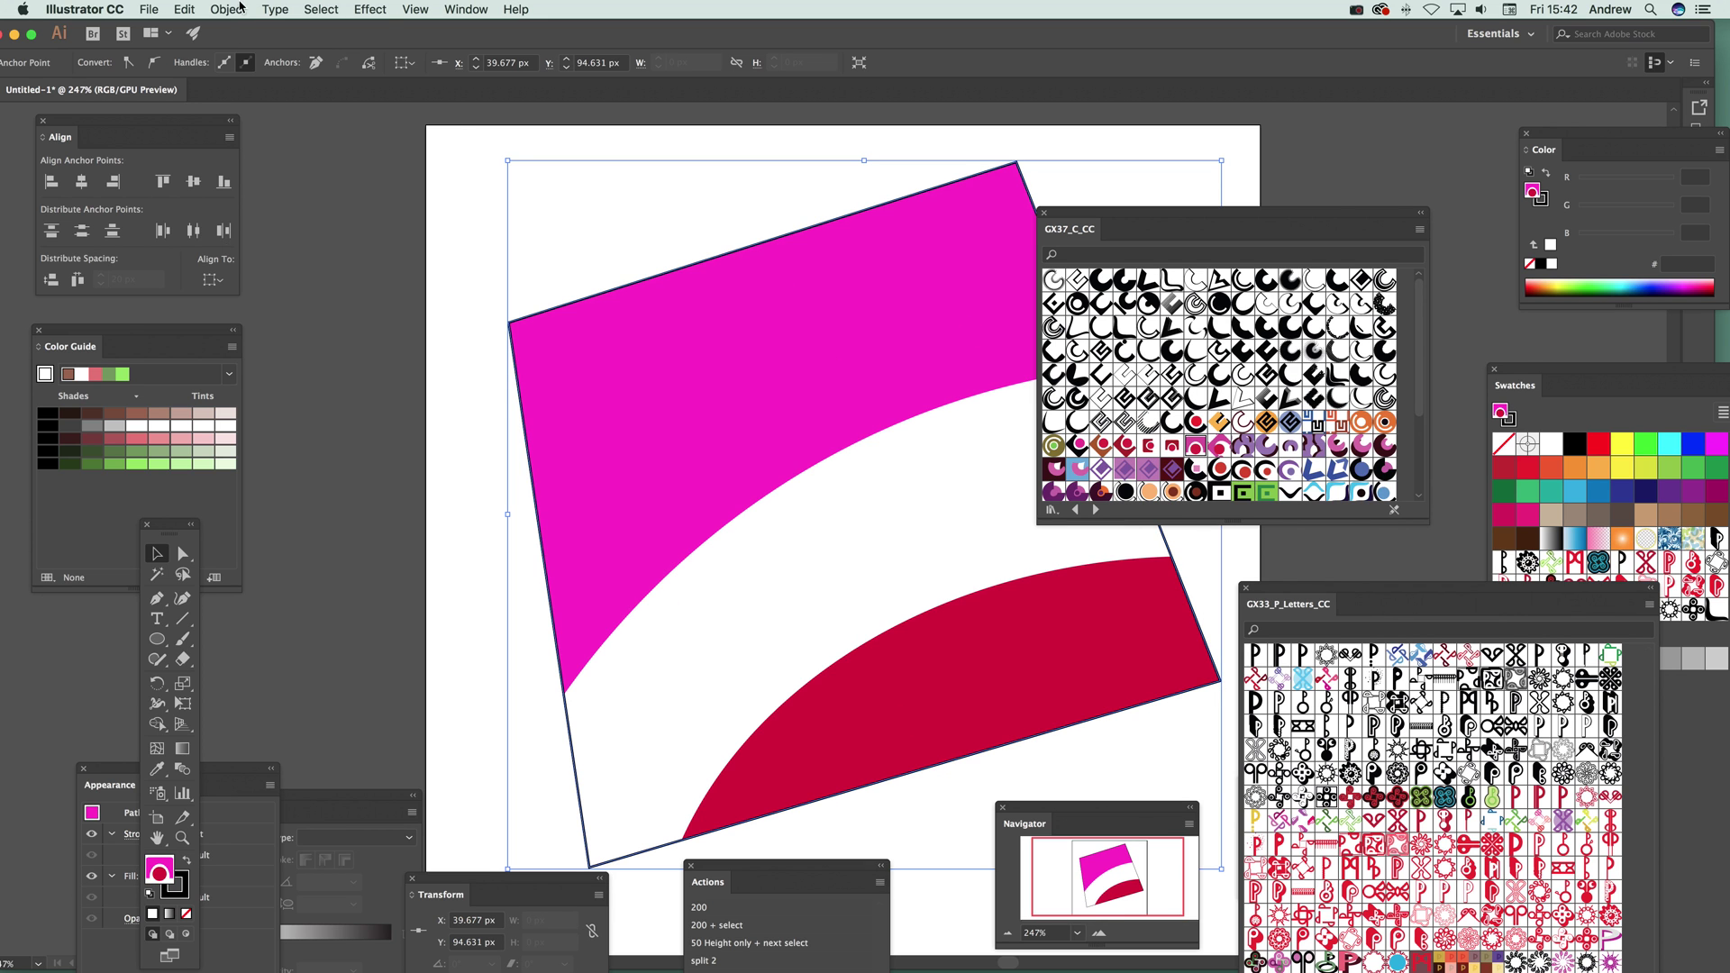
# Start scaling only the shape's pattern, with object transformation off, a uniform scale of 25% and the preview on
pyautogui.click(240, 8)
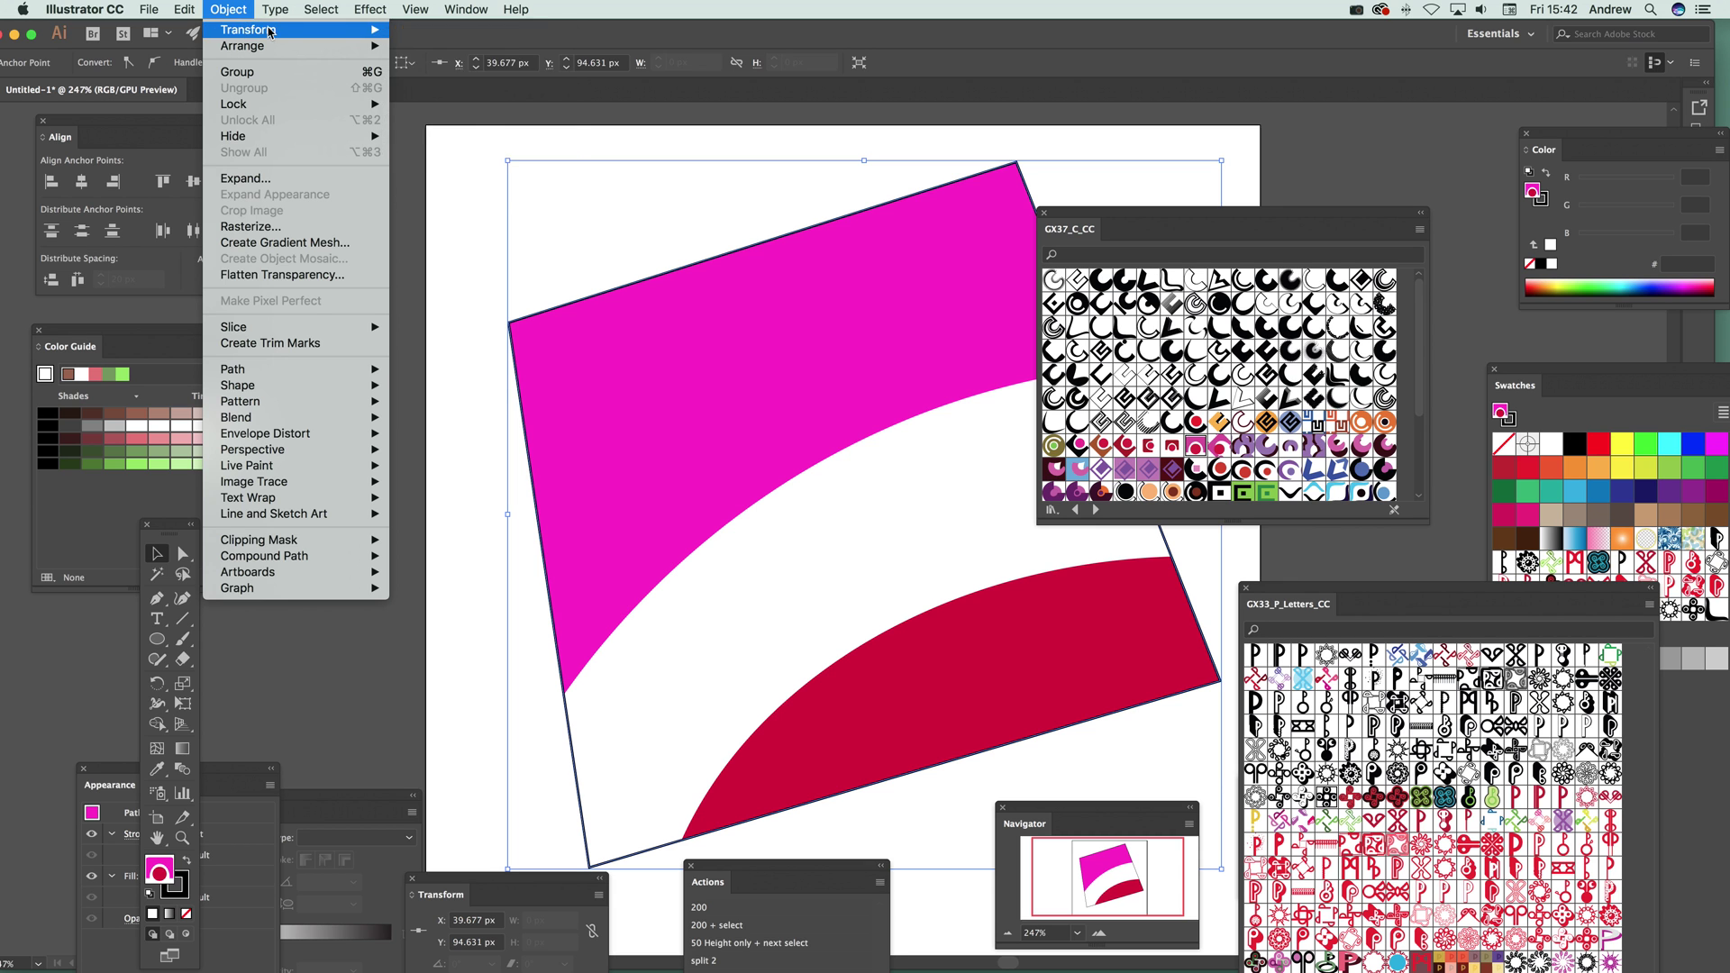
pyautogui.moveTo(271, 32)
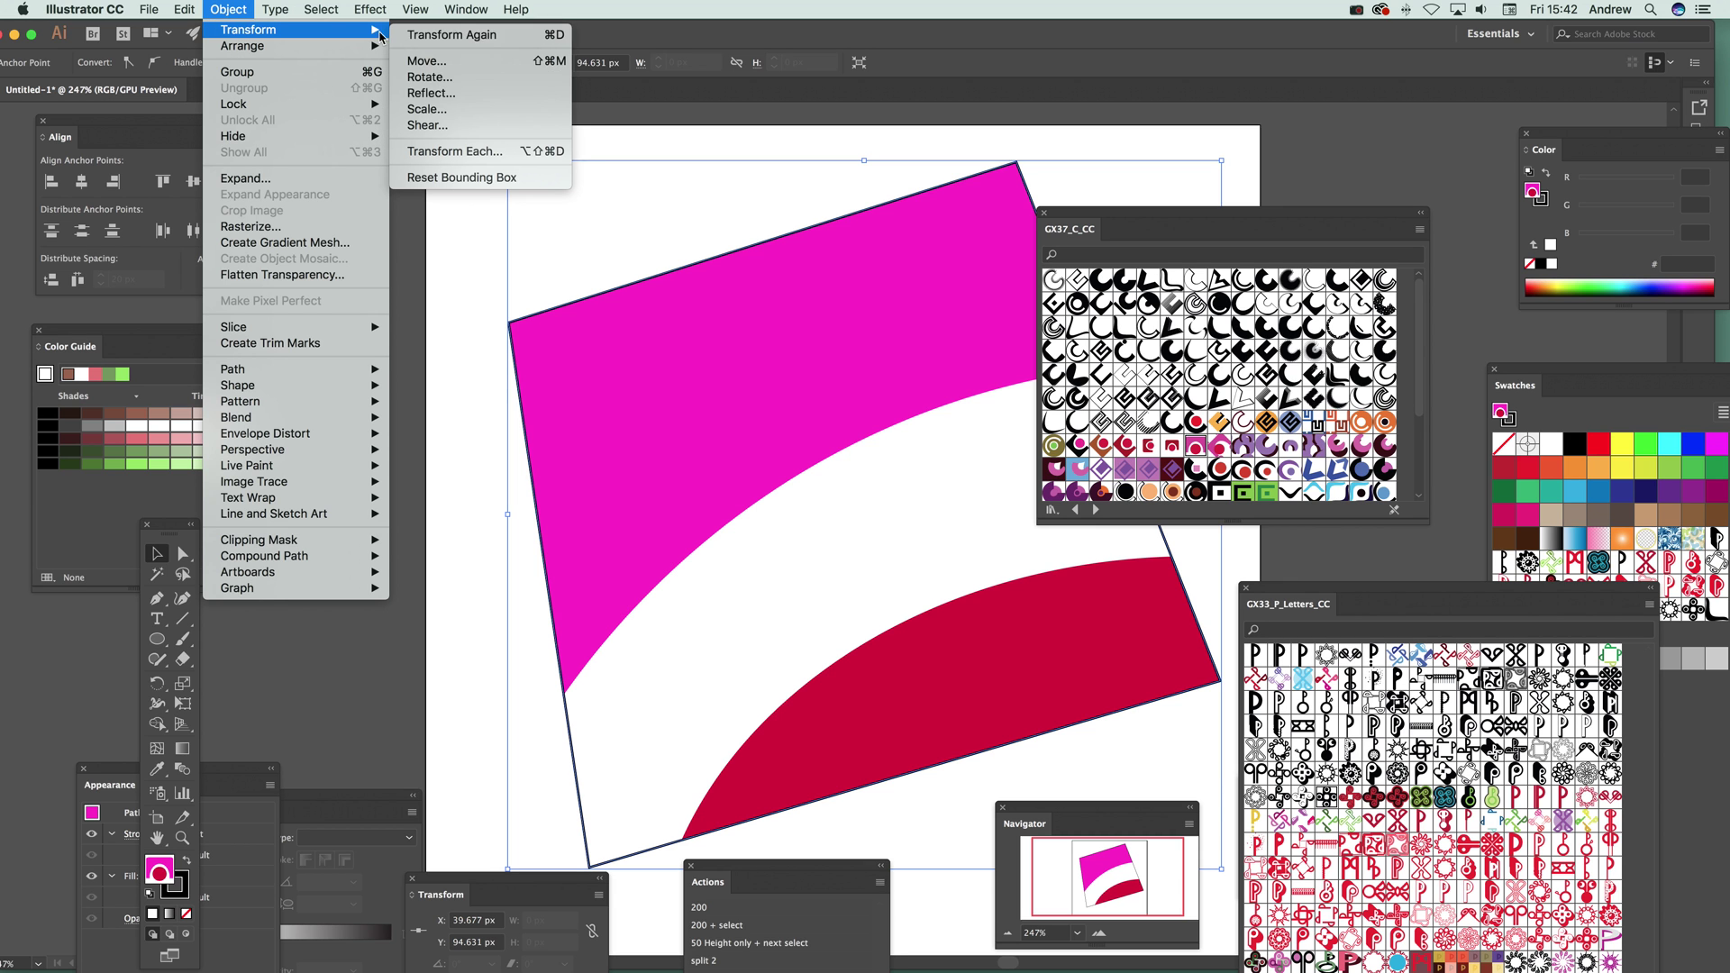
pyautogui.click(439, 109)
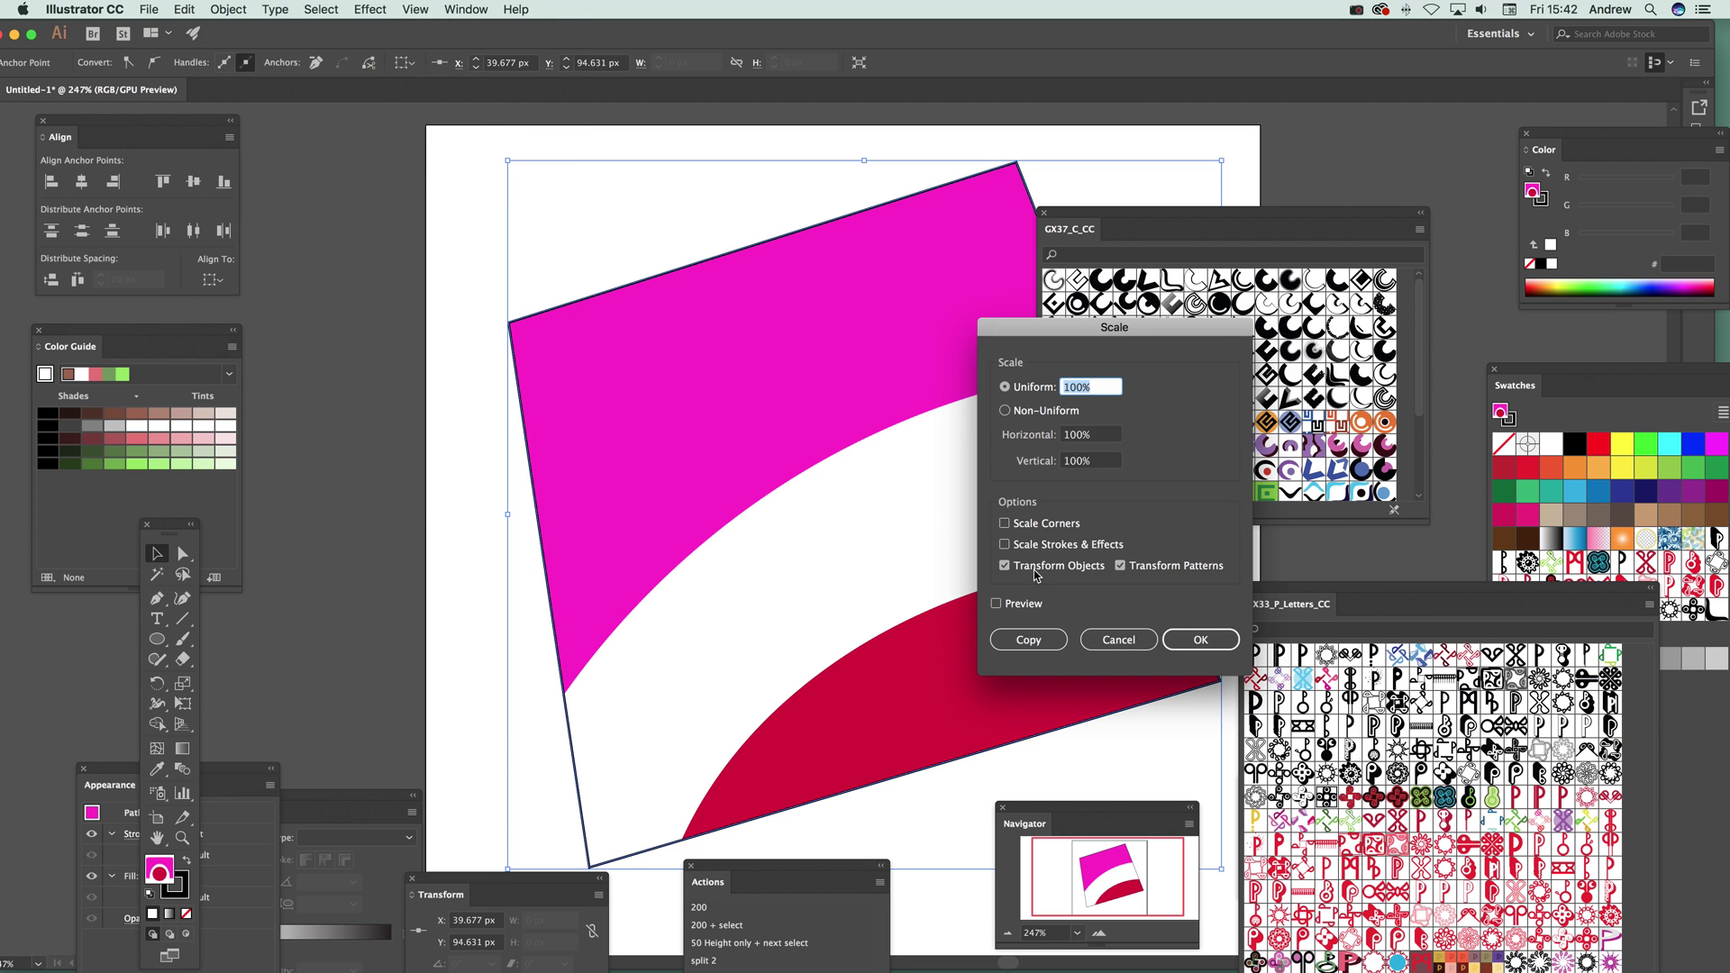
pyautogui.click(1005, 569)
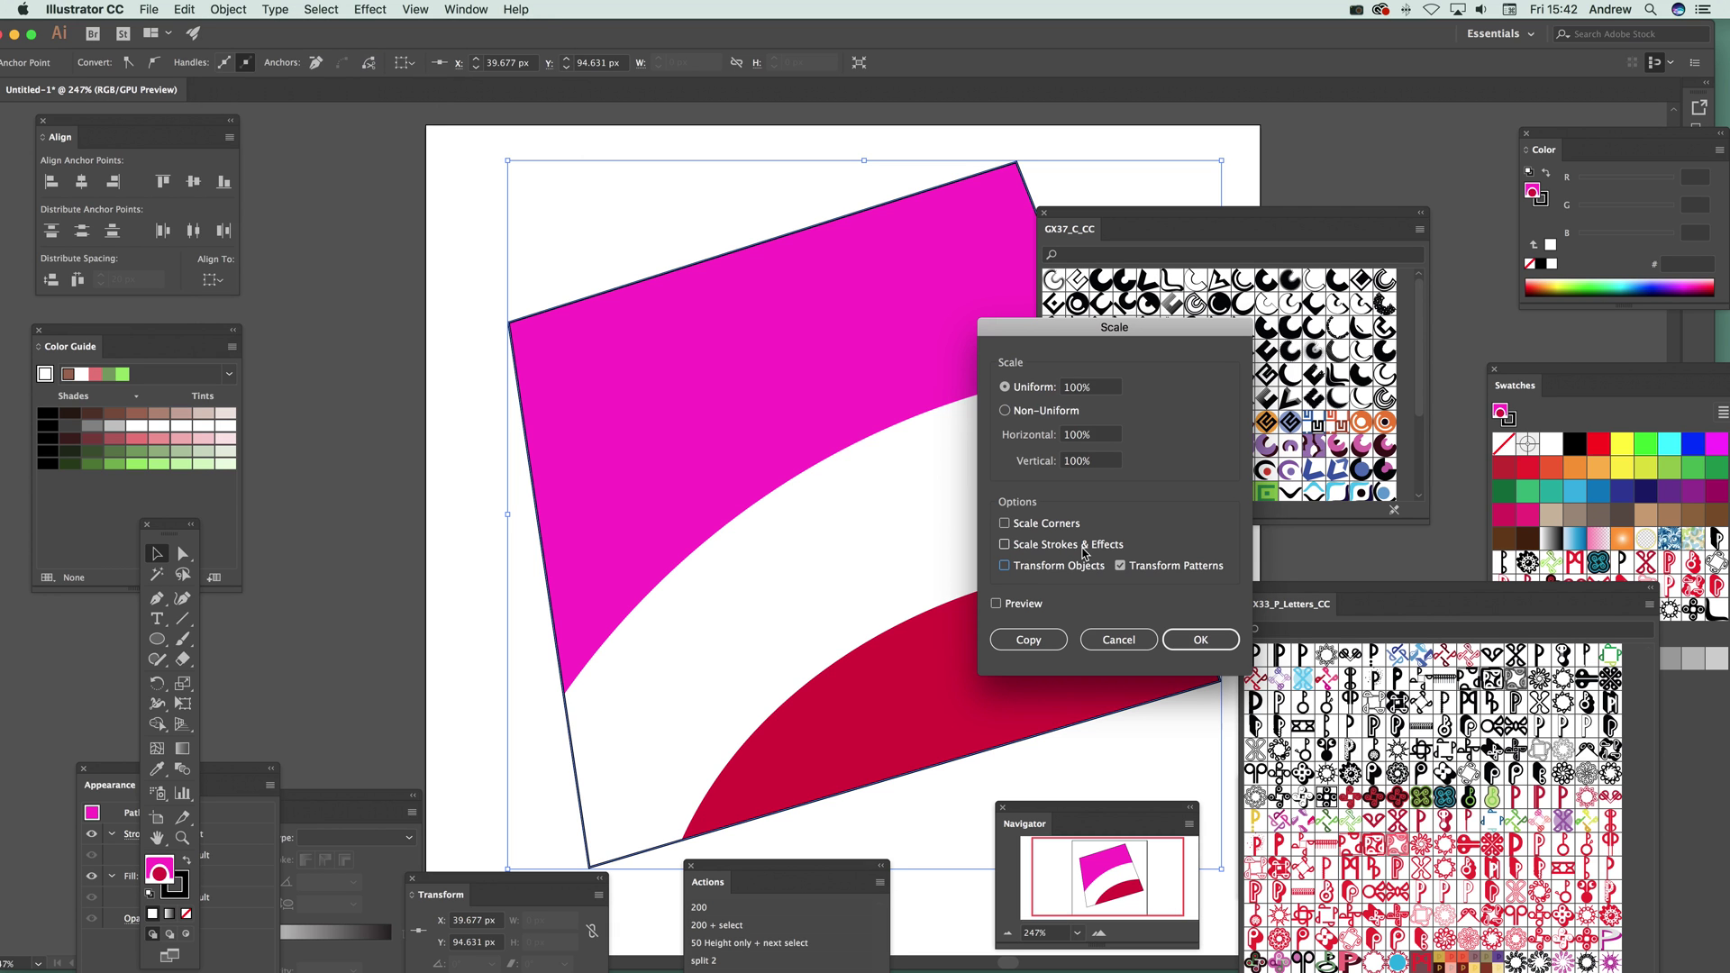
pyautogui.moveTo(1098, 387); pyautogui.dragTo(1039, 382)
pyautogui.write('24')
pyautogui.press('Tab')
pyautogui.click(996, 604)
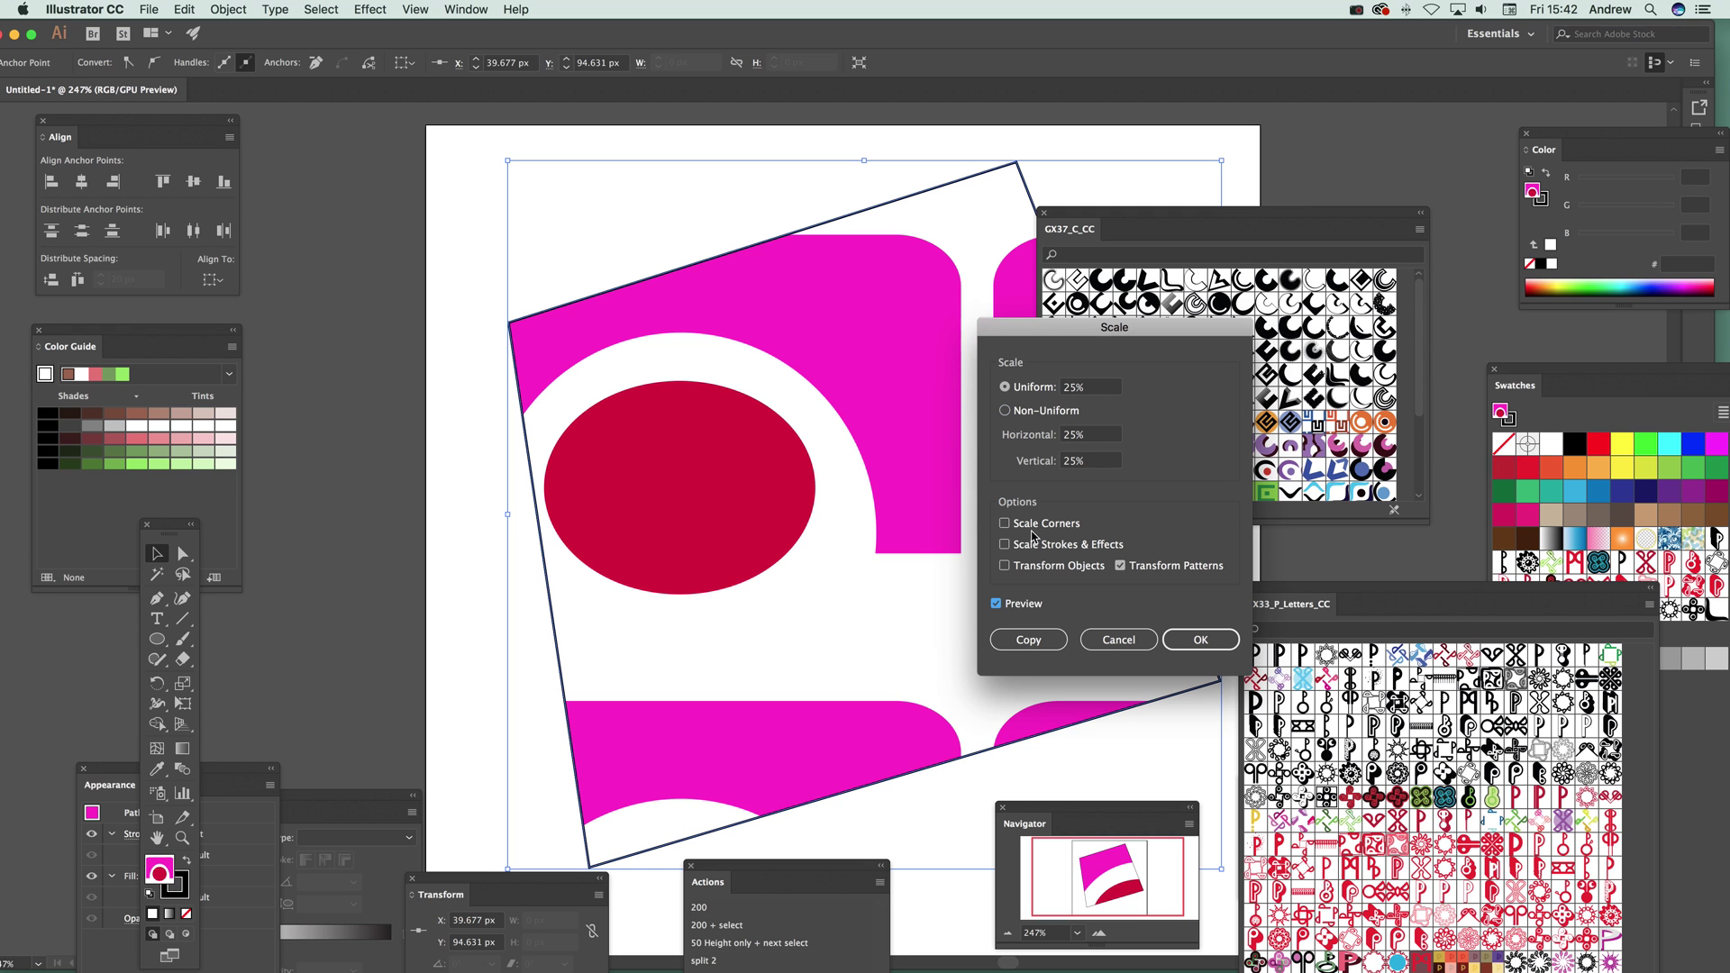
# Try a uniform pattern scale of 10%, then set it to 5% and apply the scaling
pyautogui.click(1027, 386)
pyautogui.write('10')
pyautogui.press('Tab')
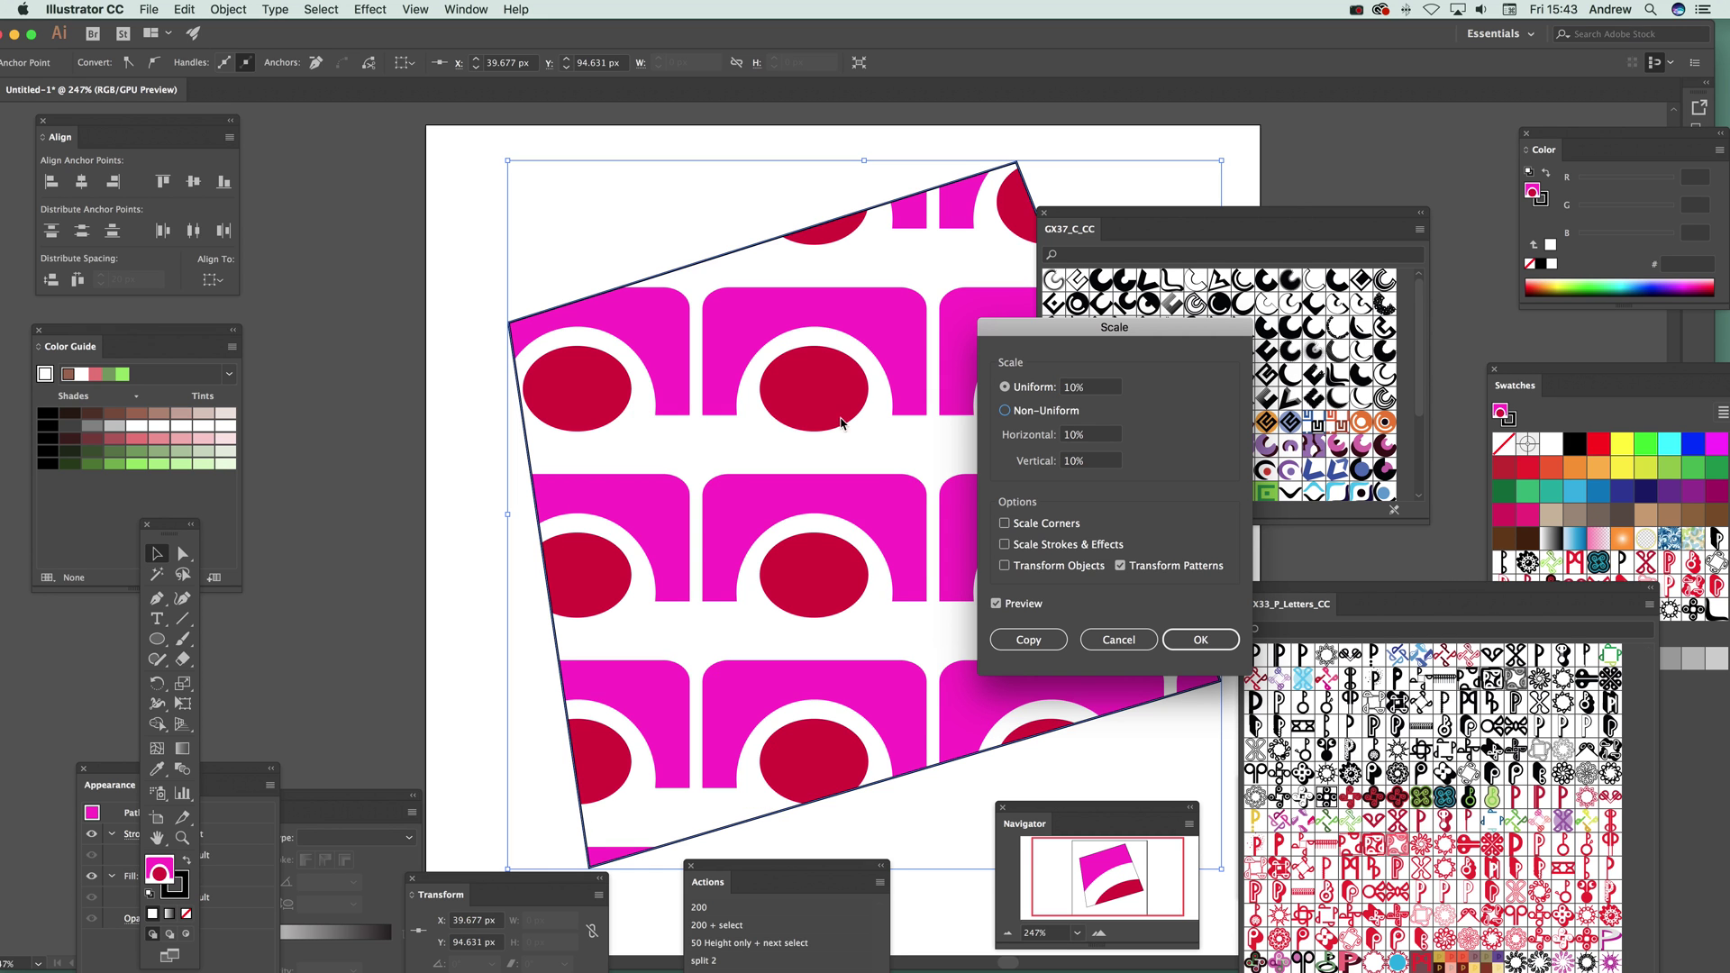
pyautogui.click(992, 385)
pyautogui.write('5')
pyautogui.press('Tab')
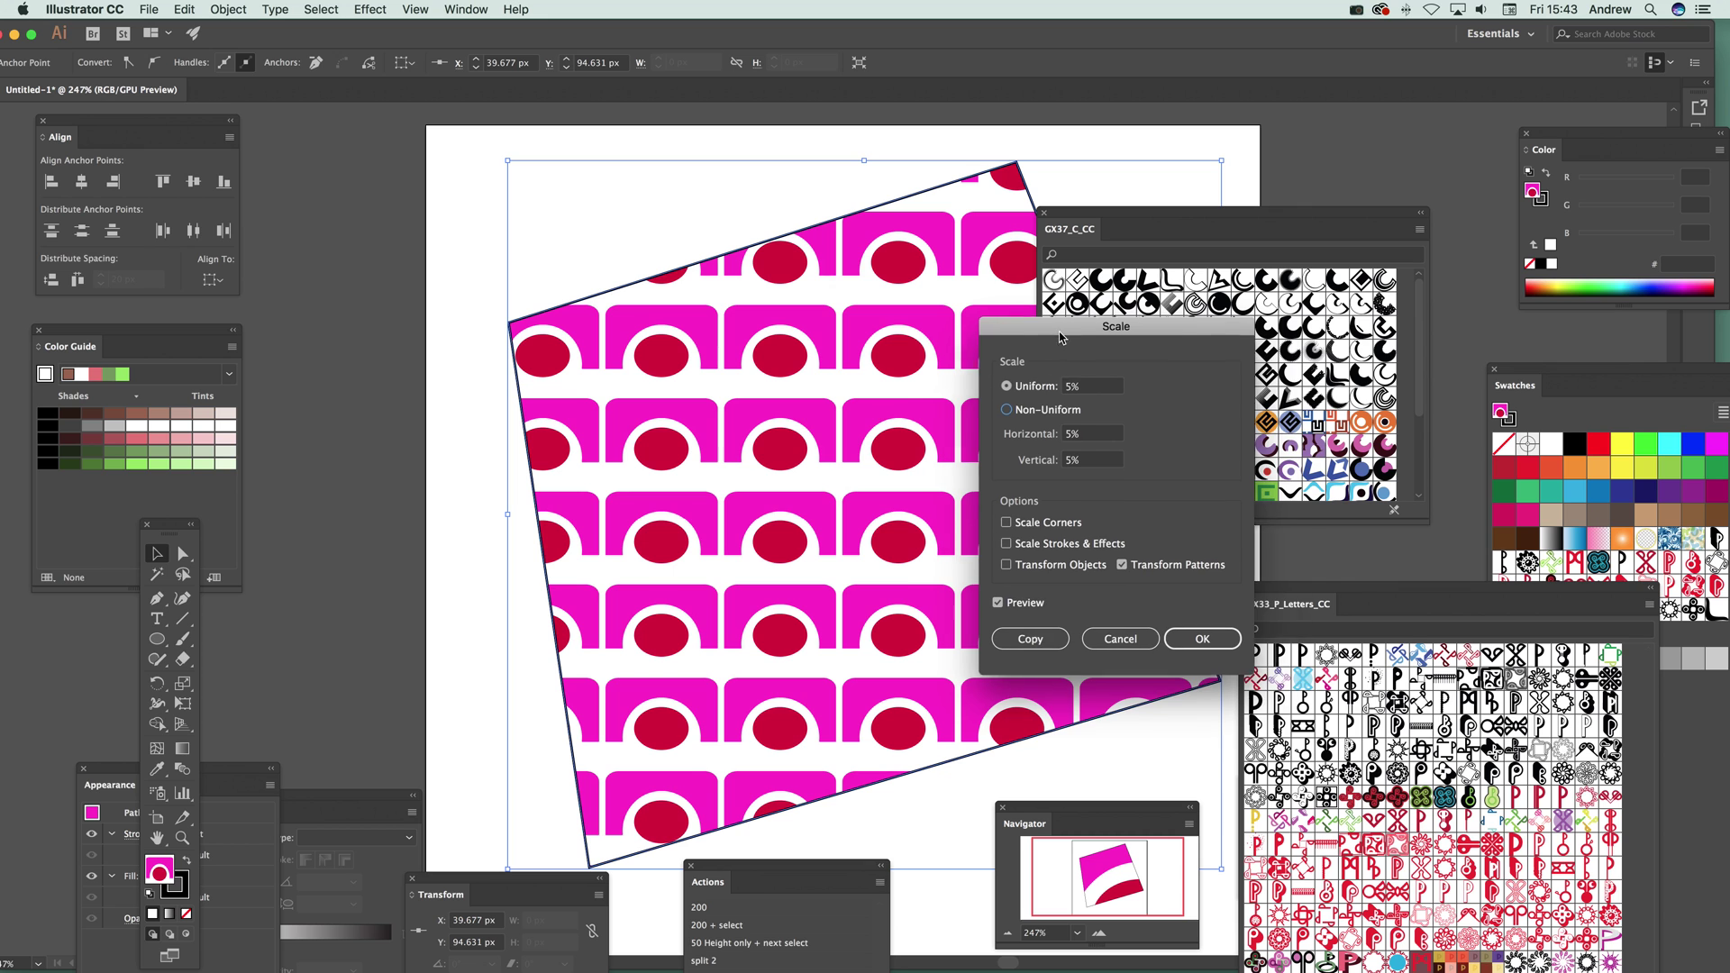
pyautogui.moveTo(1056, 340); pyautogui.dragTo(1108, 376)
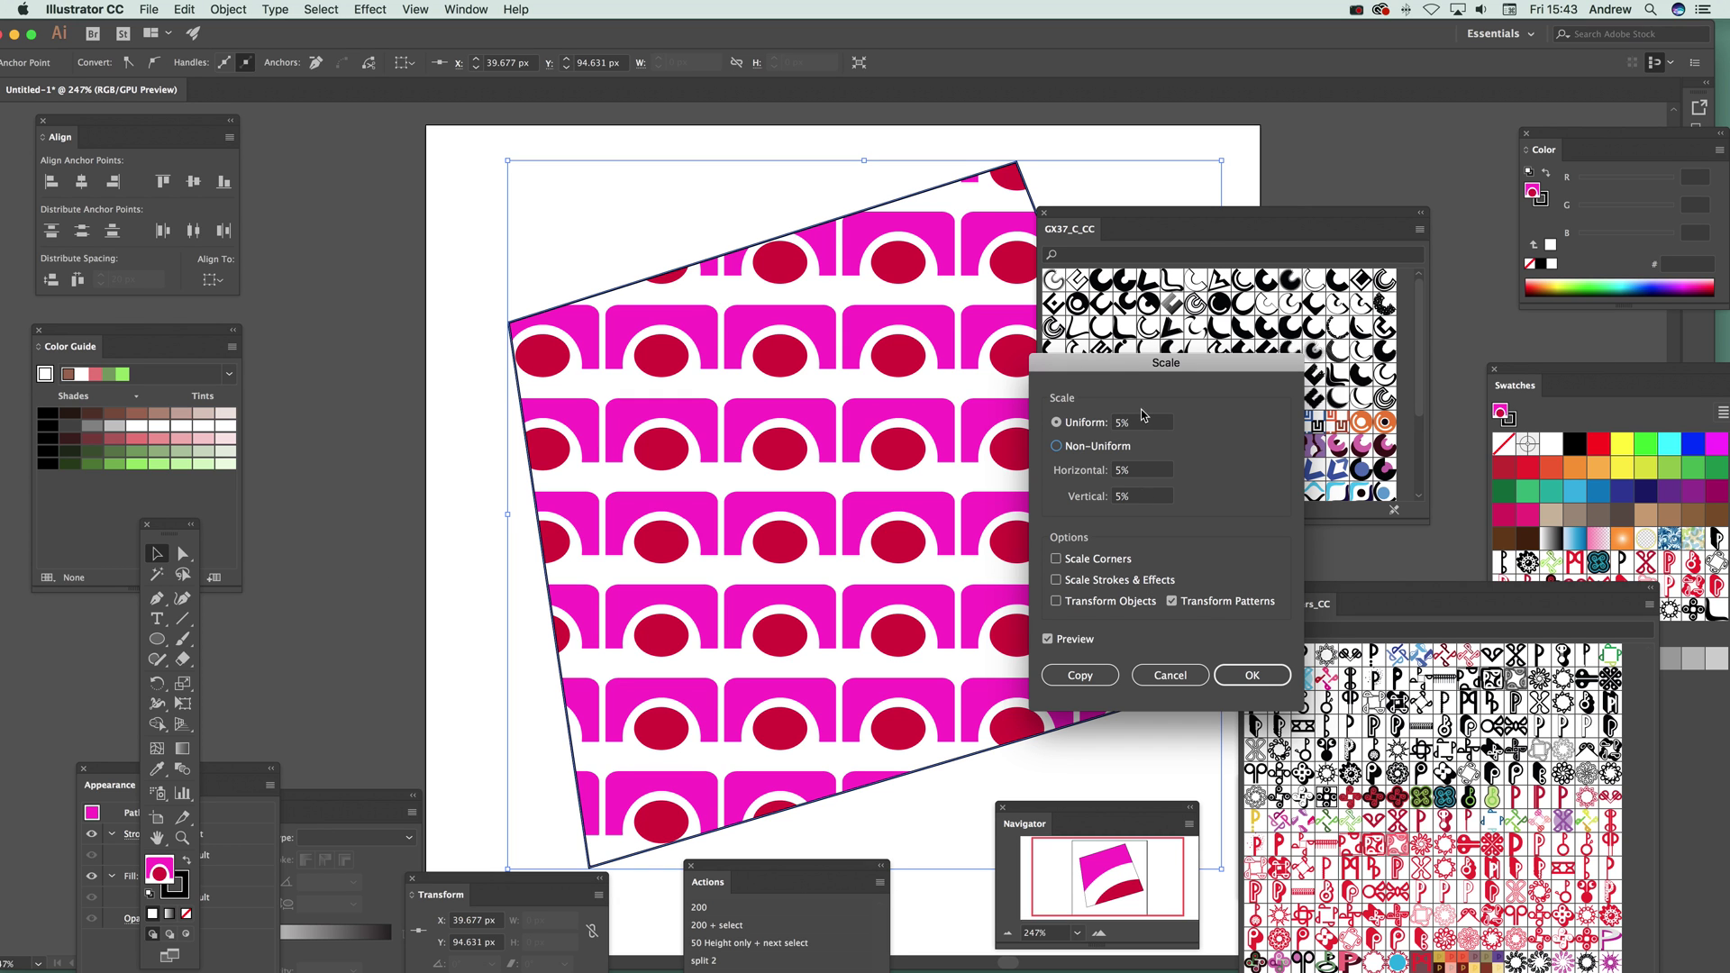
pyautogui.click(1252, 676)
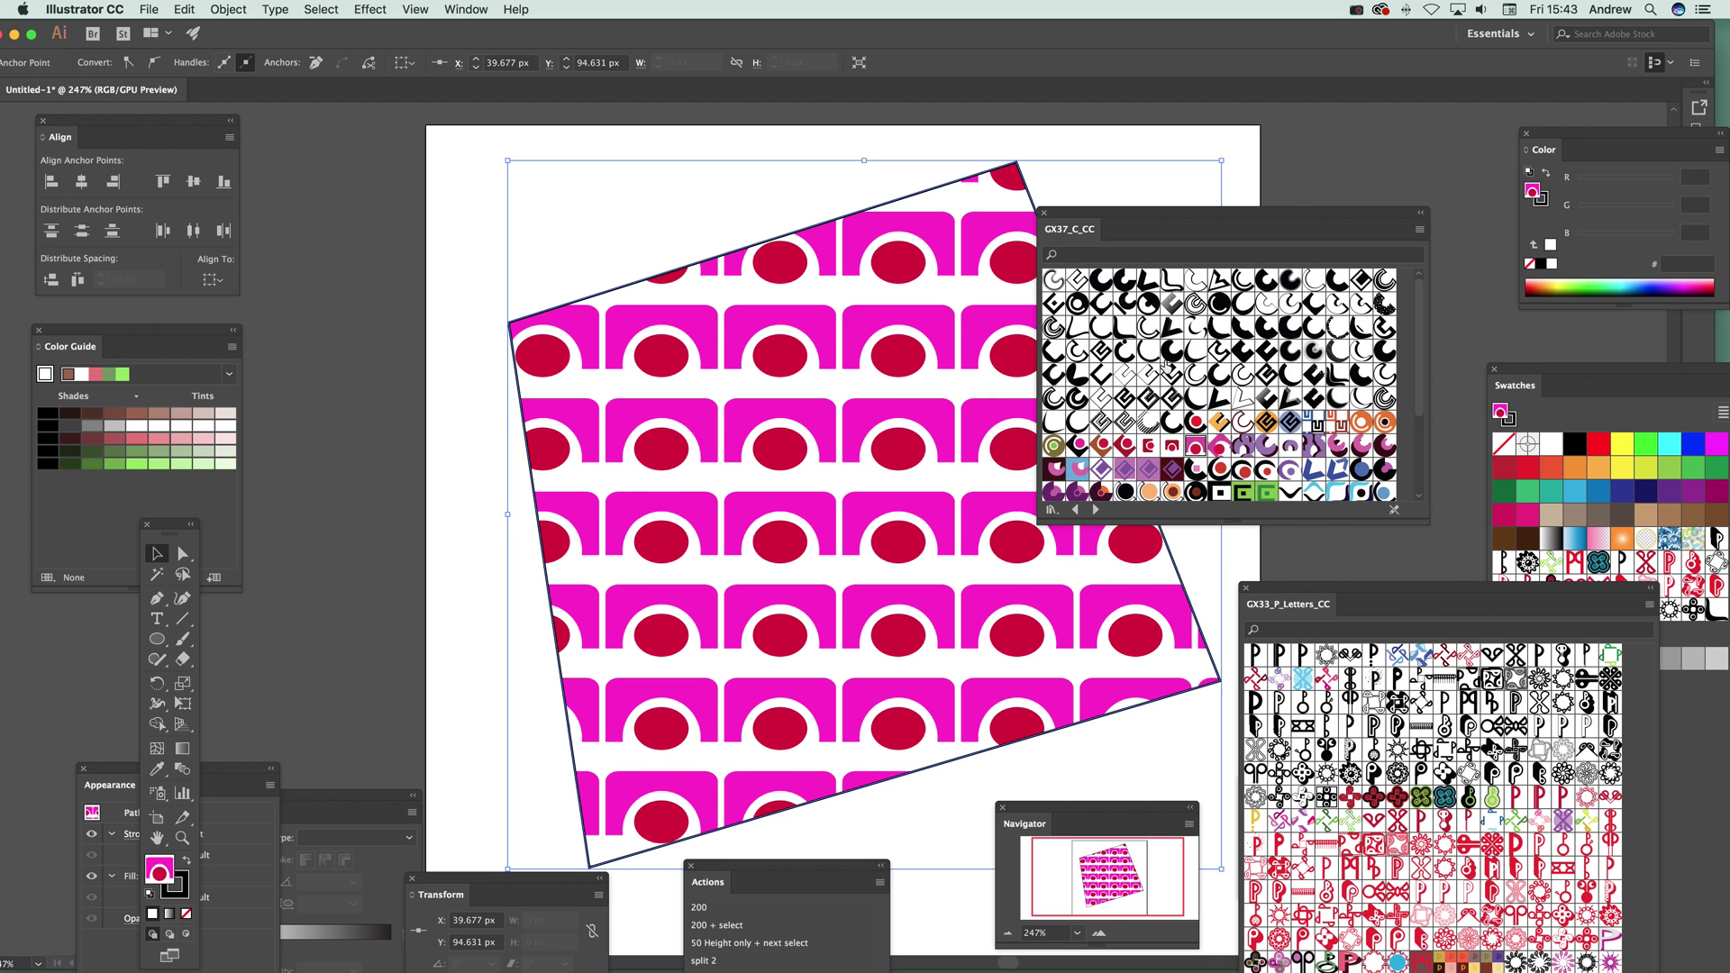
# Try a series of GX37_C_CC patterns on the shape, ending with the purple diamonds on dark maroon
pyautogui.click(1173, 357)
pyautogui.click(1181, 394)
pyautogui.click(1124, 397)
pyautogui.click(1148, 397)
pyautogui.click(1149, 421)
pyautogui.click(1171, 448)
pyautogui.click(1171, 469)
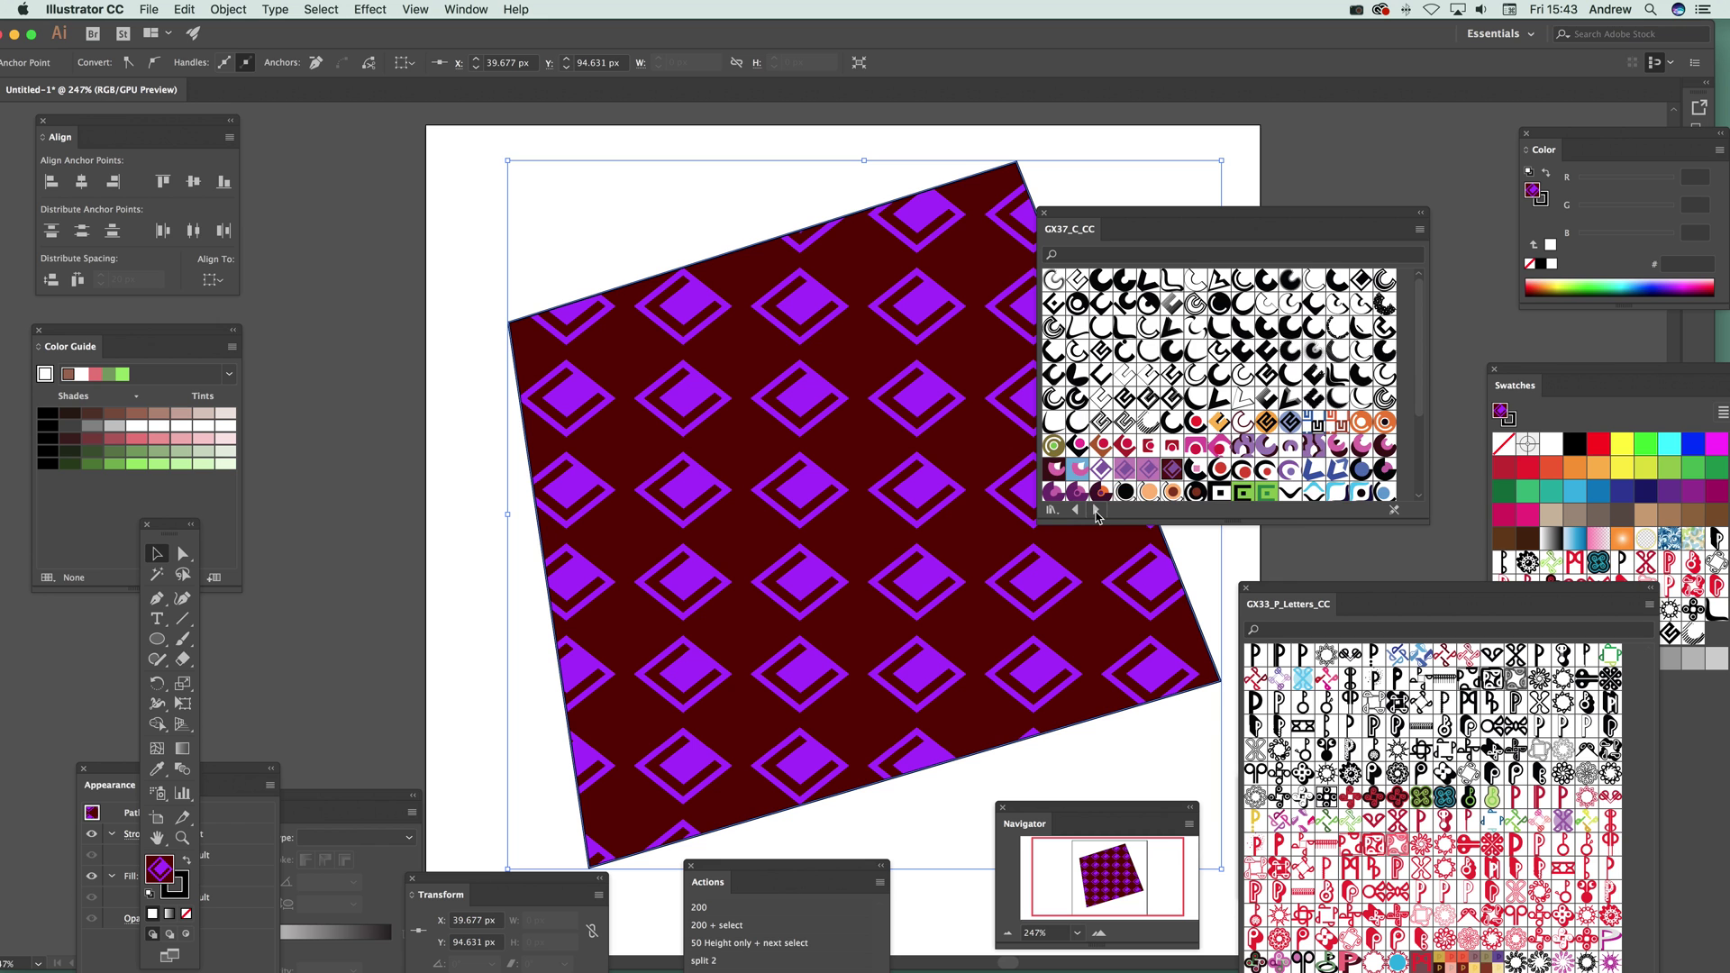
# Browse the neighbouring pattern libraries, including people, mixed and squares, and look through the list of installed graphicxtras libraries
pyautogui.click(1096, 511)
pyautogui.click(1097, 511)
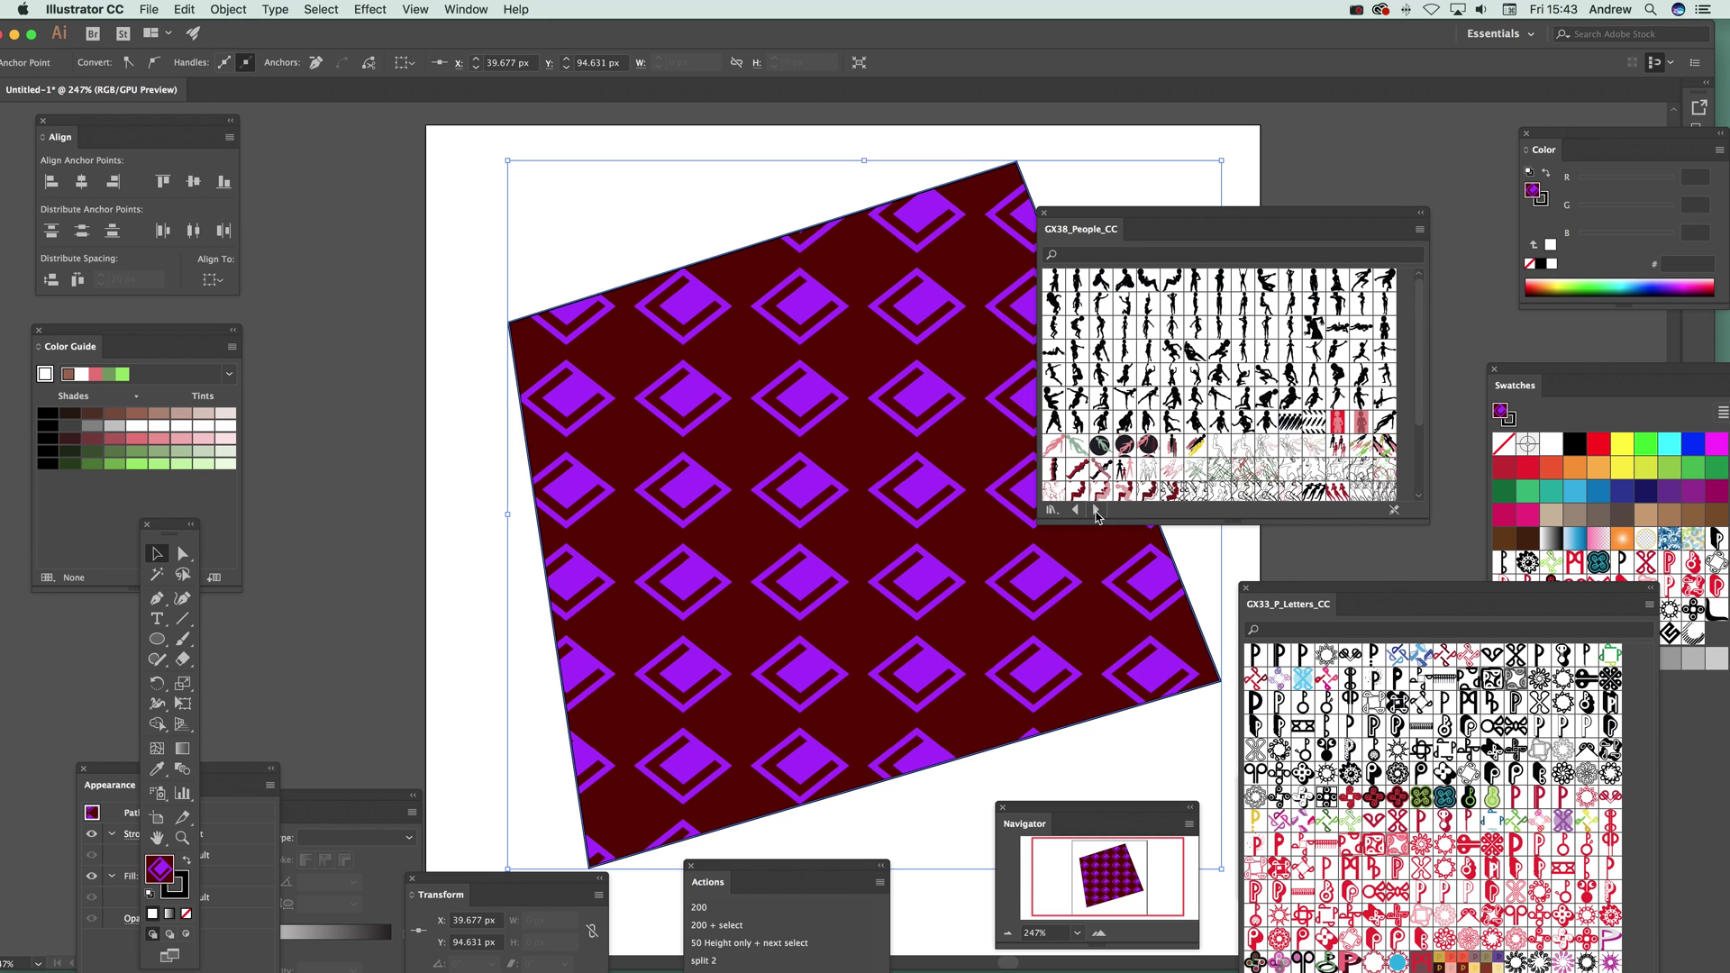
pyautogui.click(1097, 511)
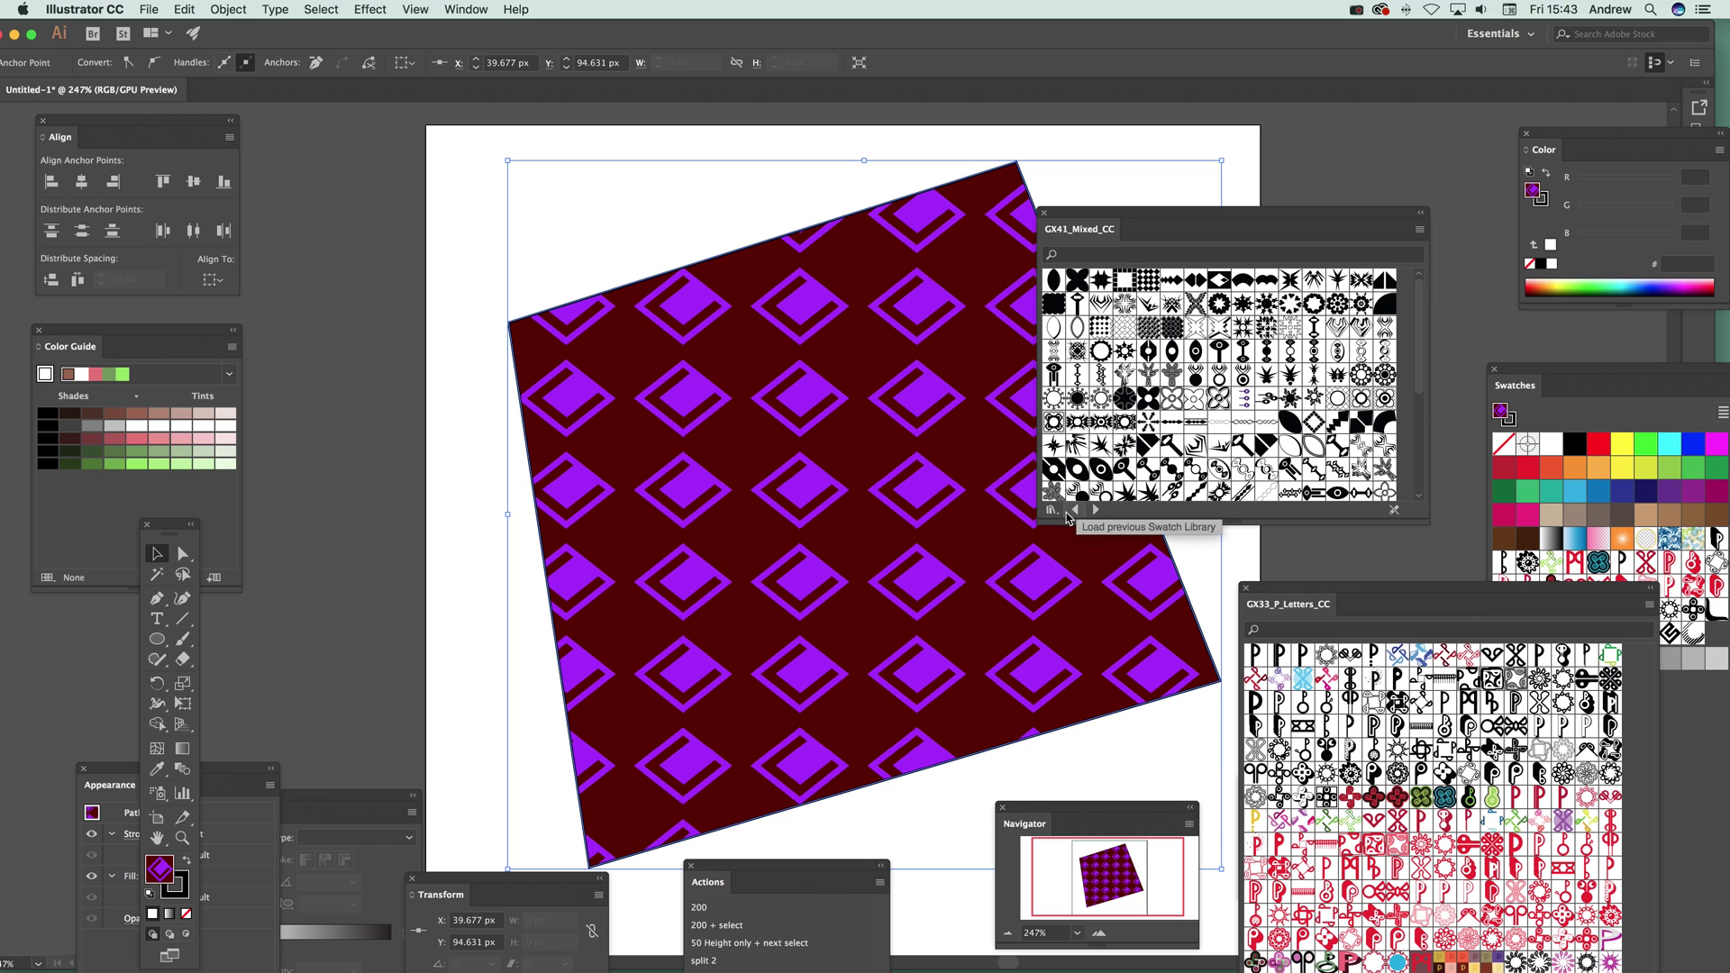
pyautogui.click(1096, 511)
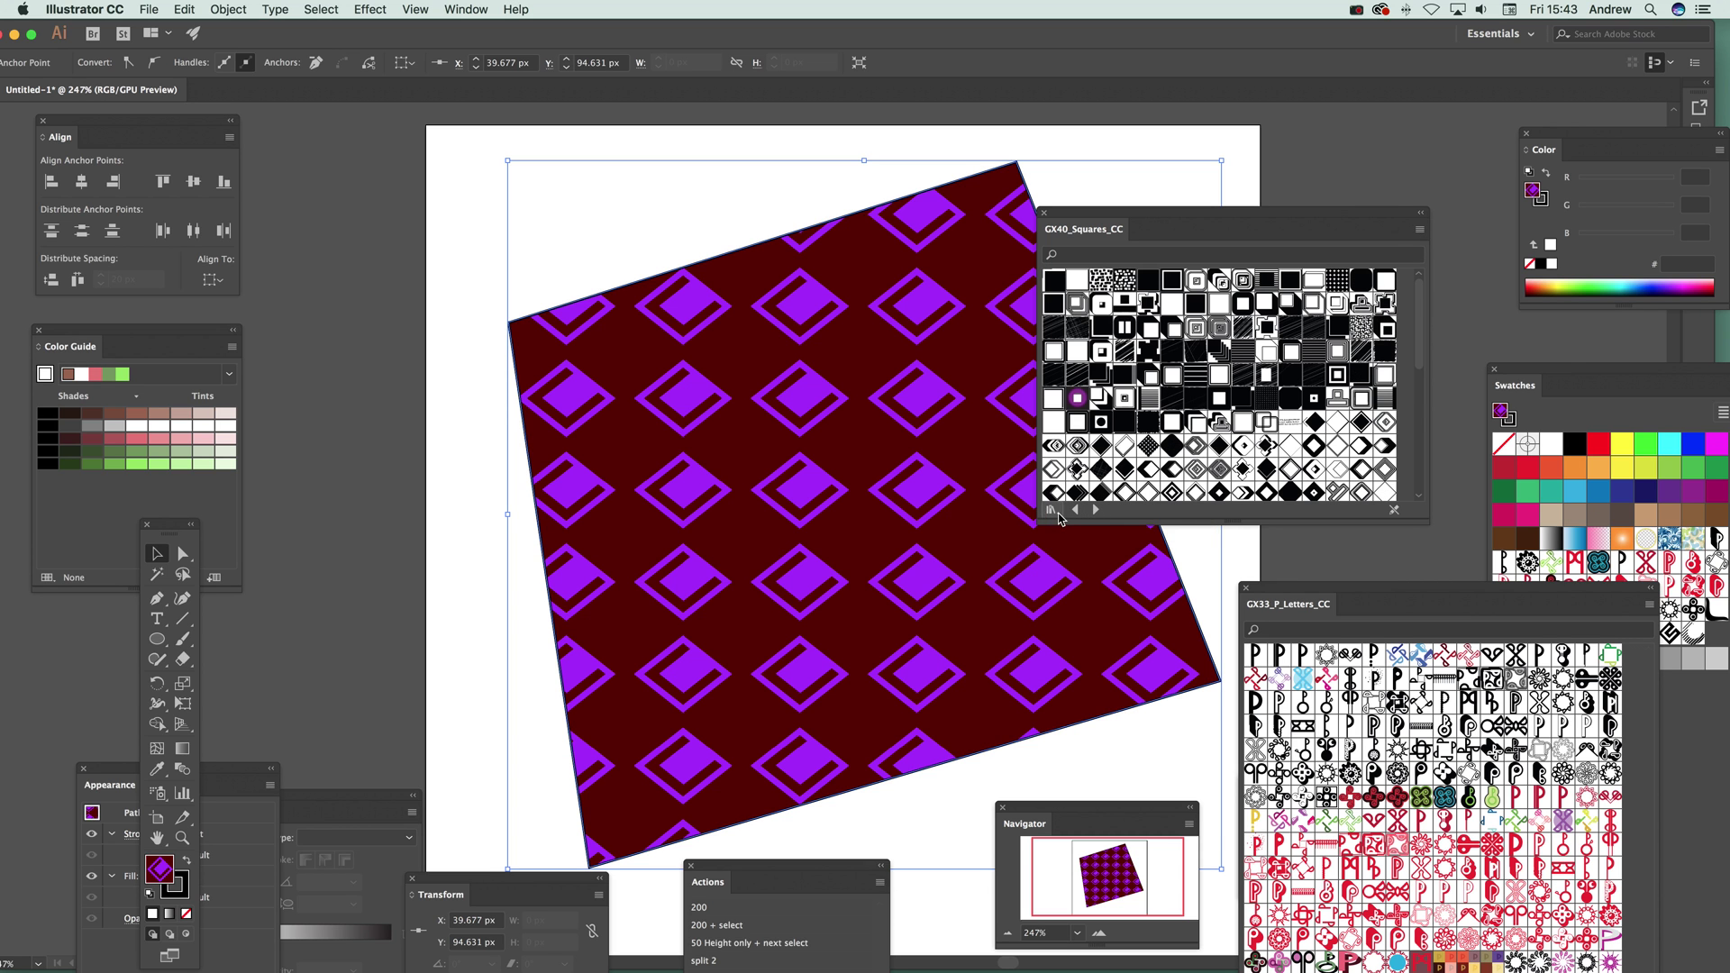
pyautogui.click(1058, 514)
pyautogui.moveTo(1107, 866)
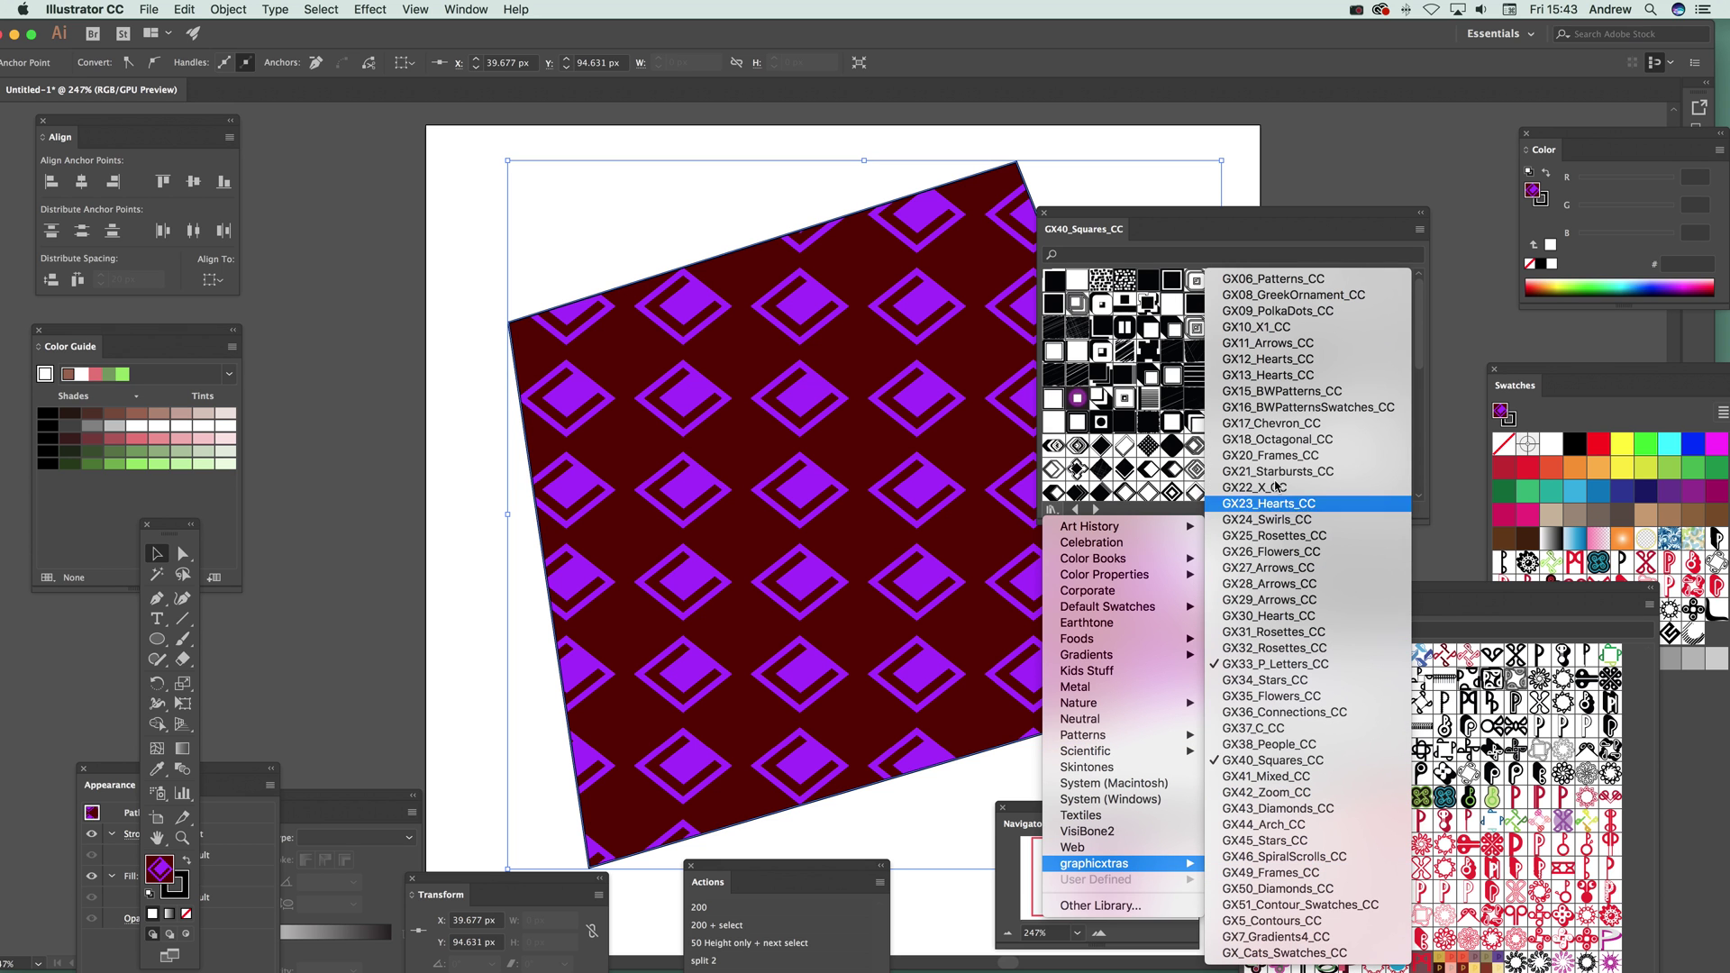
pyautogui.click(1186, 216)
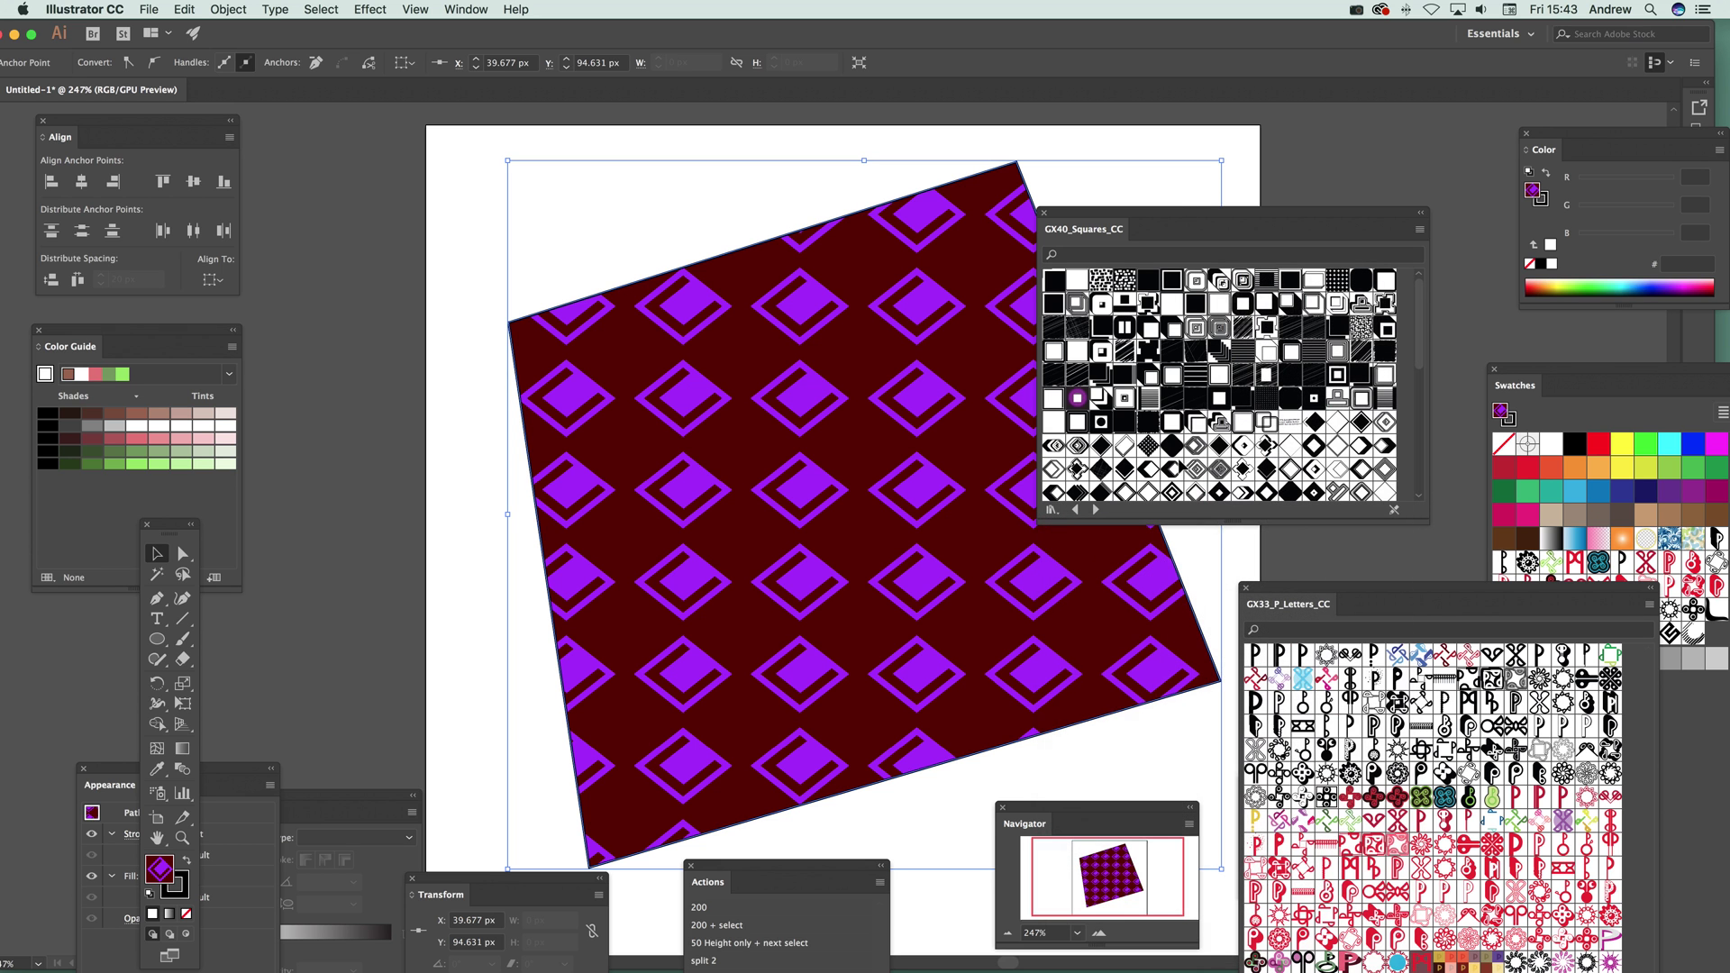
# Advance through the swatch libraries to GX43_Diamonds_CC
pyautogui.click(1095, 510)
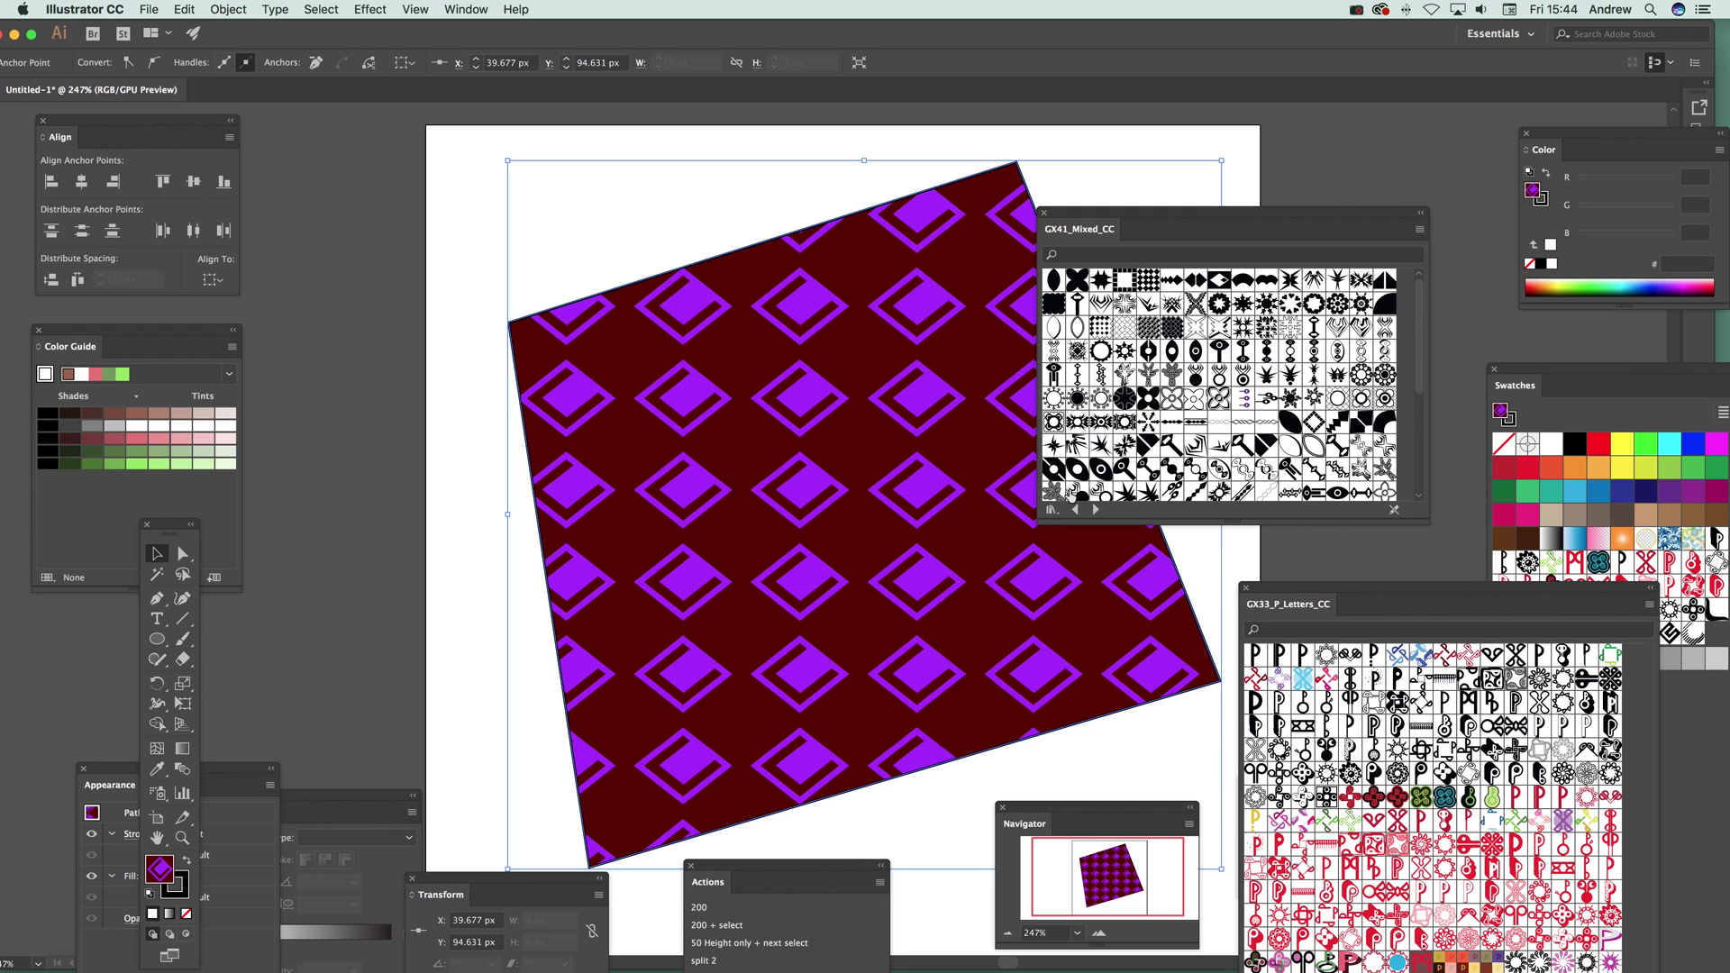
pyautogui.click(1098, 510)
pyautogui.click(1098, 510)
pyautogui.click(1420, 231)
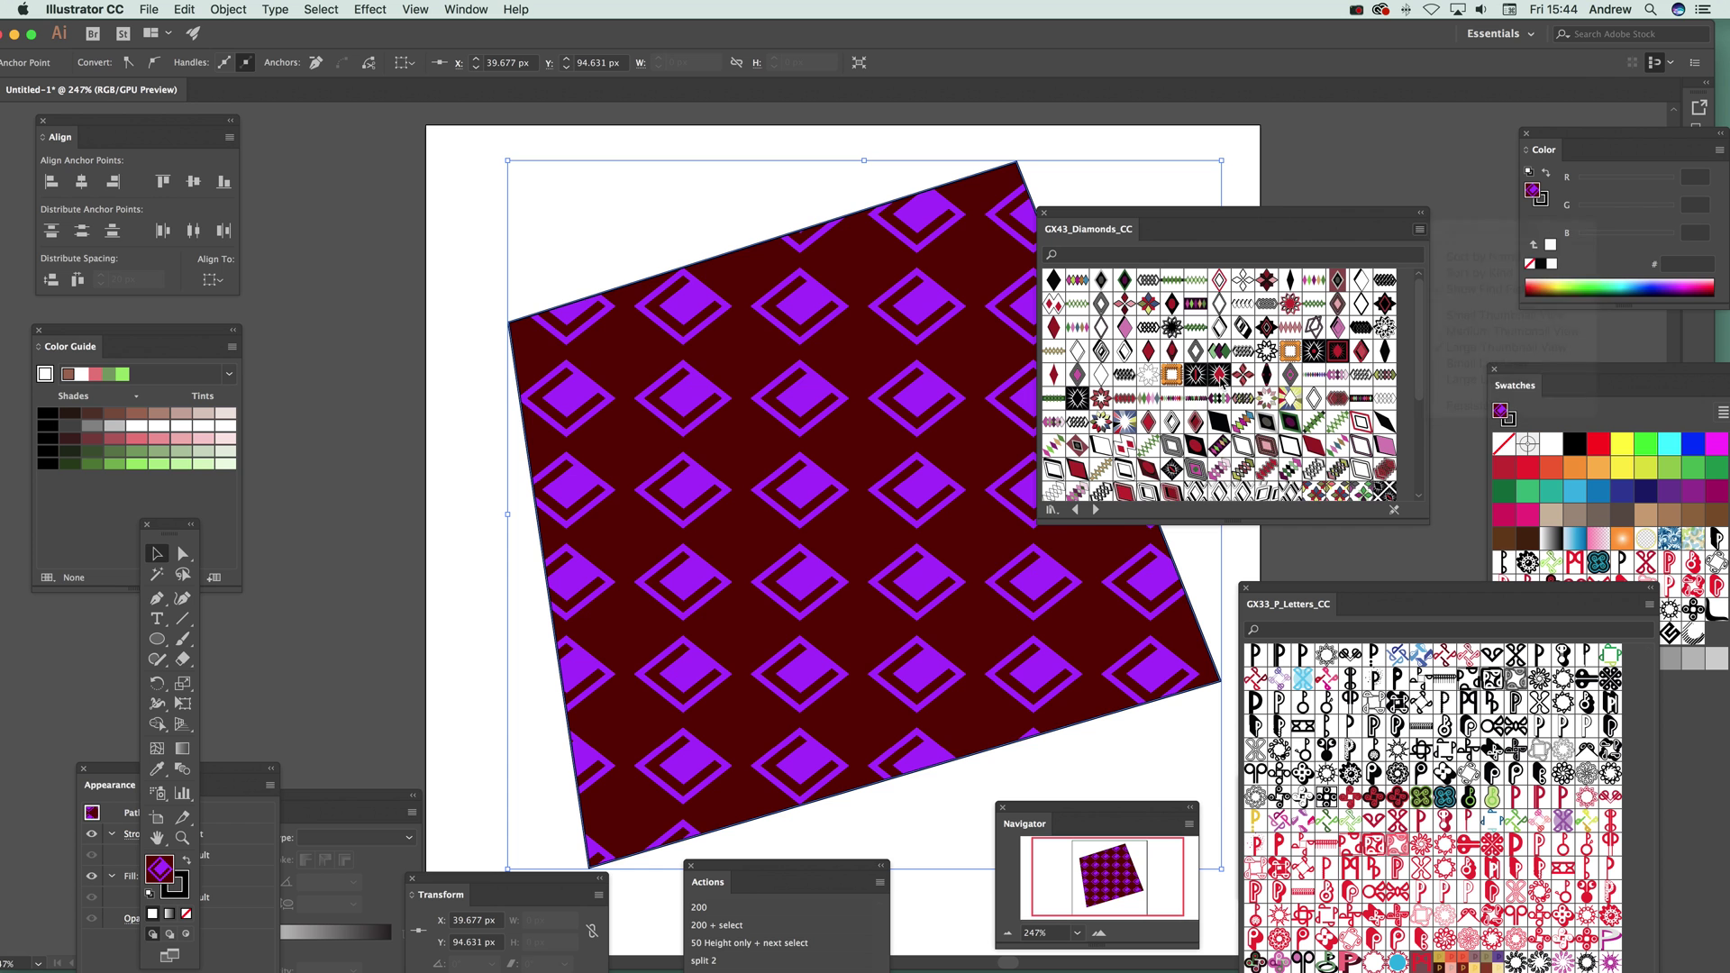
# Try a series of GX43_Diamonds_CC patterns on the four-sided shape, ending with the rosettes of red, blue, yellow and black diamonds
pyautogui.click(1215, 380)
pyautogui.click(1216, 375)
pyautogui.click(1195, 375)
pyautogui.click(1171, 398)
pyautogui.click(1172, 350)
pyautogui.click(1148, 350)
pyautogui.click(1148, 374)
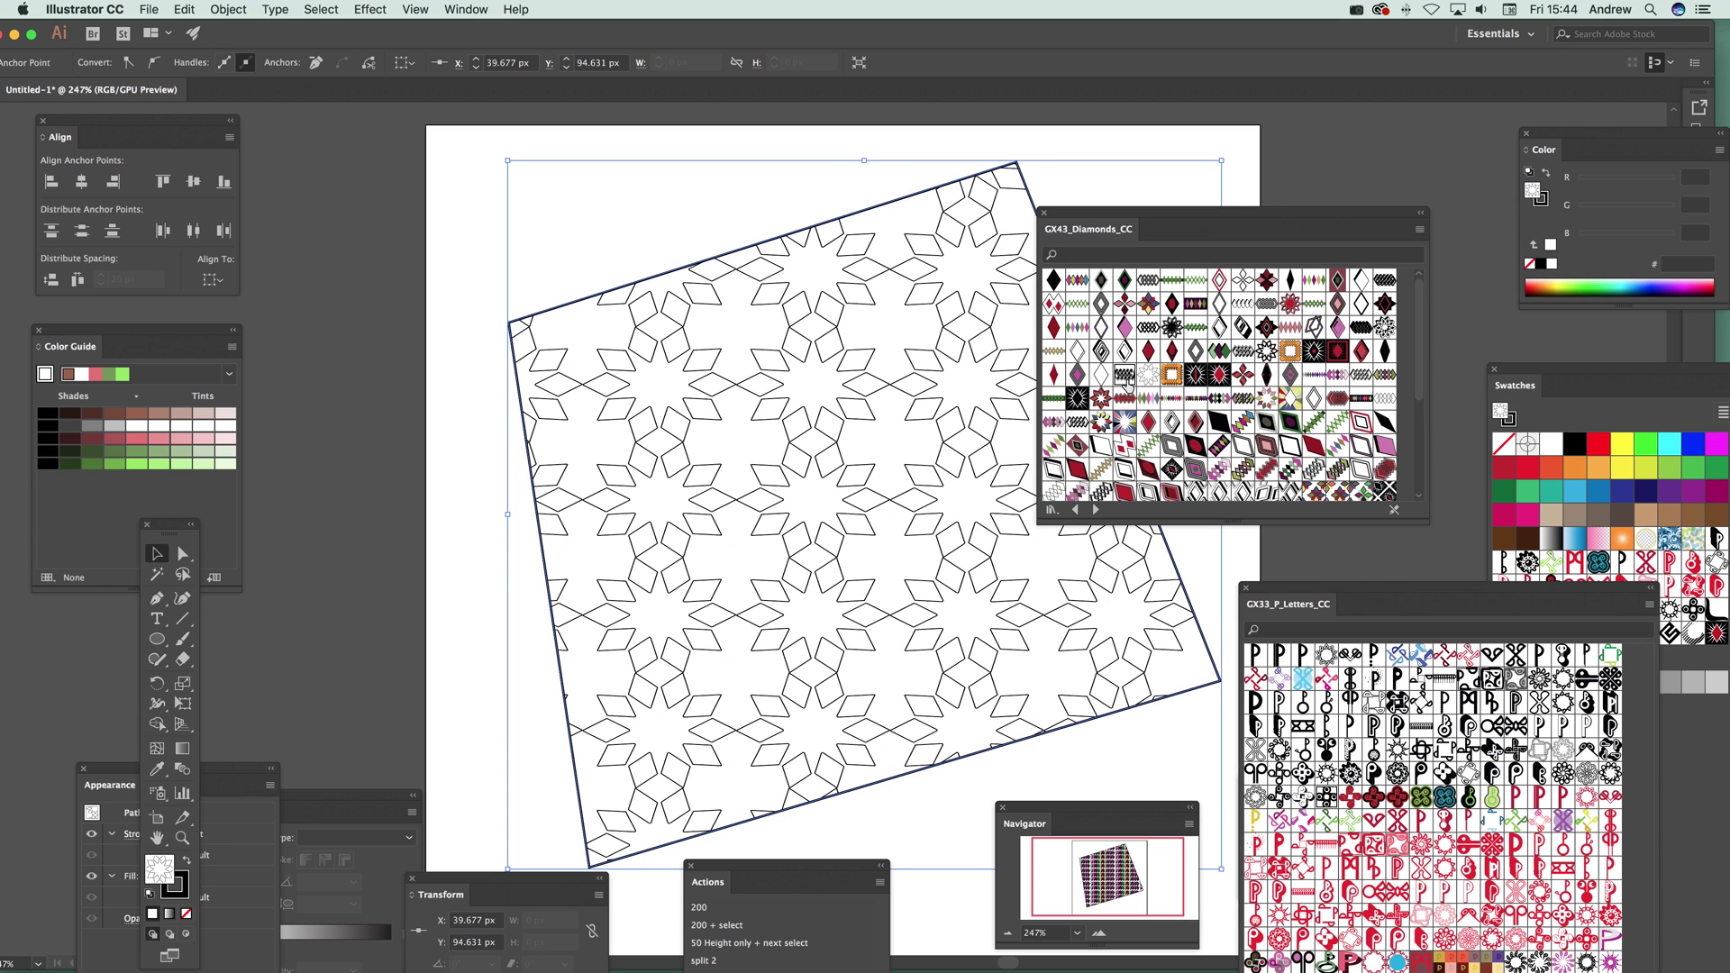
pyautogui.click(1123, 374)
pyautogui.click(1124, 397)
pyautogui.click(1100, 398)
pyautogui.click(1101, 421)
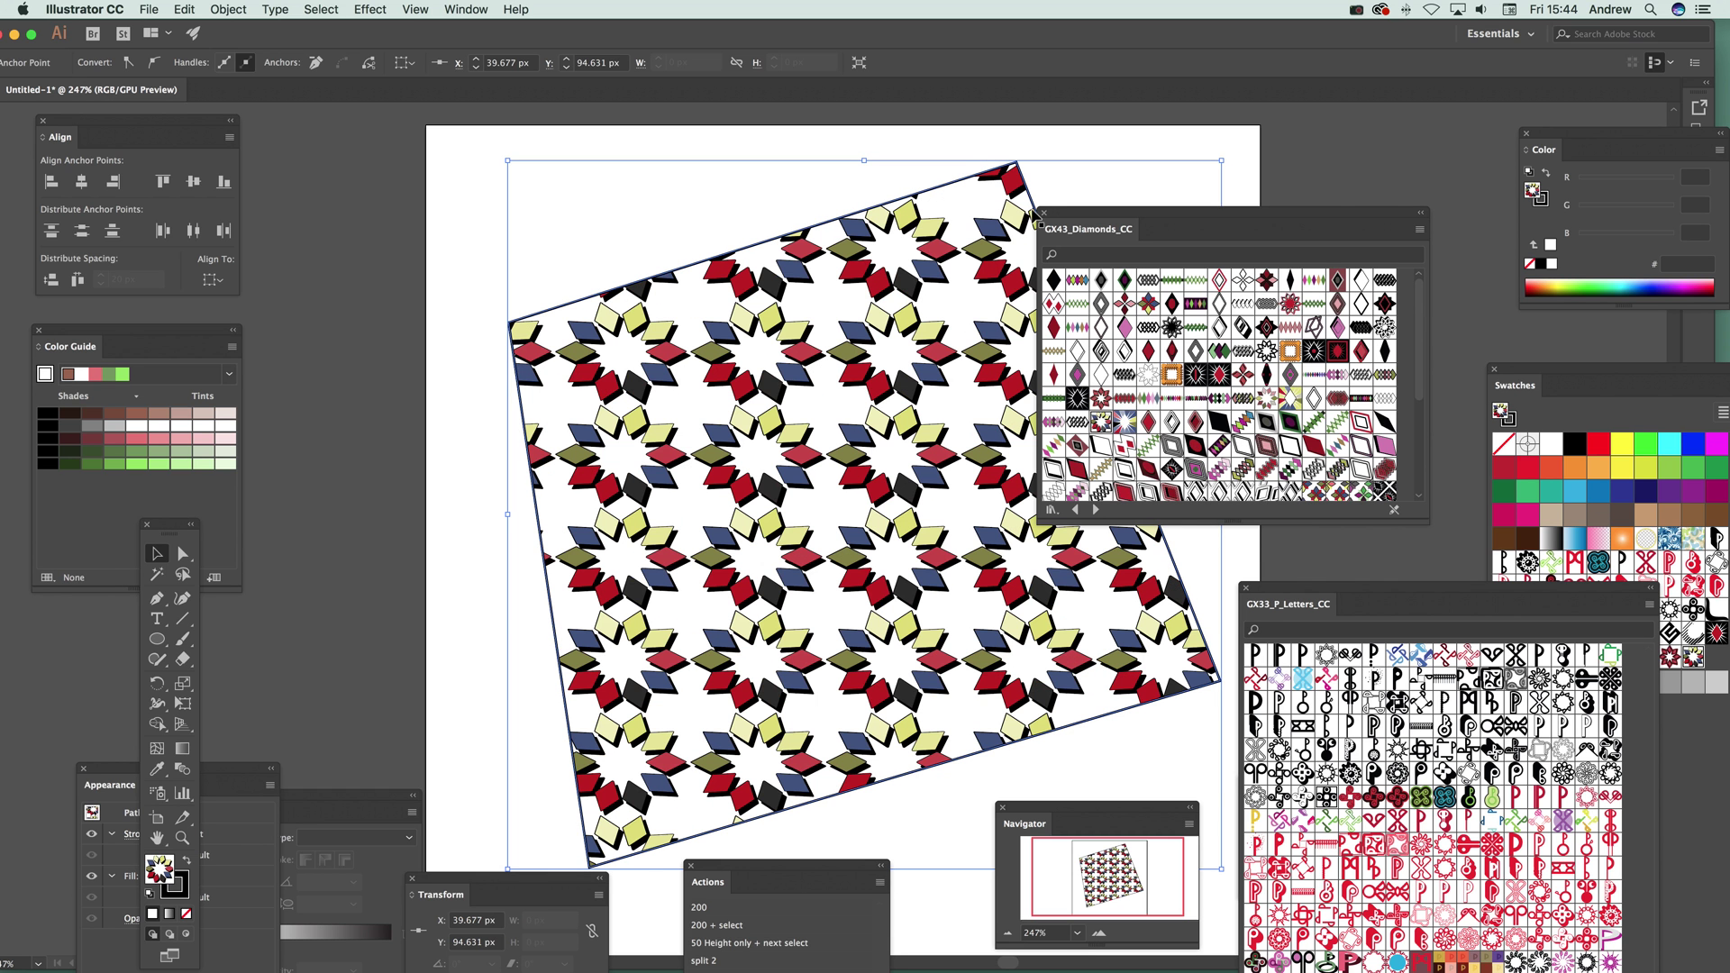
# Move the diamonds library away from the shape and delete the whole four-sided shape from the artboard
pyautogui.moveTo(1108, 221); pyautogui.dragTo(1241, 180)
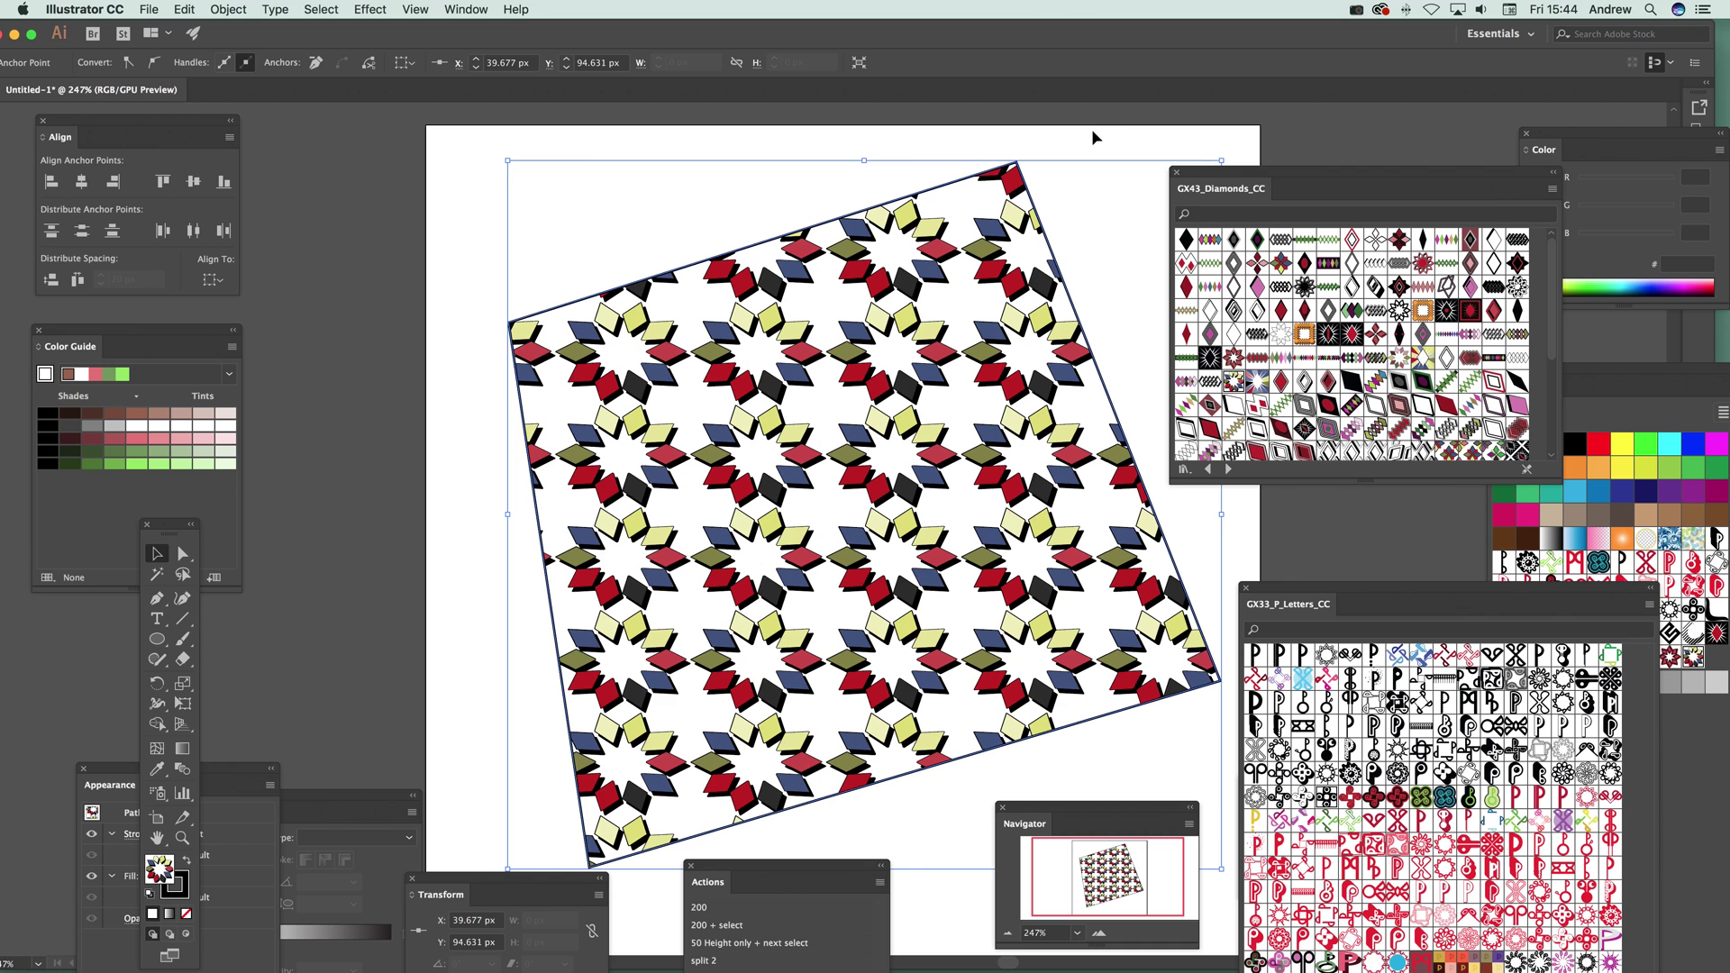
pyautogui.press('Delete')
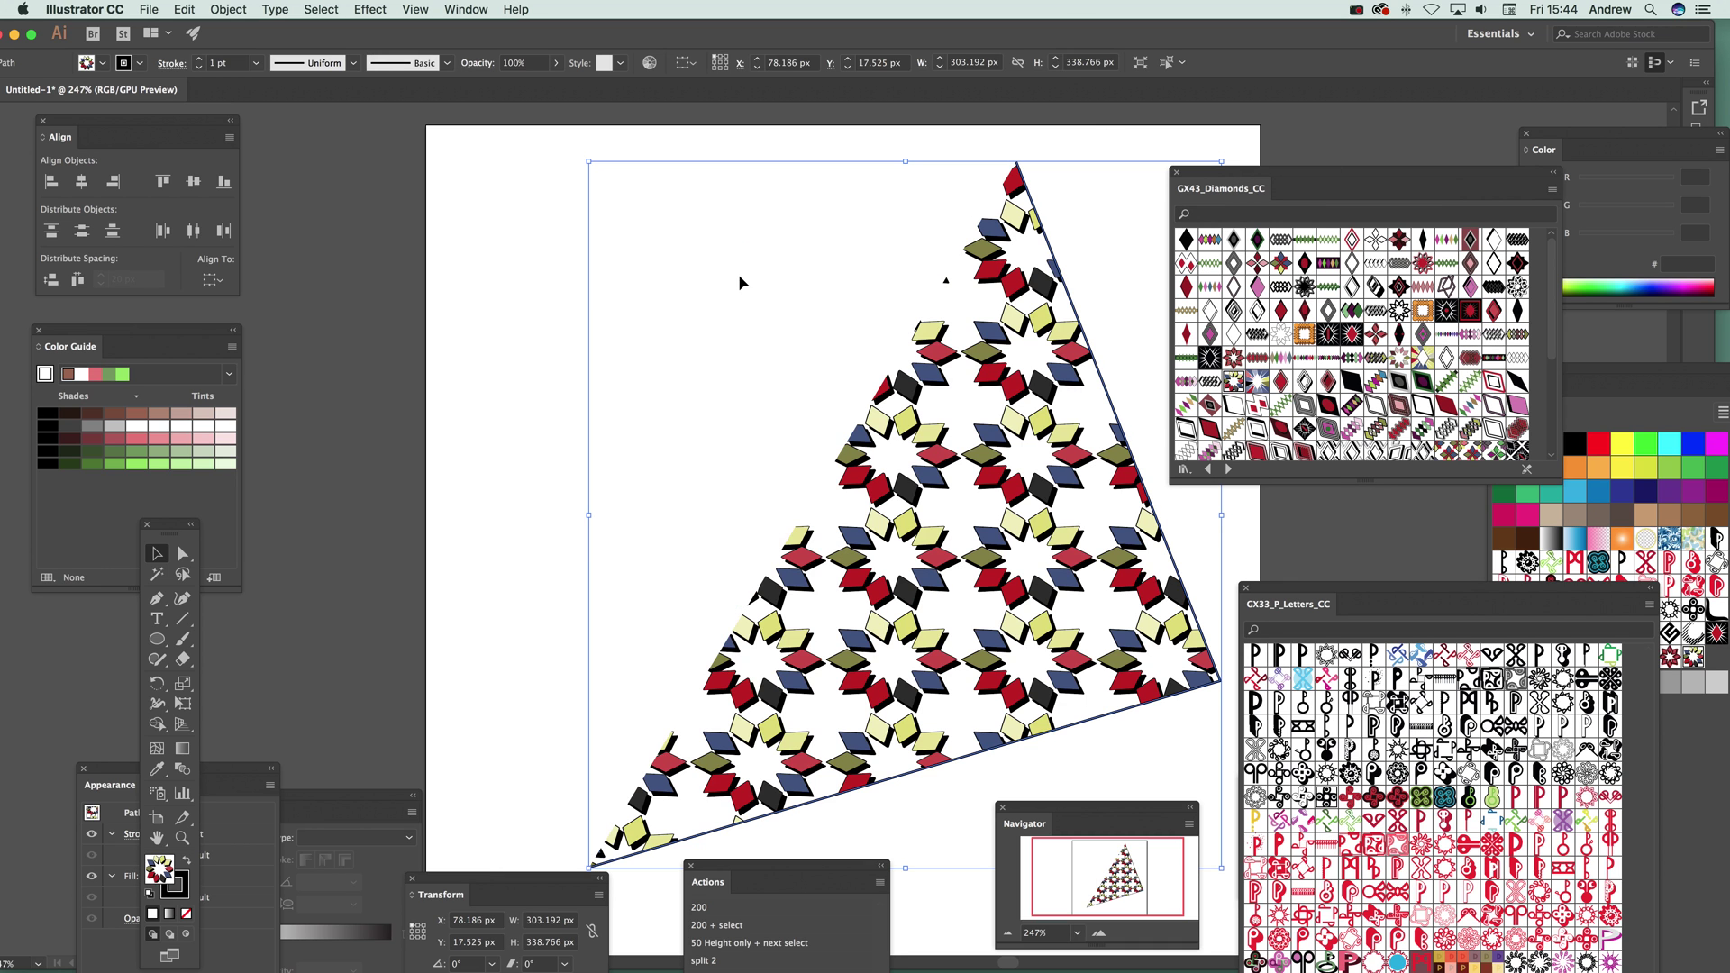
pyautogui.click(736, 278)
pyautogui.press('Delete')
# Draw an ellipse about 198 by 189 px in the upper middle of the artboard
pyautogui.click(157, 639)
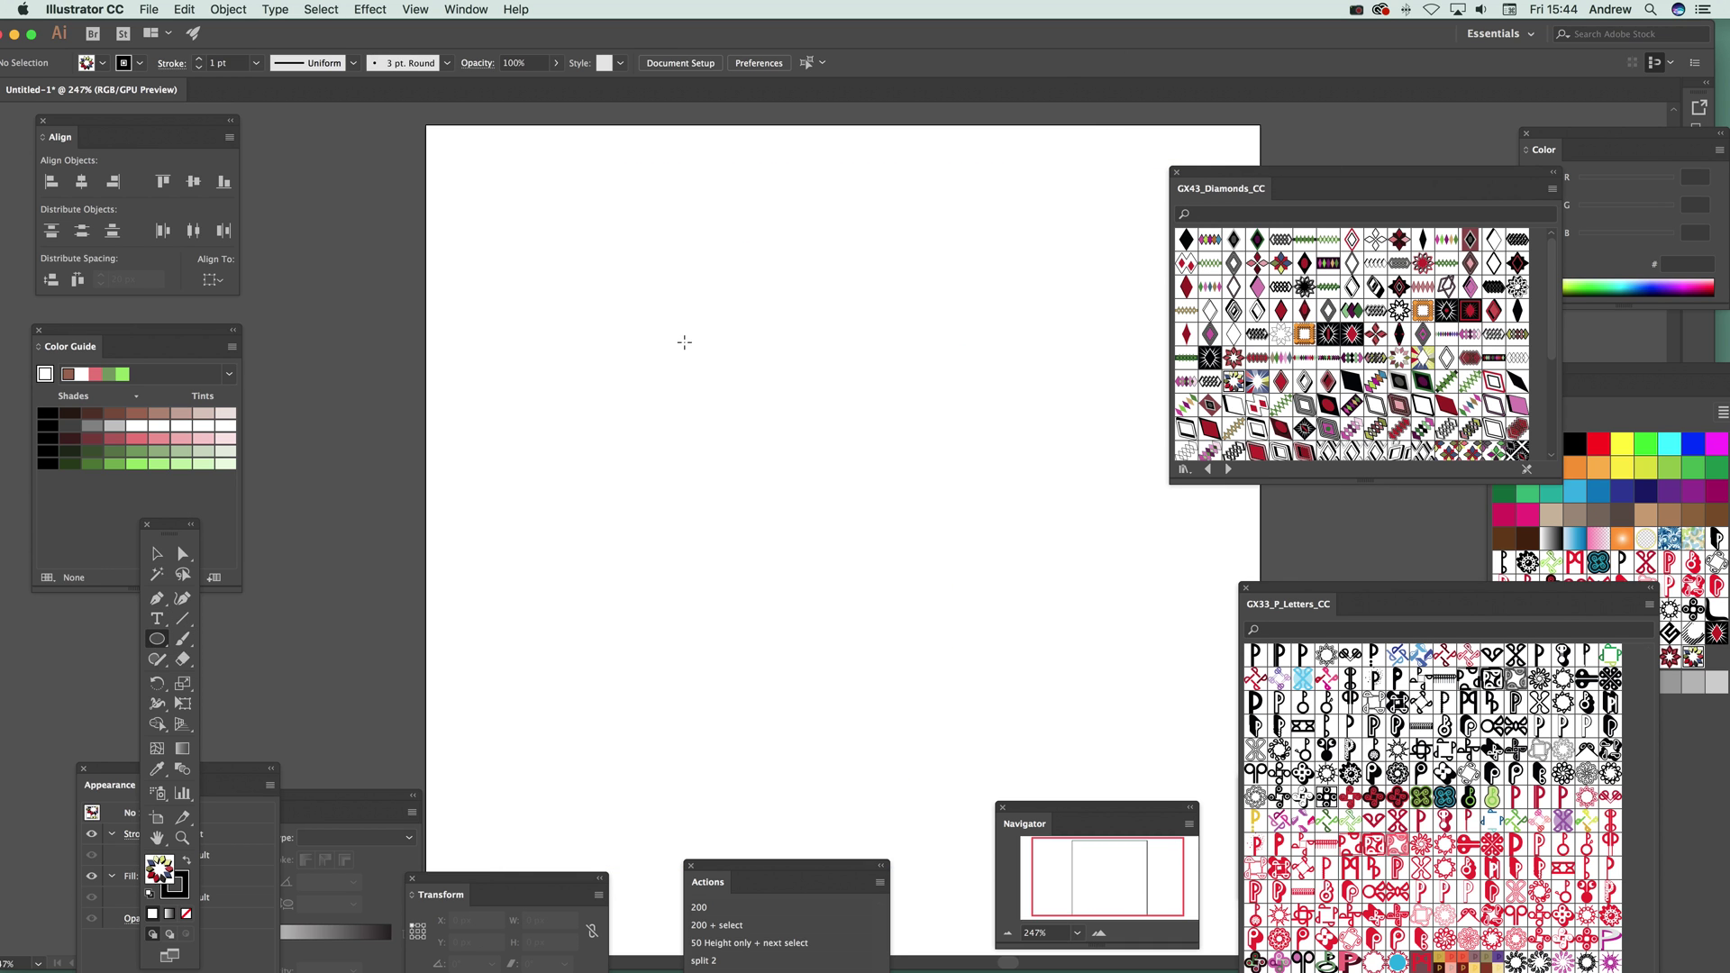
pyautogui.moveTo(669, 246); pyautogui.dragTo(1082, 642)
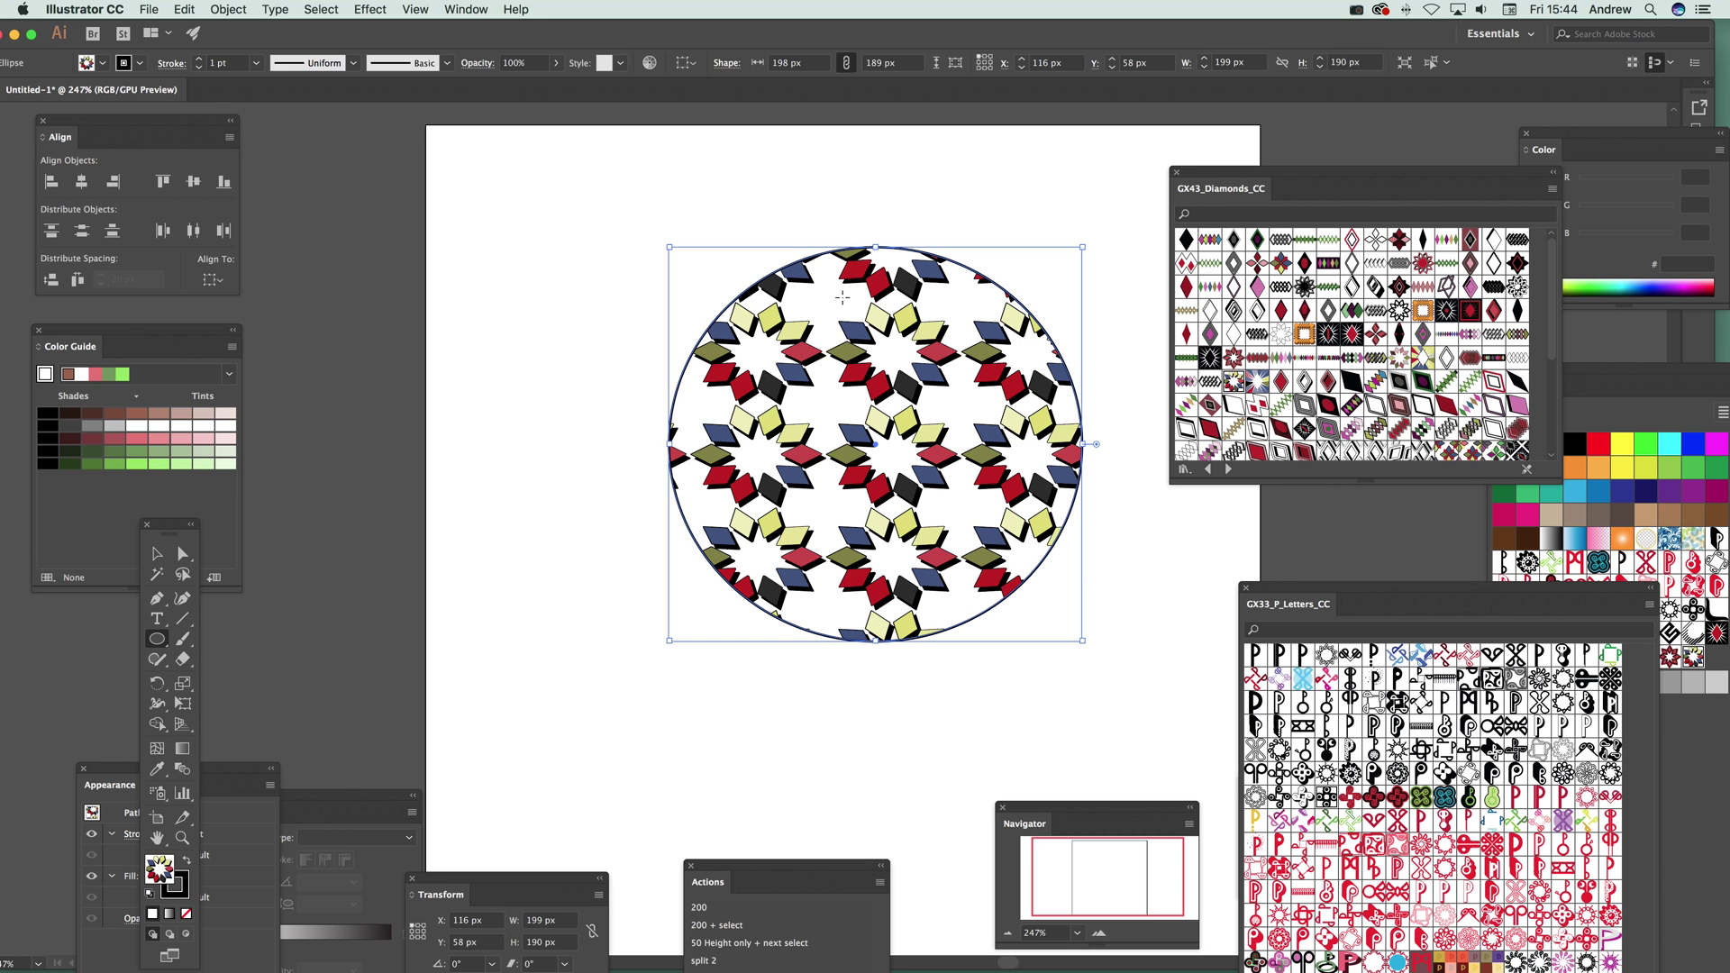
# Give the ellipse a black-and-white pattern stroke and a solid crimson-pink fill (D4145A)
pyautogui.click(139, 64)
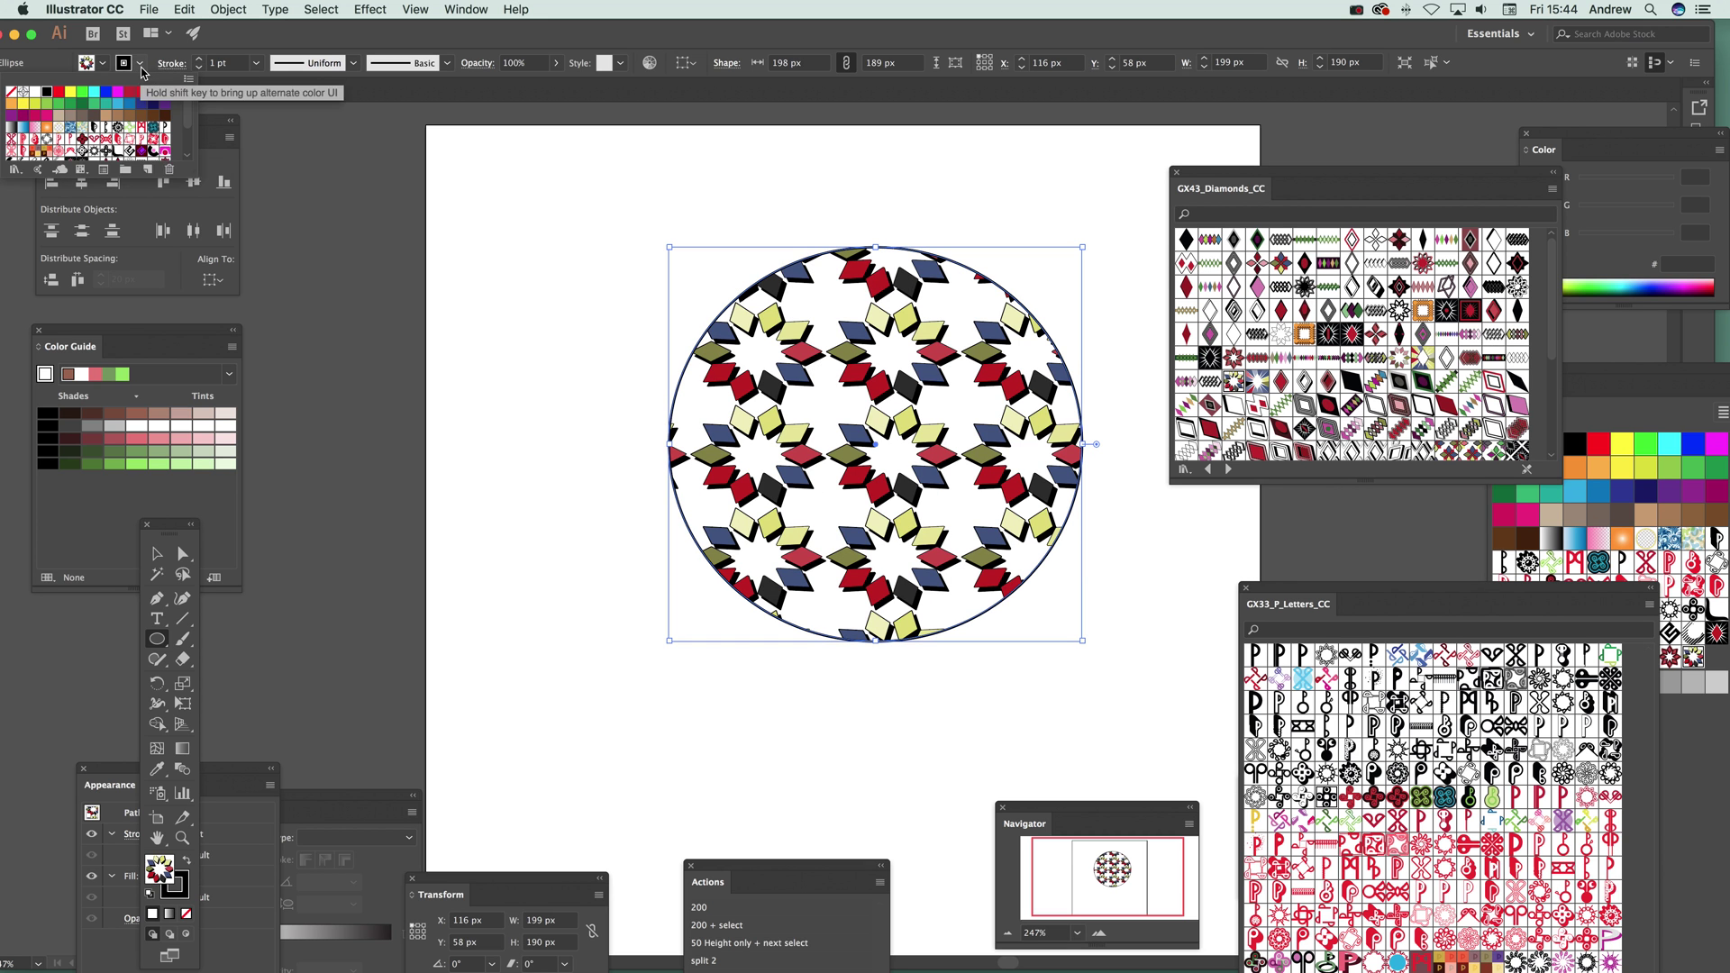
pyautogui.click(108, 145)
pyautogui.click(100, 69)
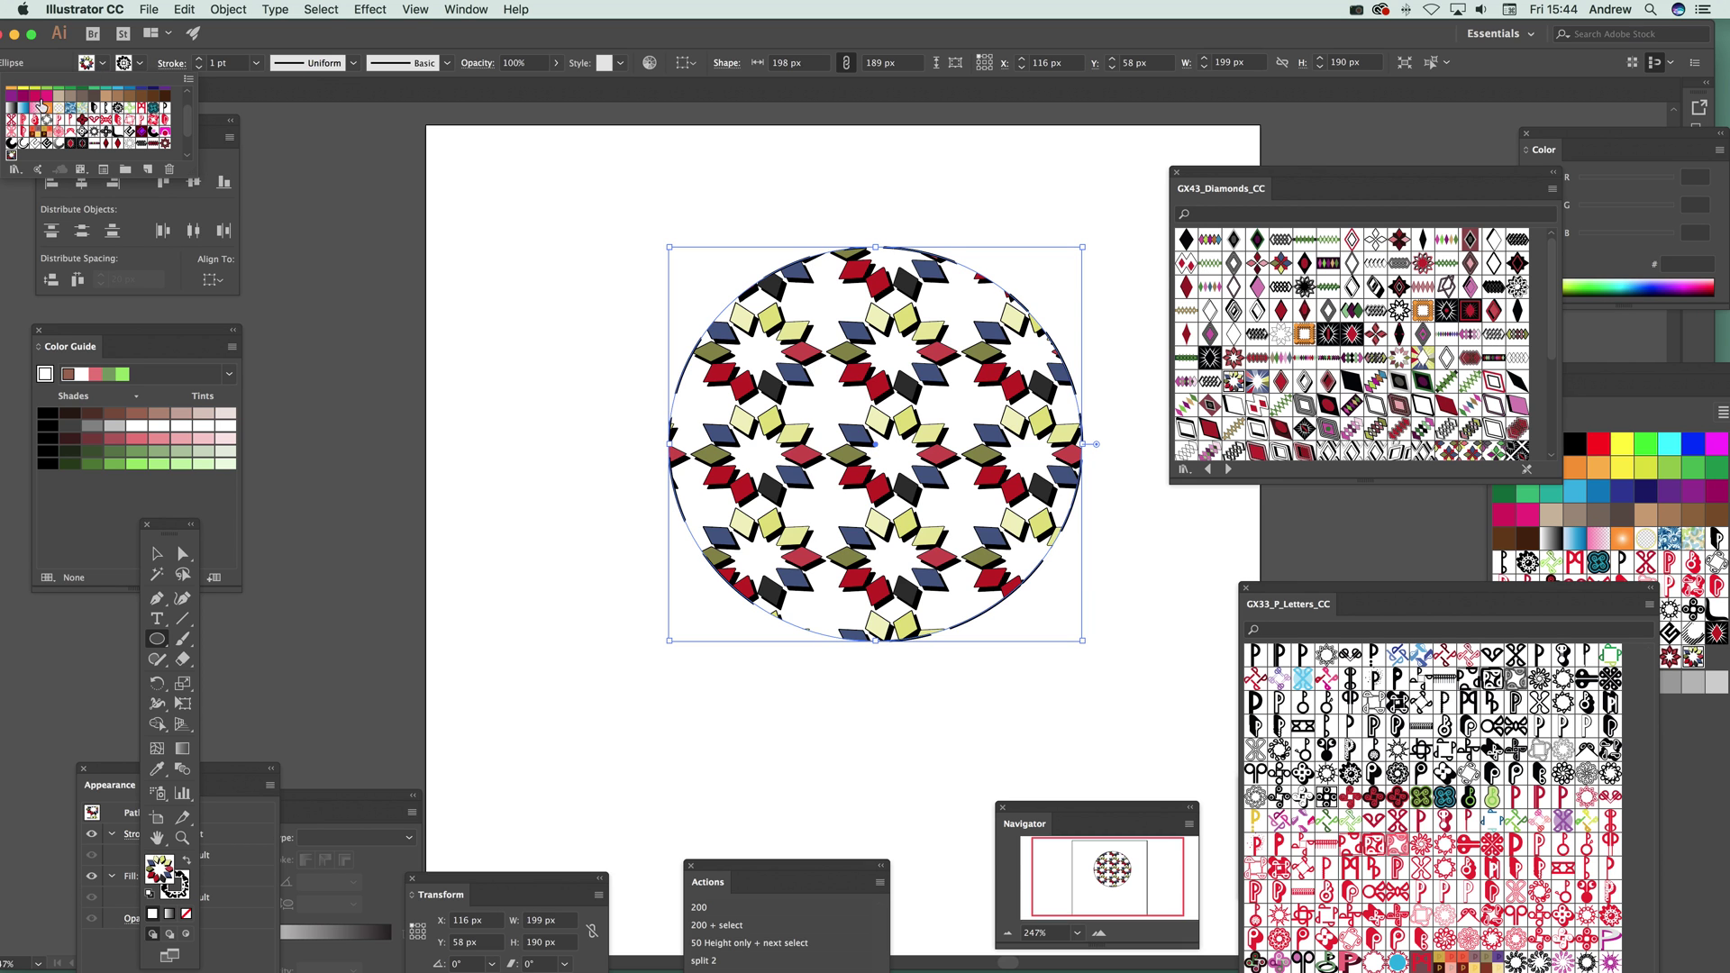
pyautogui.click(36, 96)
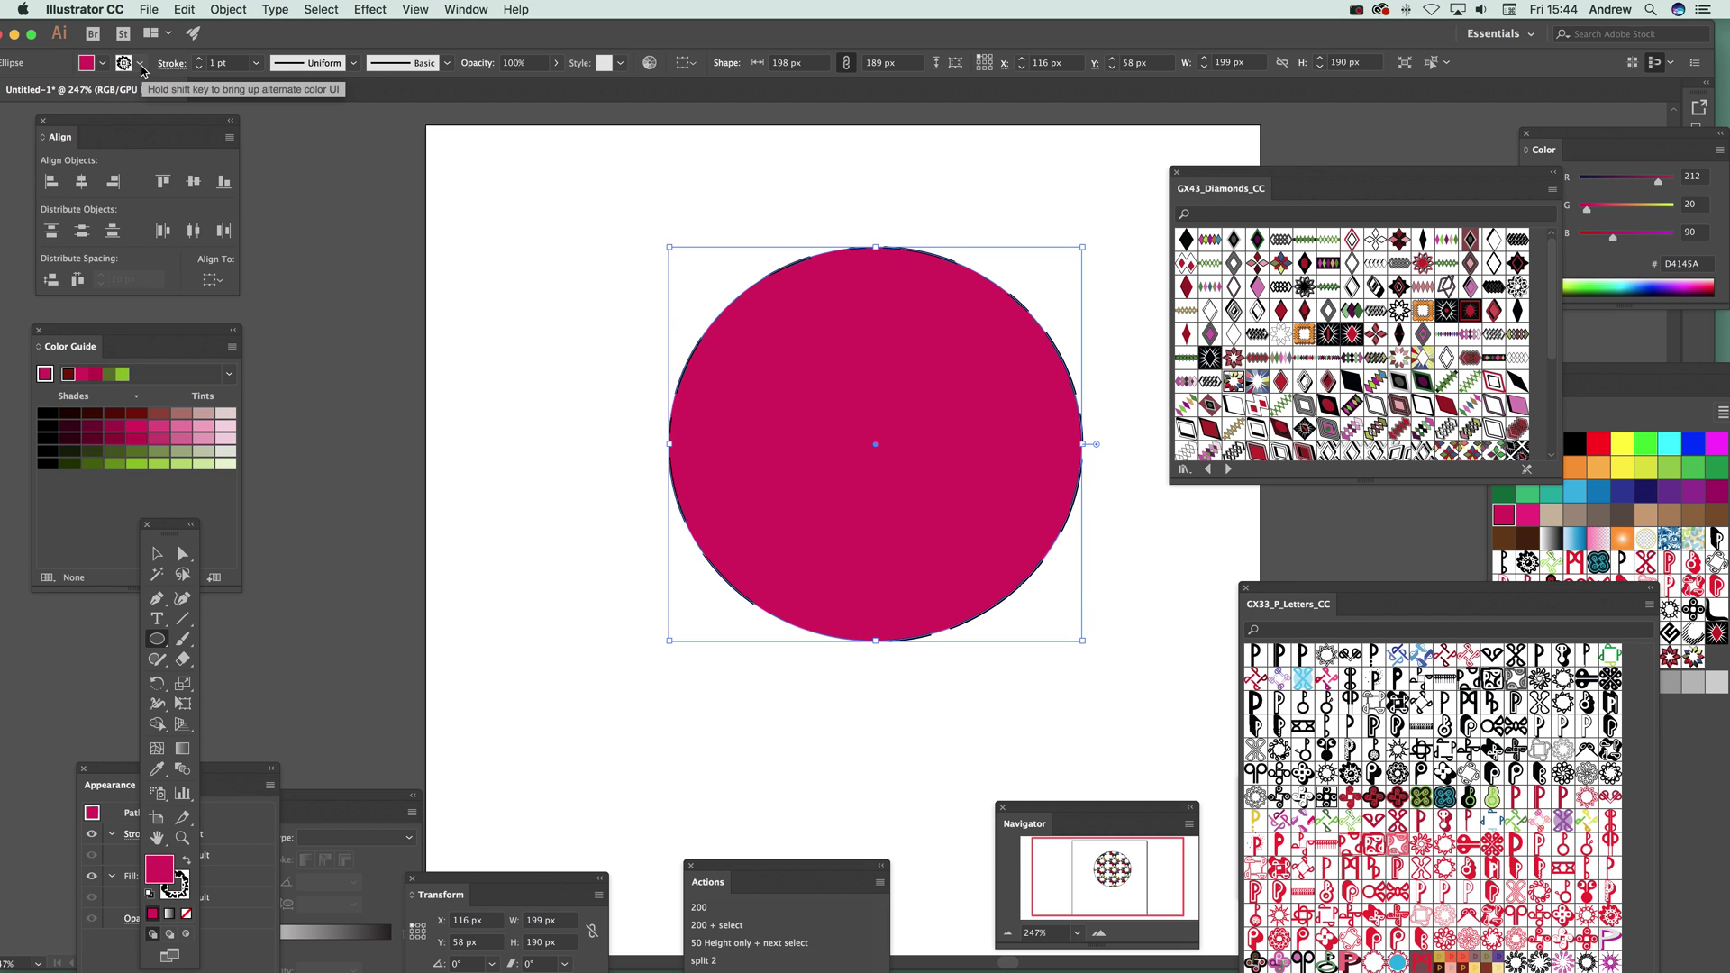
# Set the ellipse's stroke weight to 20 pt and increase it further to 100 pt
pyautogui.click(260, 69)
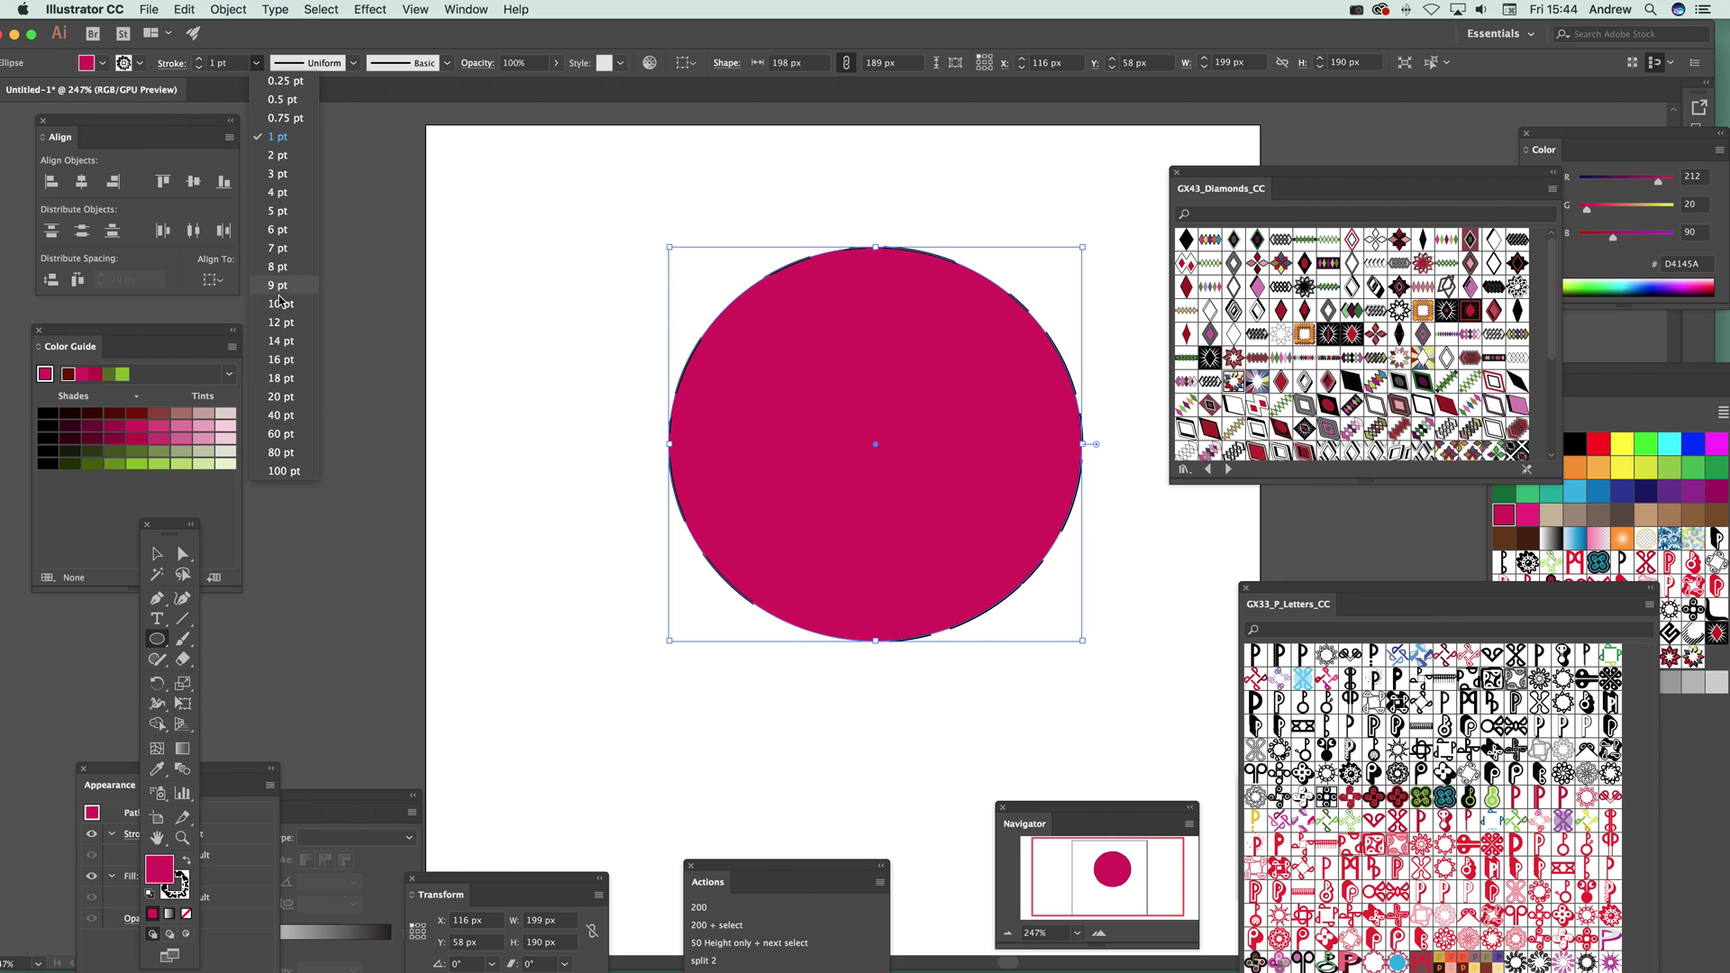
pyautogui.click(275, 396)
pyautogui.click(255, 62)
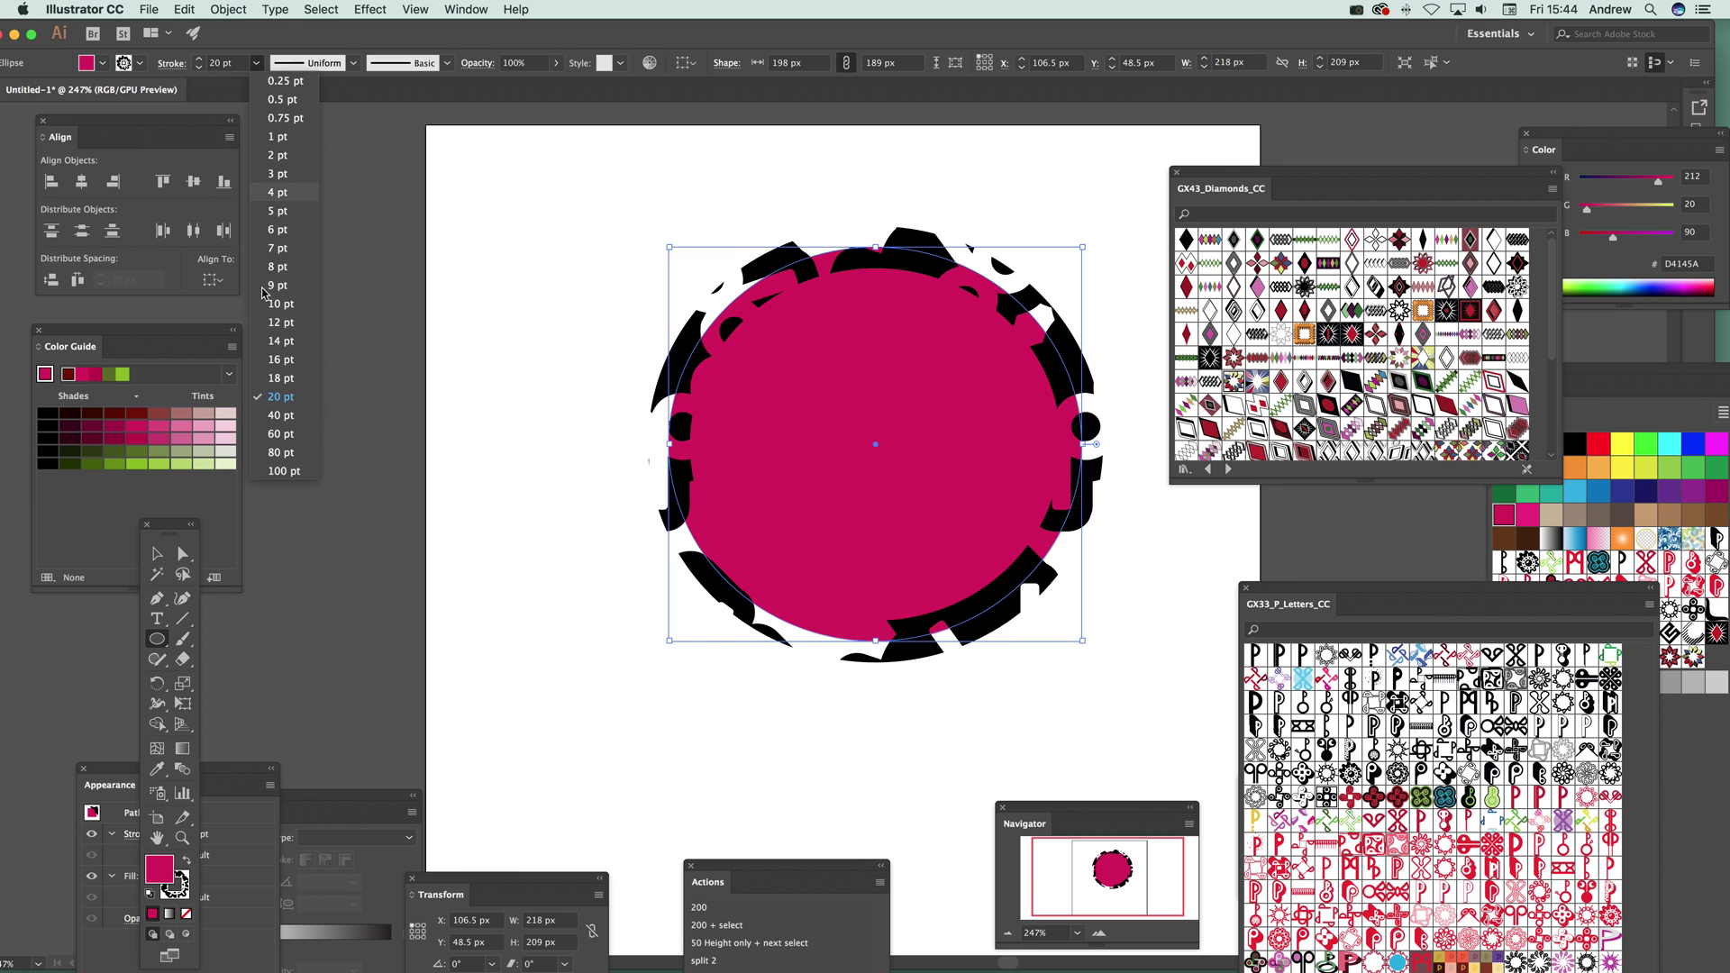
pyautogui.click(294, 472)
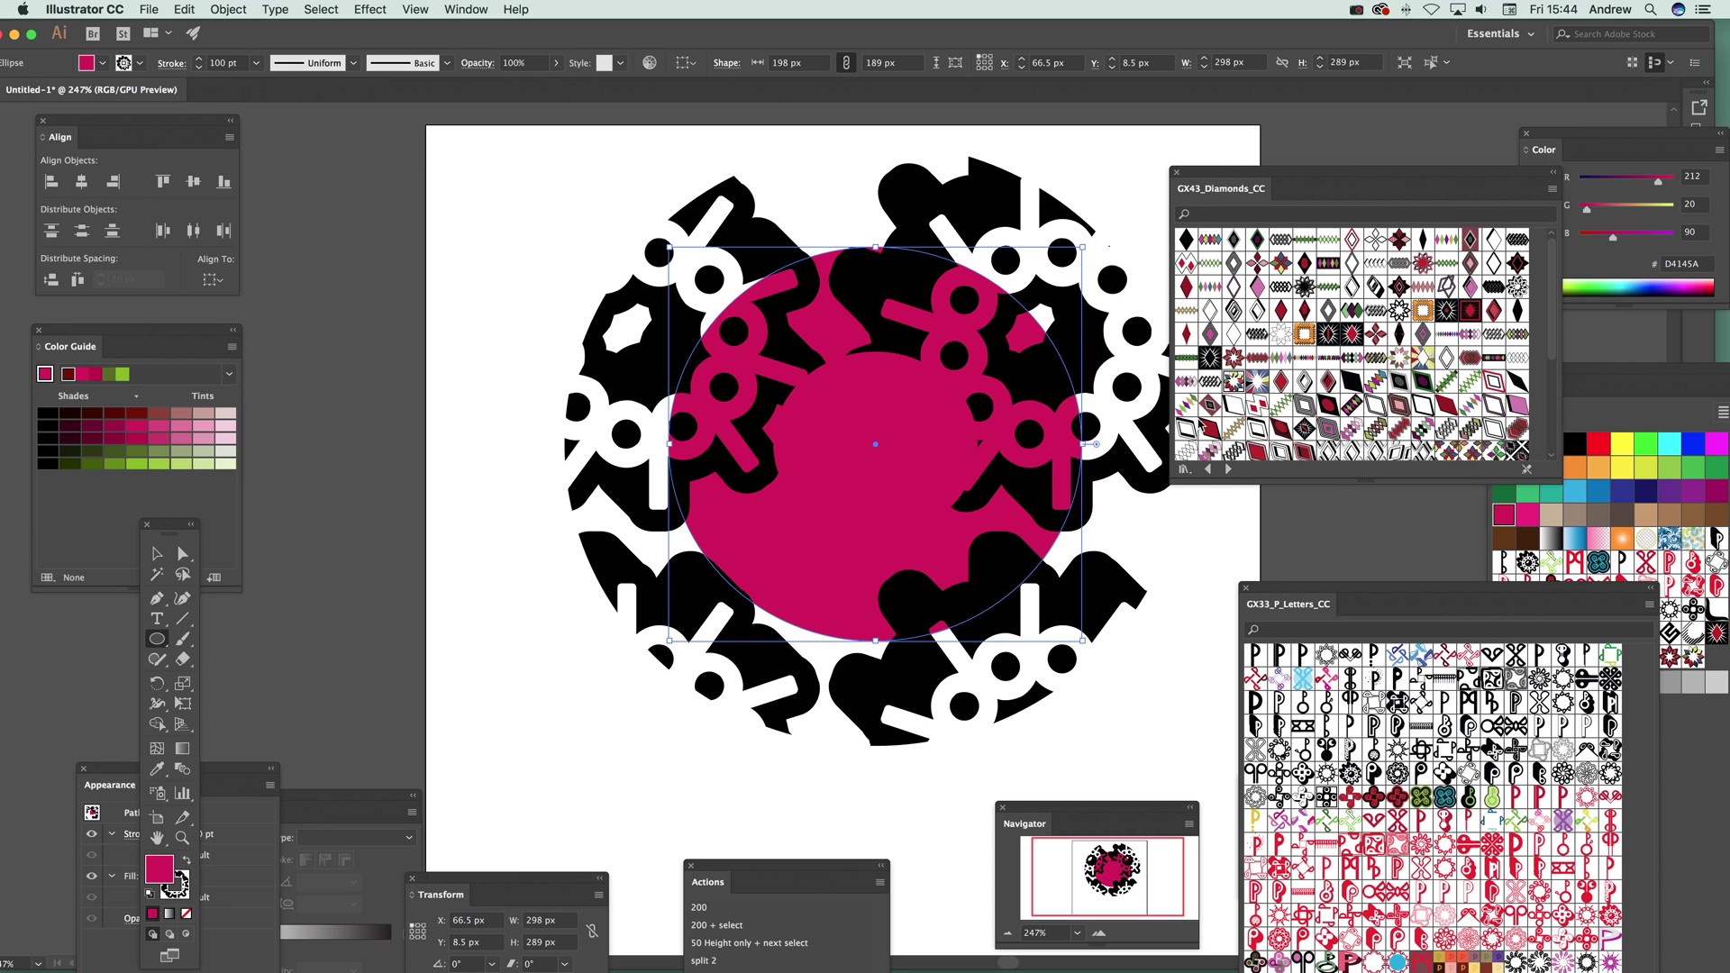
# Try several GX43_Diamonds_CC patterns on the ellipse's stroke and delete the ellipse
pyautogui.click(180, 886)
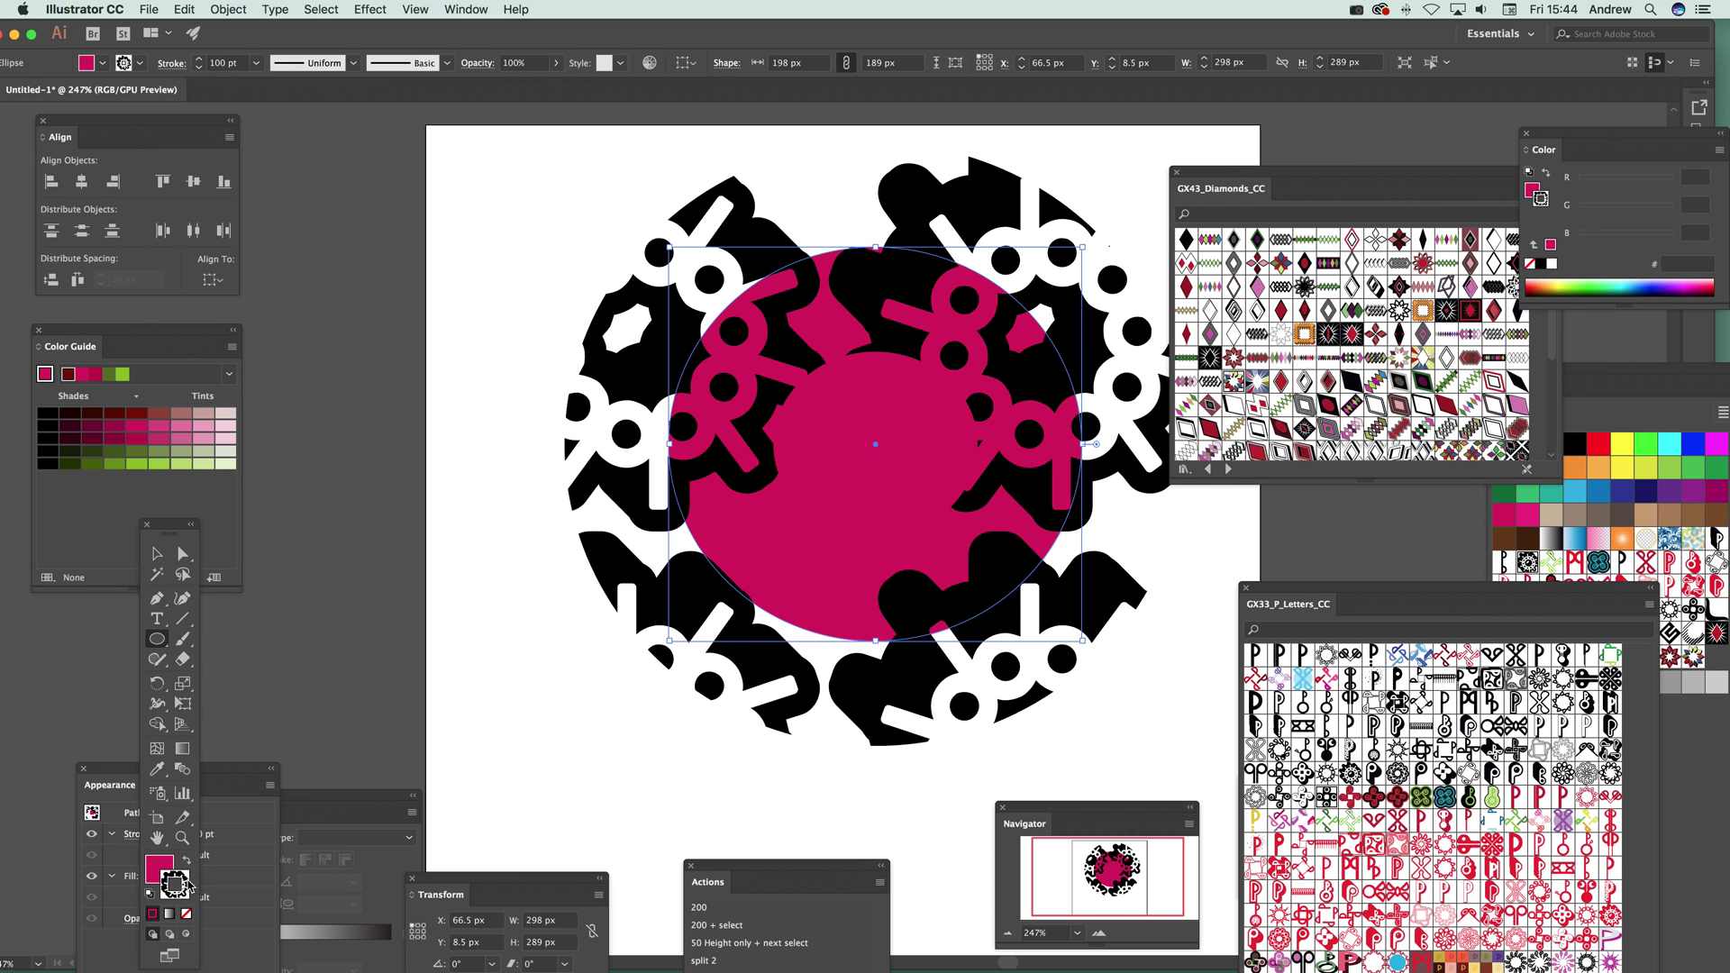
pyautogui.click(1376, 337)
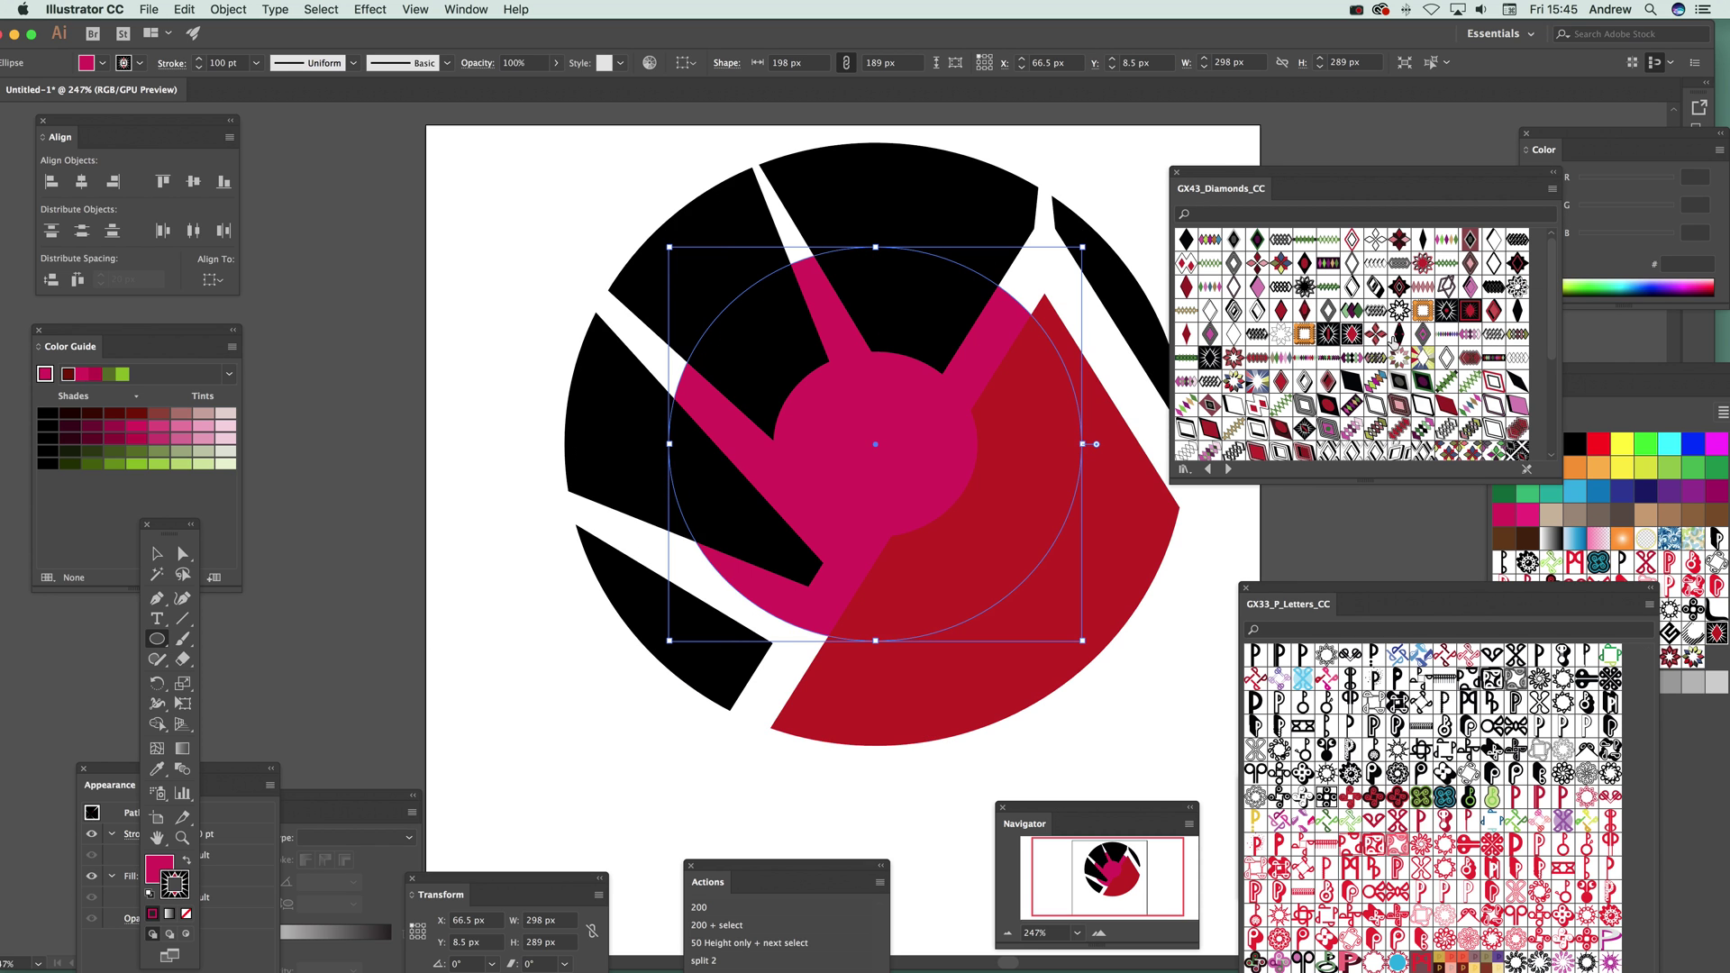
pyautogui.click(1377, 311)
pyautogui.click(1352, 289)
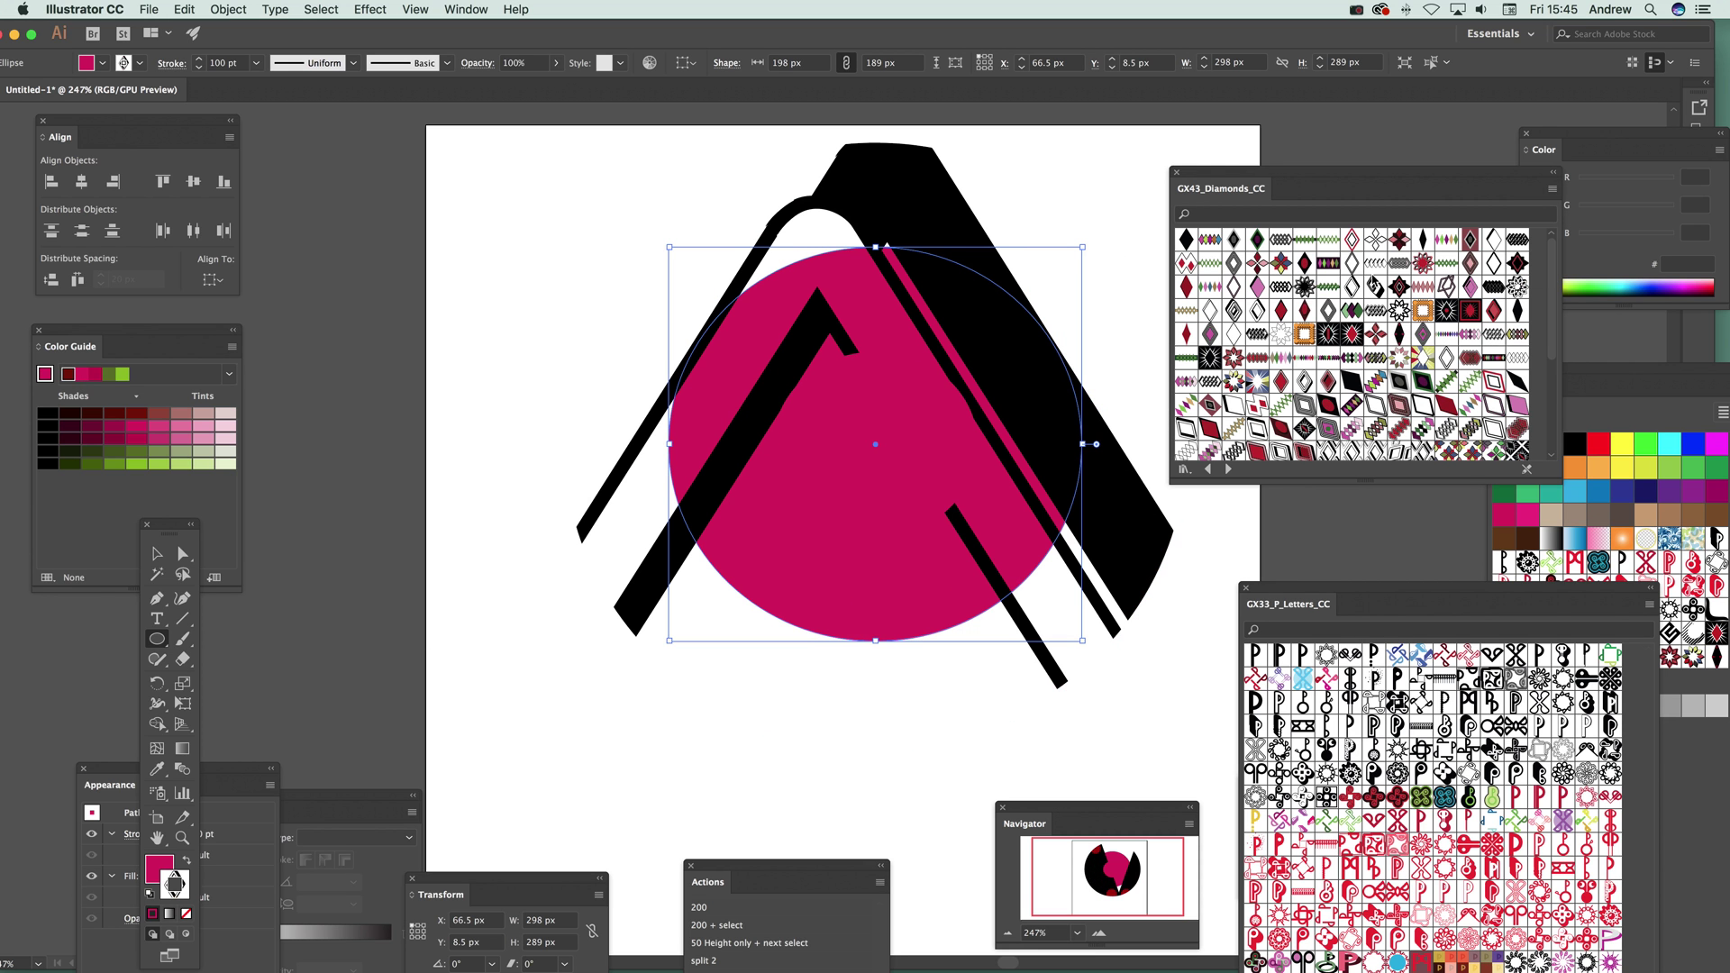
pyautogui.press('Delete')
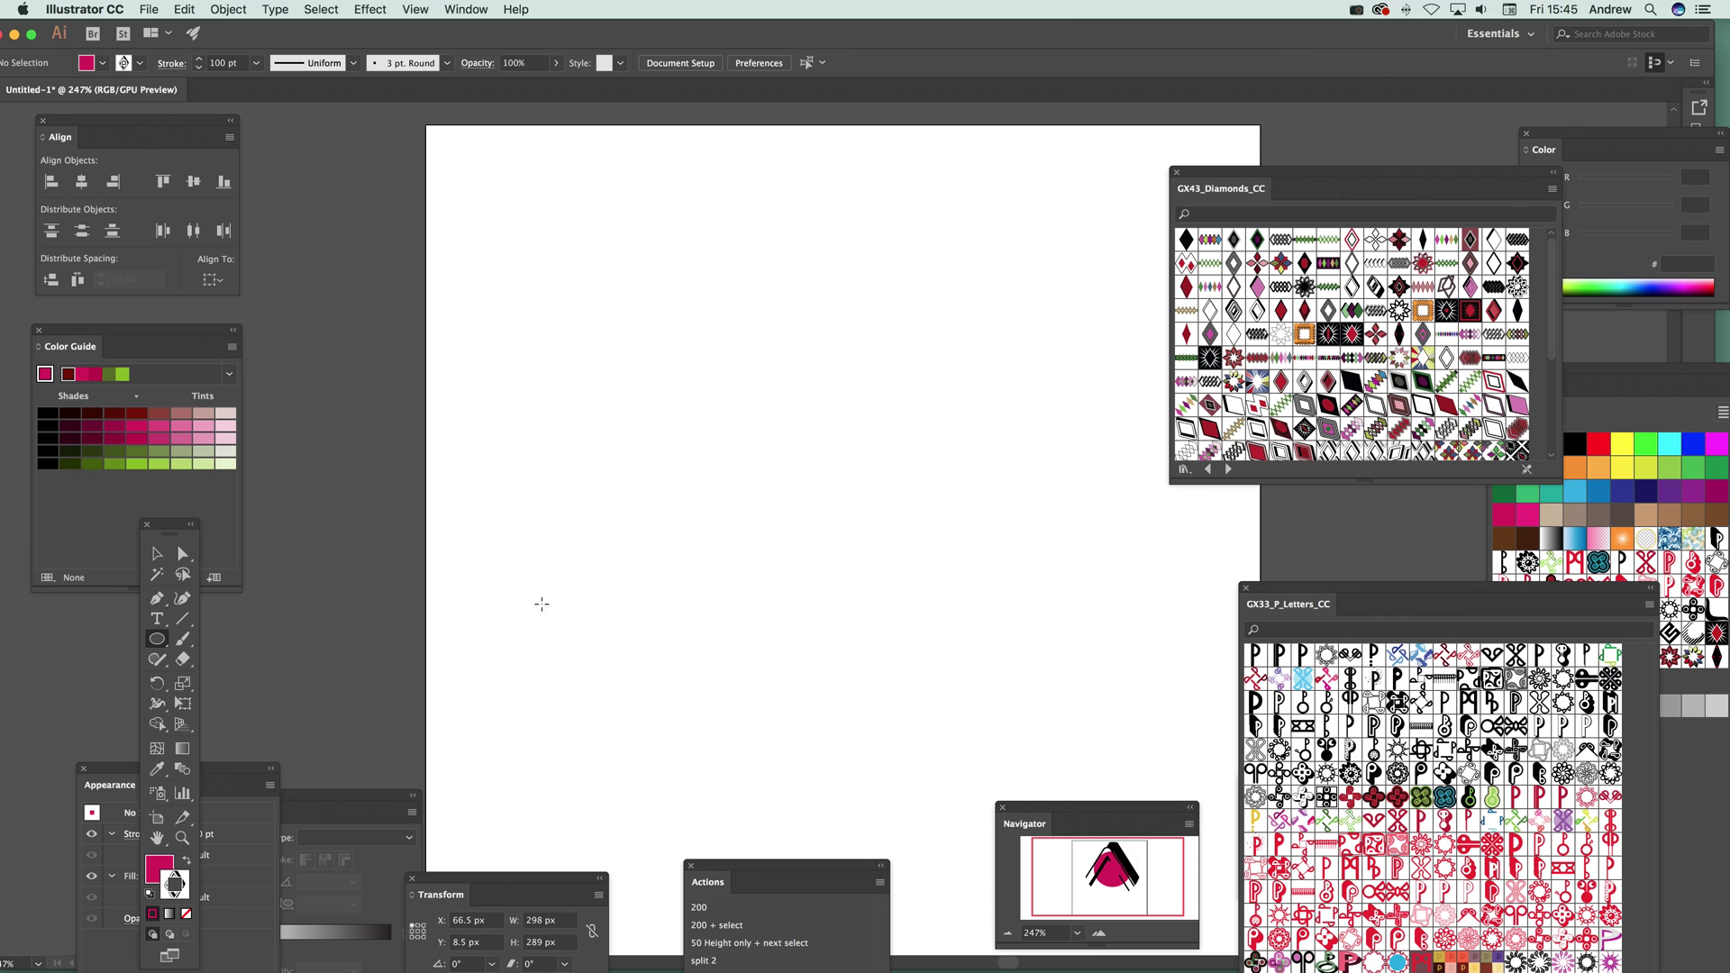
# Paint a curved diagonal brush stroke about 216 by 134 px and try GX43_Diamonds_CC patterns on it
pyautogui.click(182, 638)
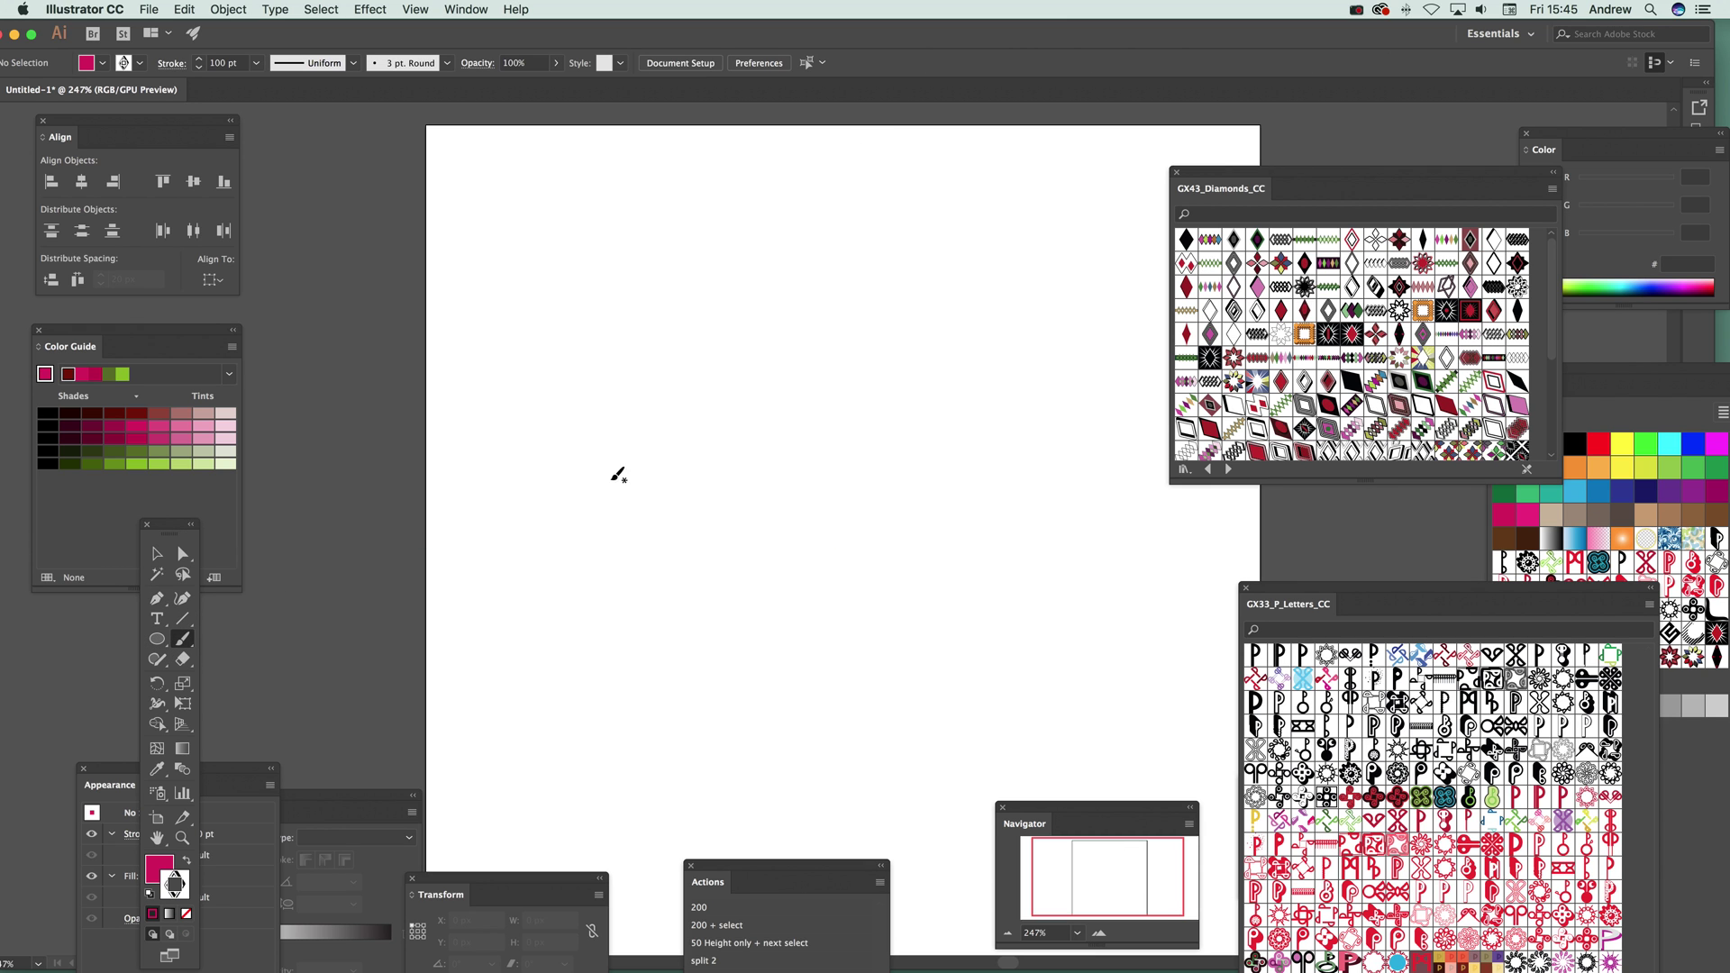
pyautogui.moveTo(622, 254); pyautogui.dragTo(1005, 511)
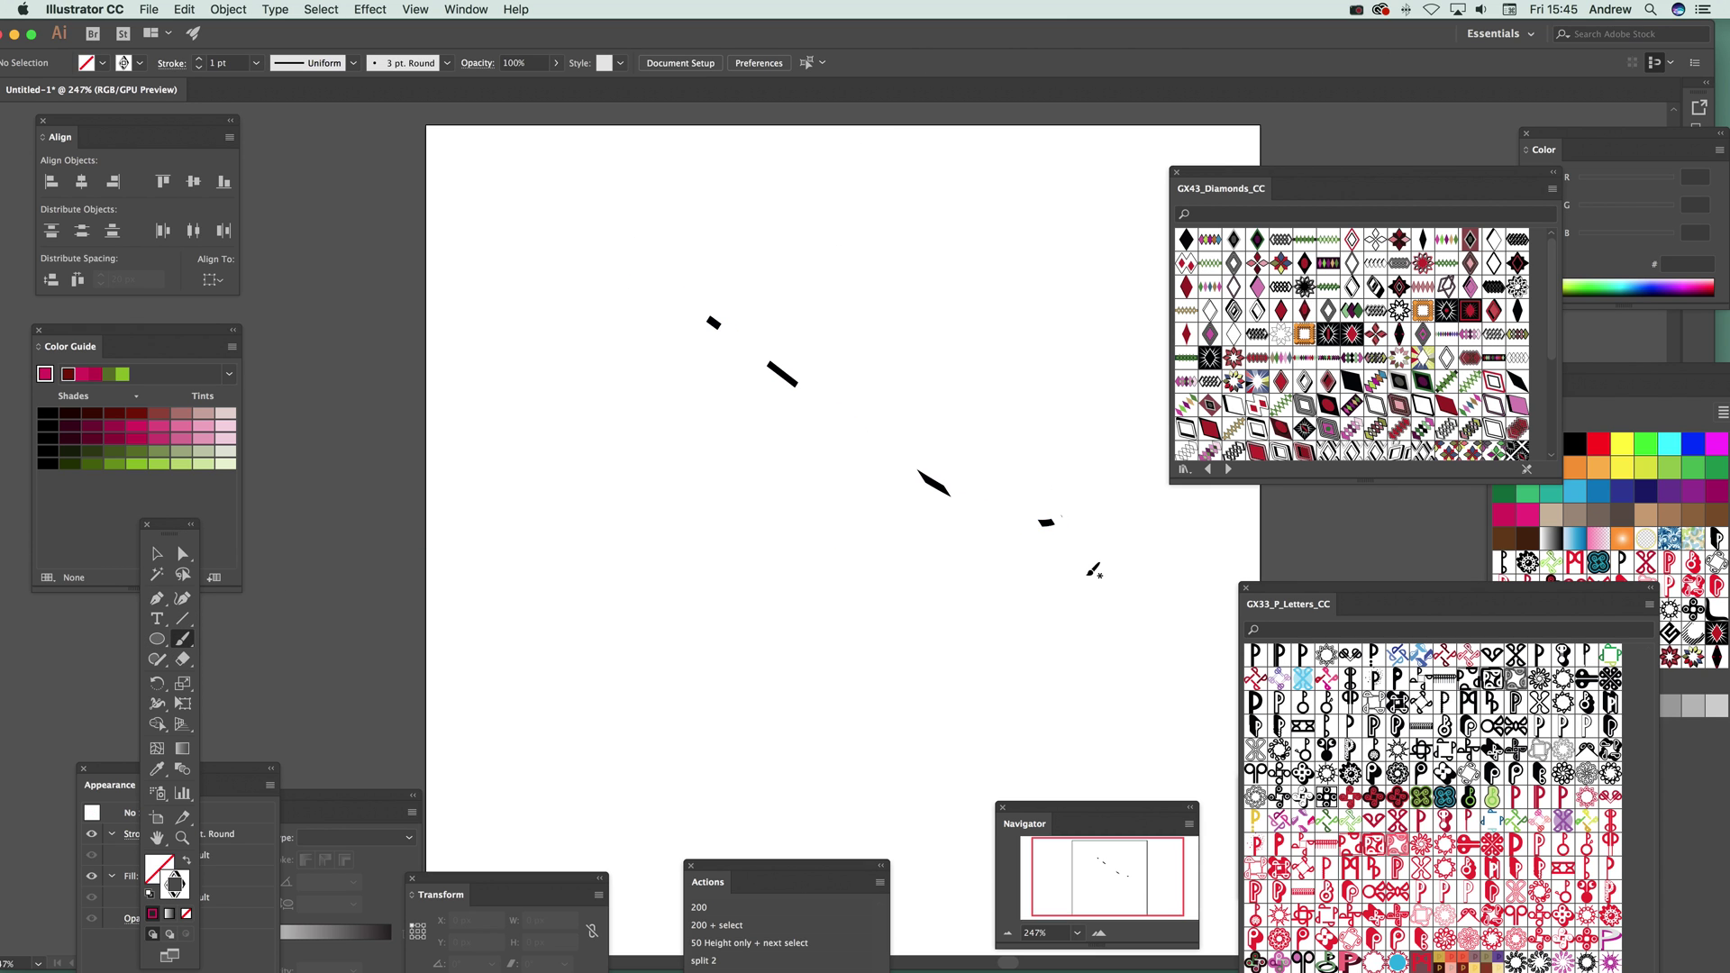
pyautogui.click(1258, 429)
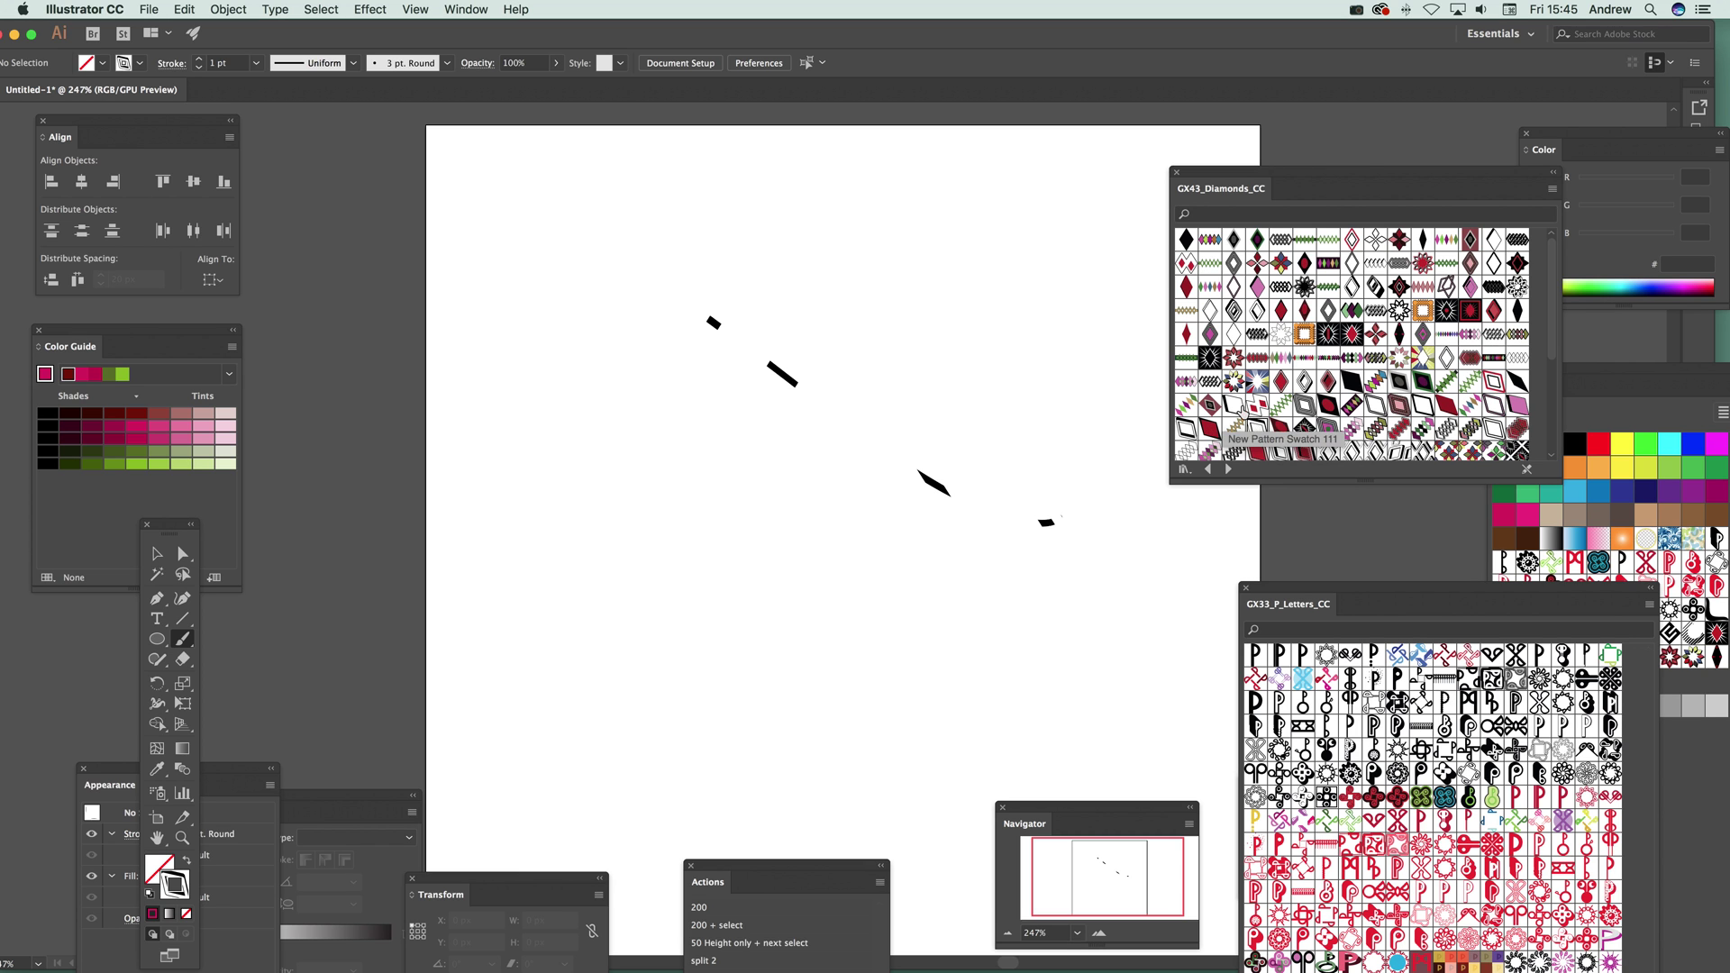
pyautogui.click(156, 554)
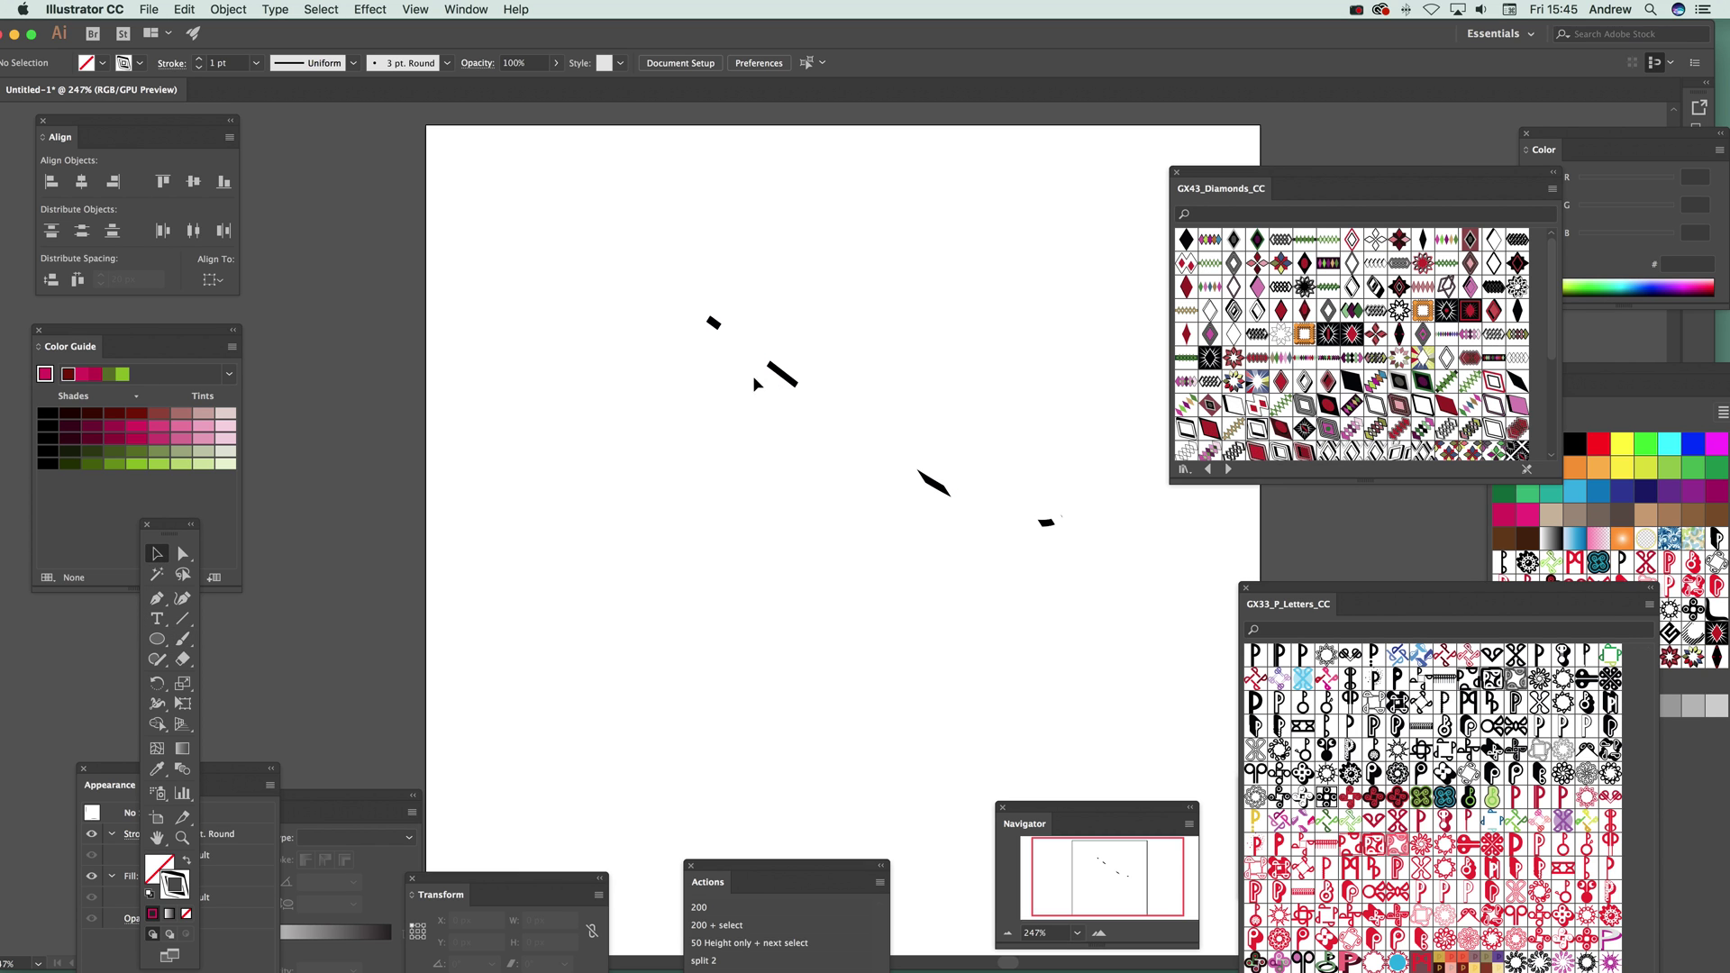
pyautogui.click(791, 379)
pyautogui.click(1209, 333)
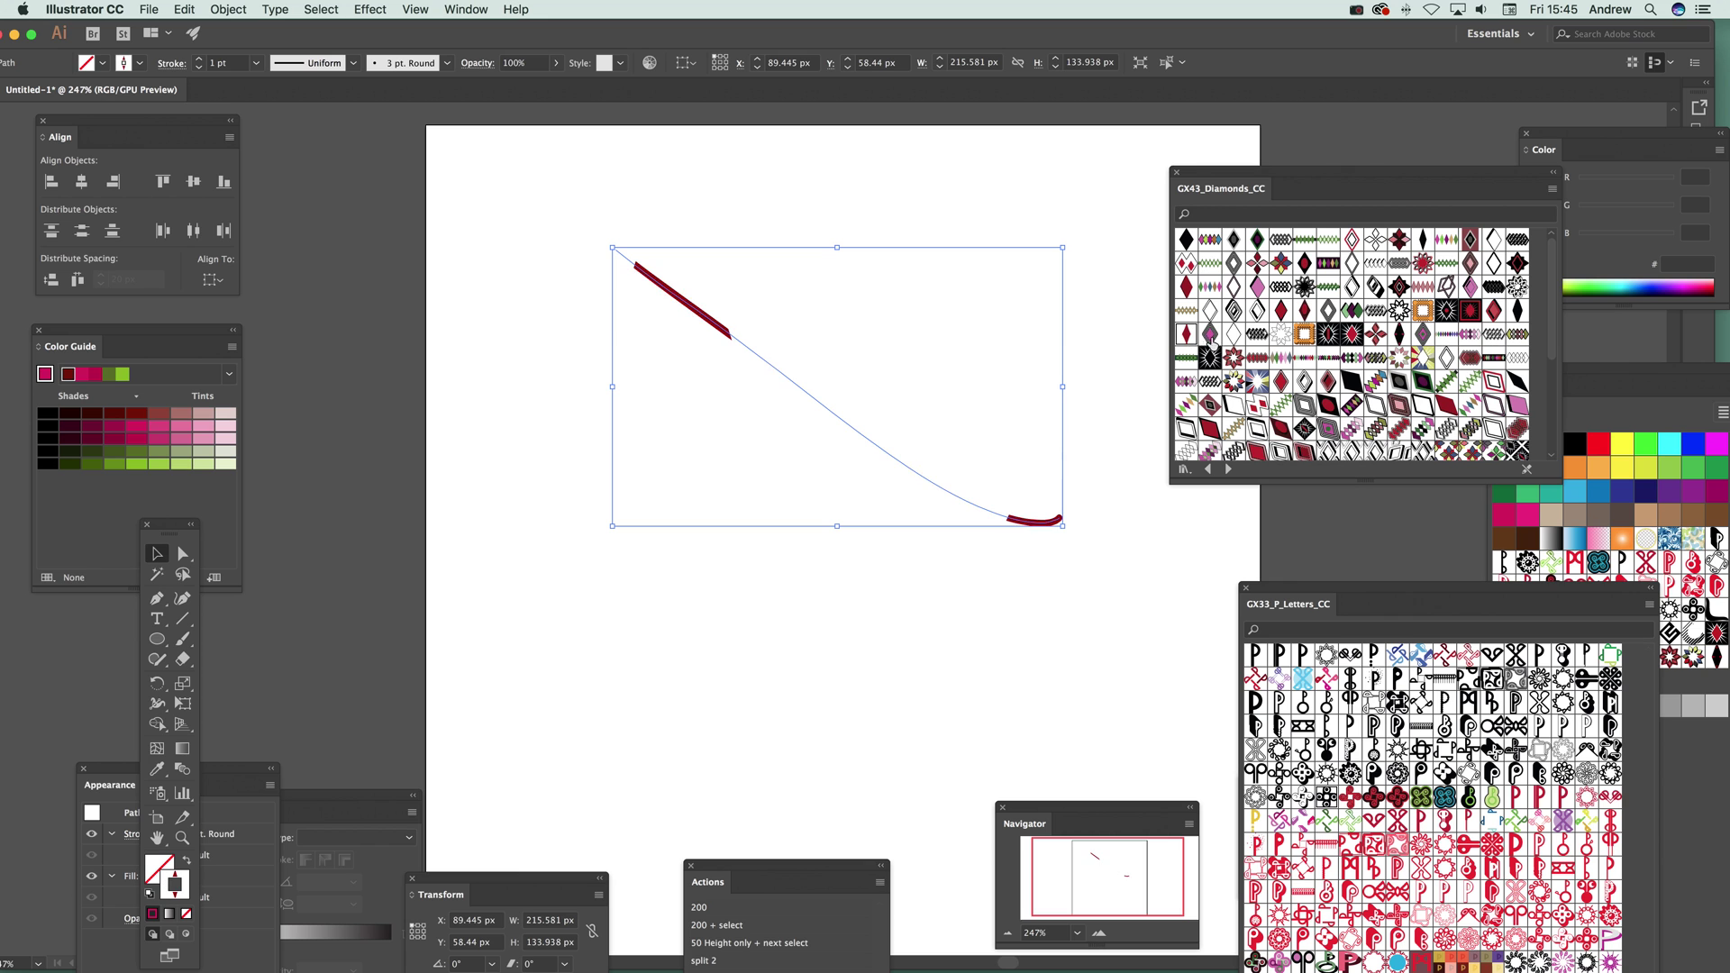
pyautogui.click(1212, 339)
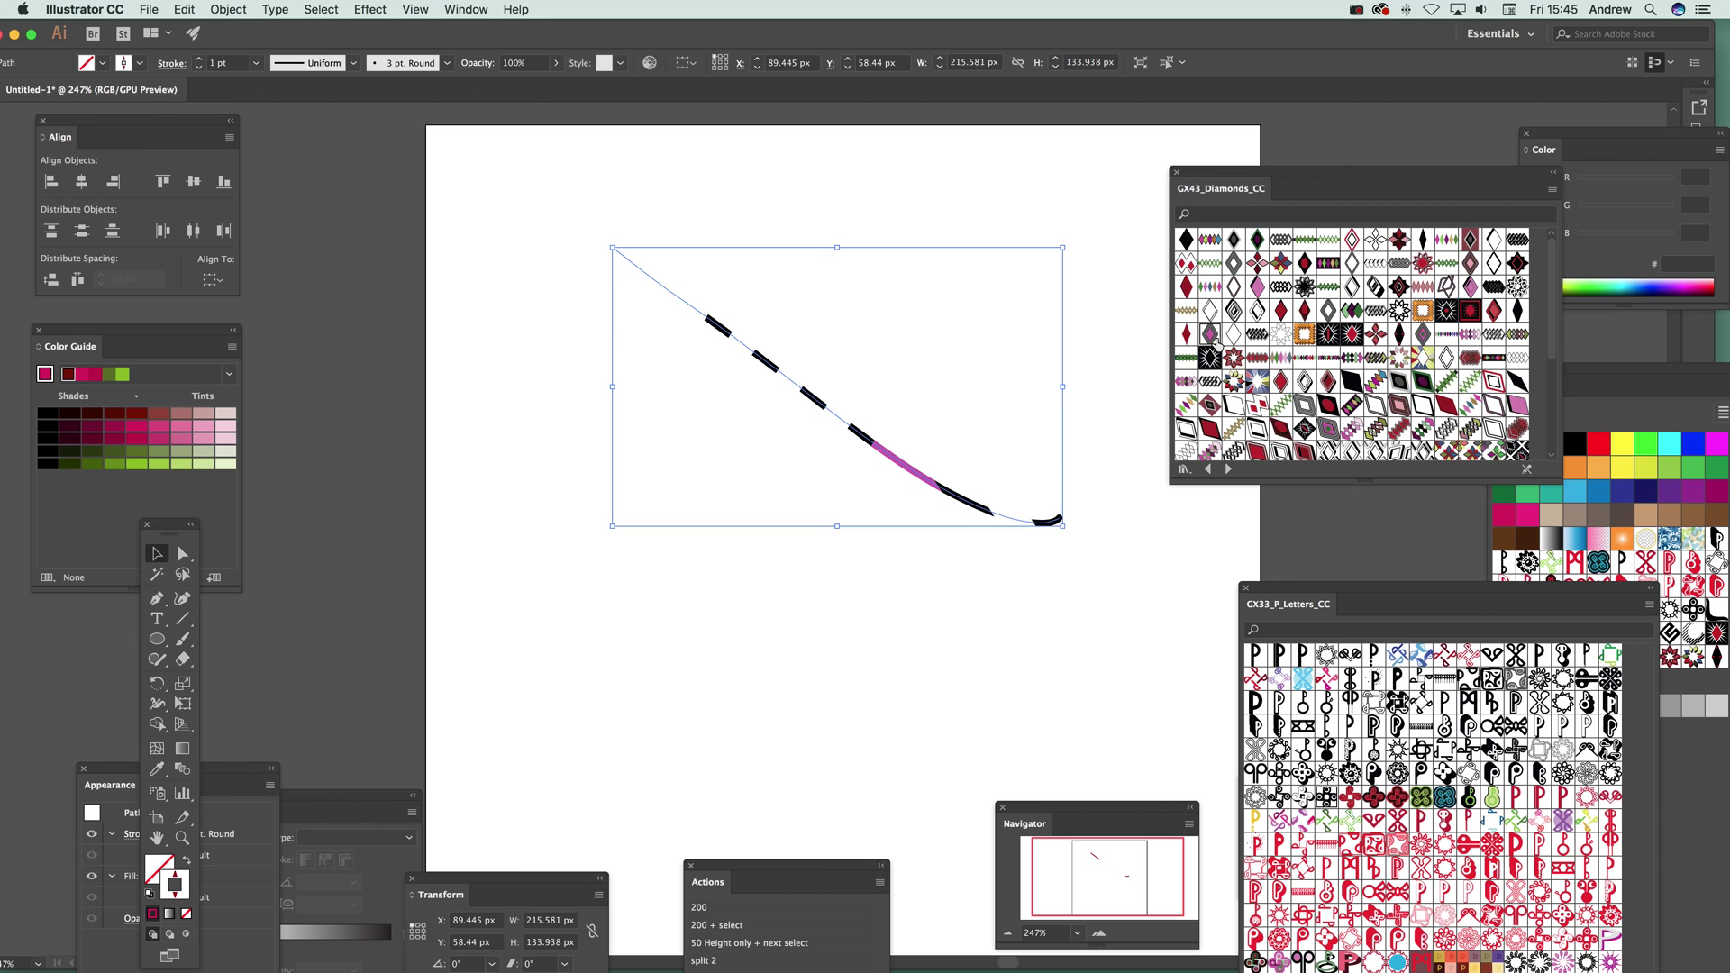
# Set the brushed path's stroke weight to 60 pt and delete the path
pyautogui.click(256, 62)
pyautogui.click(276, 442)
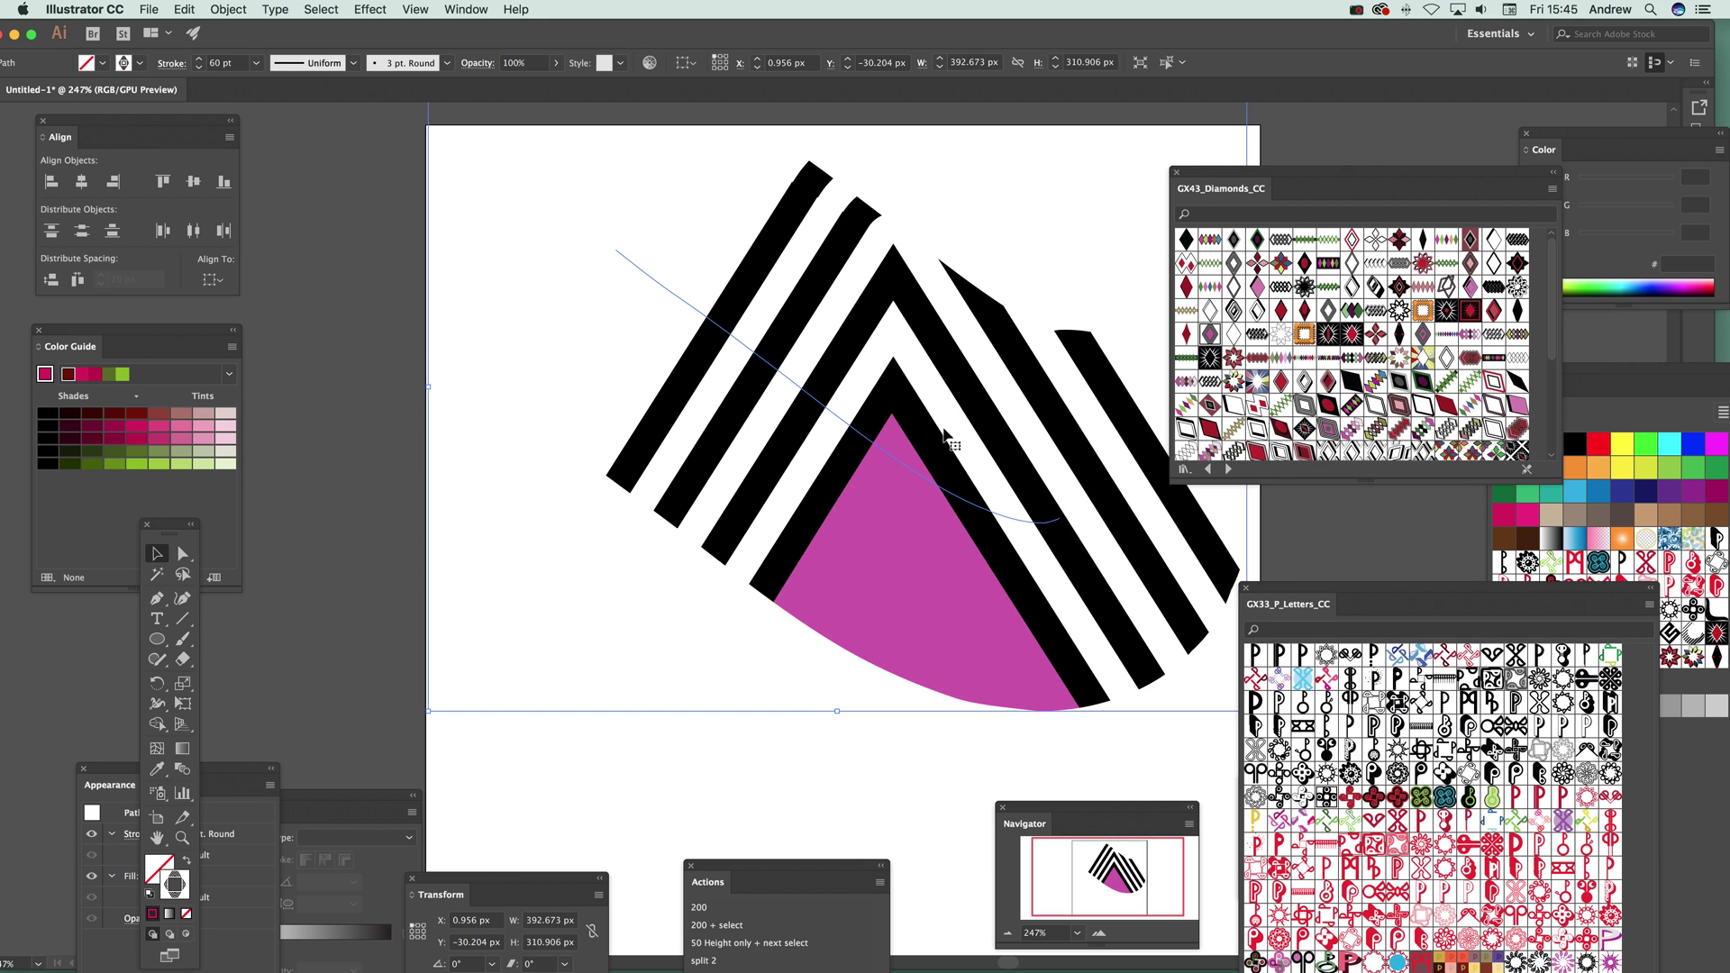
pyautogui.press('Delete')
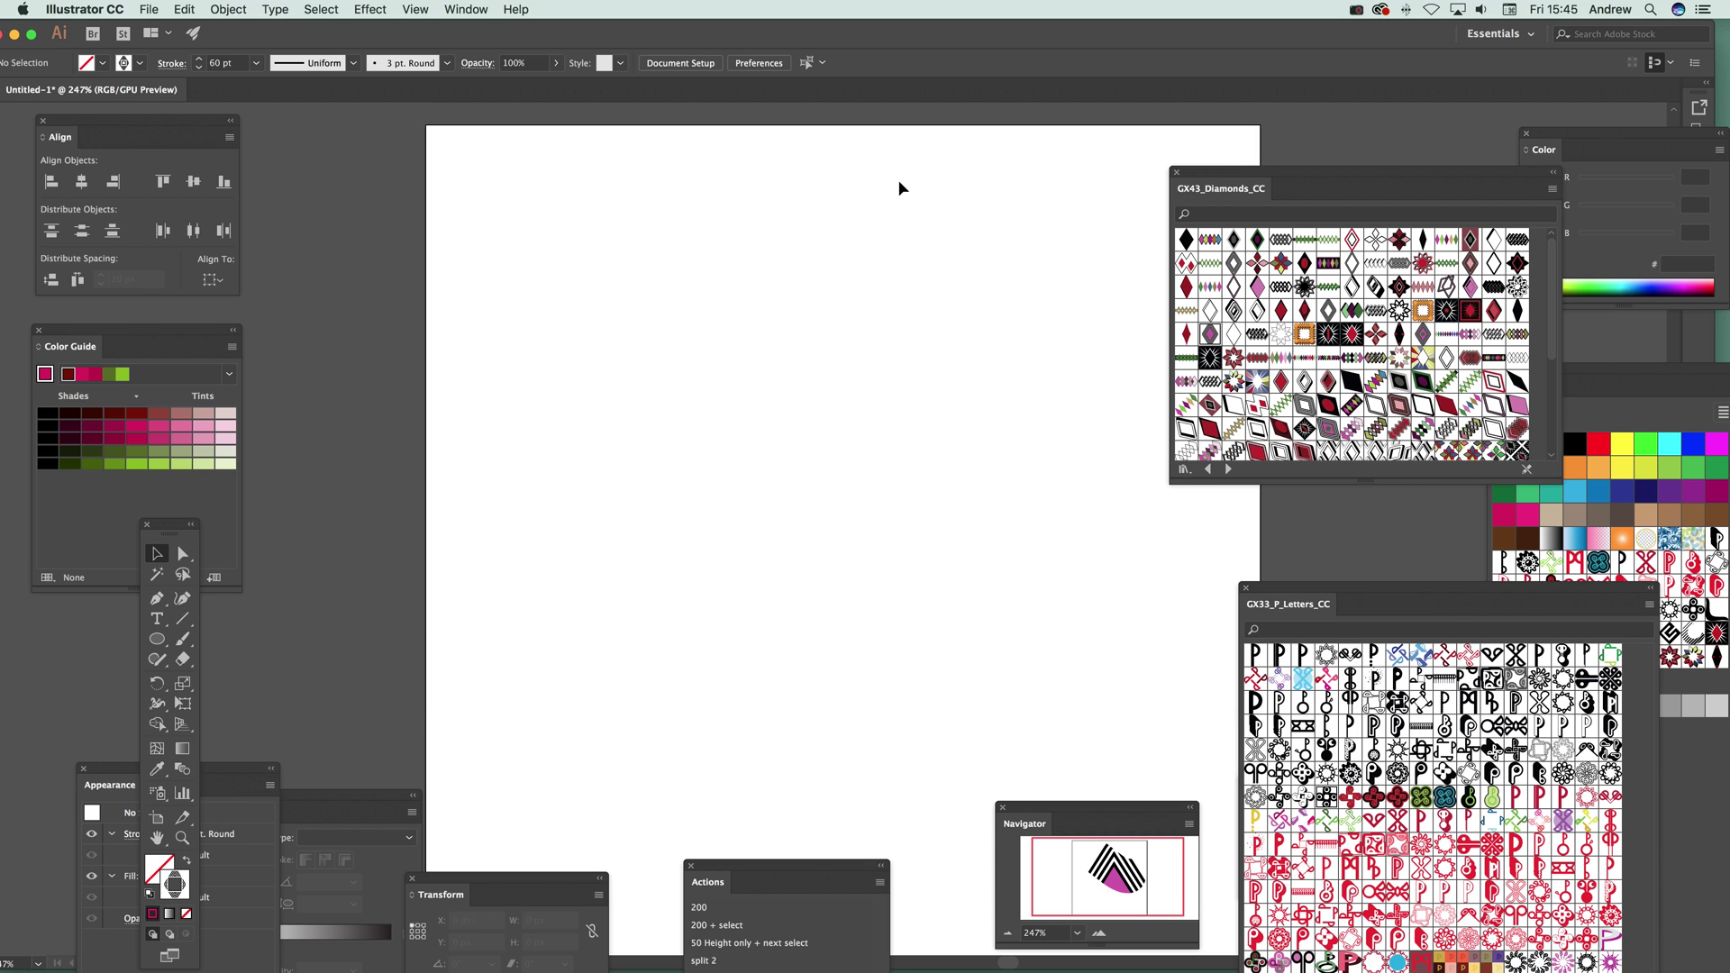
# Add a first name as point text and enlarge it to about 290 px wide in the middle of the artboard
pyautogui.click(159, 619)
pyautogui.click(622, 383)
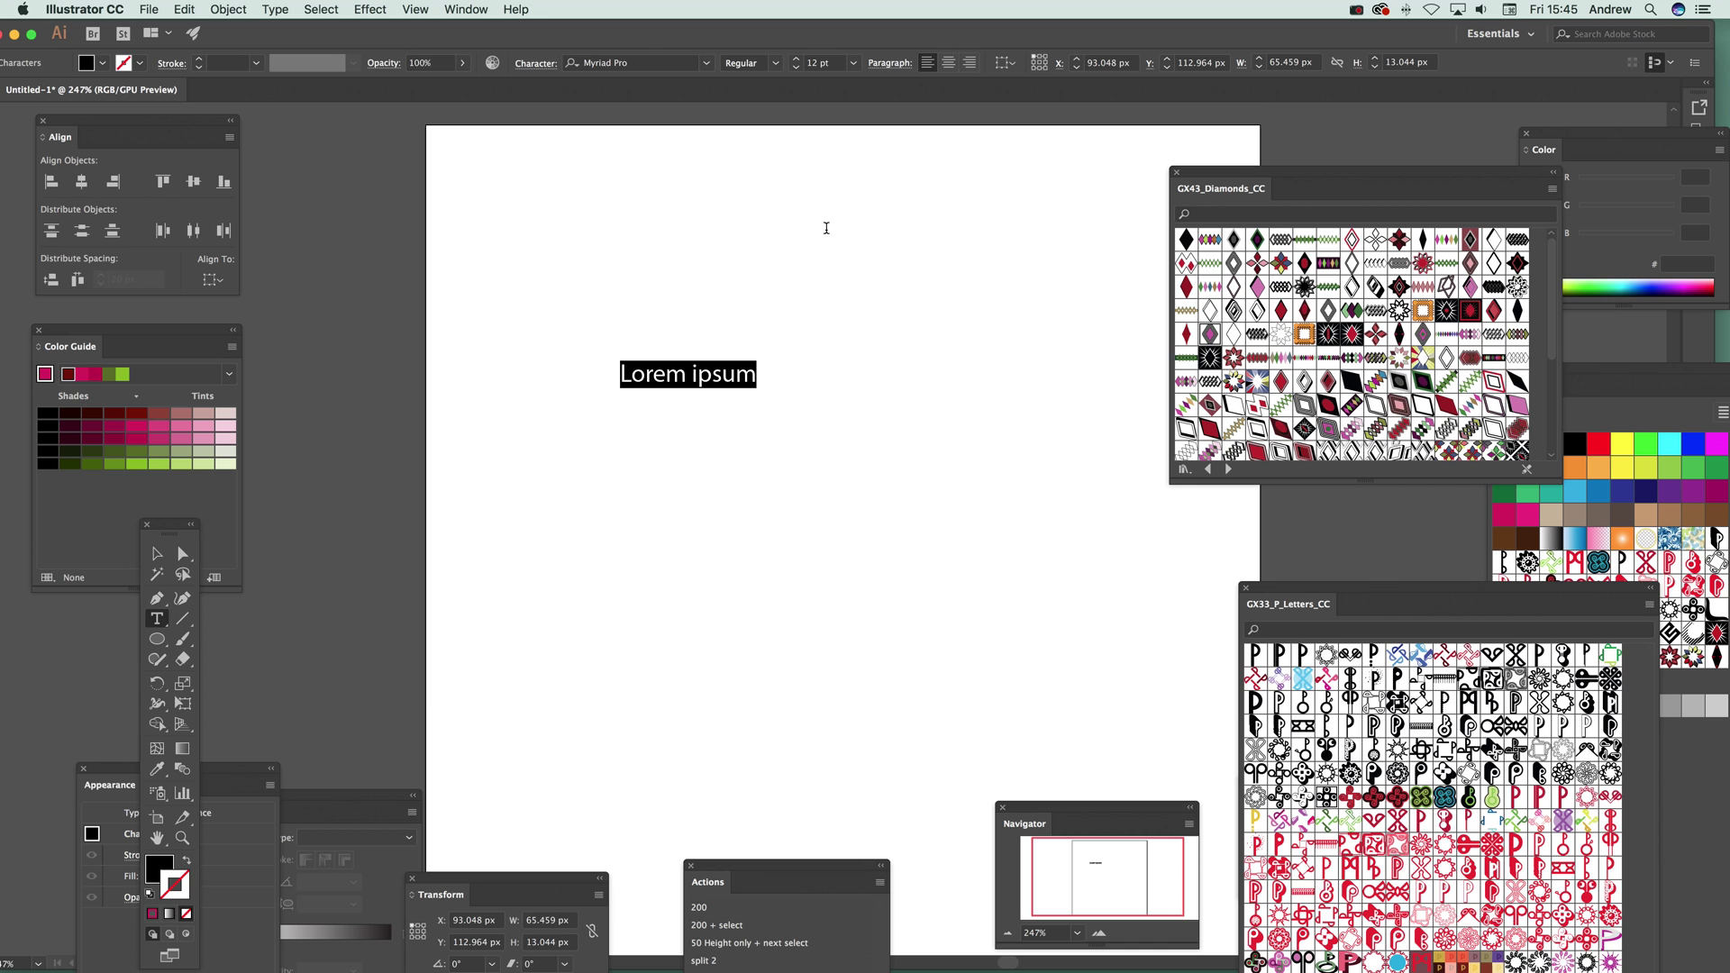
pyautogui.write('andrew')
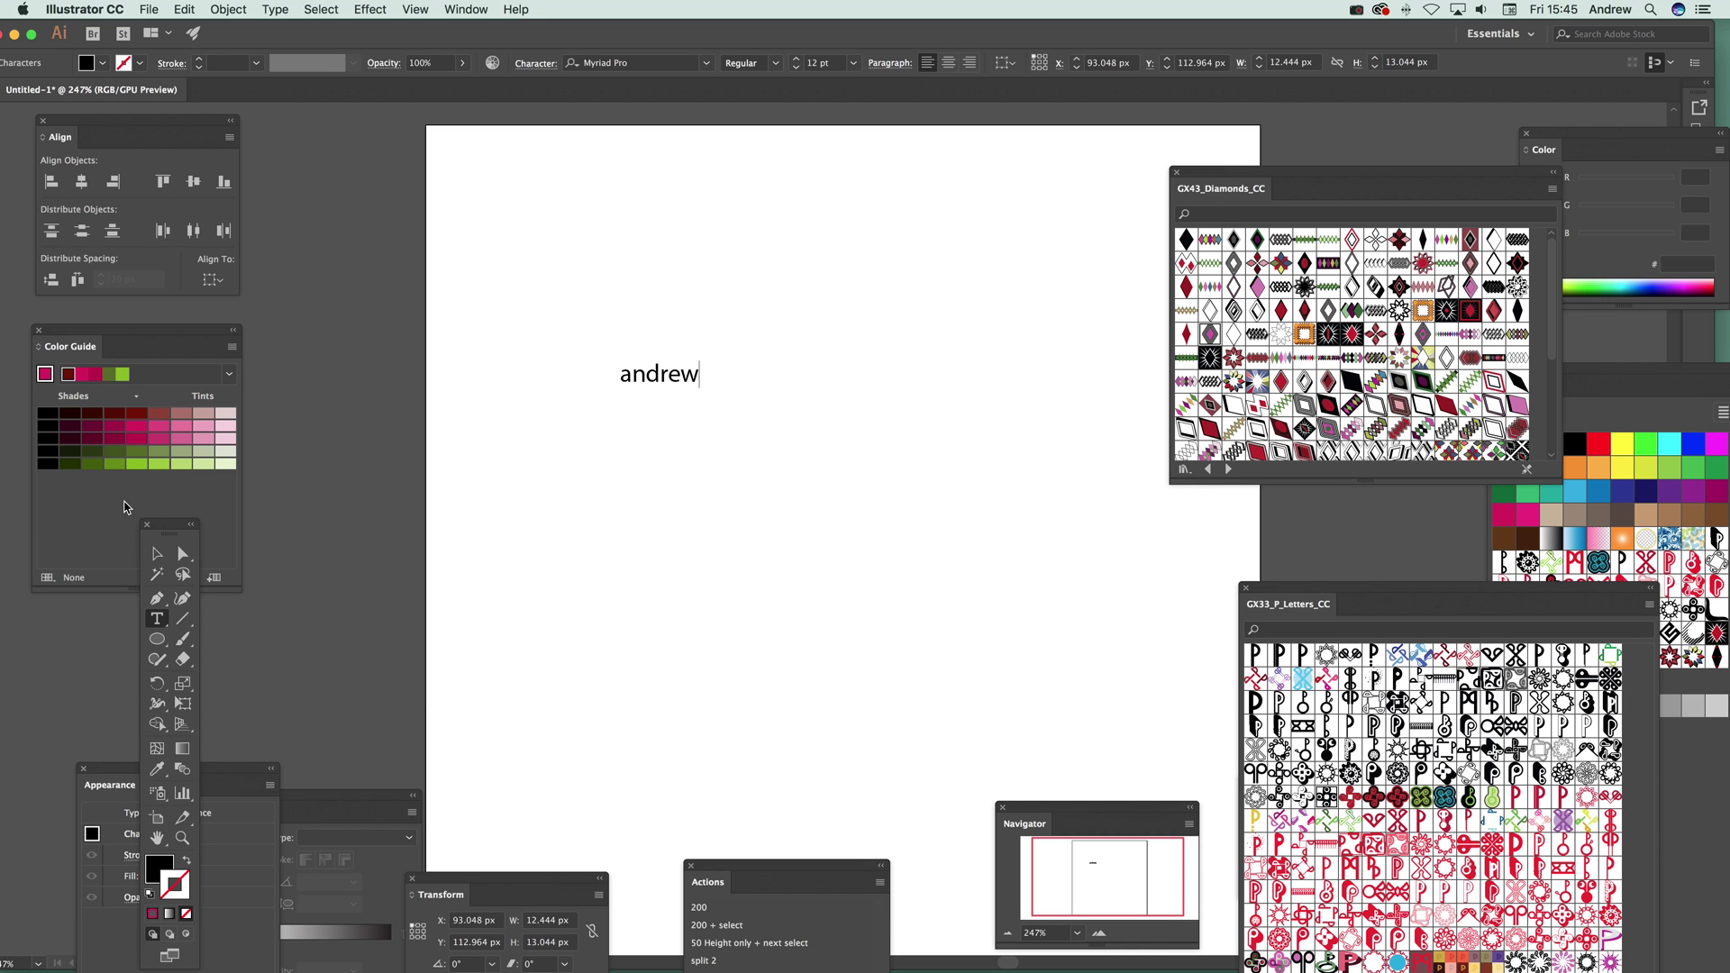
pyautogui.click(157, 553)
pyautogui.moveTo(706, 394); pyautogui.dragTo(1223, 572)
pyautogui.moveTo(1136, 487); pyautogui.dragTo(1063, 492)
# Give the text a GX43_Diamonds_CC pattern stroke and a red and dark pattern fill
pyautogui.click(1282, 311)
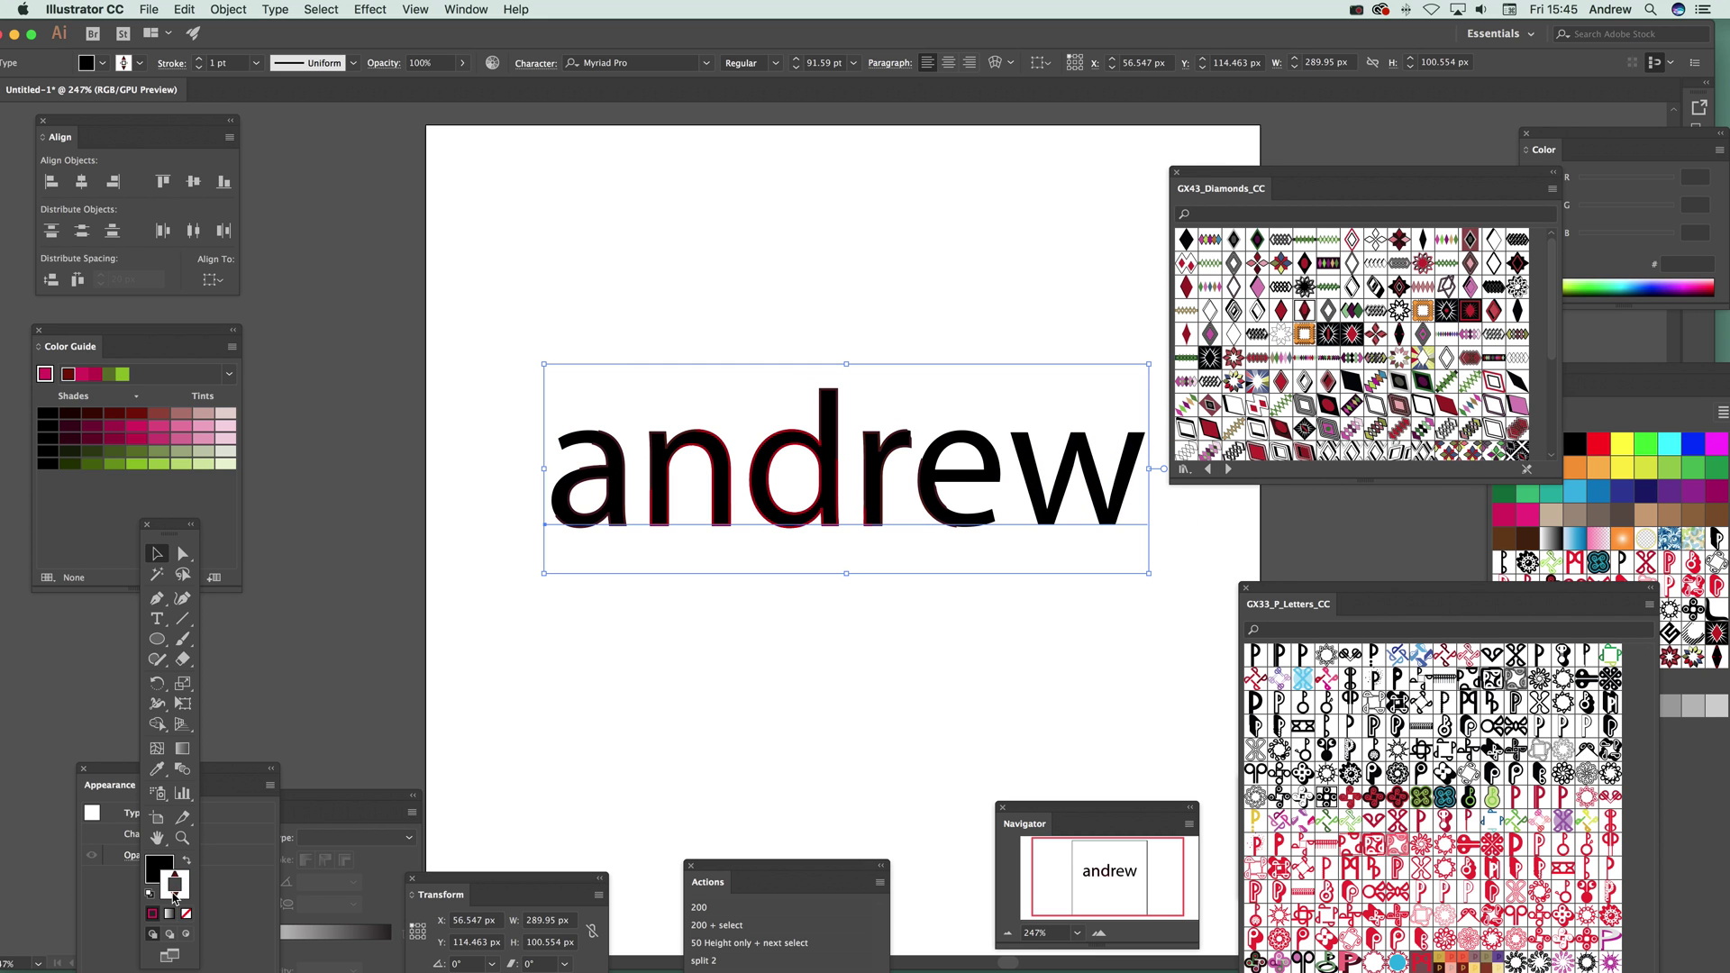
pyautogui.click(151, 870)
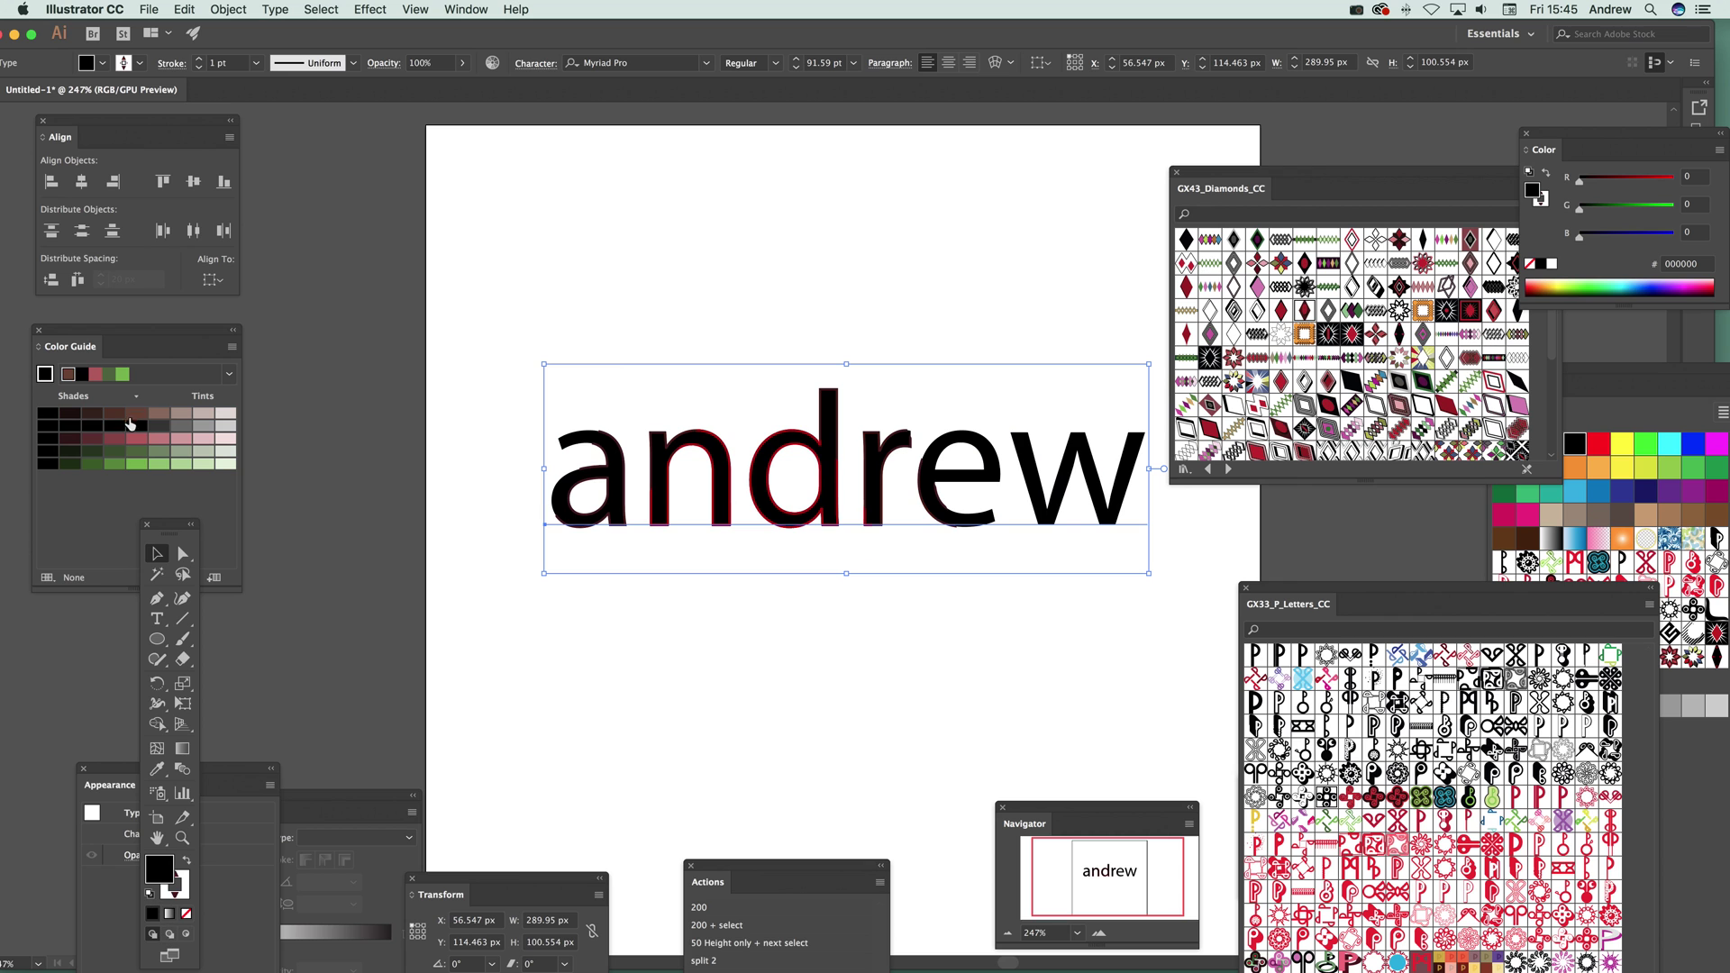
pyautogui.click(103, 63)
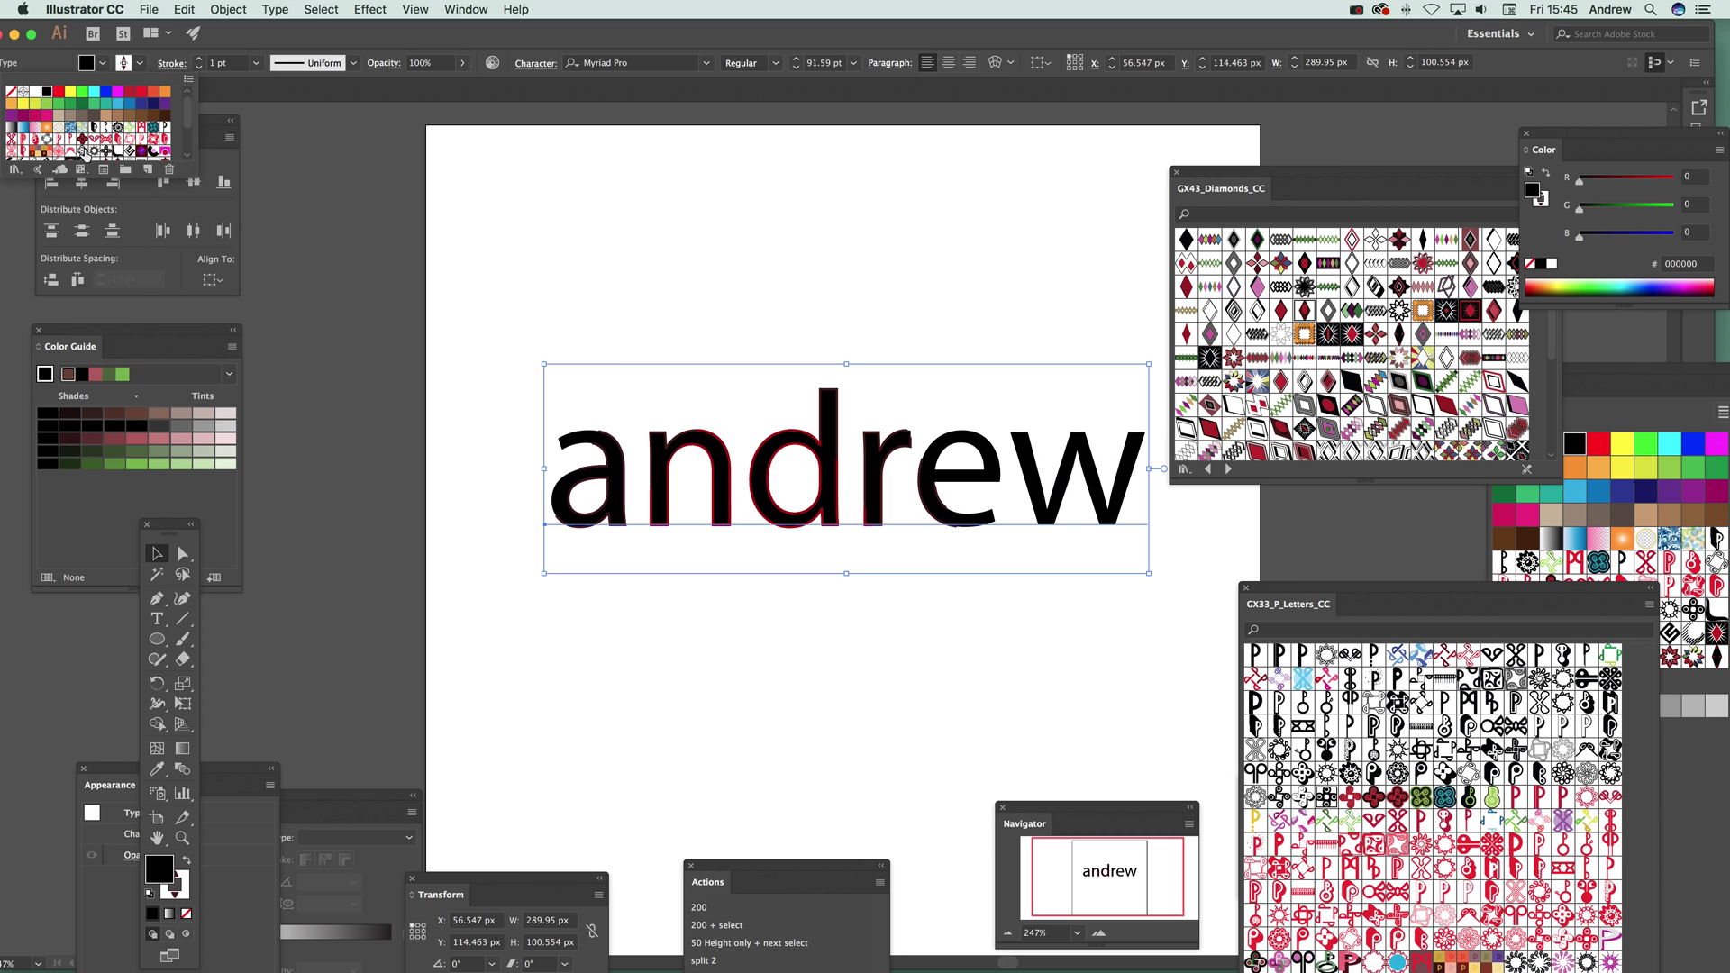
pyautogui.click(82, 147)
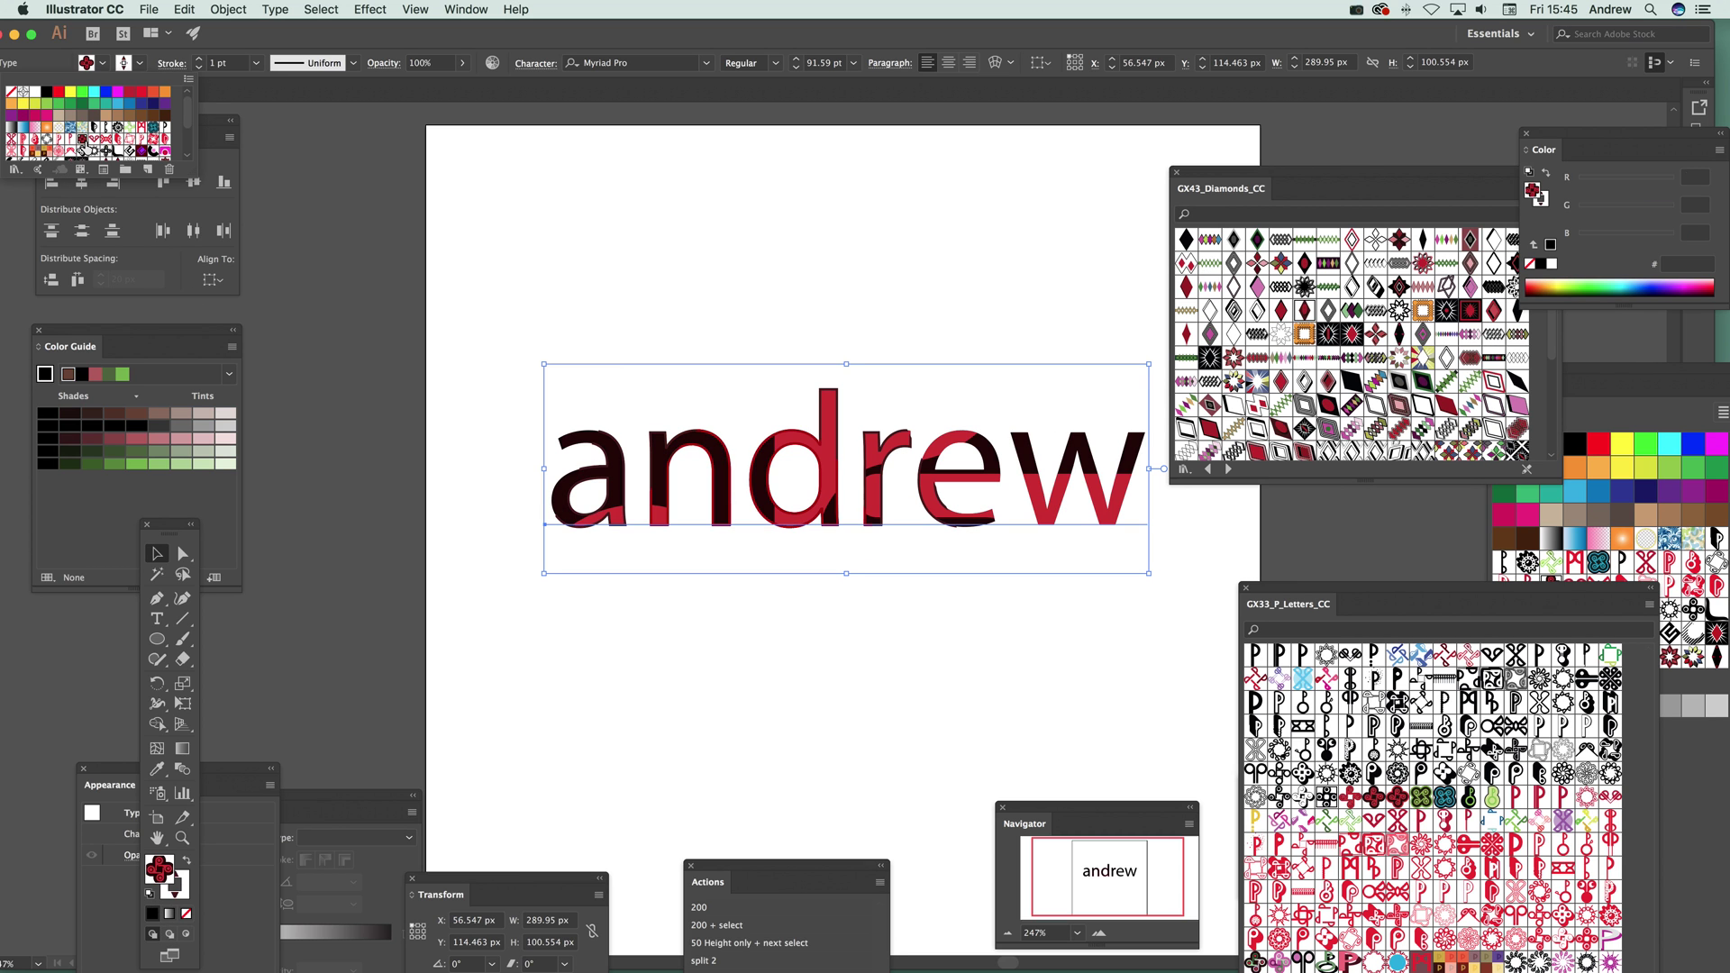
# Enlarge the patterned text to about 404 by 141 px and delete it
pyautogui.click(544, 578)
pyautogui.moveTo(546, 573); pyautogui.dragTo(306, 659)
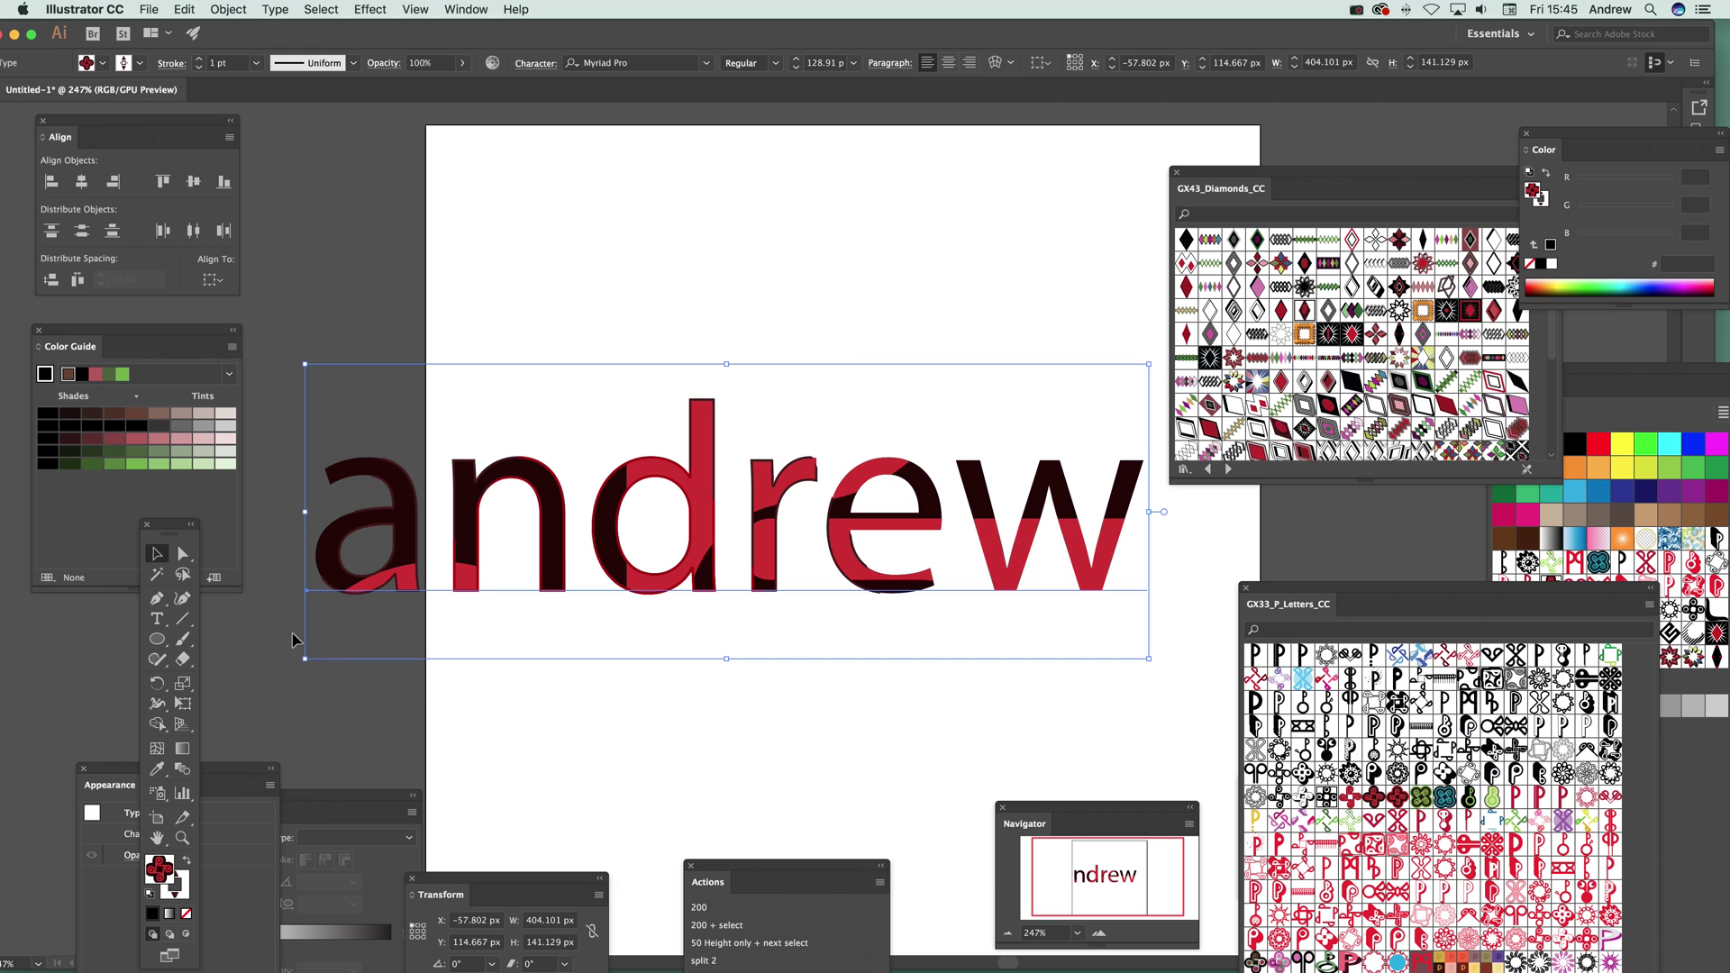
pyautogui.press('Delete')
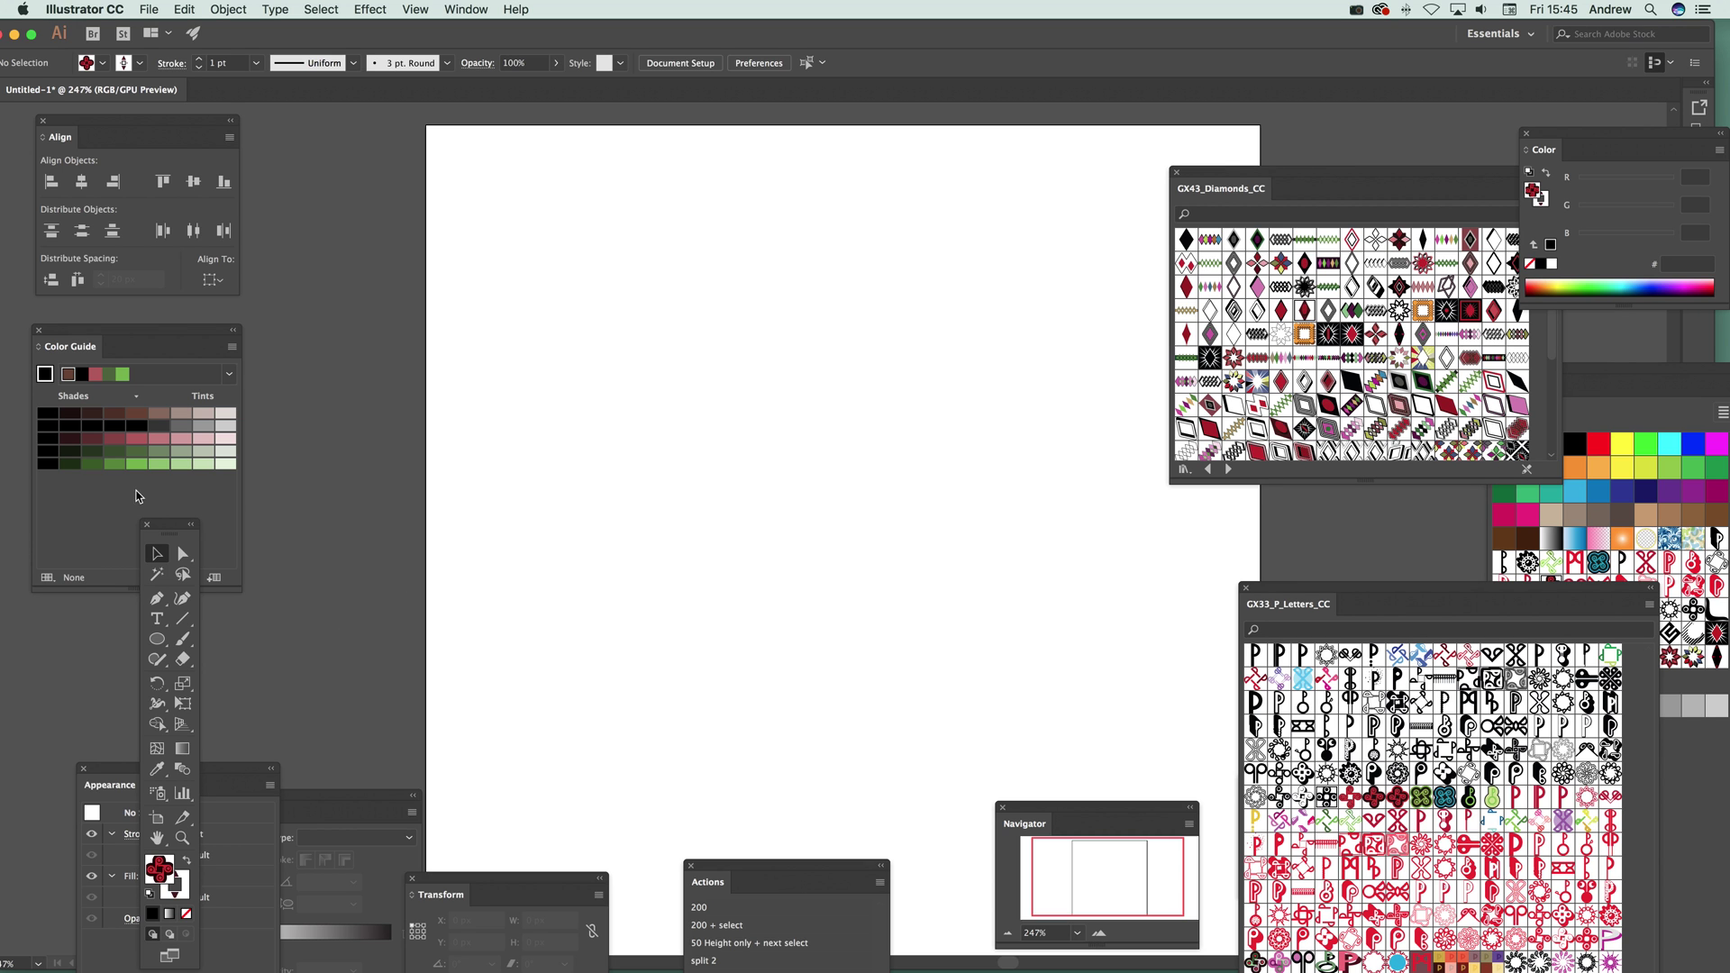
# Draw a square about 230 px wide mid-artboard and move the Appearance panel out from behind the other panels
pyautogui.moveTo(158, 639); pyautogui.dragTo(225, 642)
pyautogui.moveTo(613, 278); pyautogui.dragTo(1093, 758)
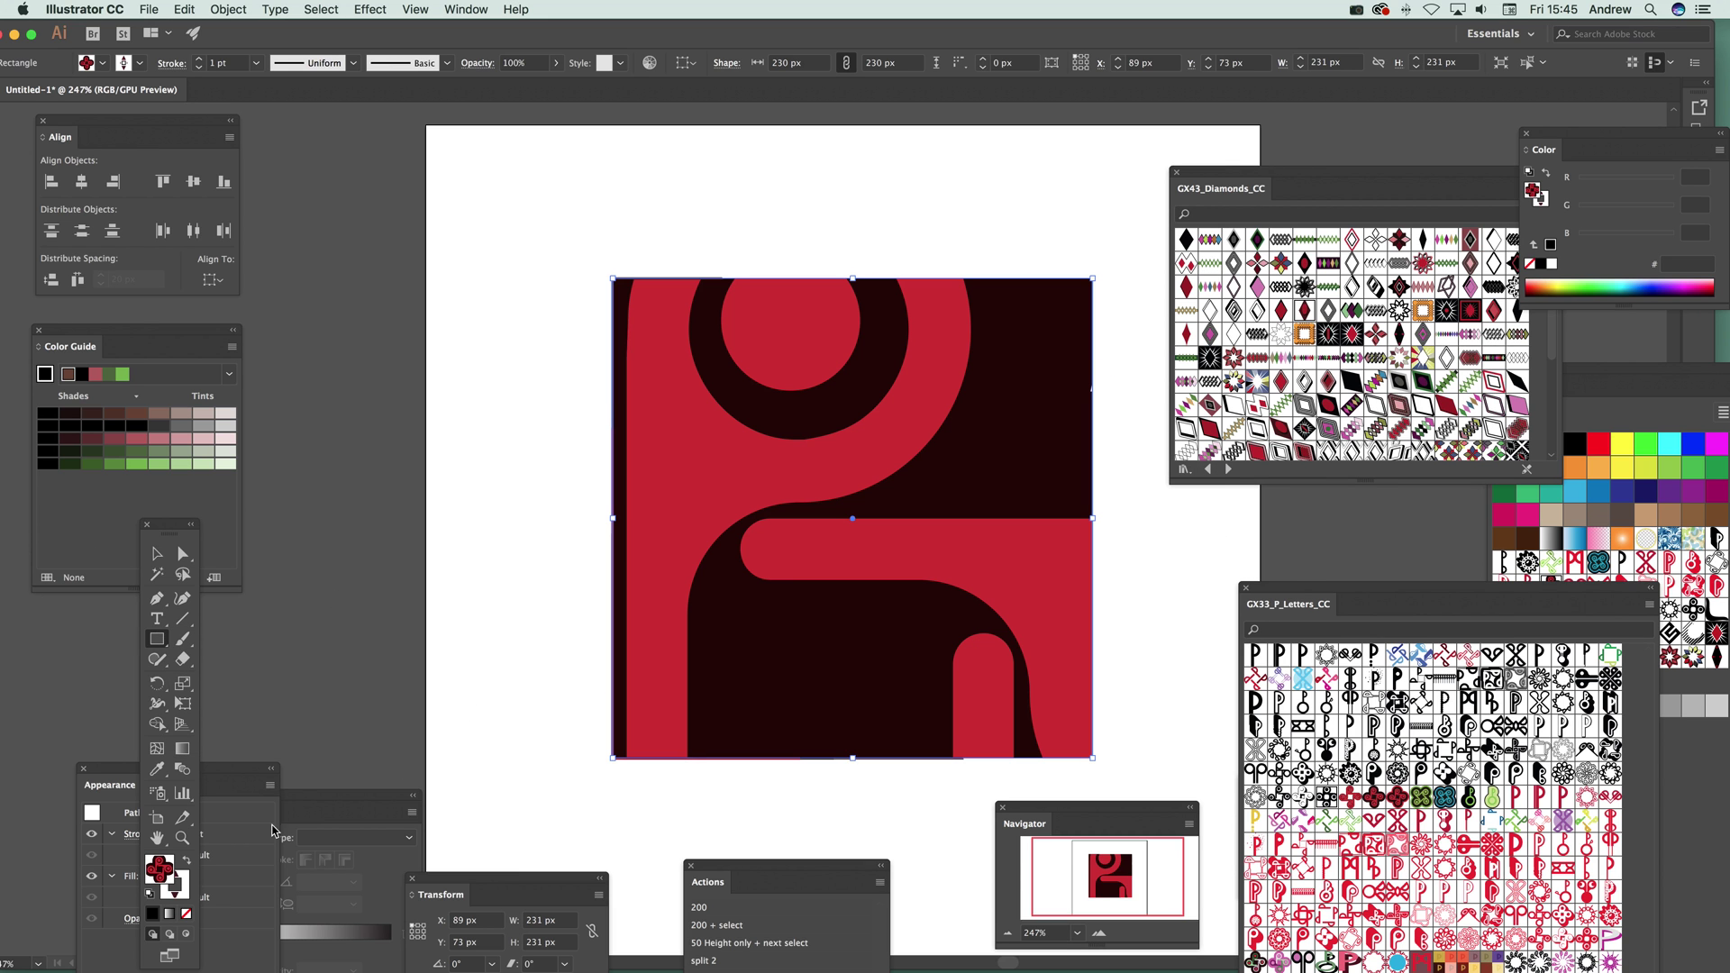
pyautogui.moveTo(124, 782); pyautogui.dragTo(328, 327)
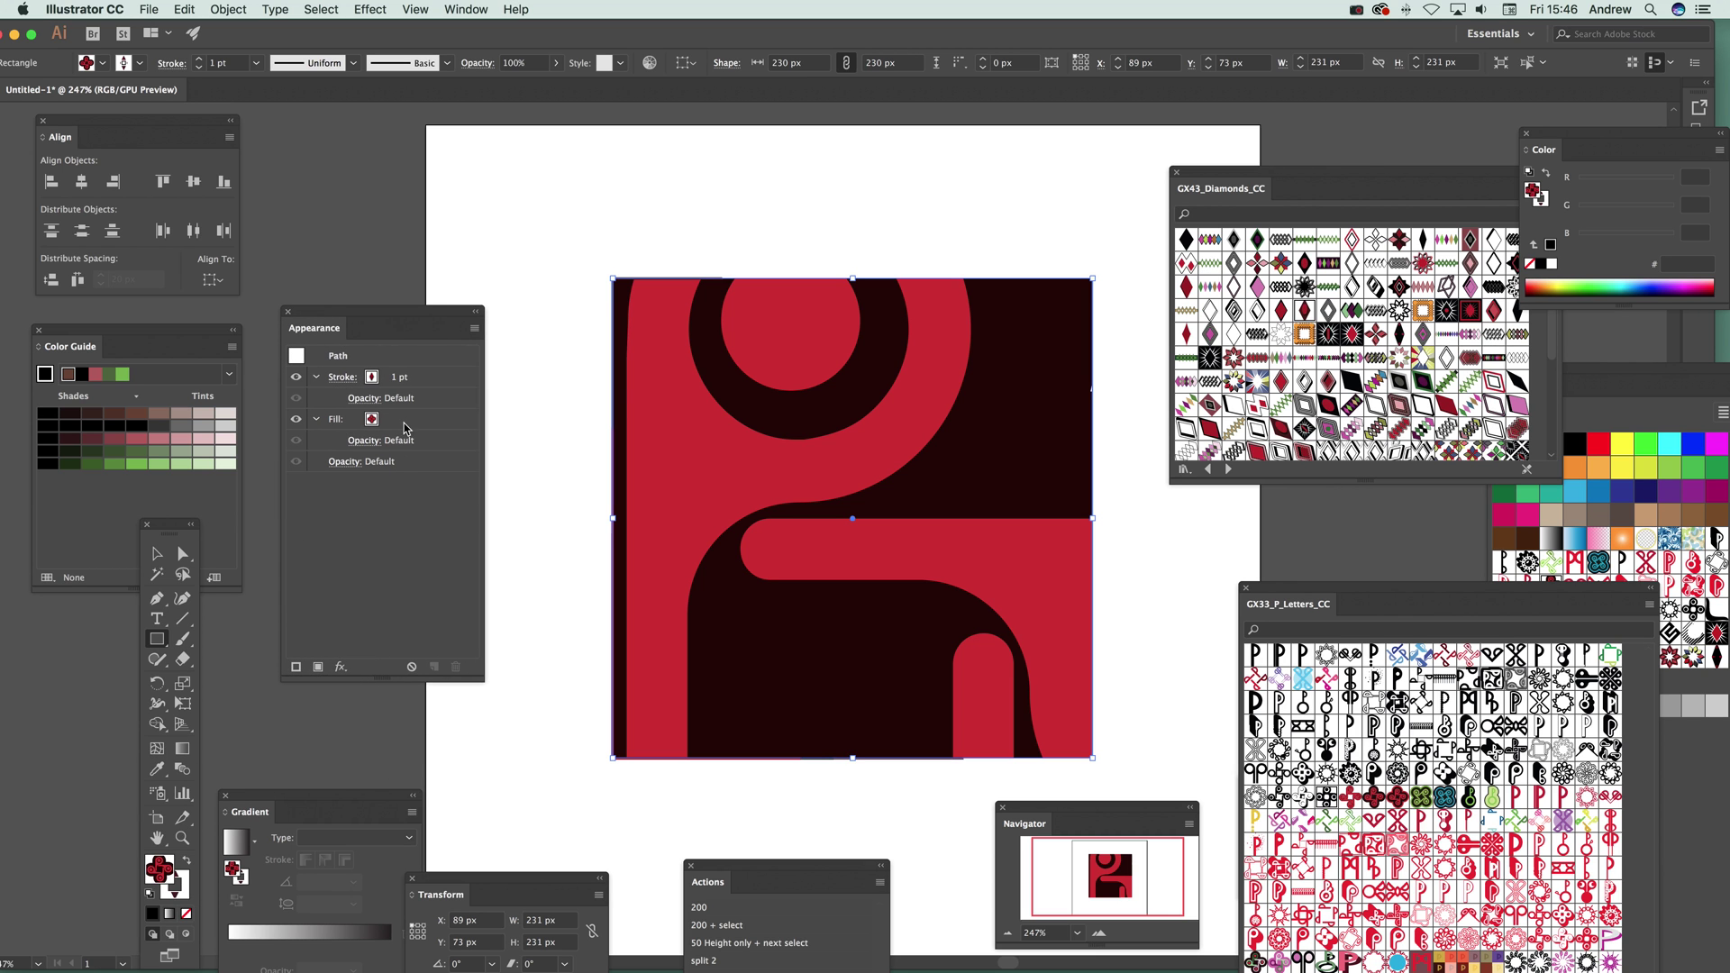
# Add a second fill to the square using a black P pattern from GX33_P_Letters_CC
pyautogui.click(343, 429)
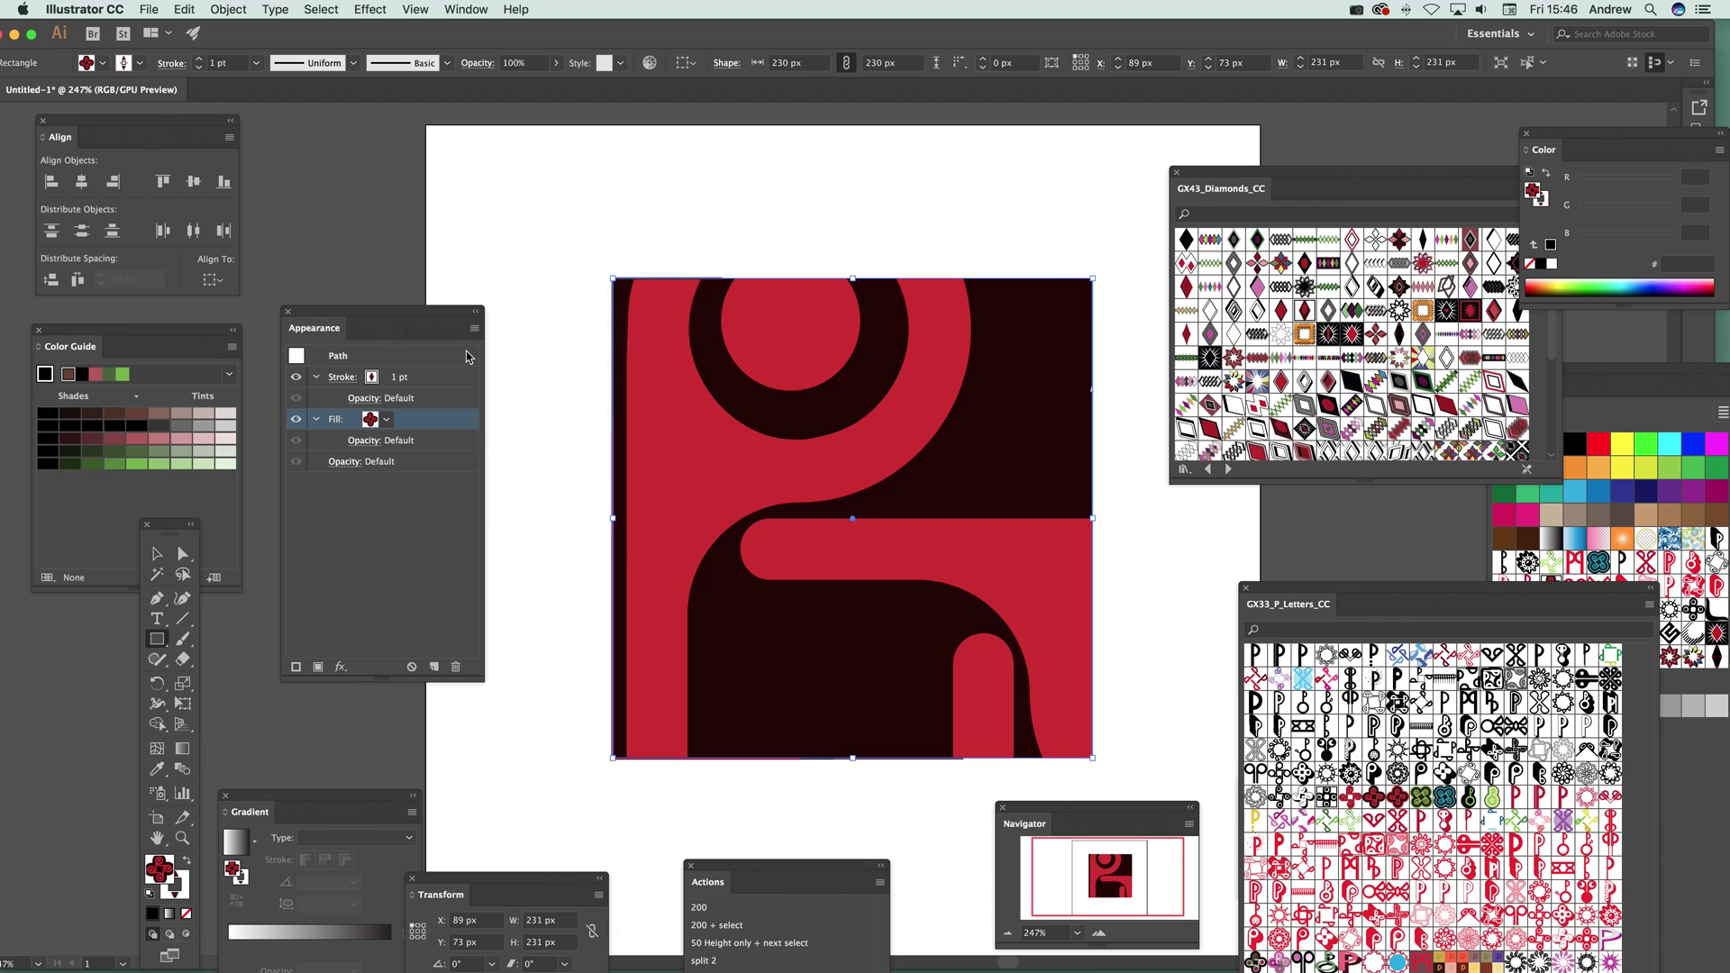
pyautogui.click(474, 329)
pyautogui.click(512, 330)
pyautogui.click(1373, 773)
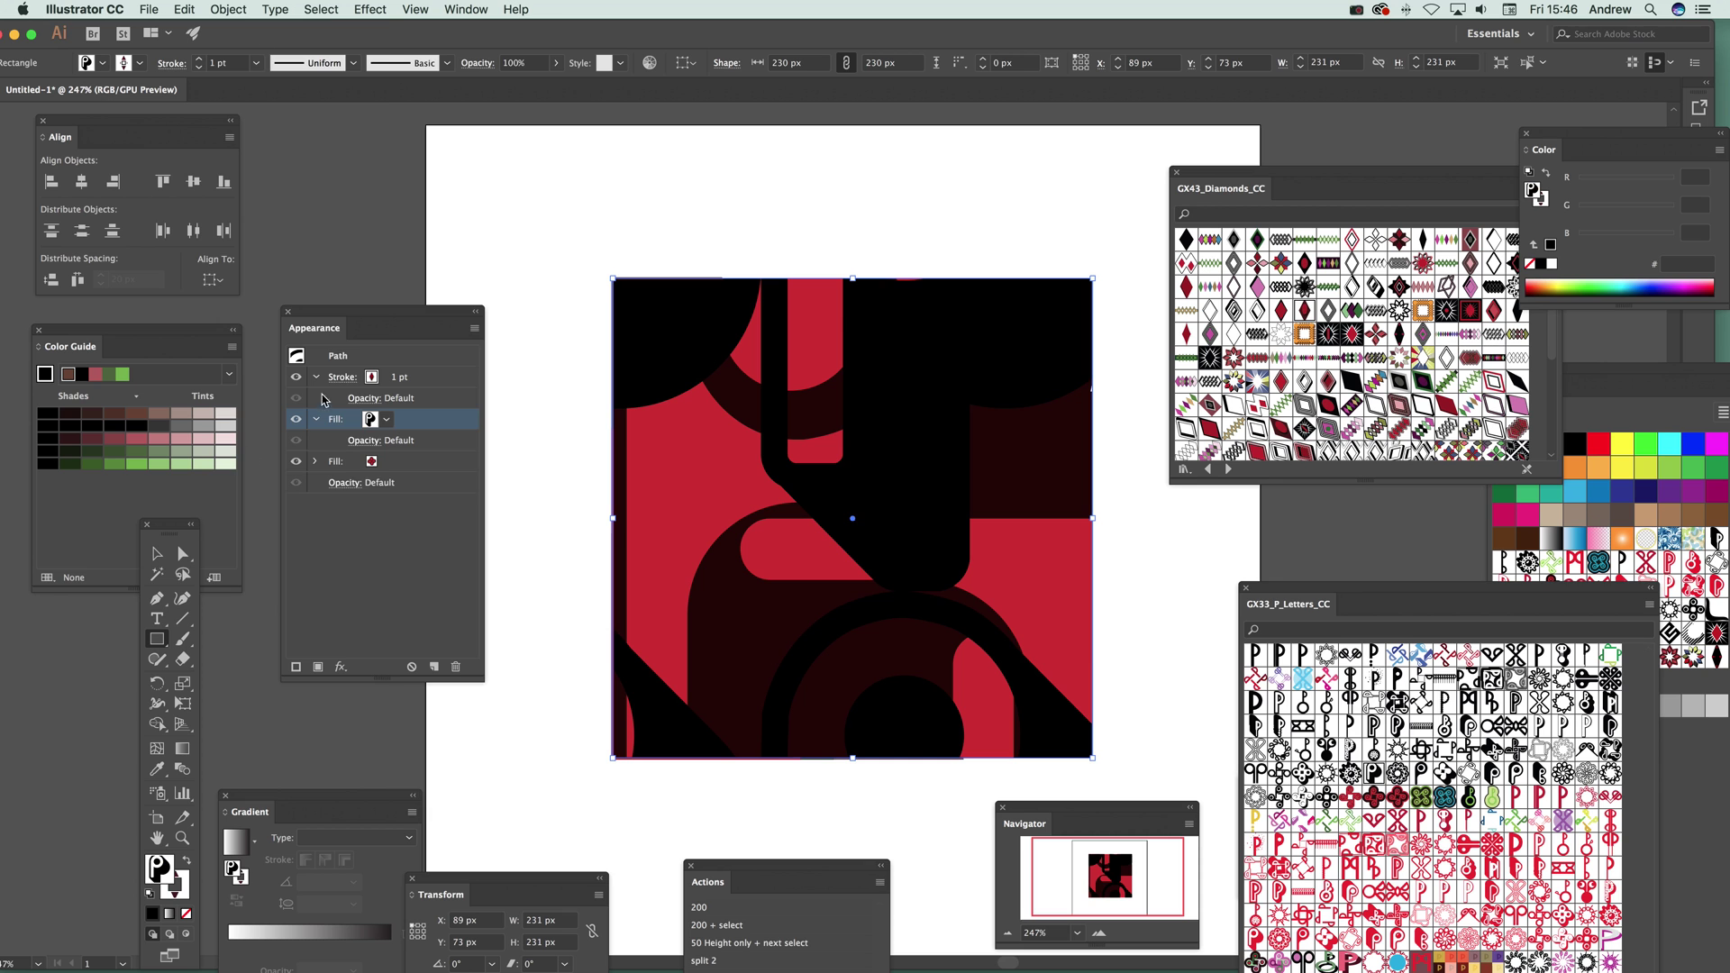
# Scale only the square's patterns uniformly to 30%, with Transform Objects turned off
pyautogui.click(228, 10)
pyautogui.moveTo(270, 30)
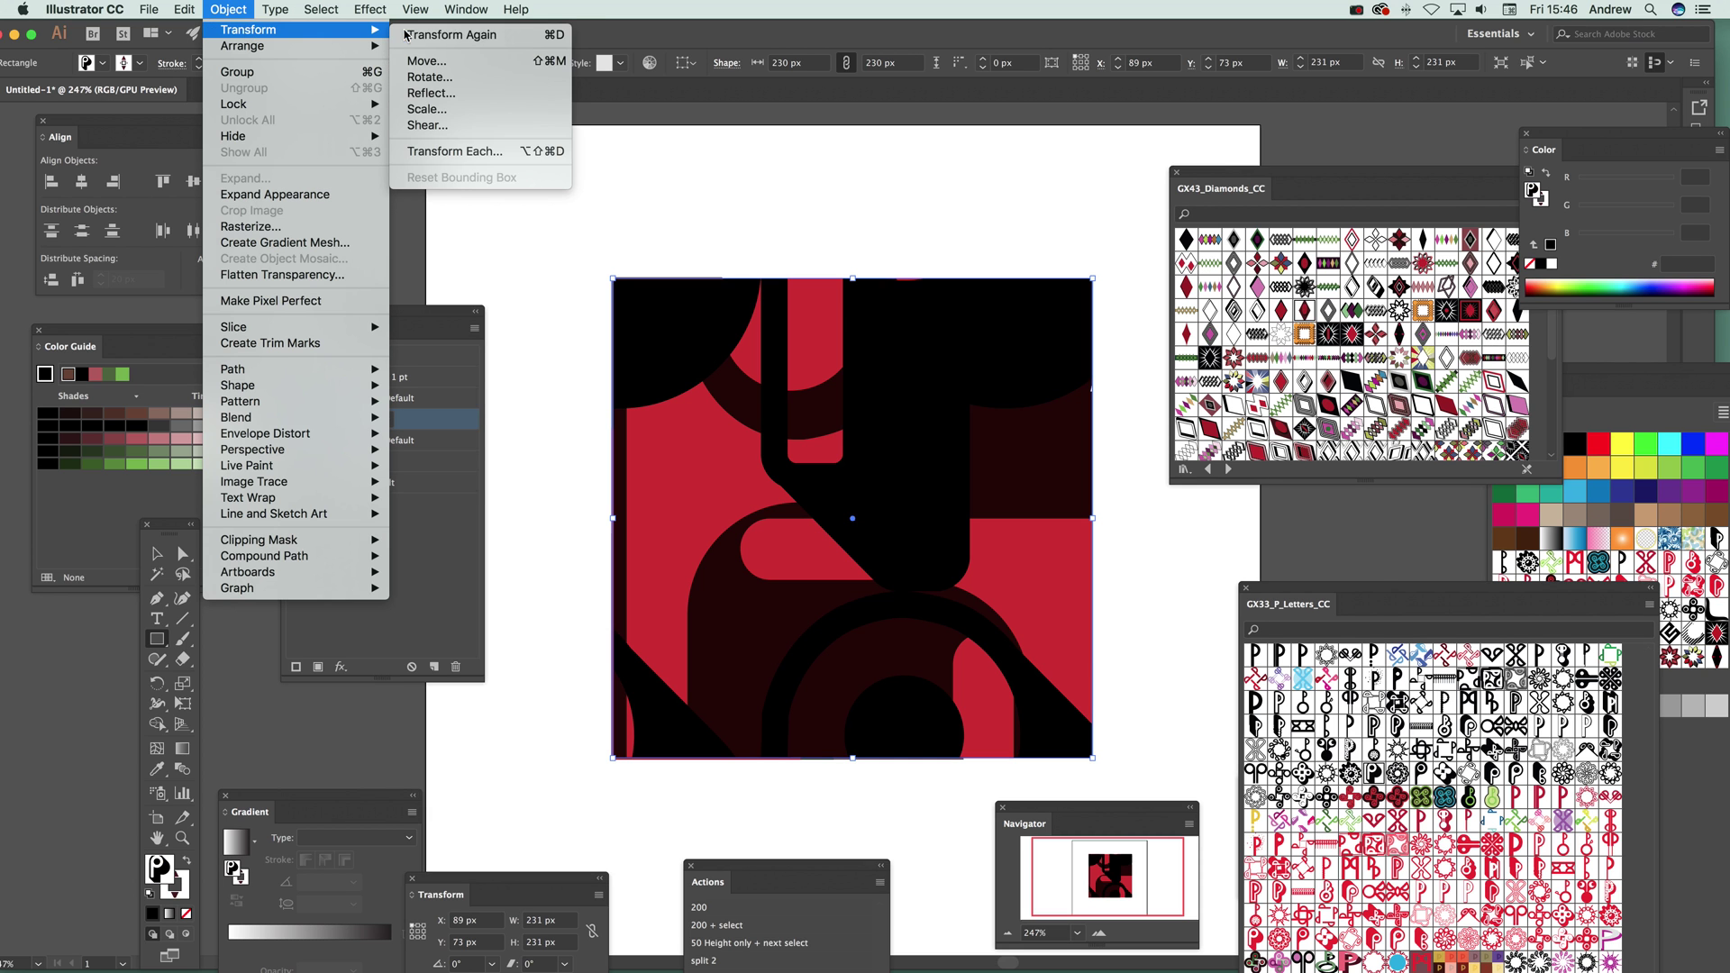
pyautogui.click(428, 109)
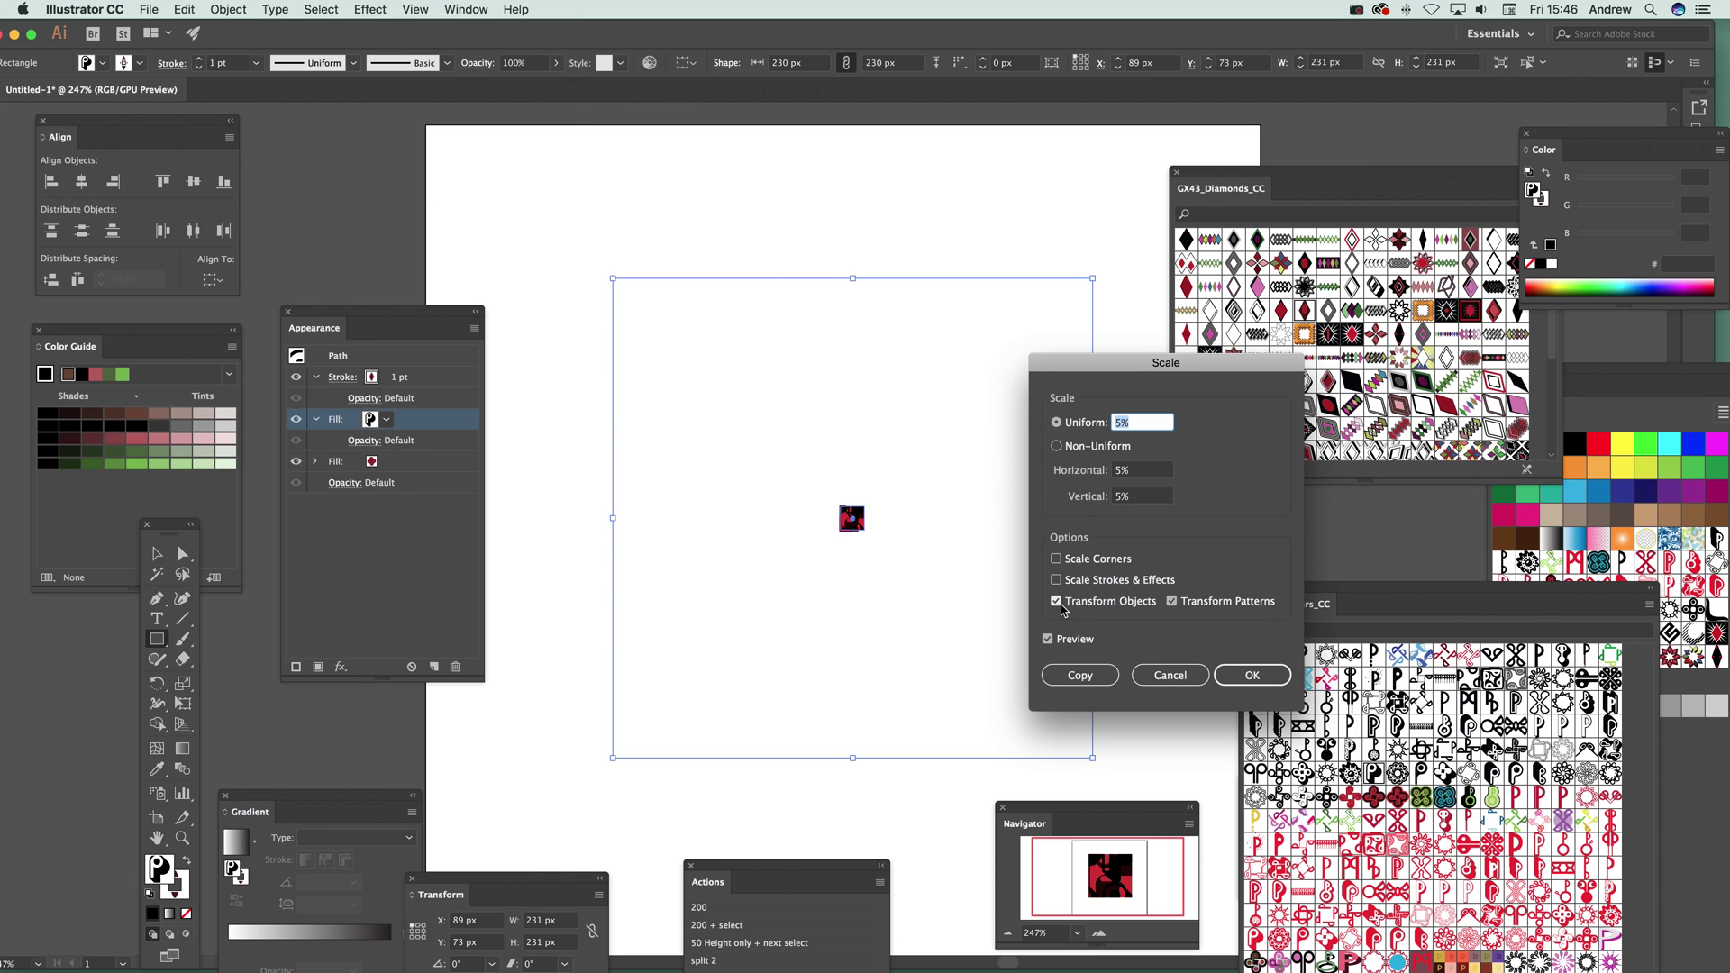
pyautogui.click(1058, 602)
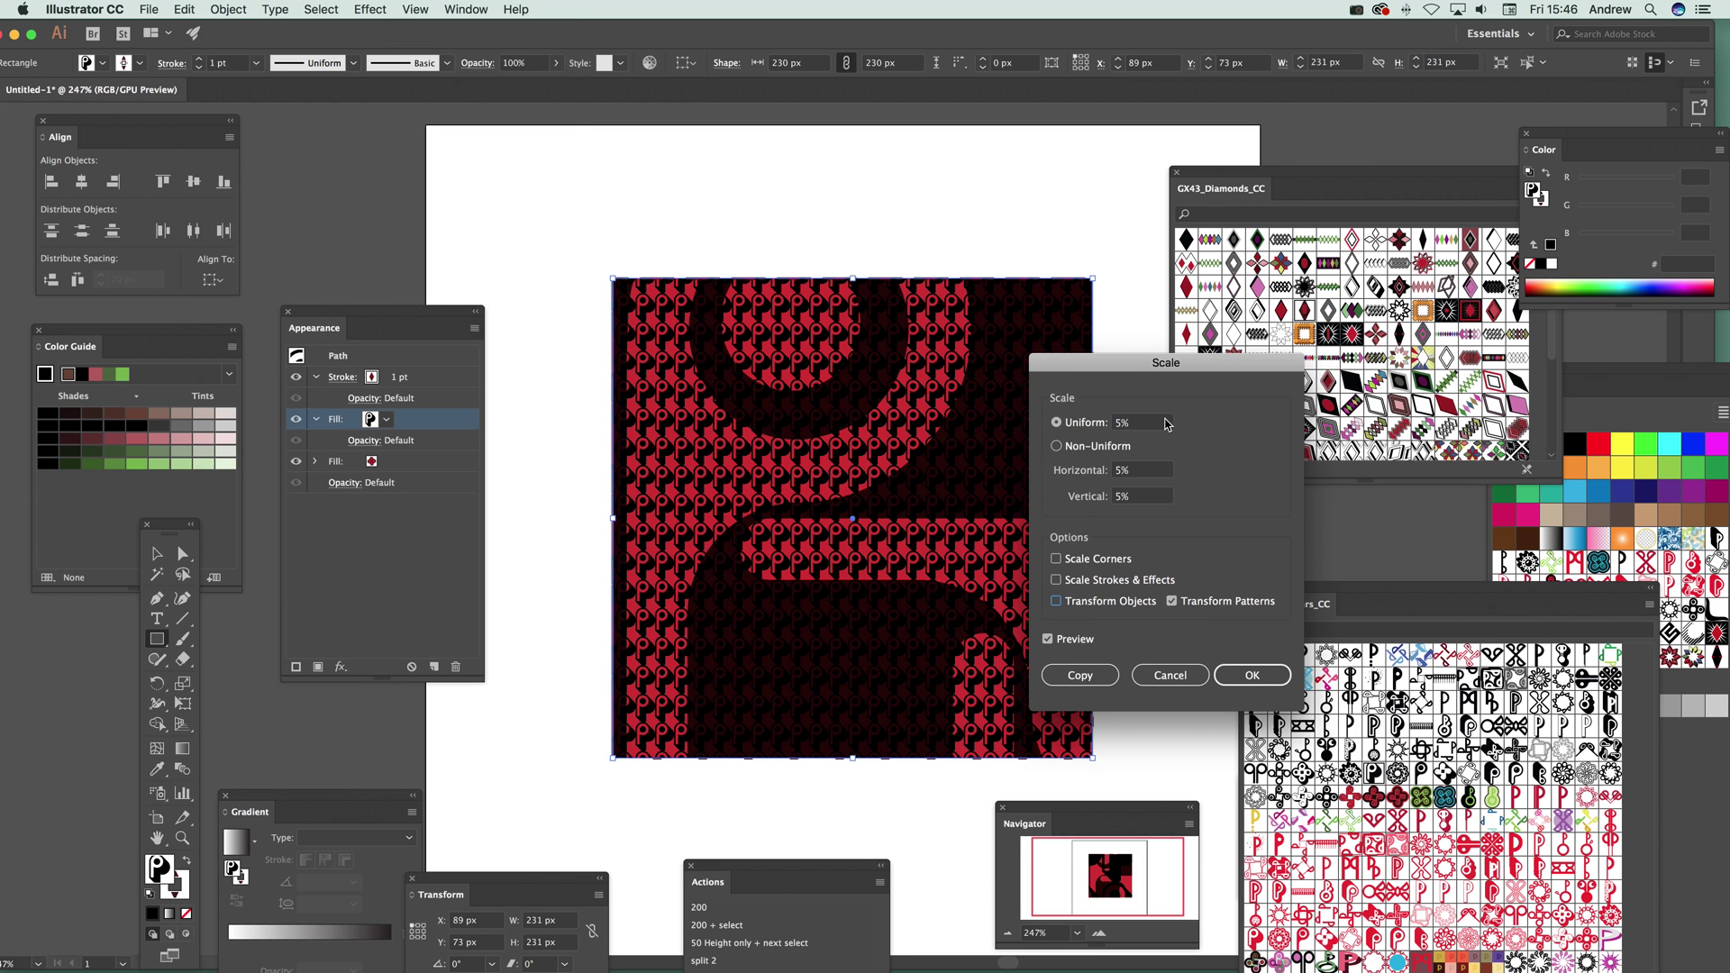
pyautogui.write('30')
pyautogui.press('Tab')
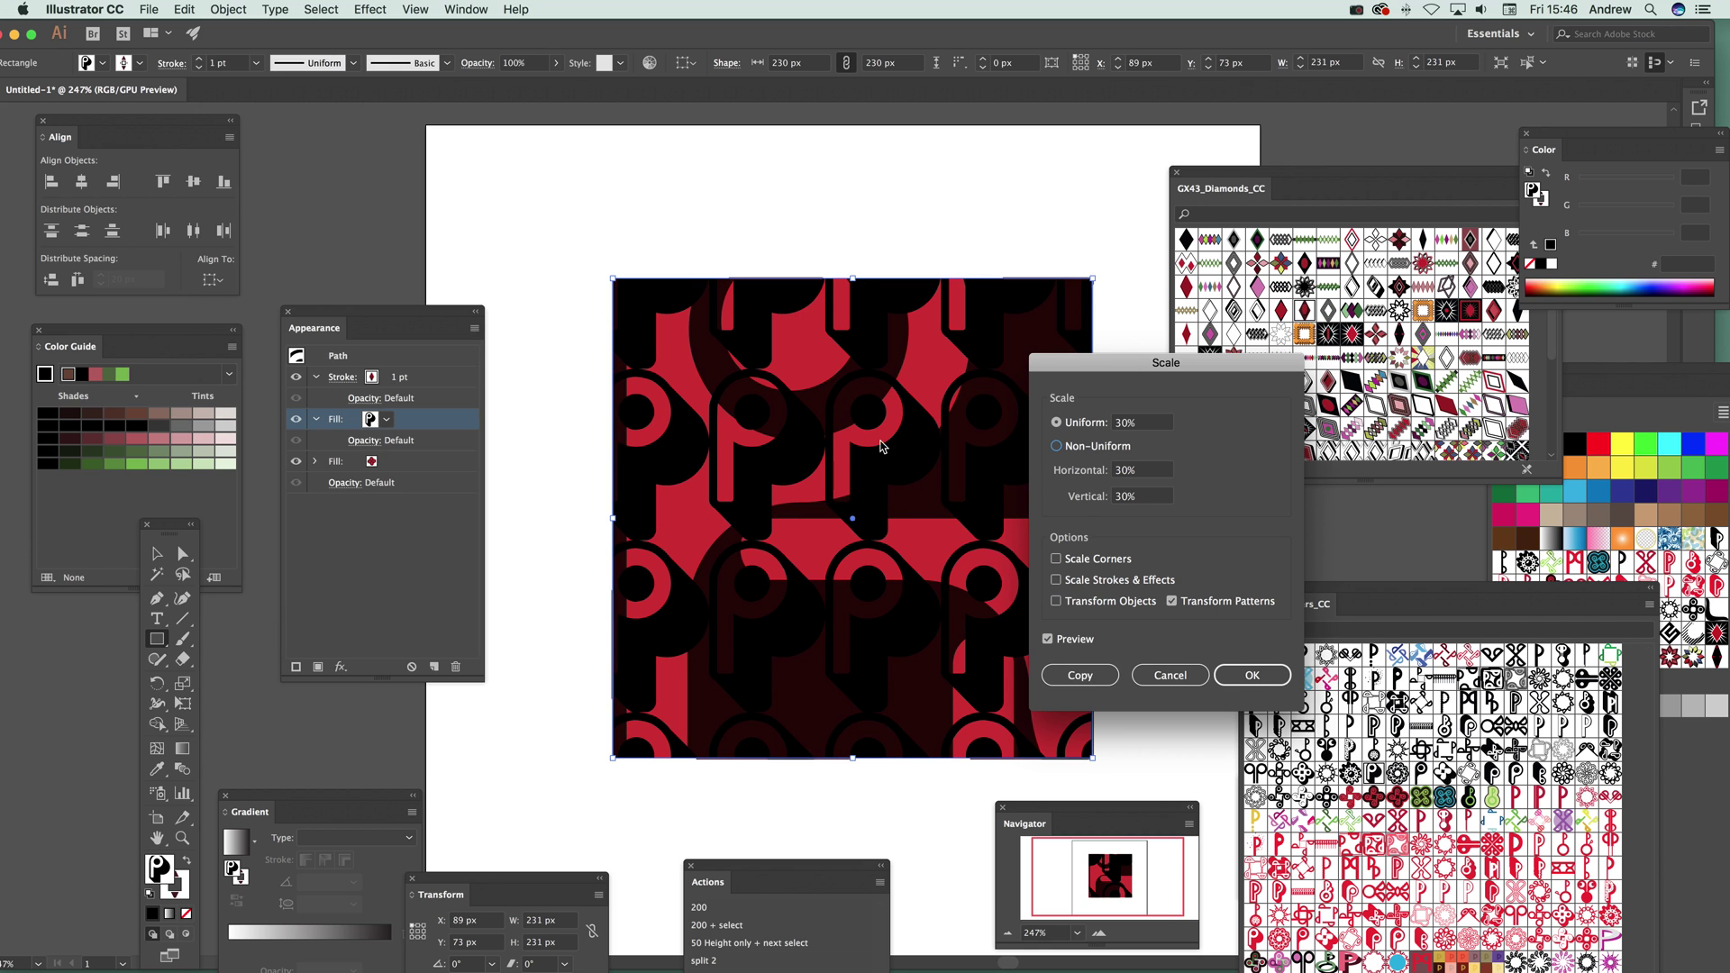
pyautogui.click(1229, 667)
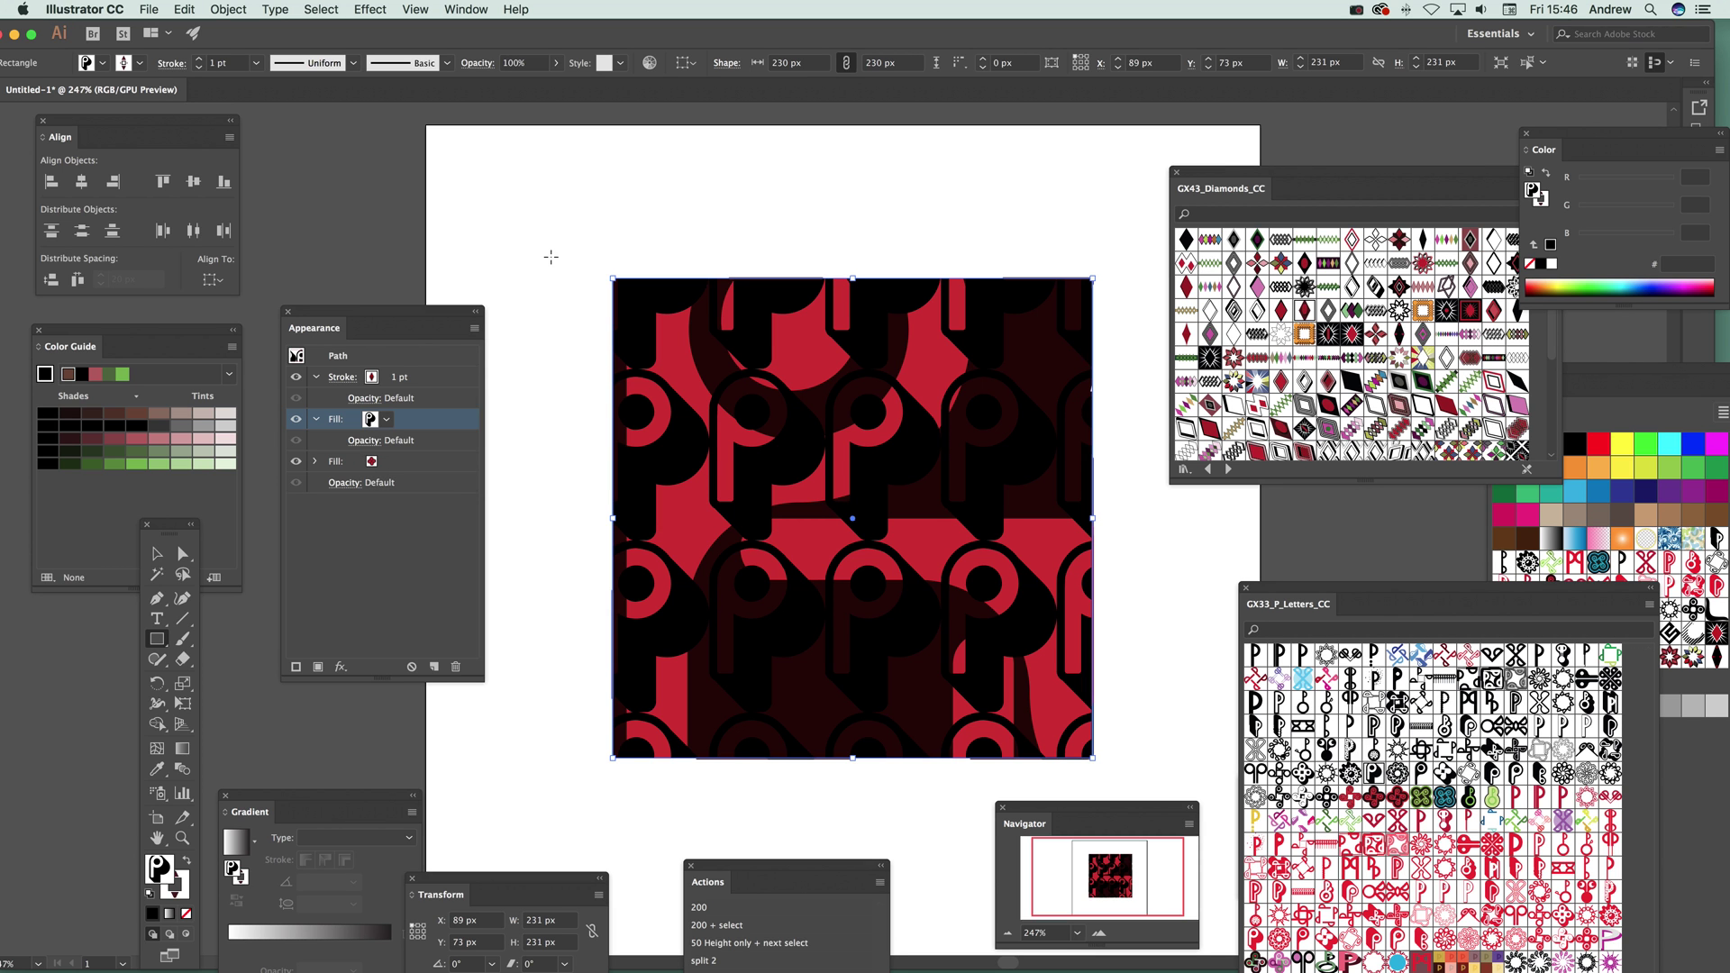
# Replace the square with a new one about 205 px wide, filled with the black P pattern at its original scale
pyautogui.press('Delete')
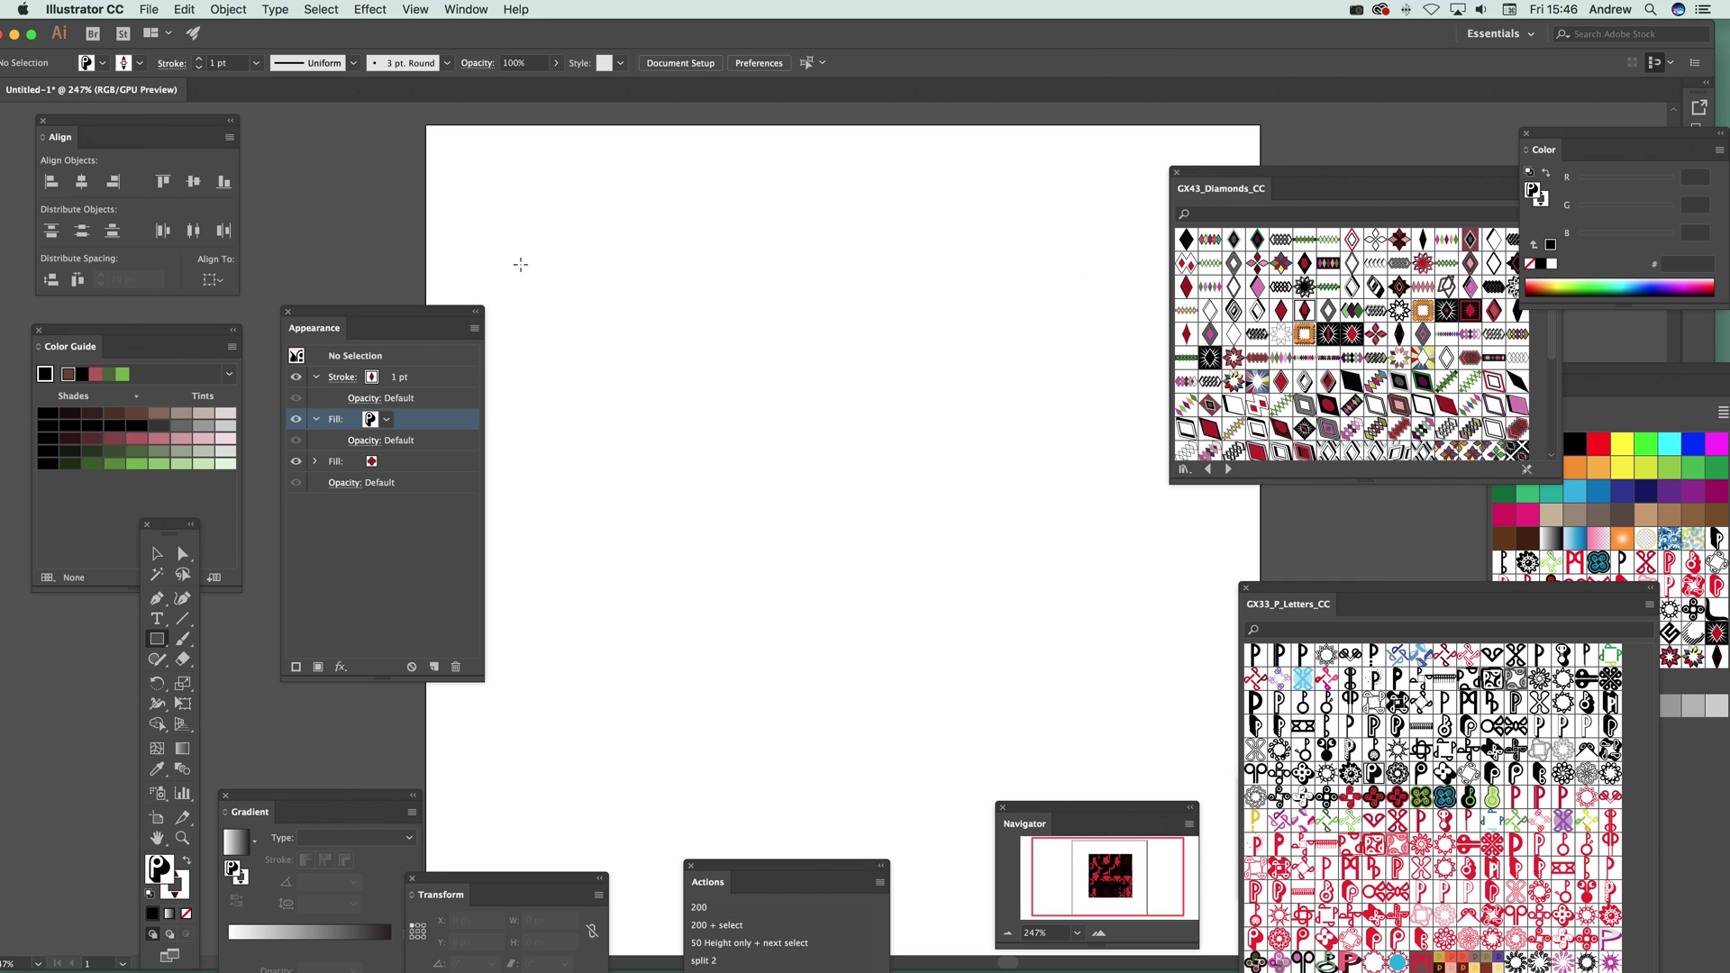
pyautogui.click(158, 639)
pyautogui.moveTo(579, 254); pyautogui.dragTo(1007, 681)
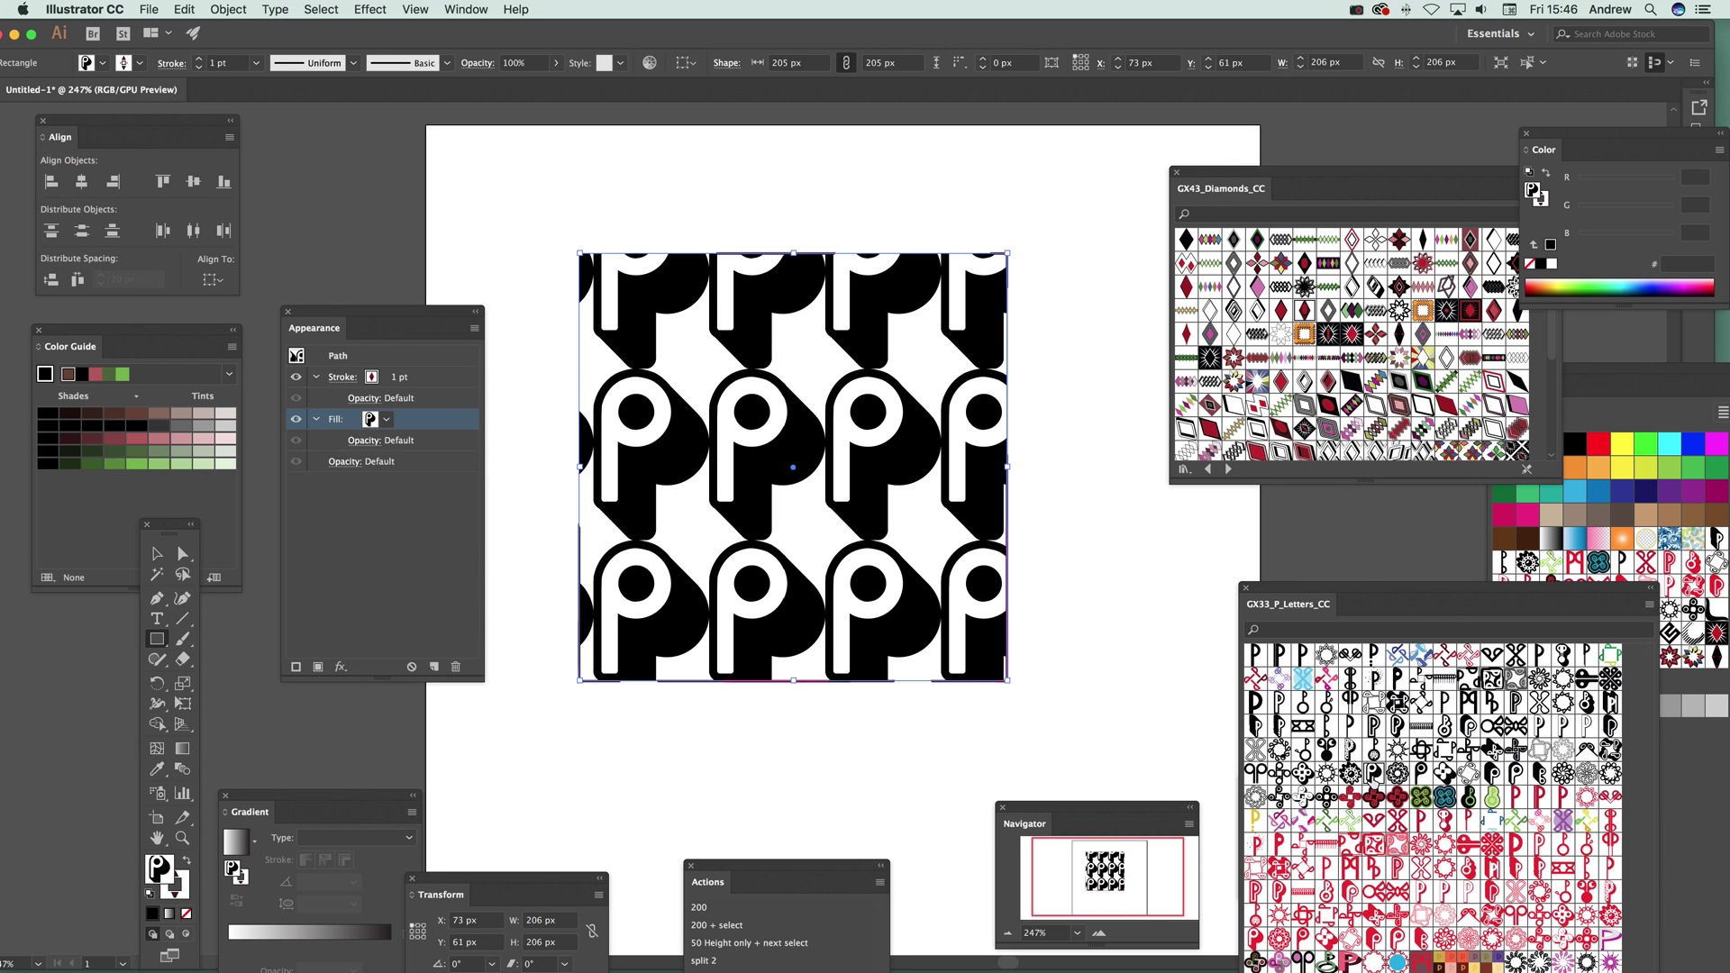
pyautogui.press('F2')
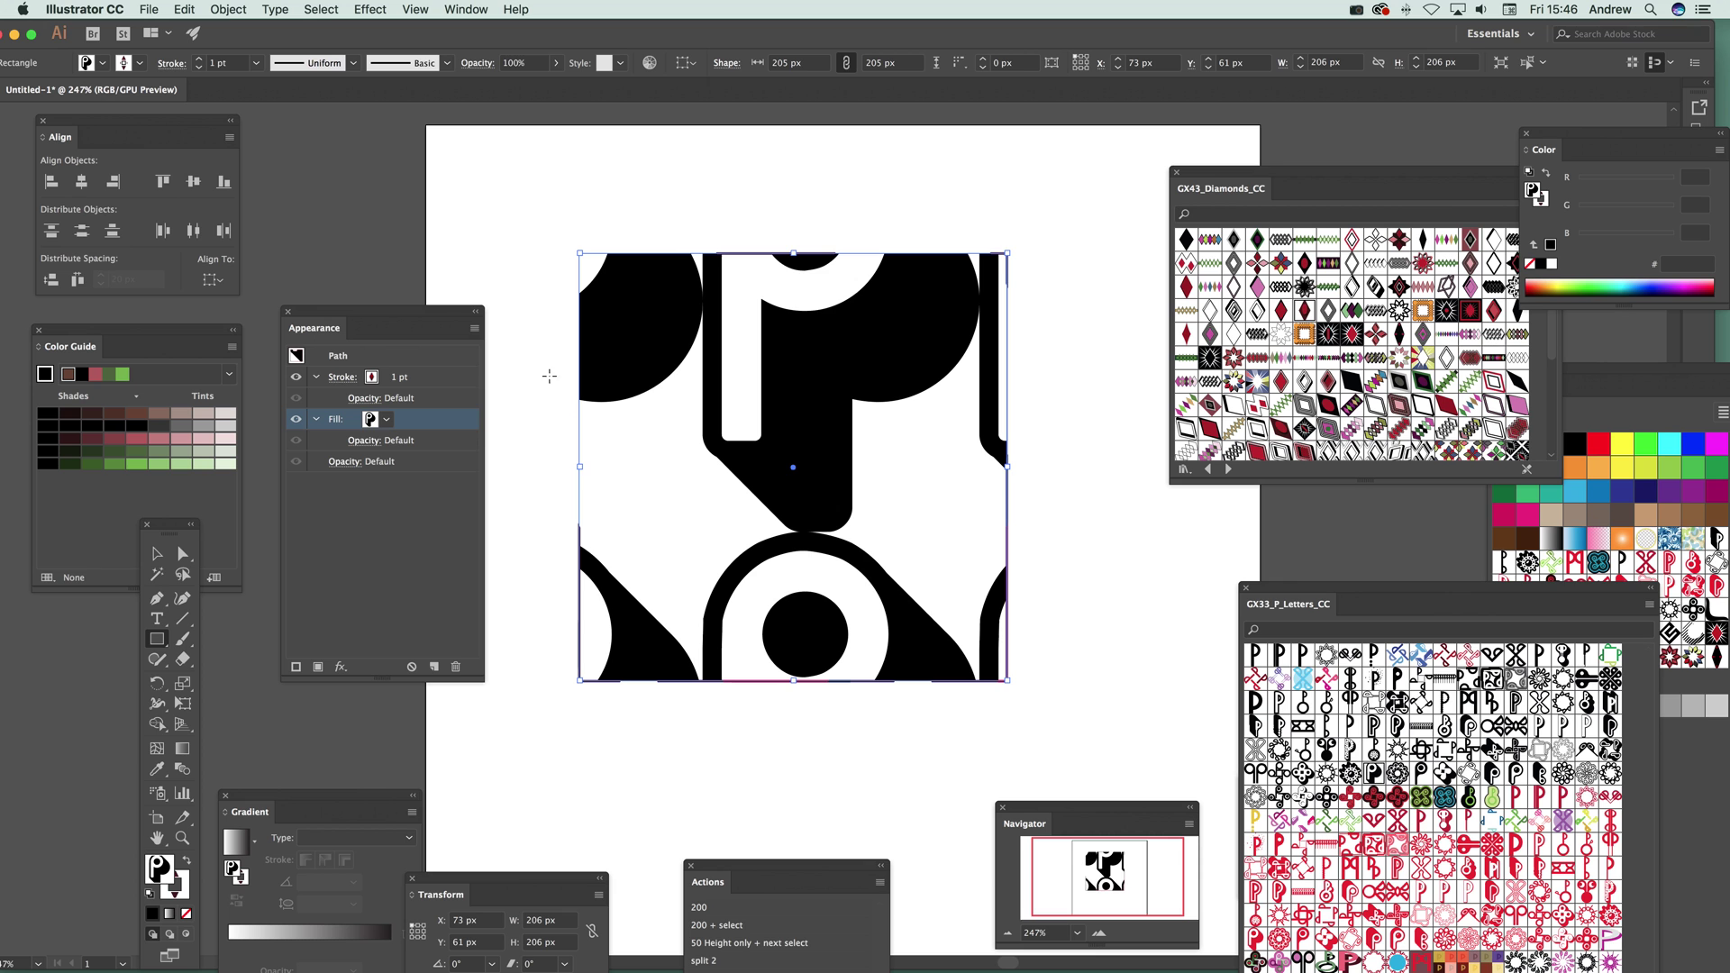
# Try the pink P pattern on the square's fill, then apply the blue multi-tone P pattern from GX33_P_Letters_CC
pyautogui.click(1304, 678)
pyautogui.click(1326, 678)
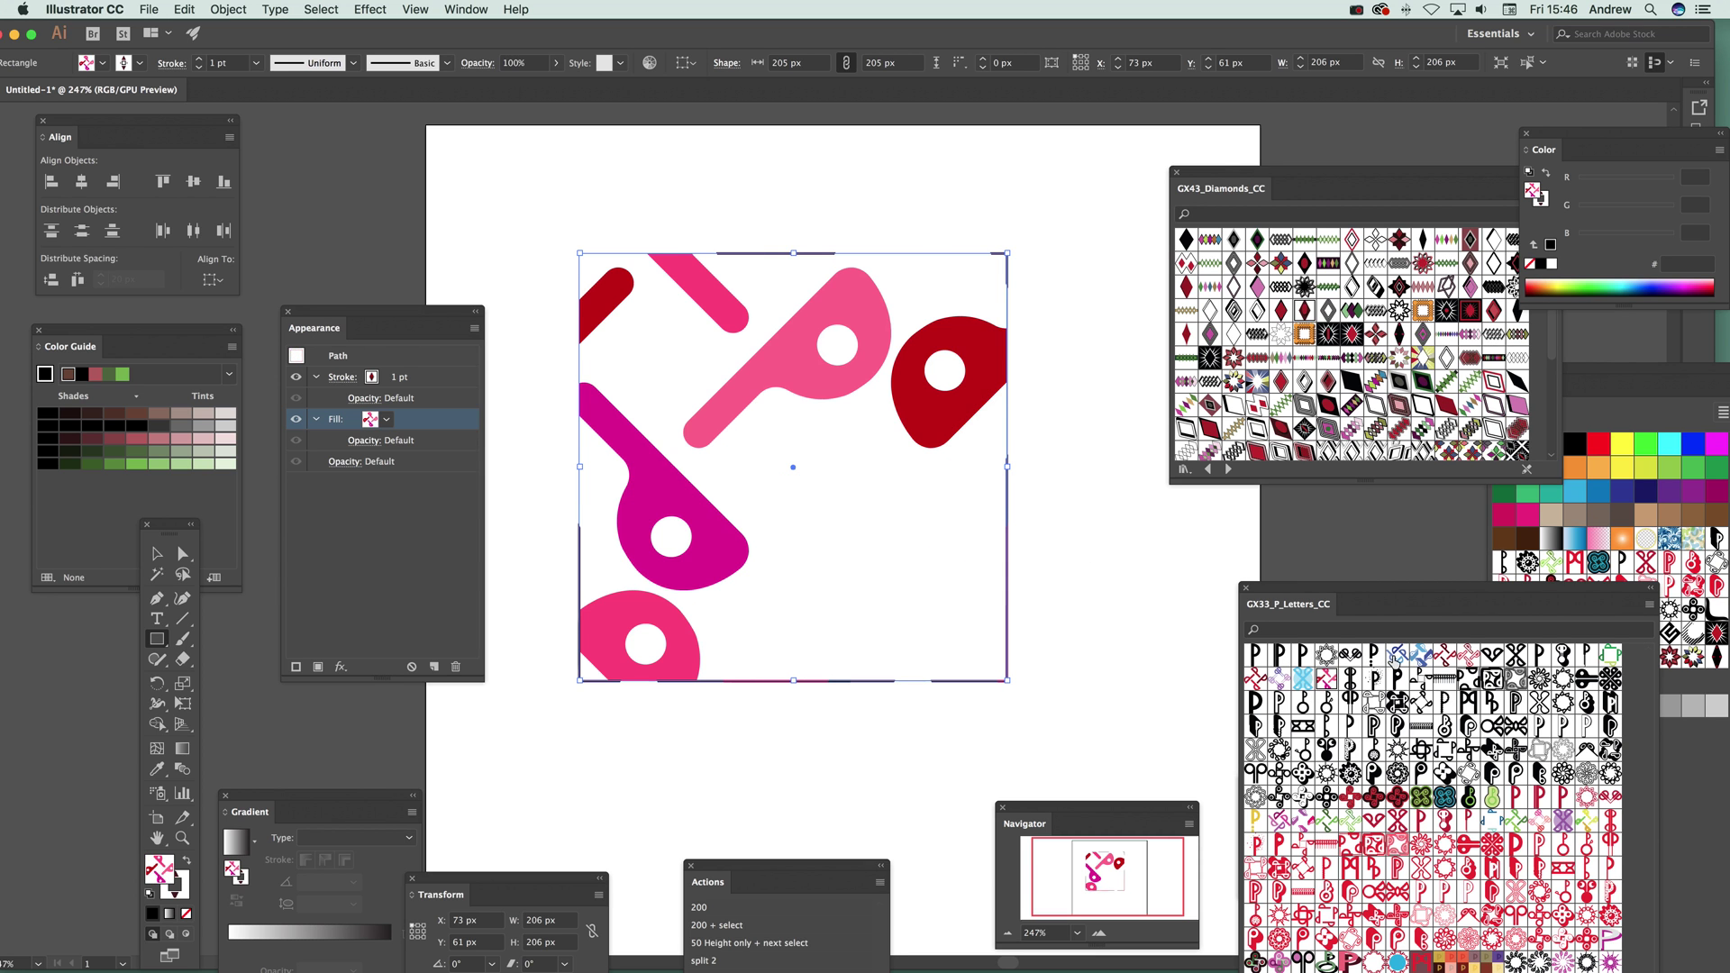
pyautogui.click(1396, 656)
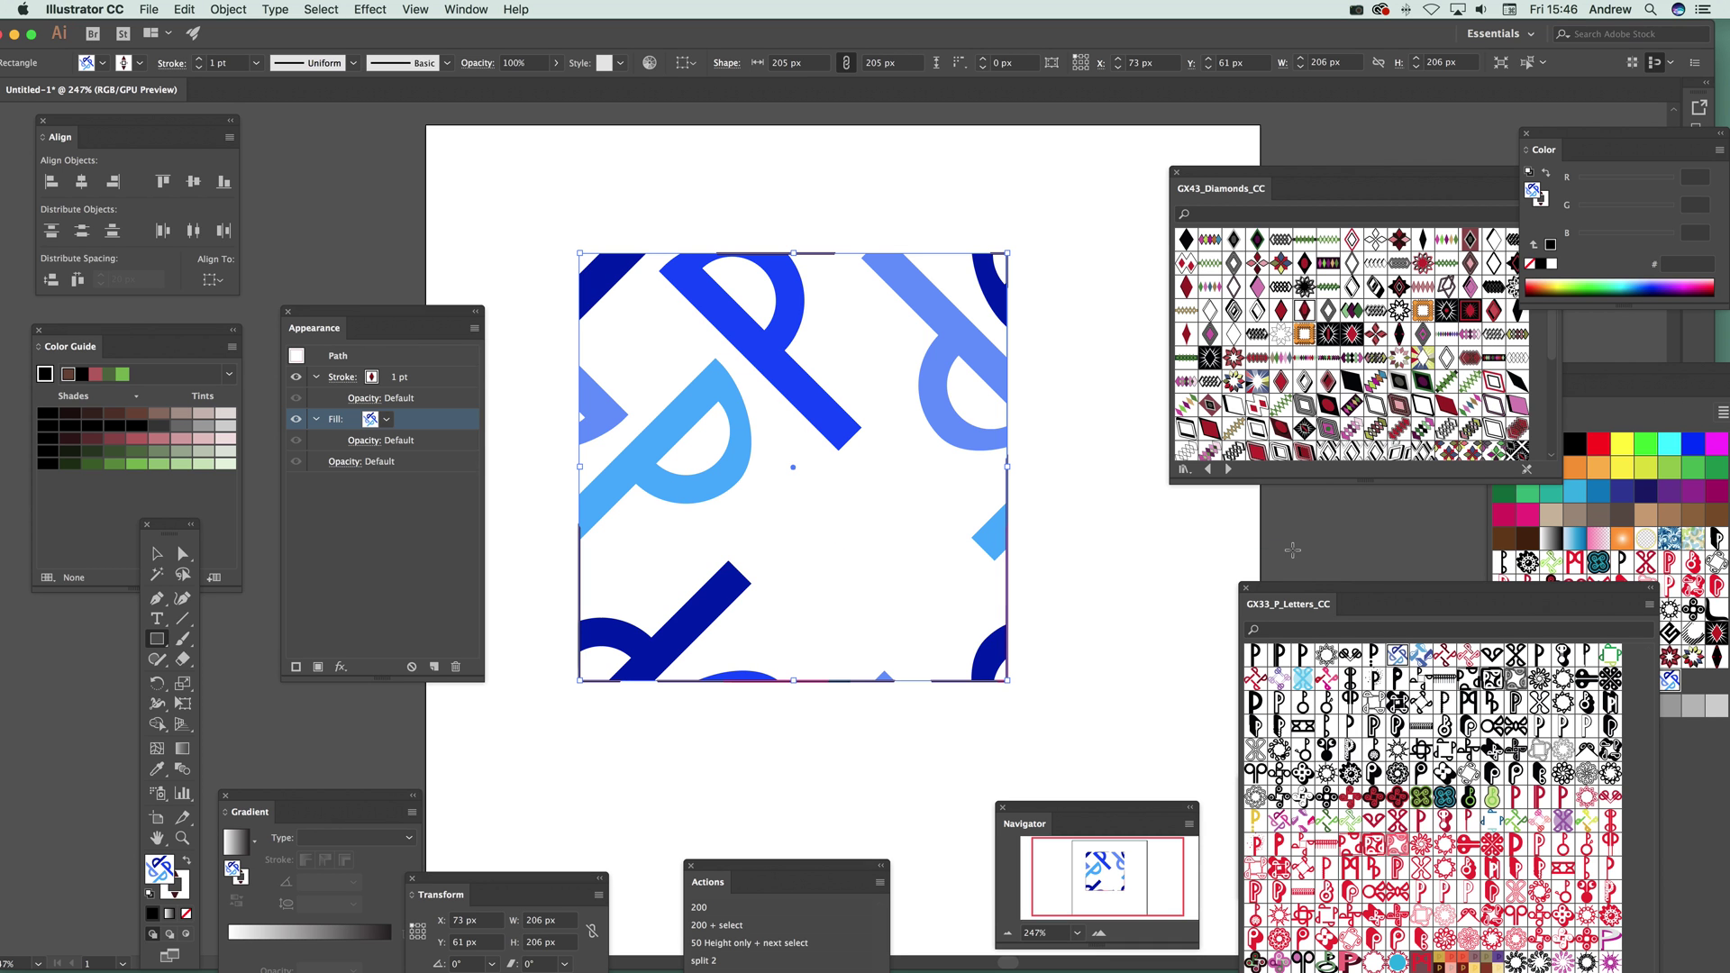
# Scale down and rotate only the blue P pattern inside the square, keeping the square's outline in place
pyautogui.click(183, 683)
pyautogui.moveTo(920, 398); pyautogui.dragTo(662, 347)
pyautogui.press('r')
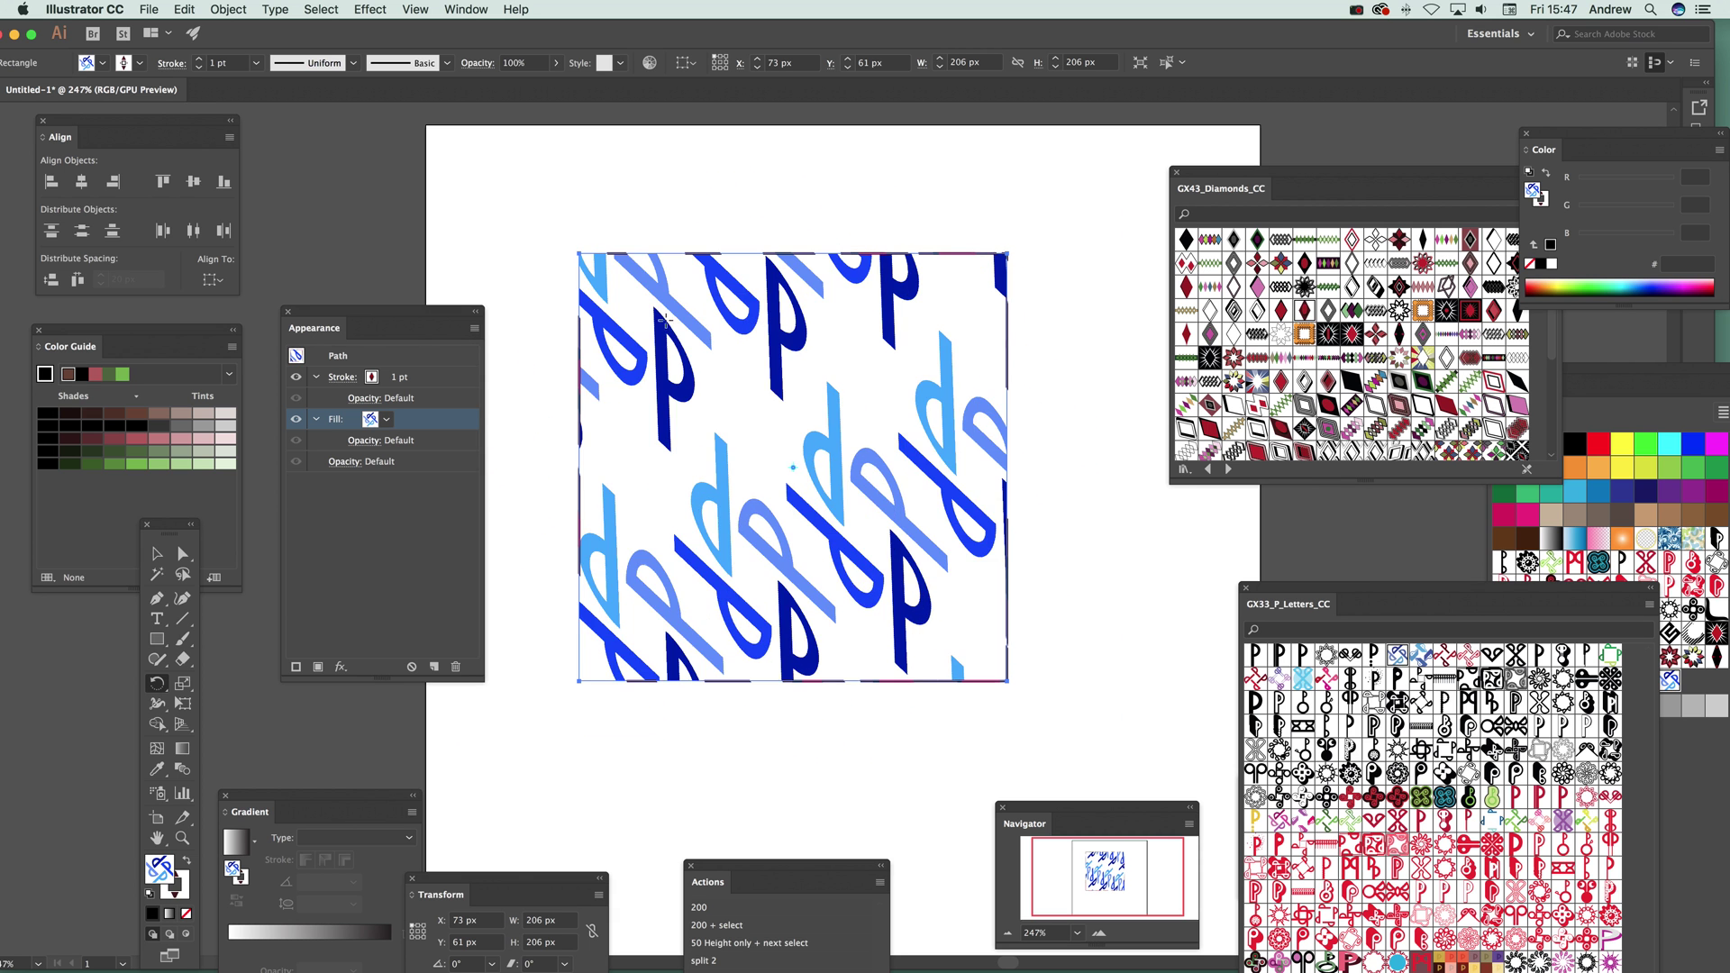
# Move the square 30 px left and 10 px up, then delete it
pyautogui.click(157, 556)
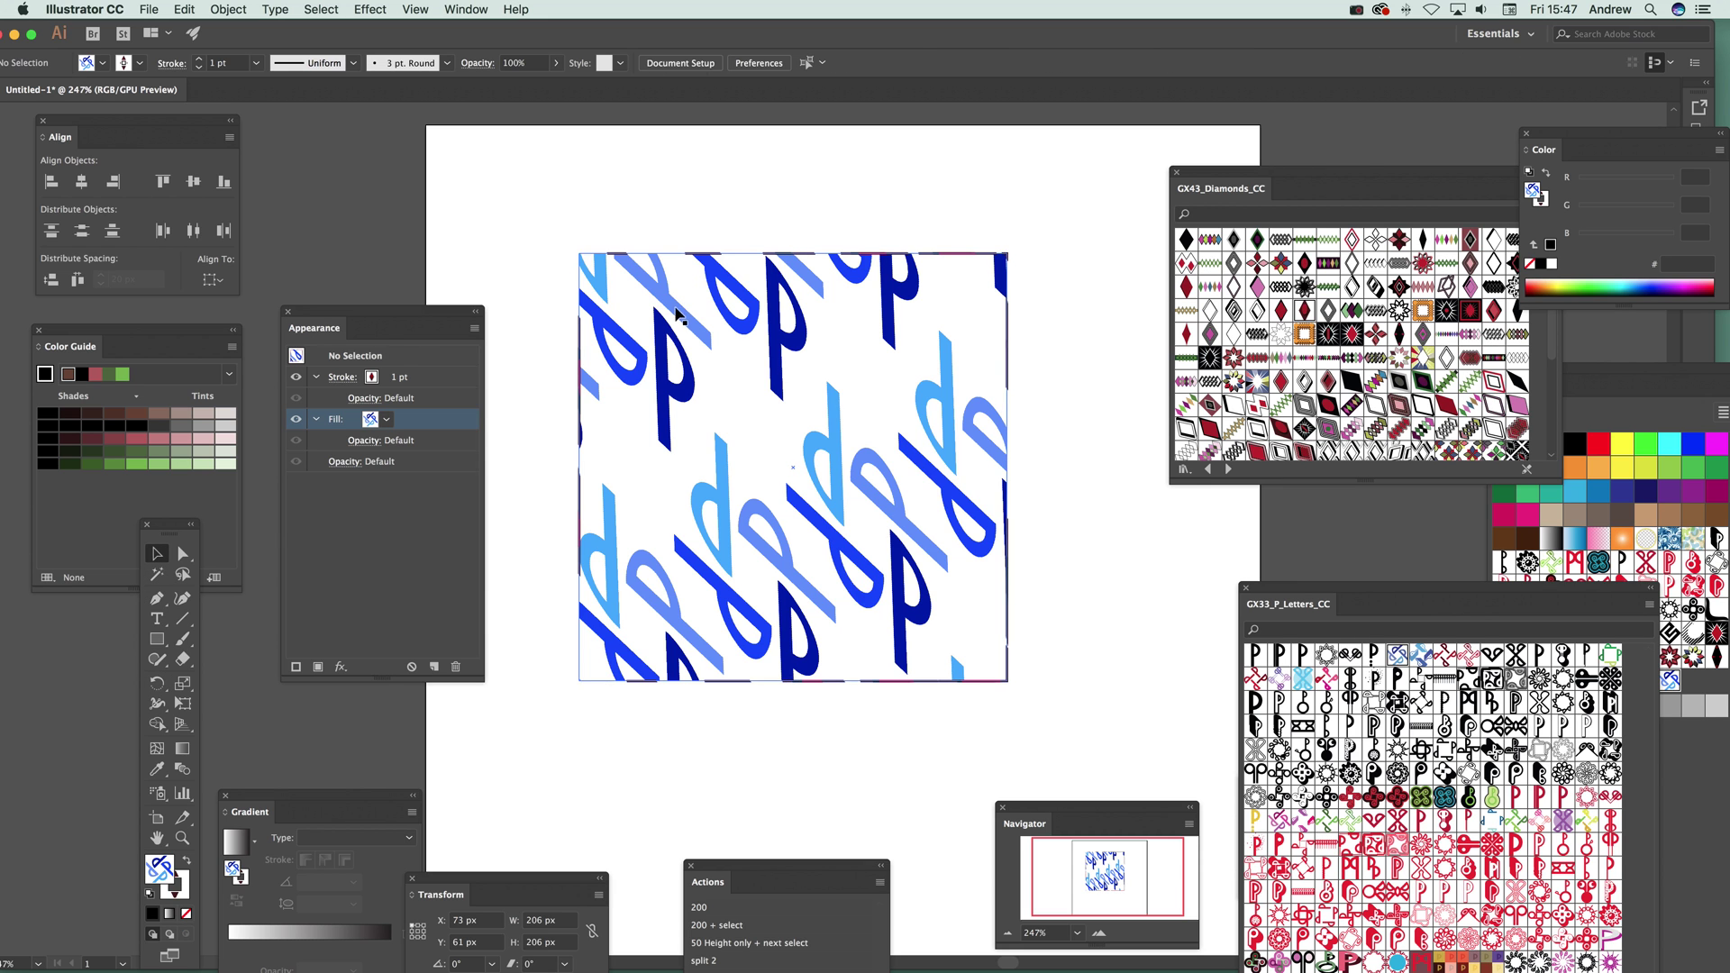
pyautogui.moveTo(669, 304); pyautogui.dragTo(608, 282)
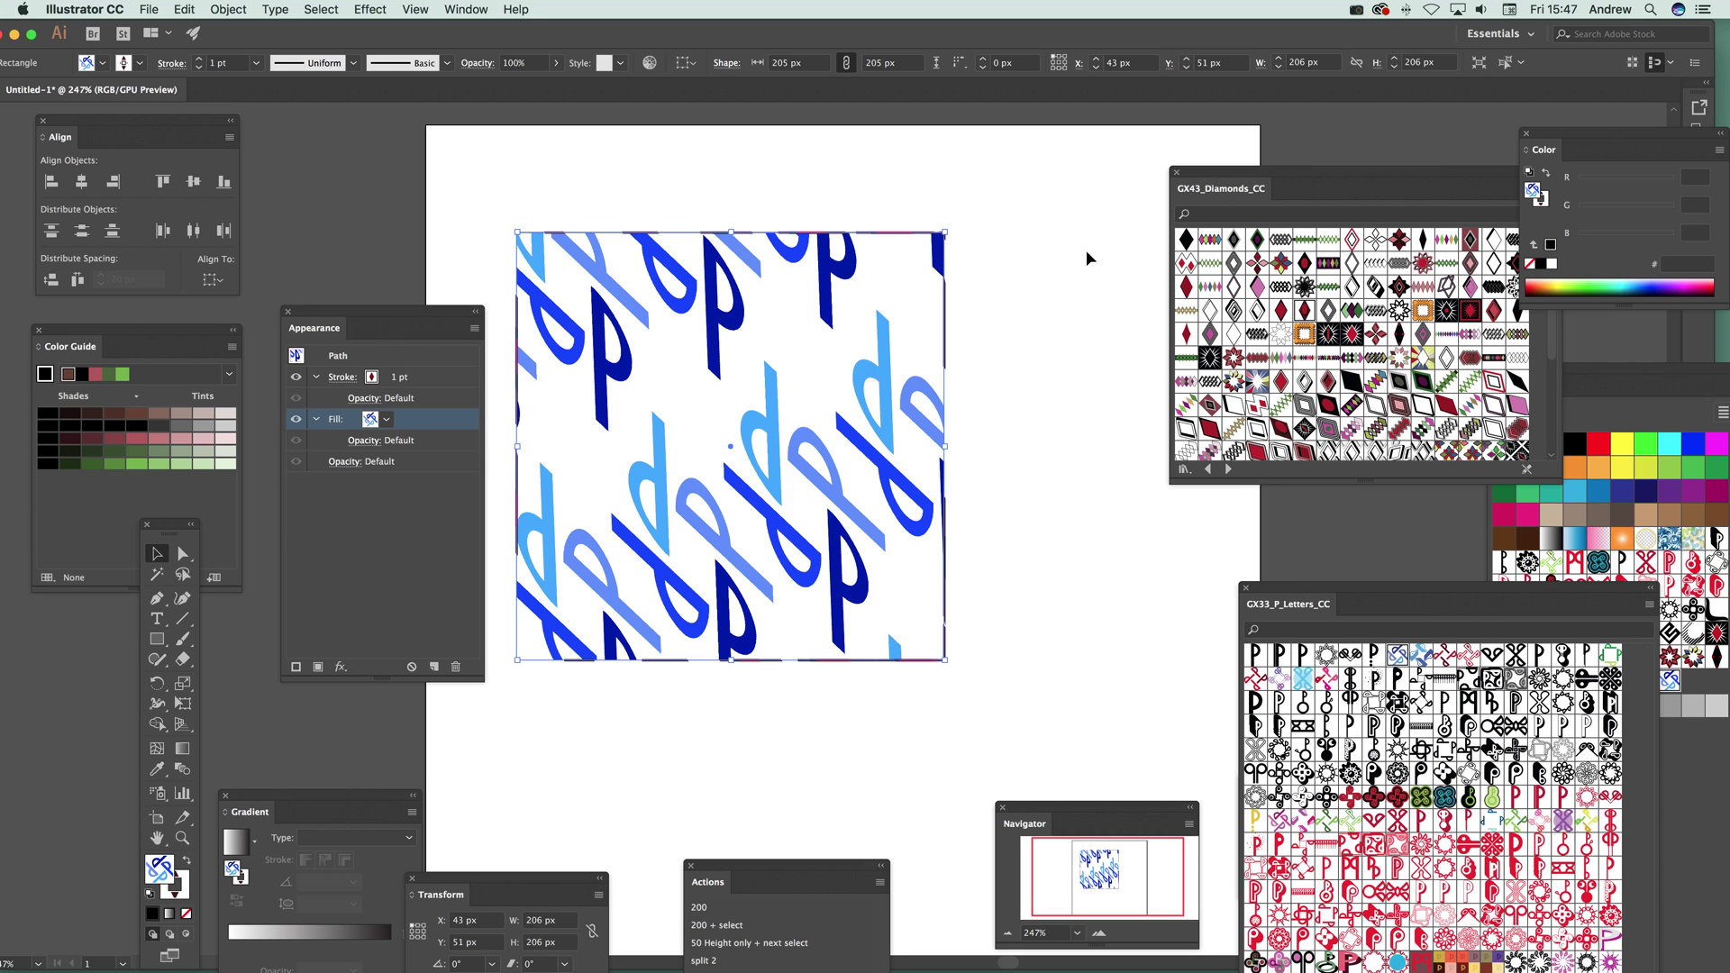
pyautogui.press('Delete')
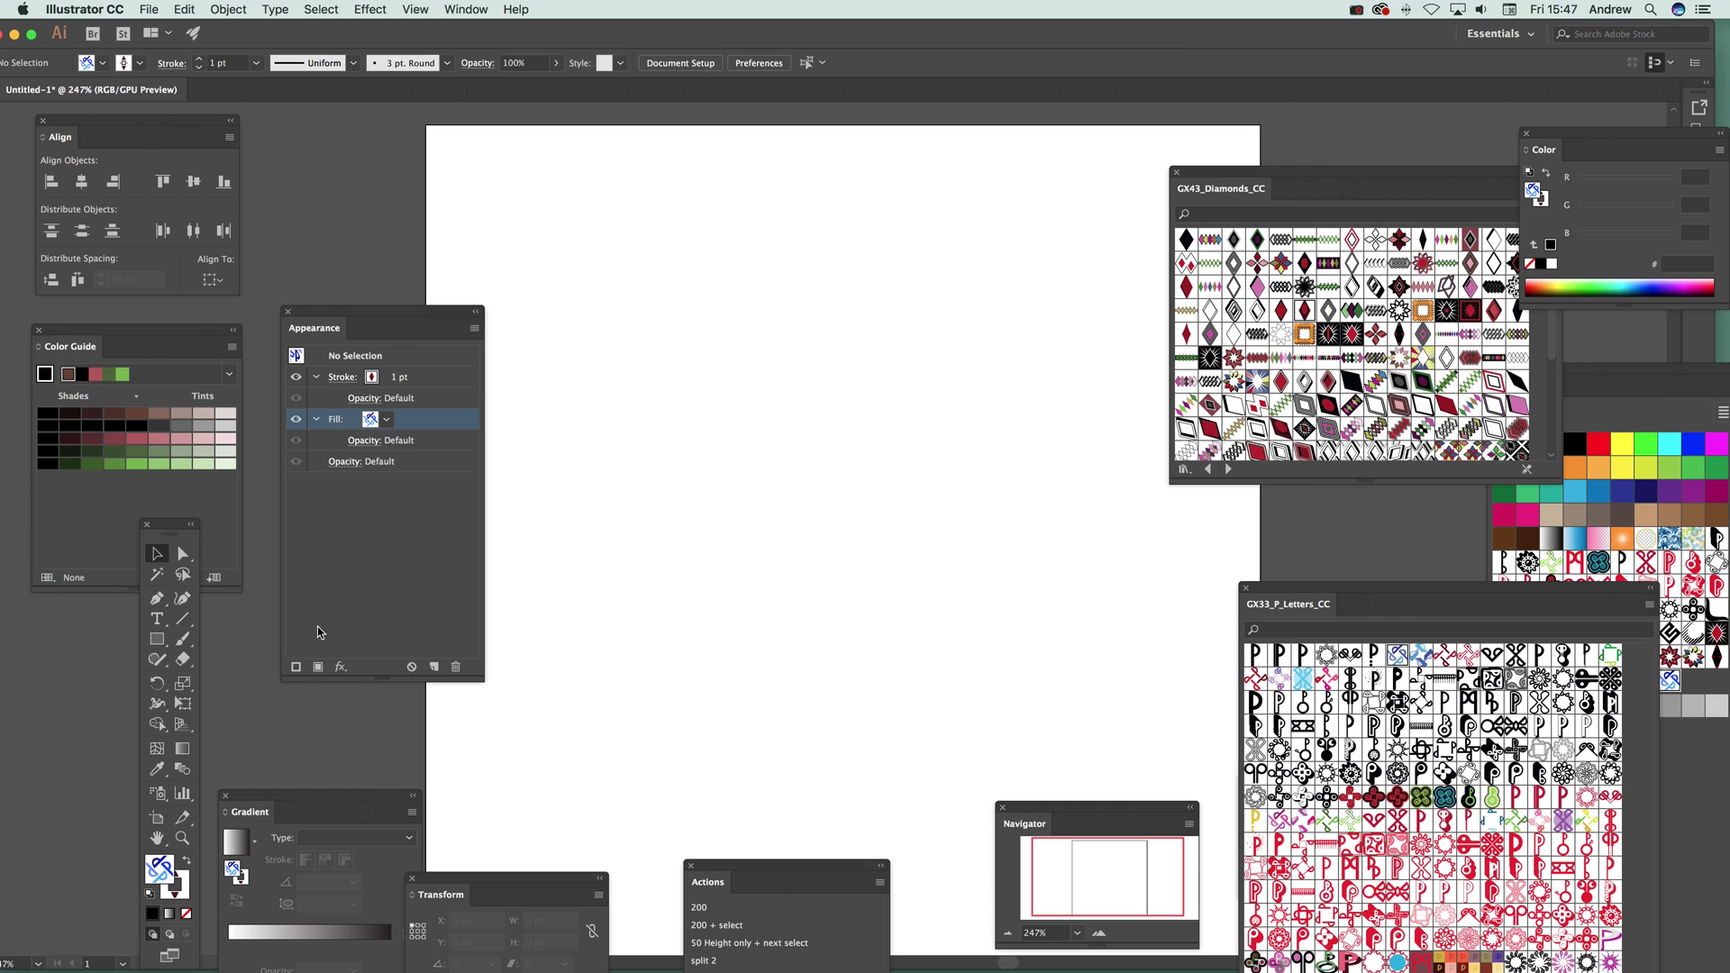
# Place a red diamond pattern from GX43_Diamonds_CC as artwork and shrink it to about 266 by 438 px over the artboard
pyautogui.click(157, 639)
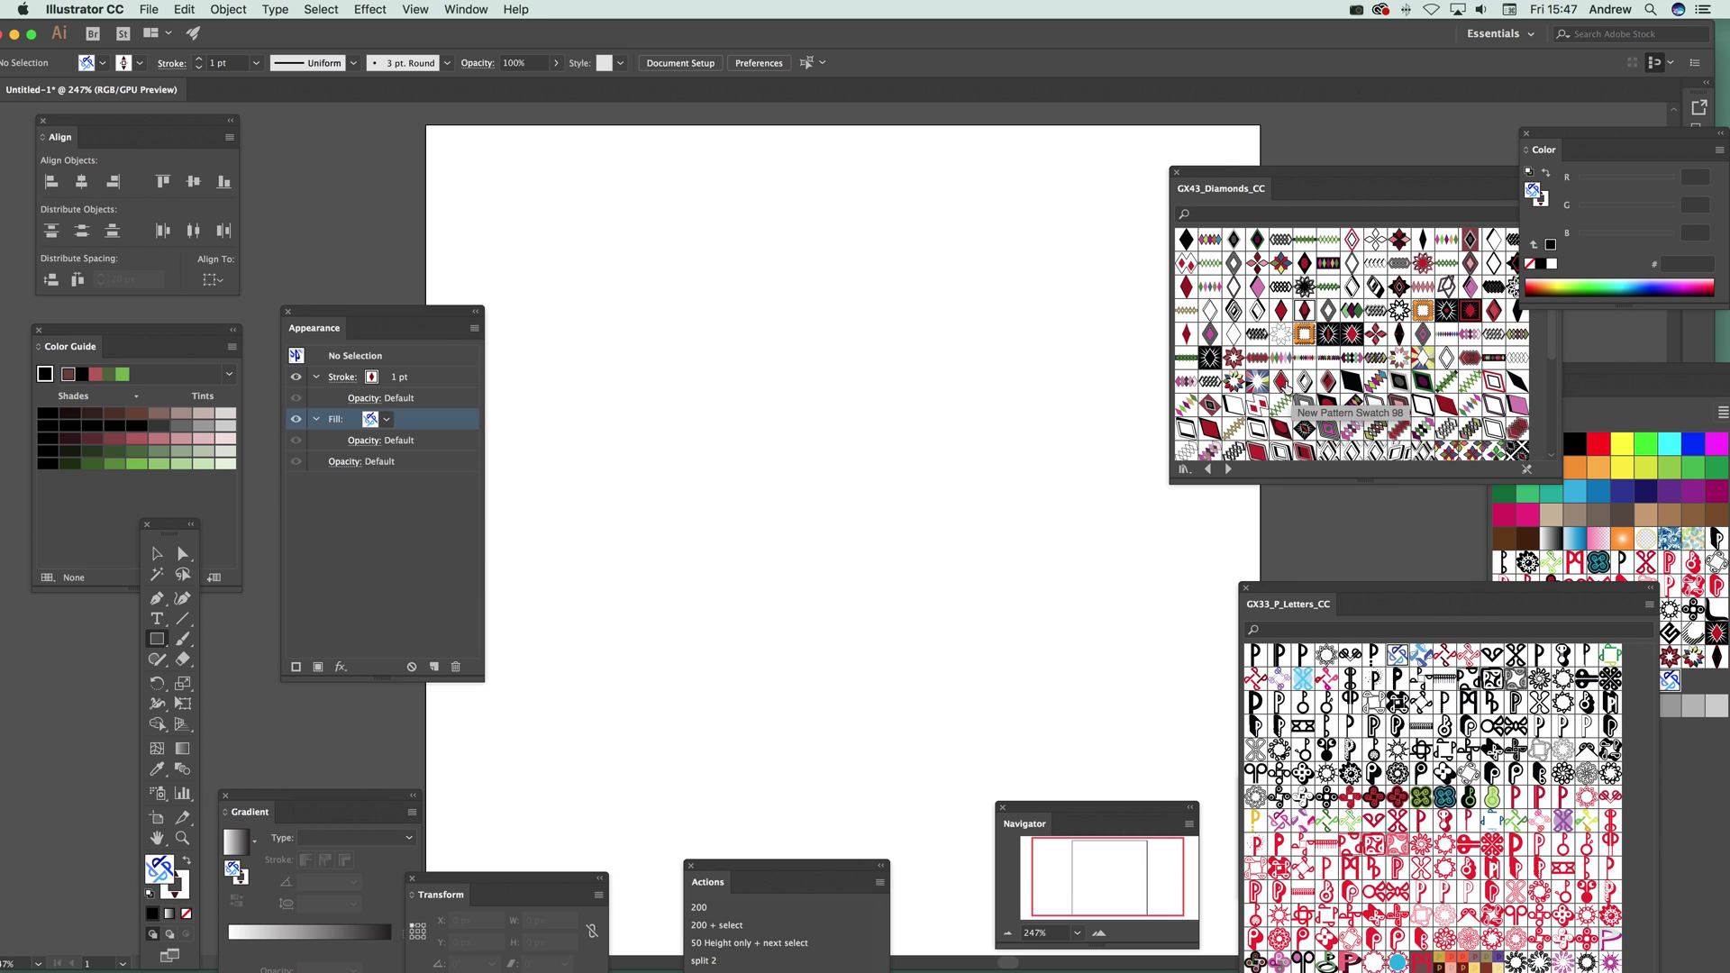
pyautogui.moveTo(1286, 390); pyautogui.dragTo(757, 345)
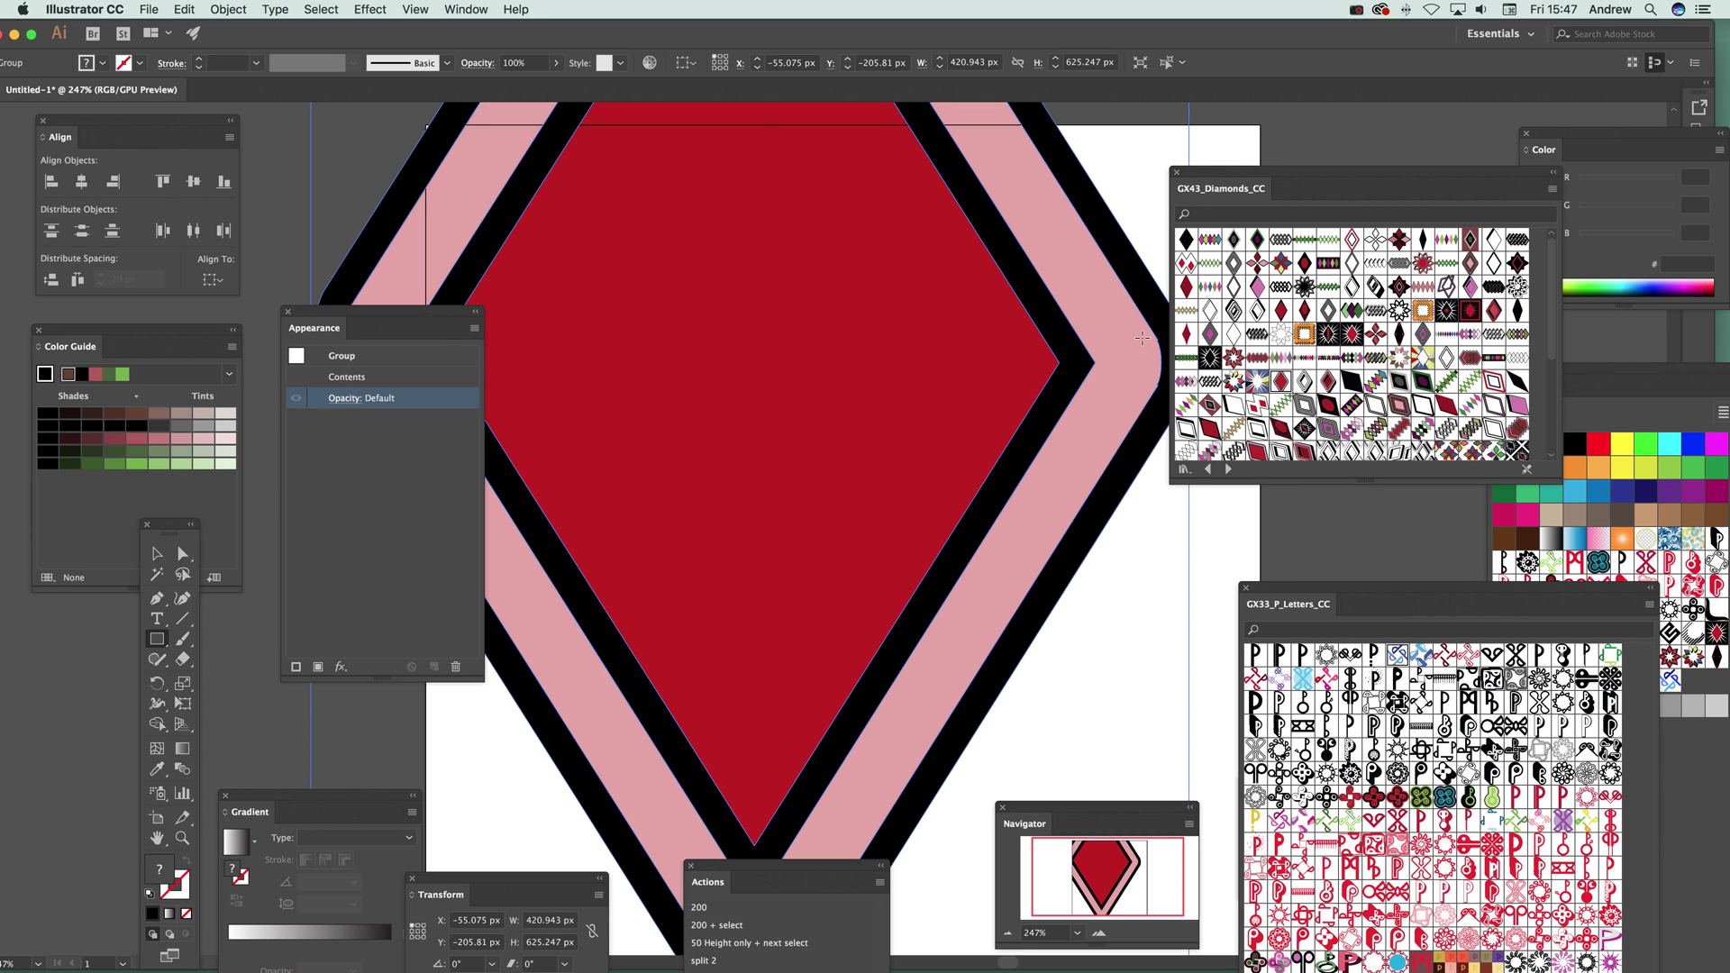
pyautogui.click(1007, 934)
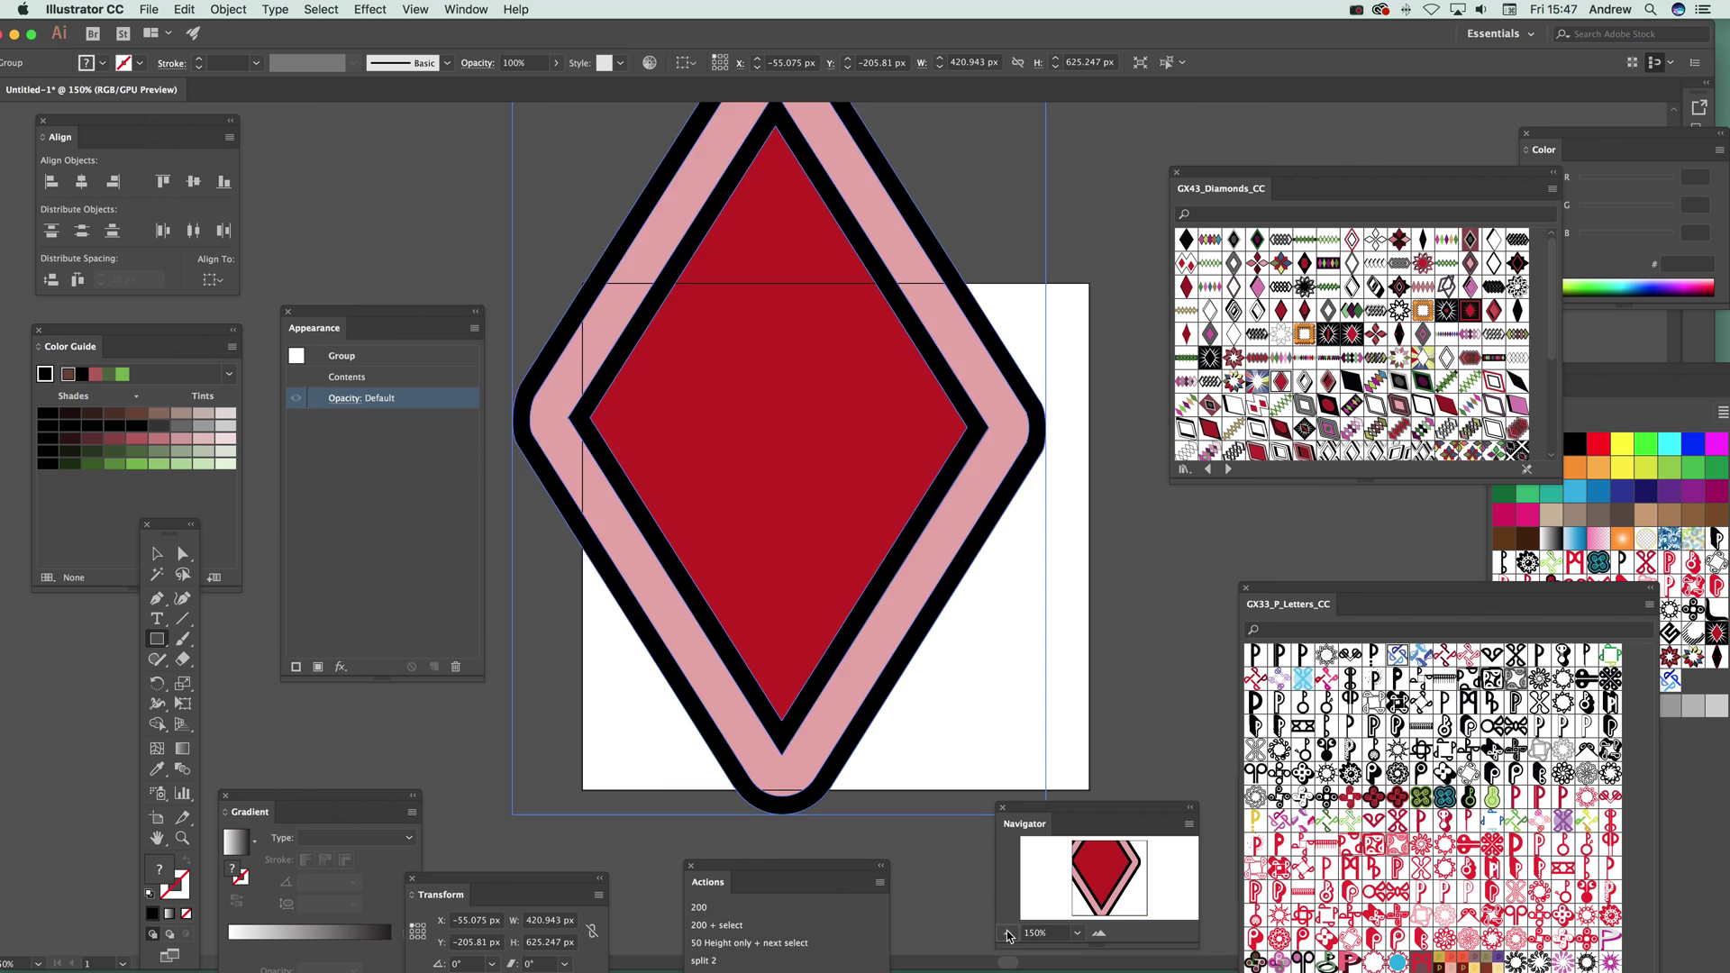
pyautogui.click(1008, 934)
pyautogui.click(164, 553)
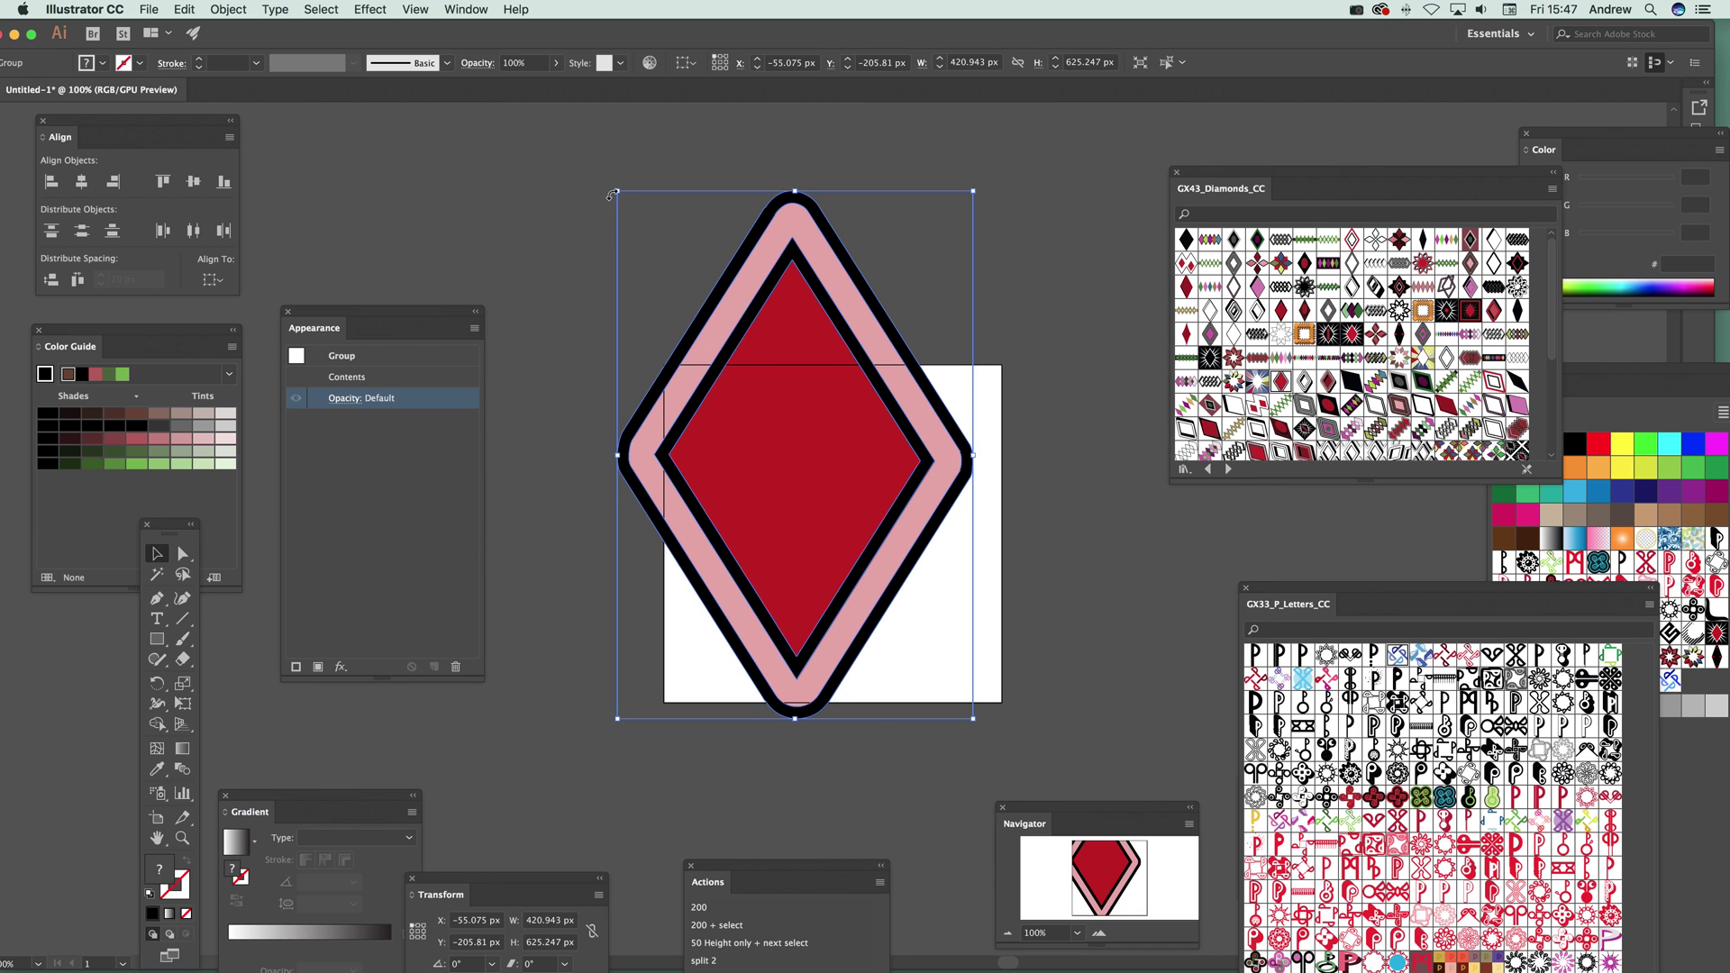
pyautogui.moveTo(618, 191); pyautogui.dragTo(749, 349)
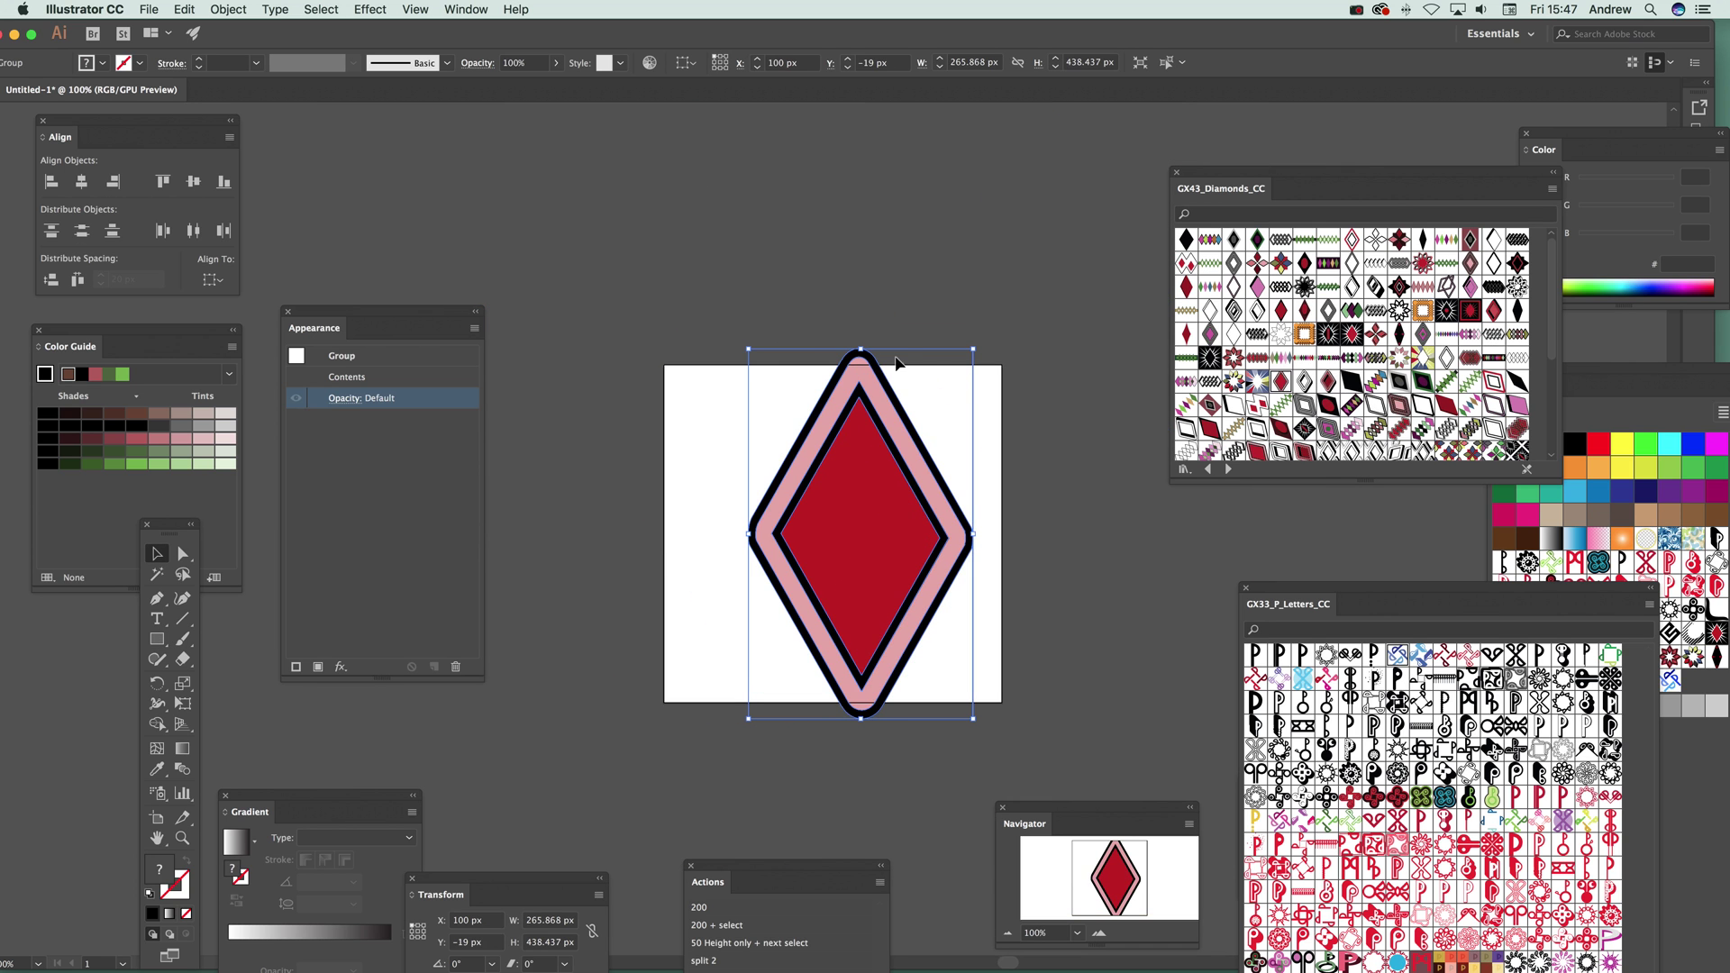
# Try recoloring the diamond with a changed color order in Recolor Artwork, then cancel the recoloring
pyautogui.click(123, 584)
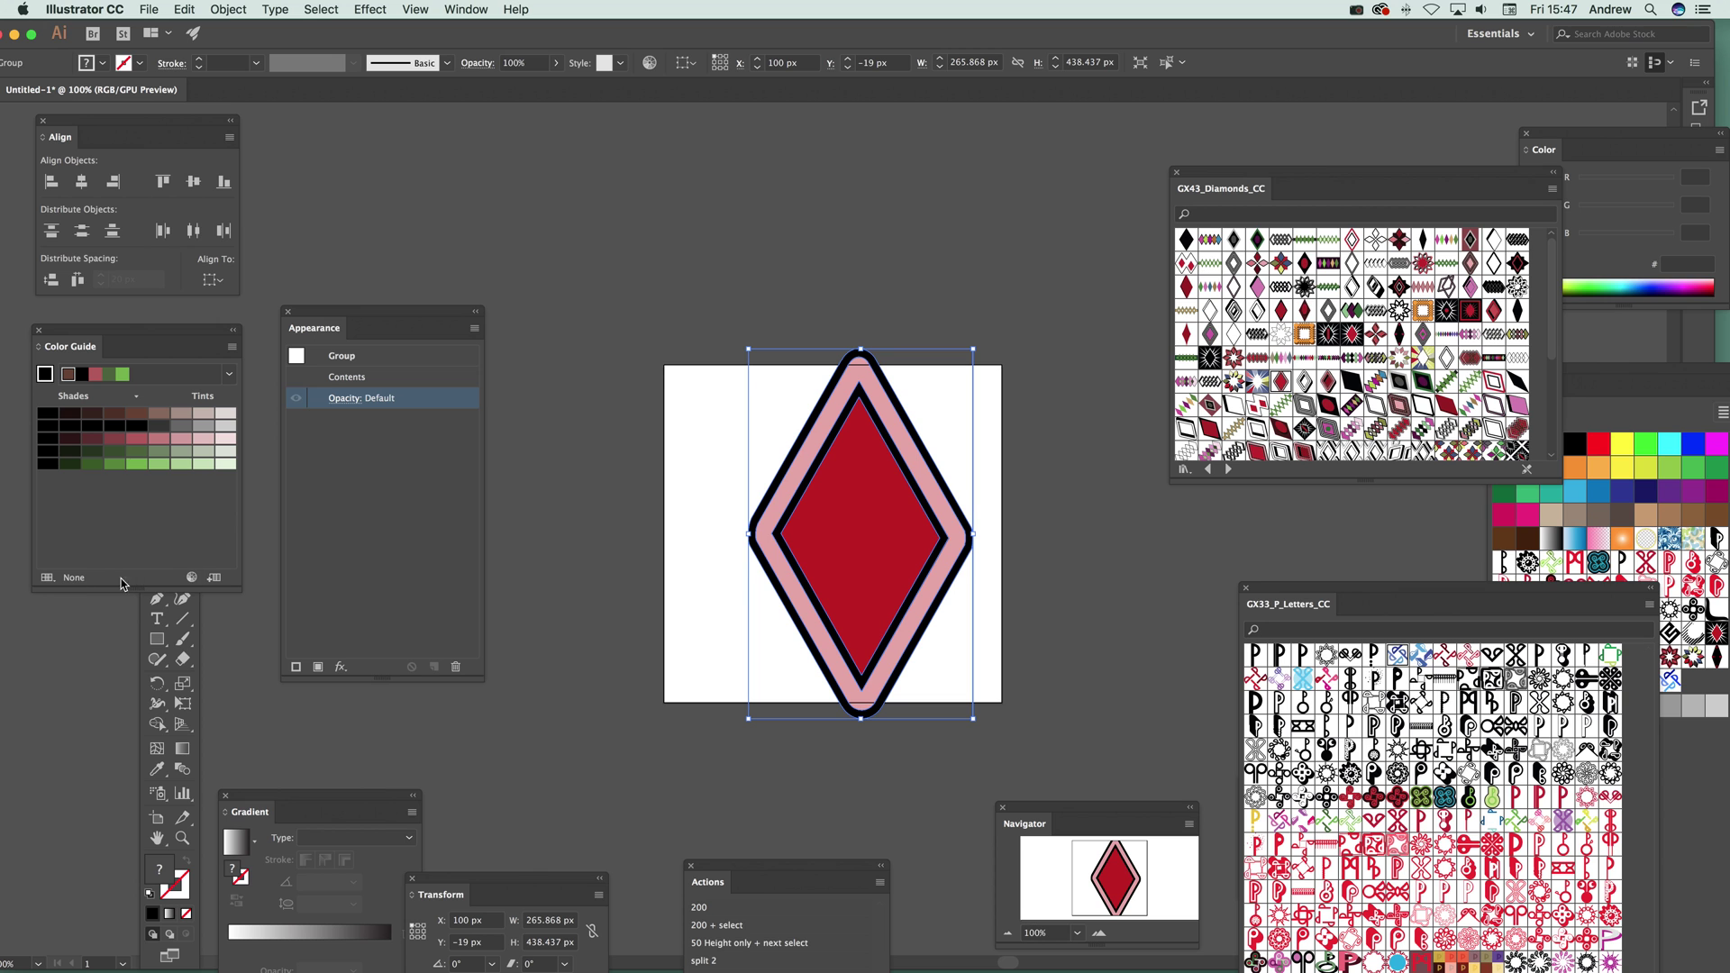
pyautogui.click(213, 577)
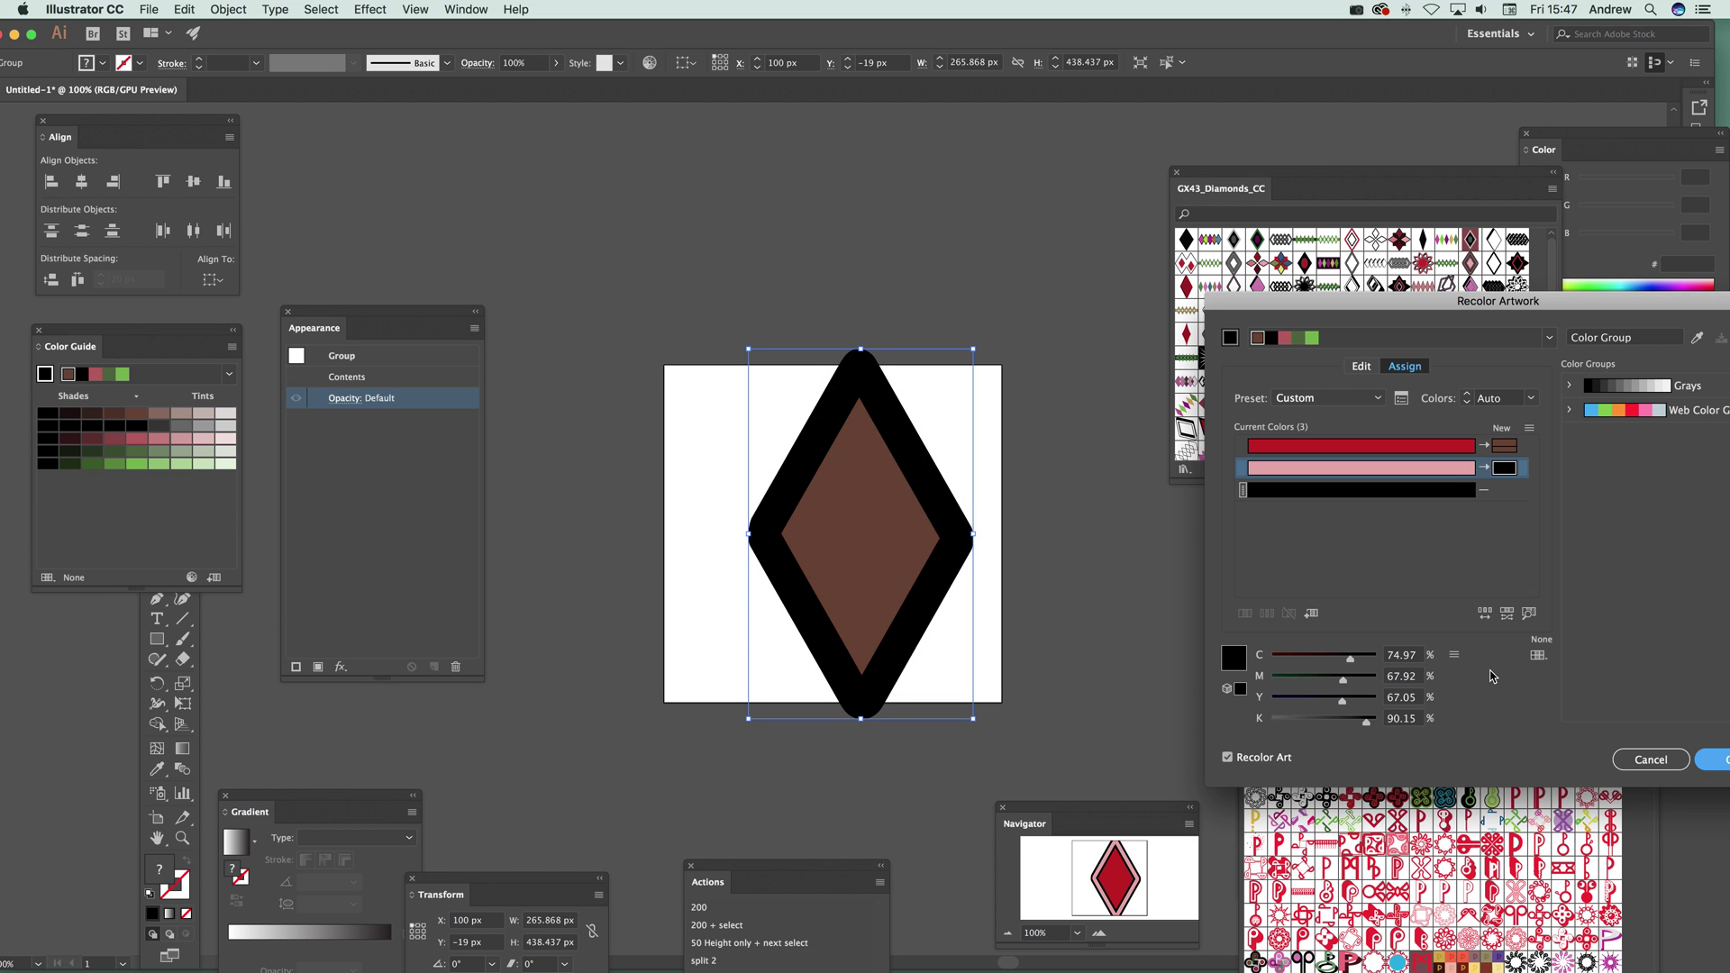
pyautogui.click(1485, 612)
pyautogui.click(1485, 613)
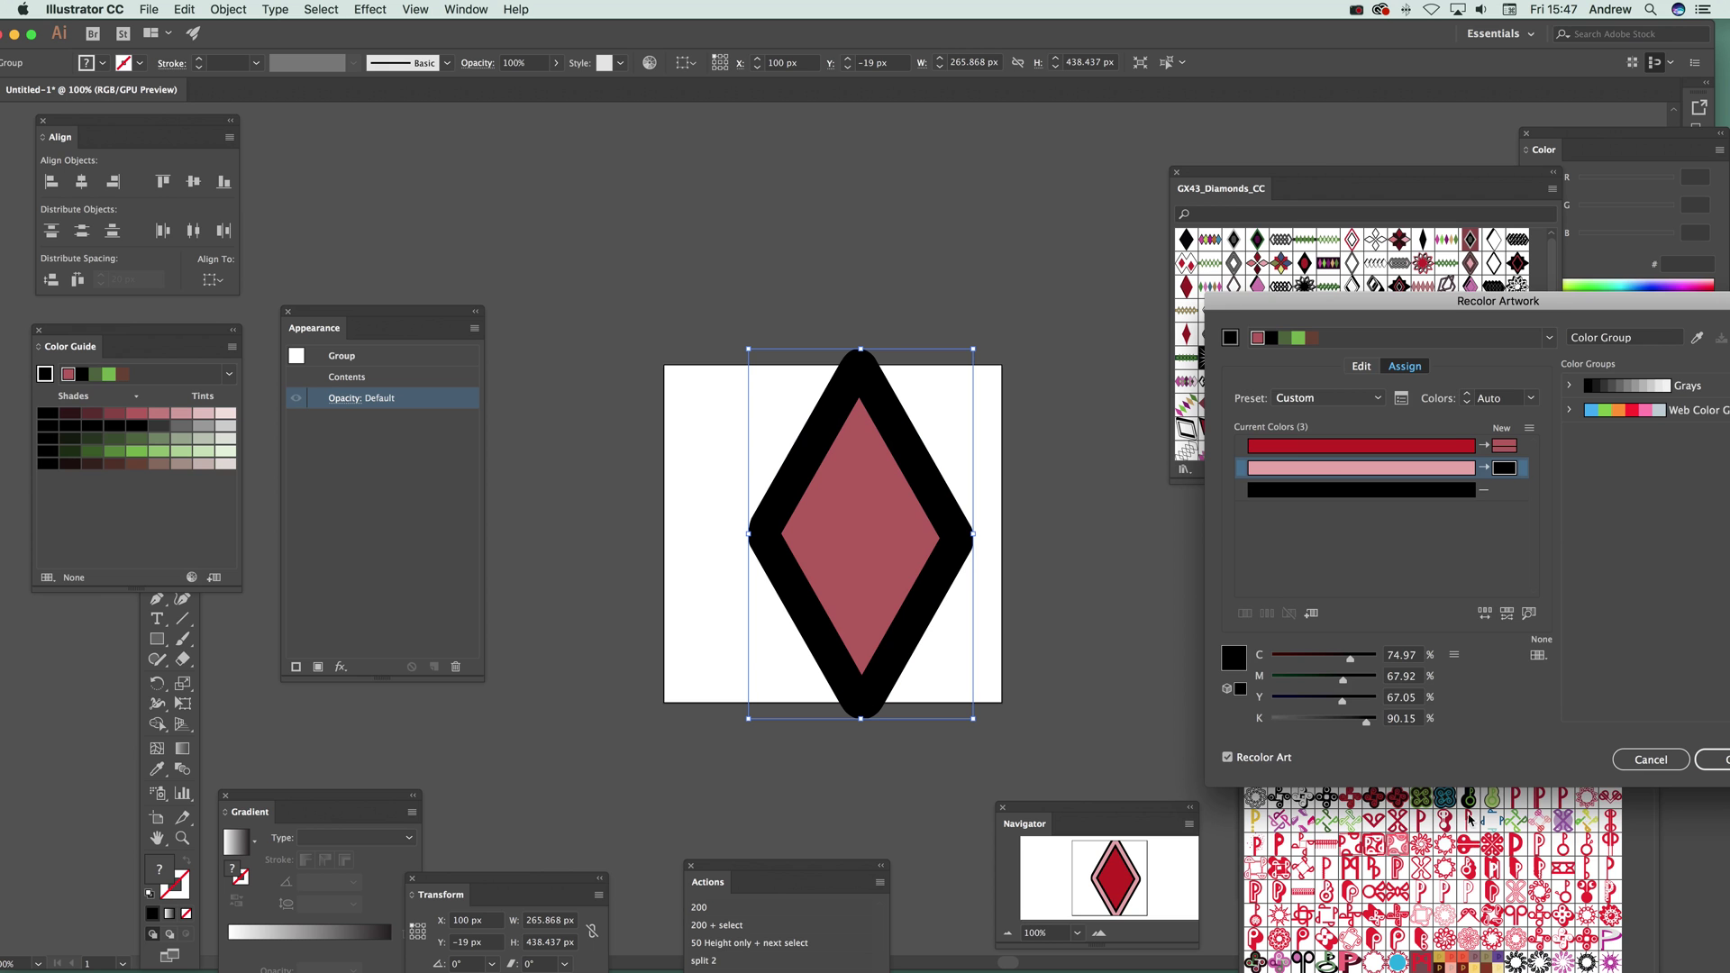
pyautogui.click(1651, 760)
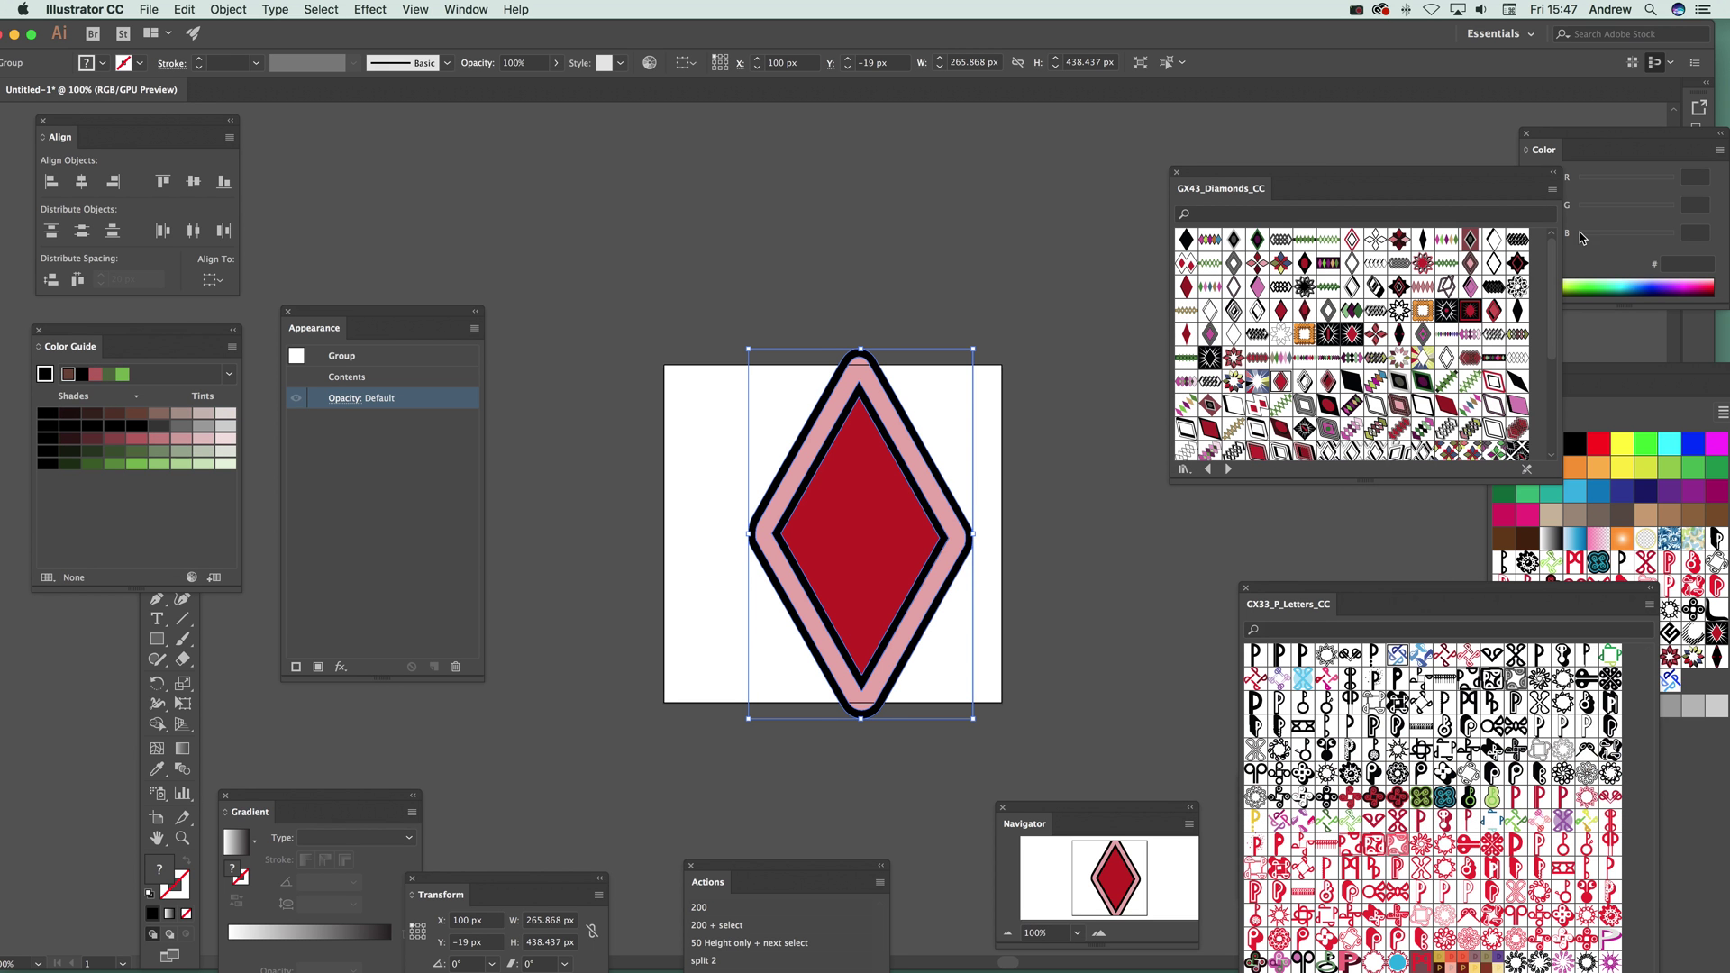
# Save the diamond as a dynamic Movie Clip symbol named New Symbol and delete it from the artboard
pyautogui.click(478, 10)
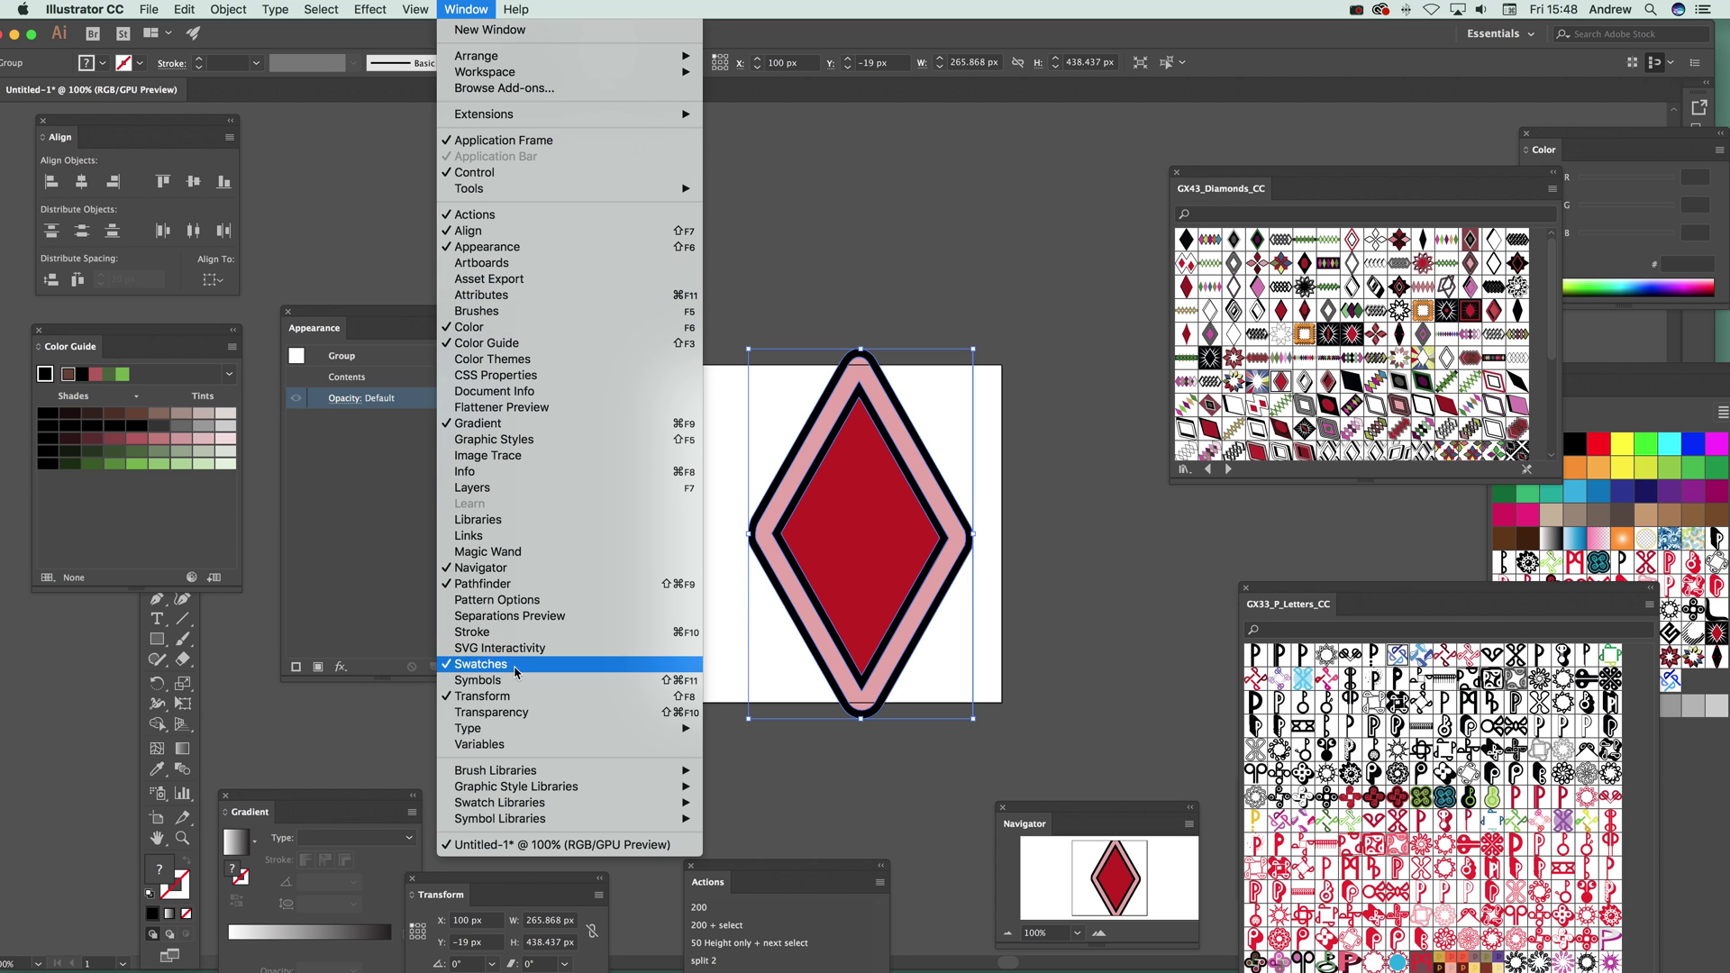
pyautogui.click(507, 682)
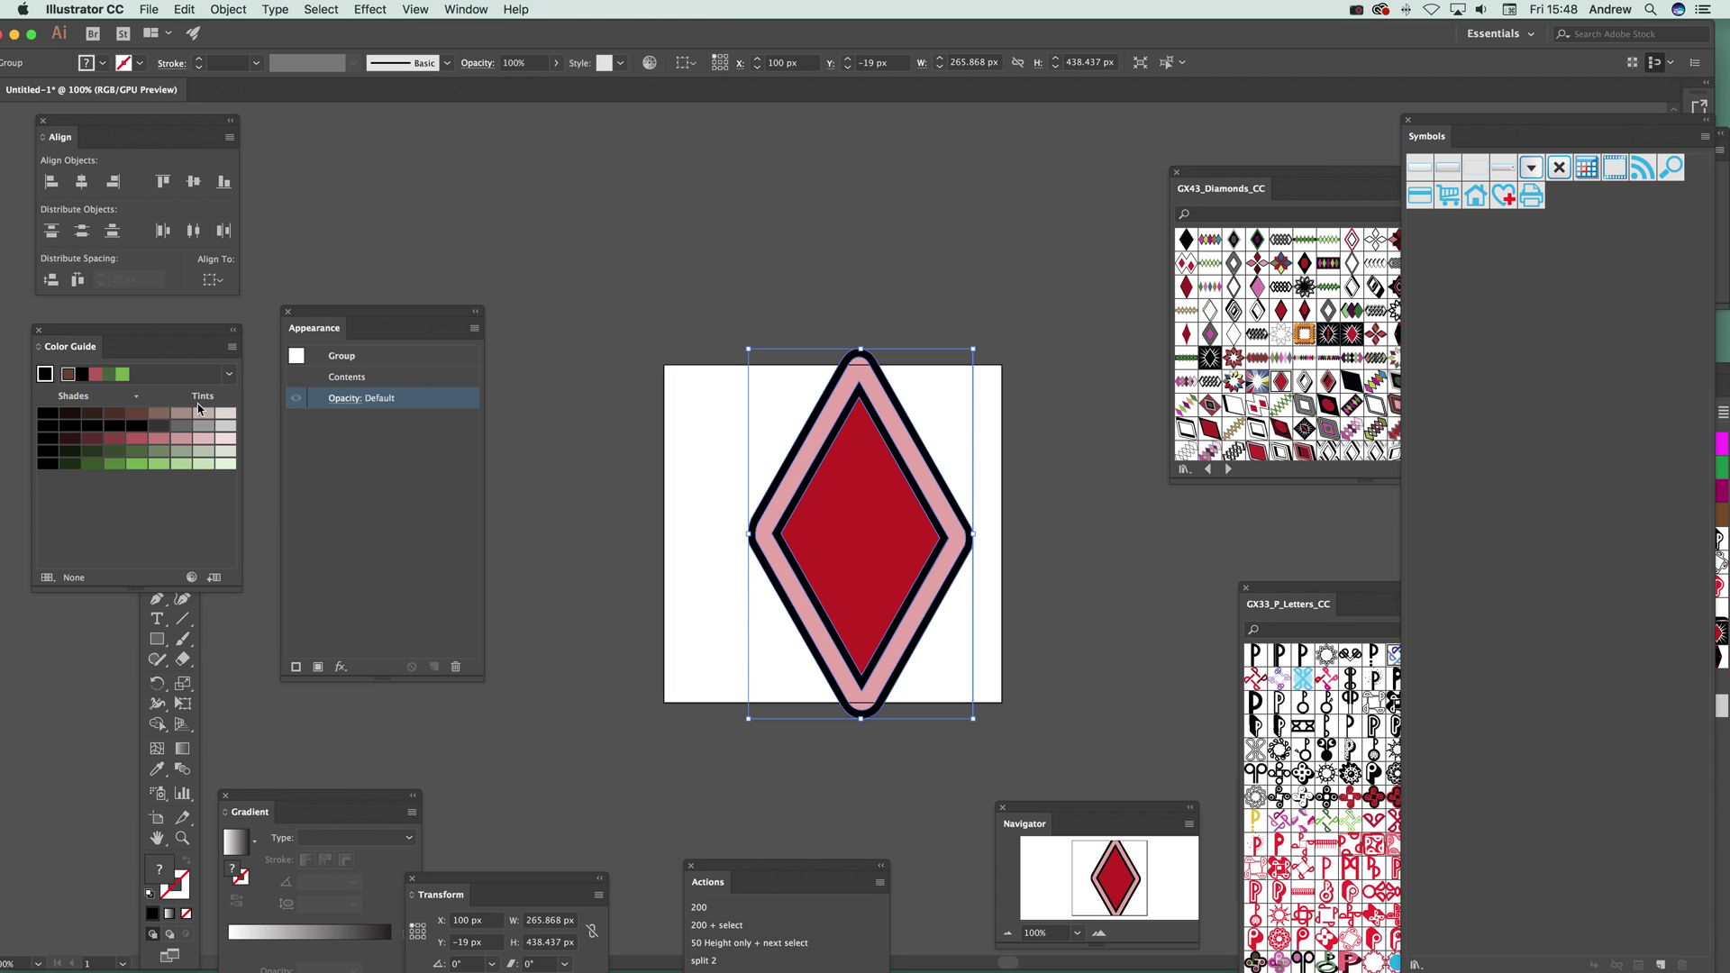
pyautogui.click(156, 554)
pyautogui.moveTo(826, 526); pyautogui.dragTo(1503, 344)
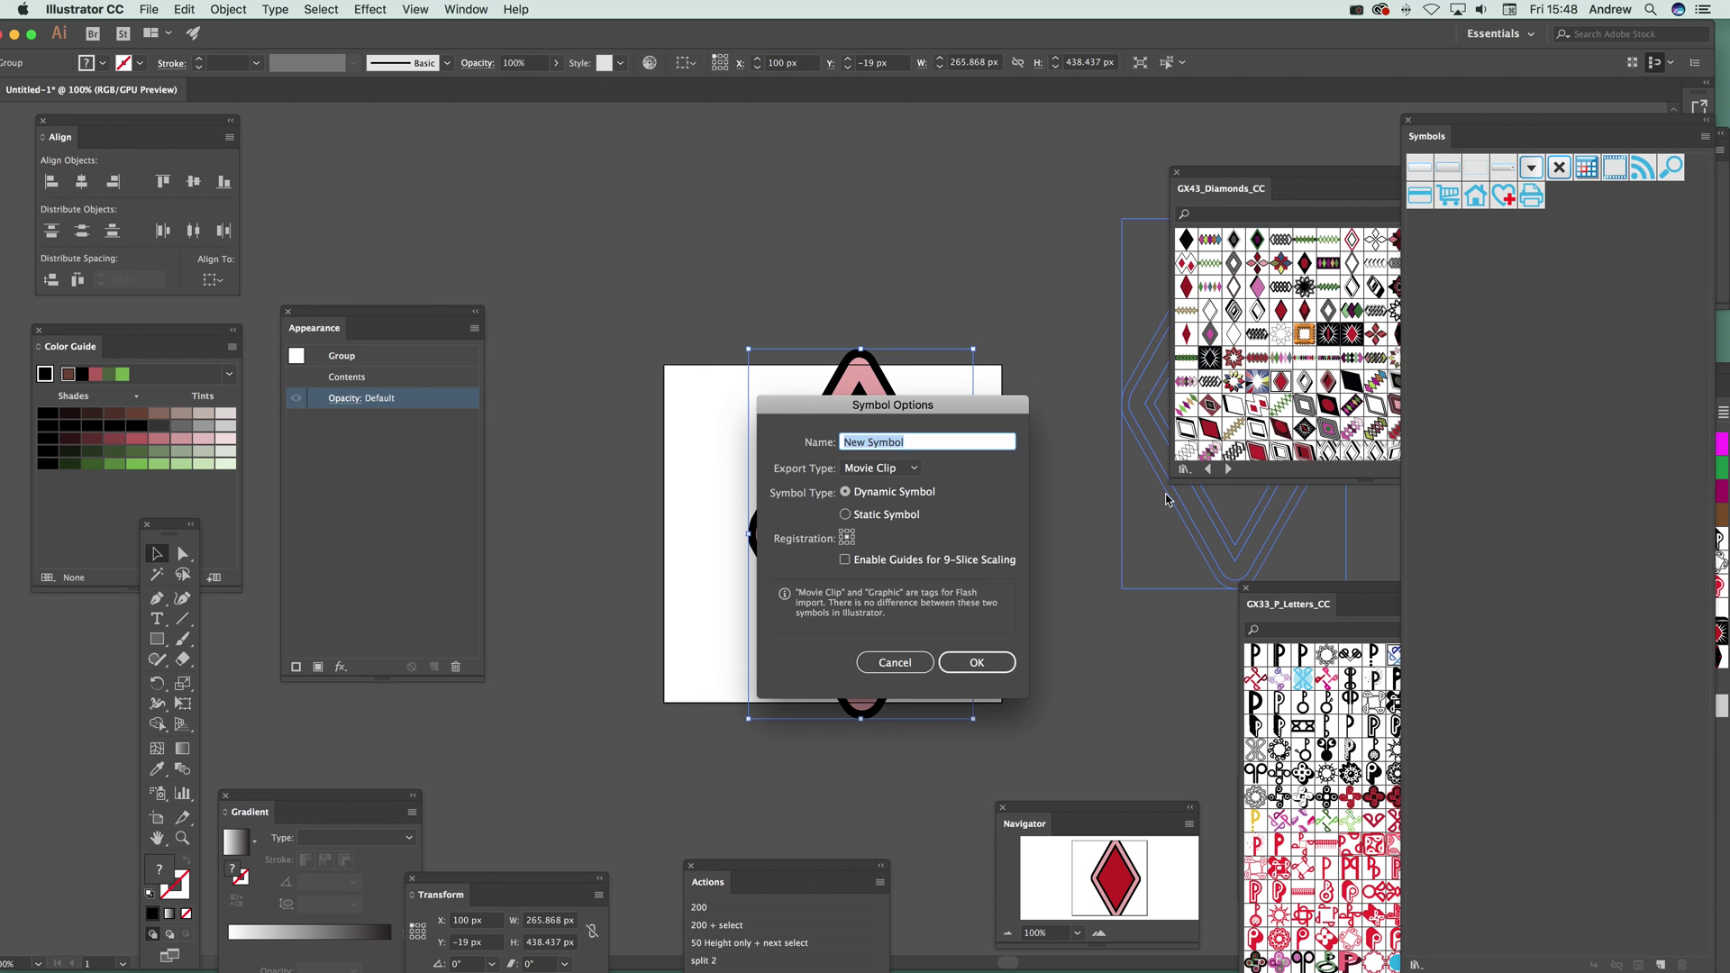
pyautogui.click(977, 663)
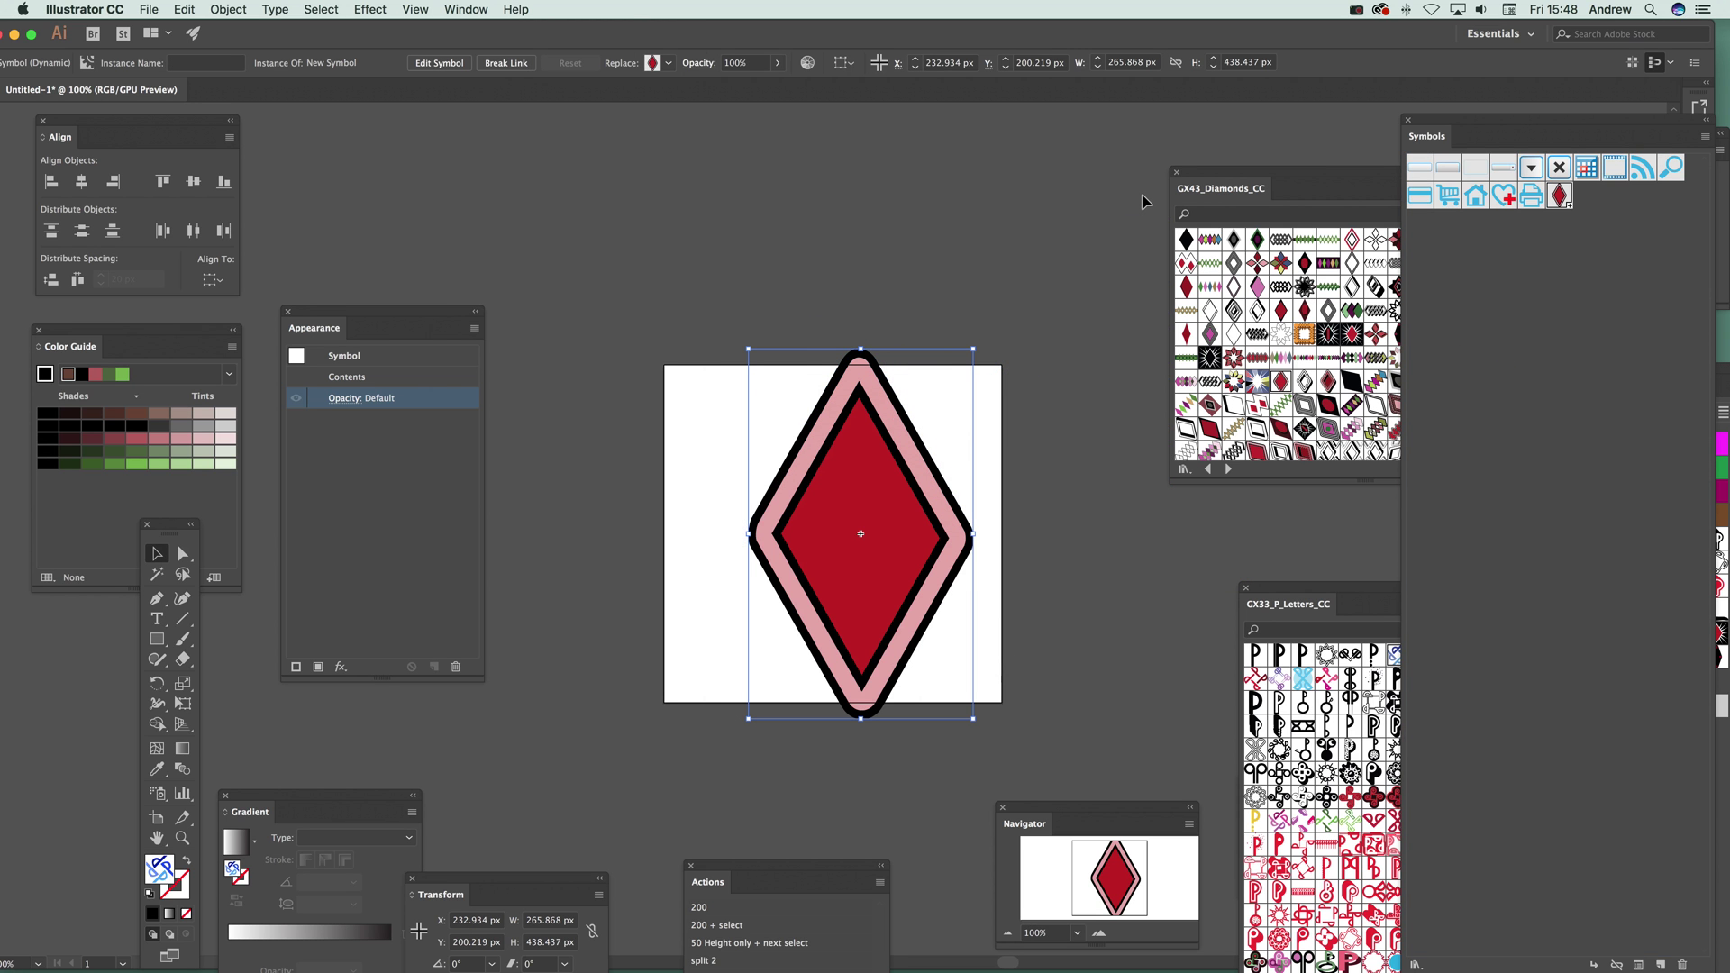
pyautogui.press('Delete')
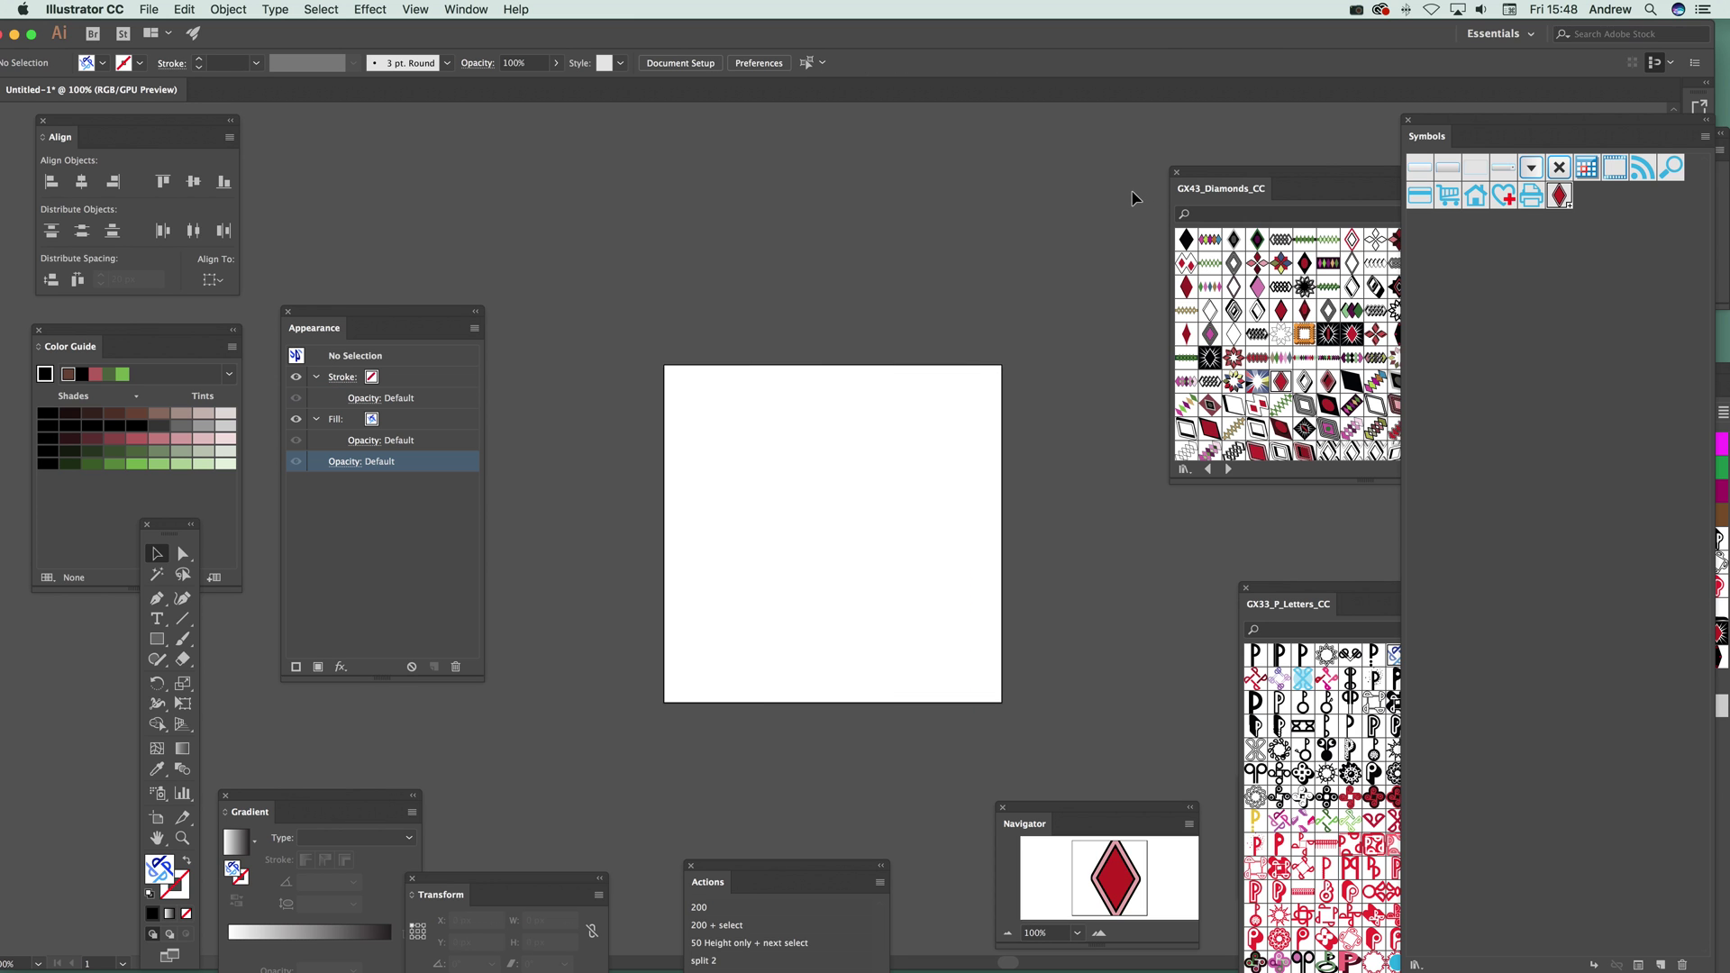
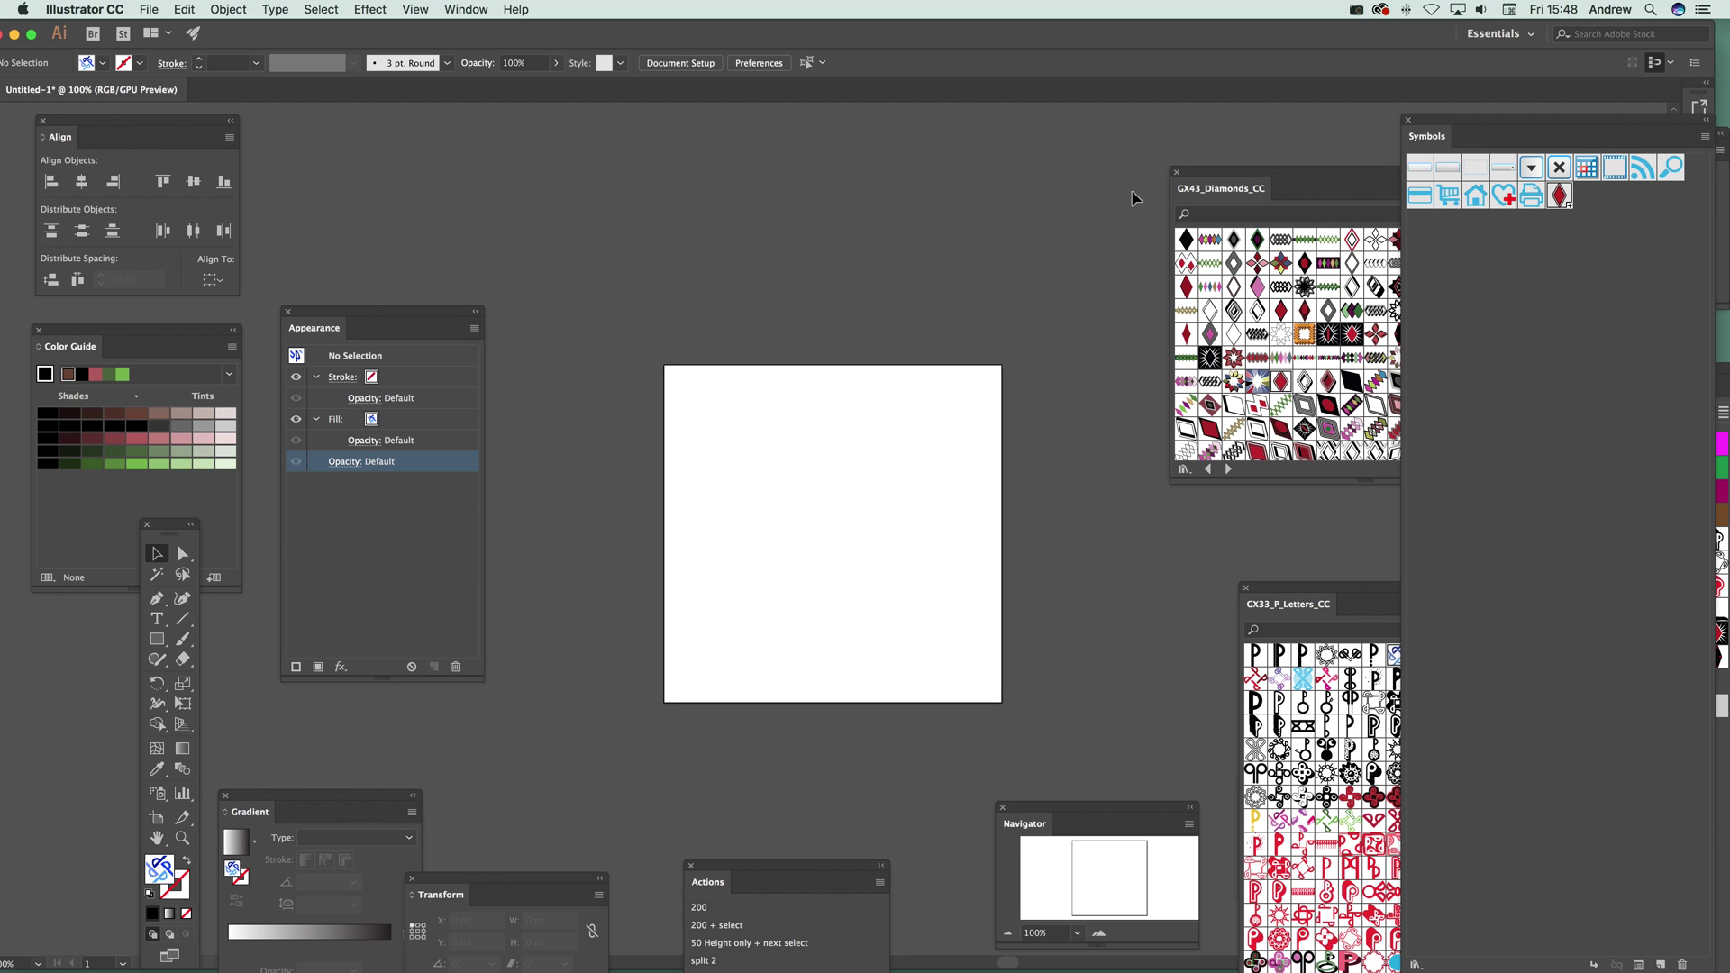
# Switch the Diamonds swatch library to GX51_Contour_Swatches_CC and set the fill to its magenta and black X-shaped contour pattern
pyautogui.click(1319, 594)
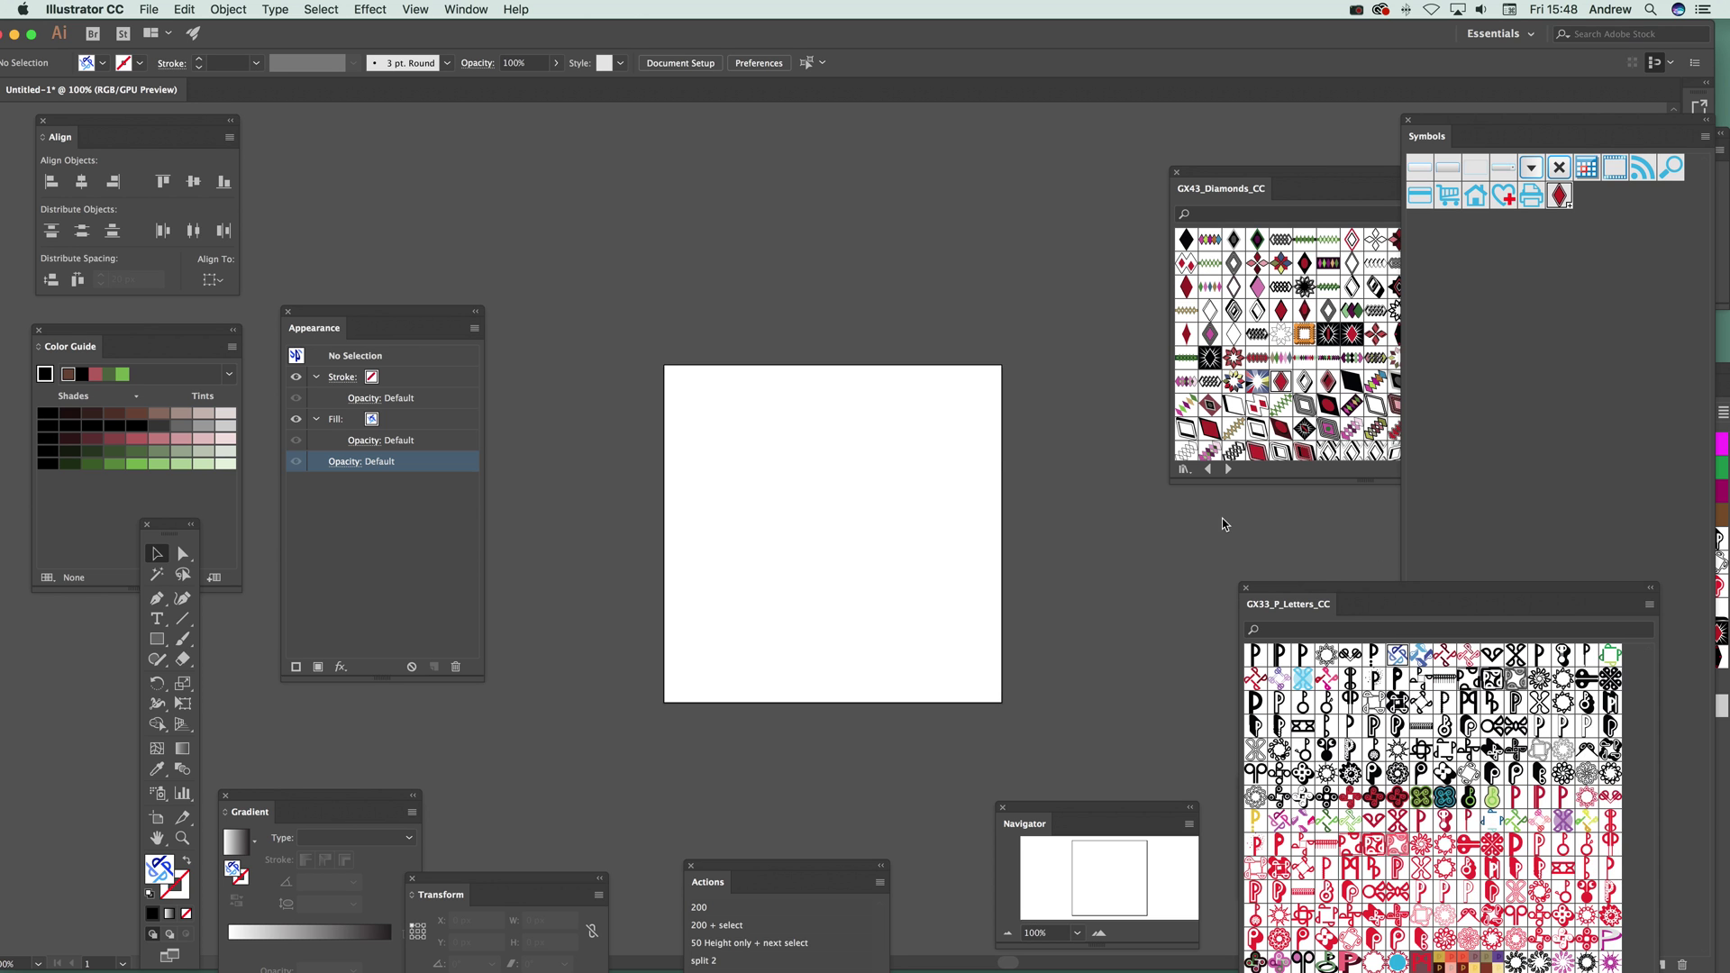
pyautogui.click(1231, 474)
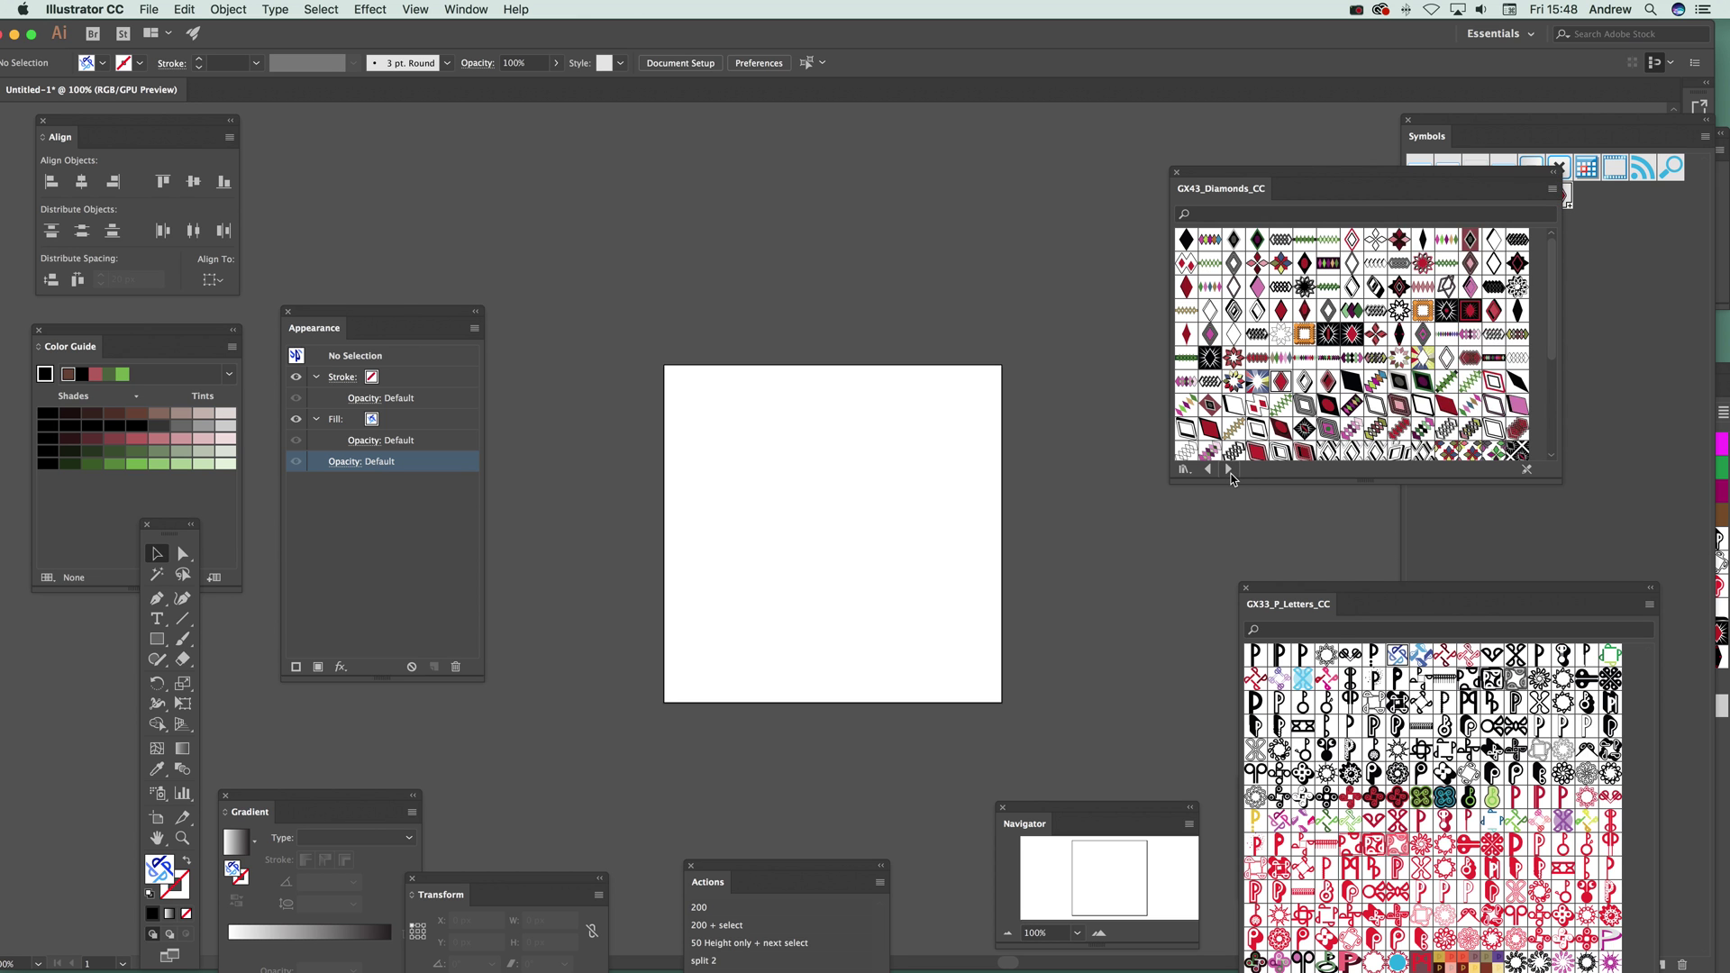
pyautogui.click(1231, 473)
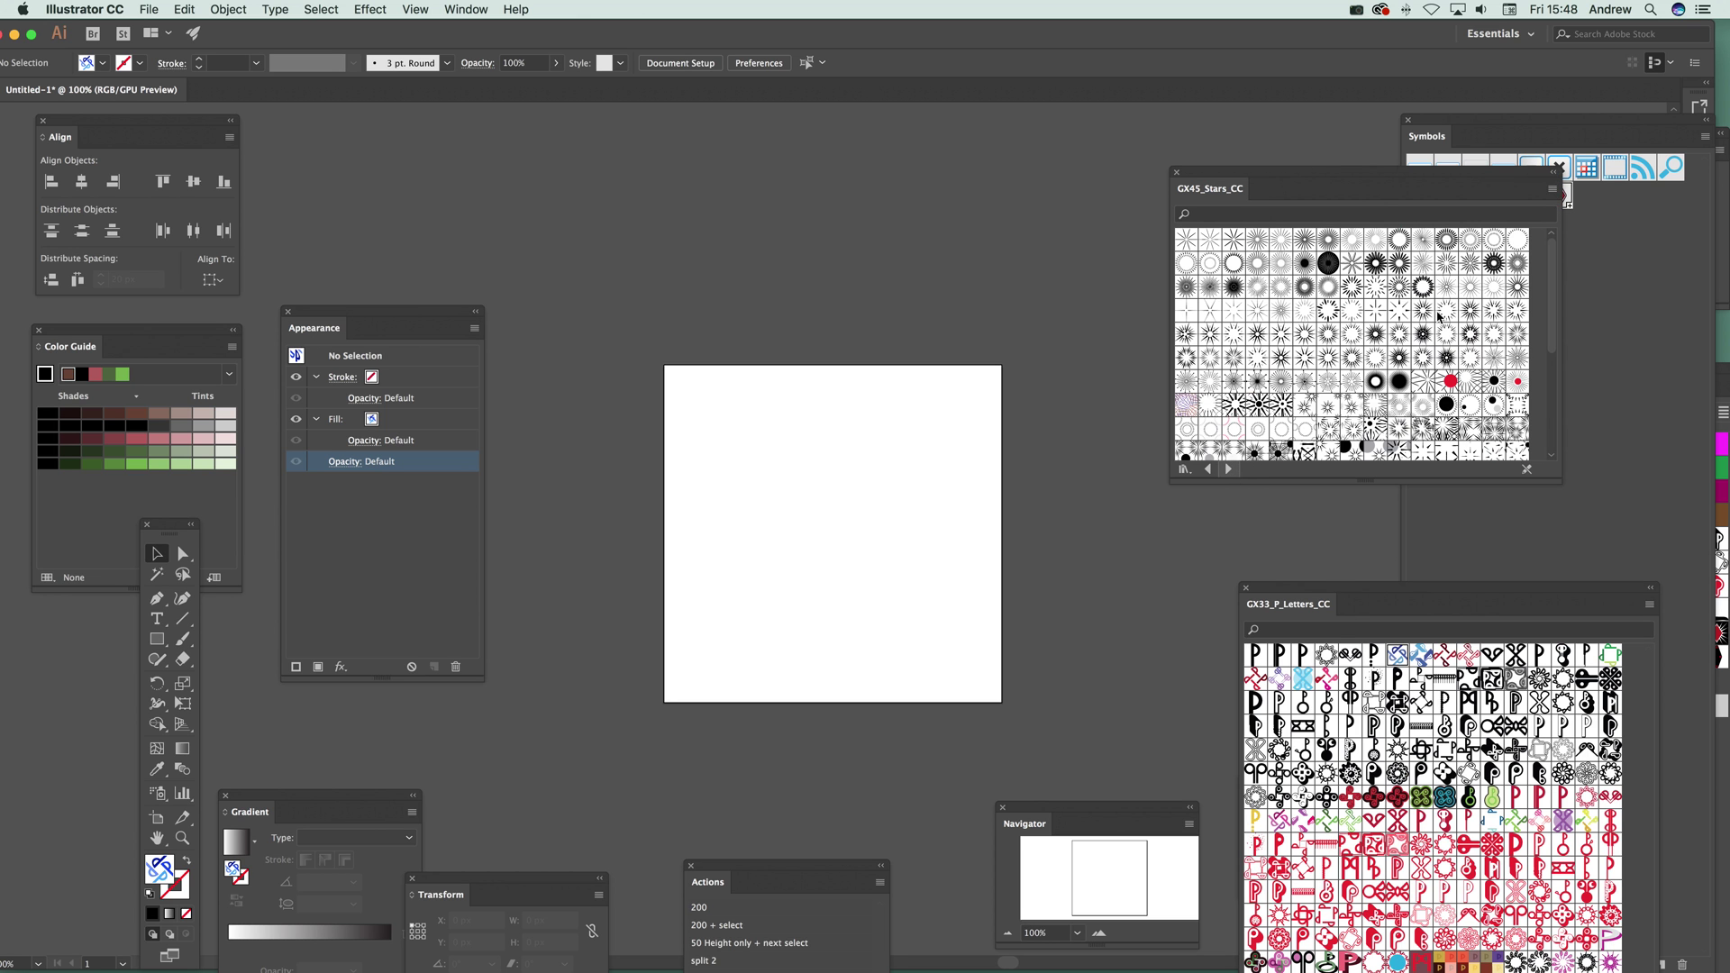
pyautogui.click(1229, 471)
pyautogui.click(1227, 470)
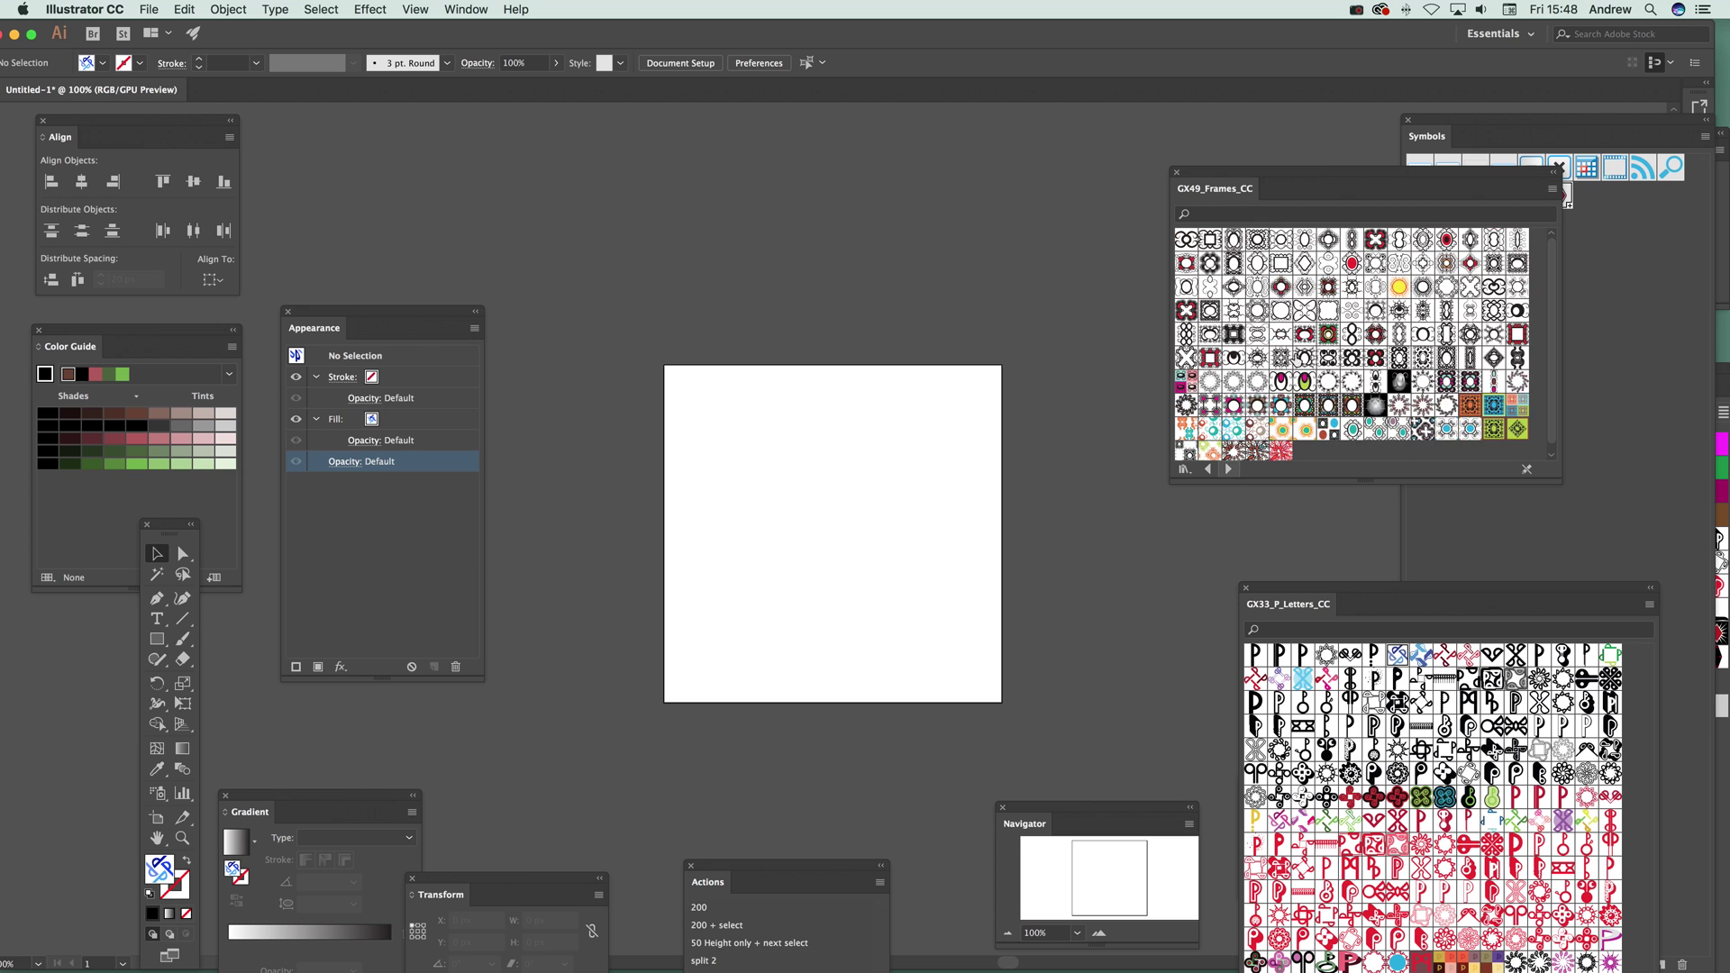
pyautogui.click(1227, 471)
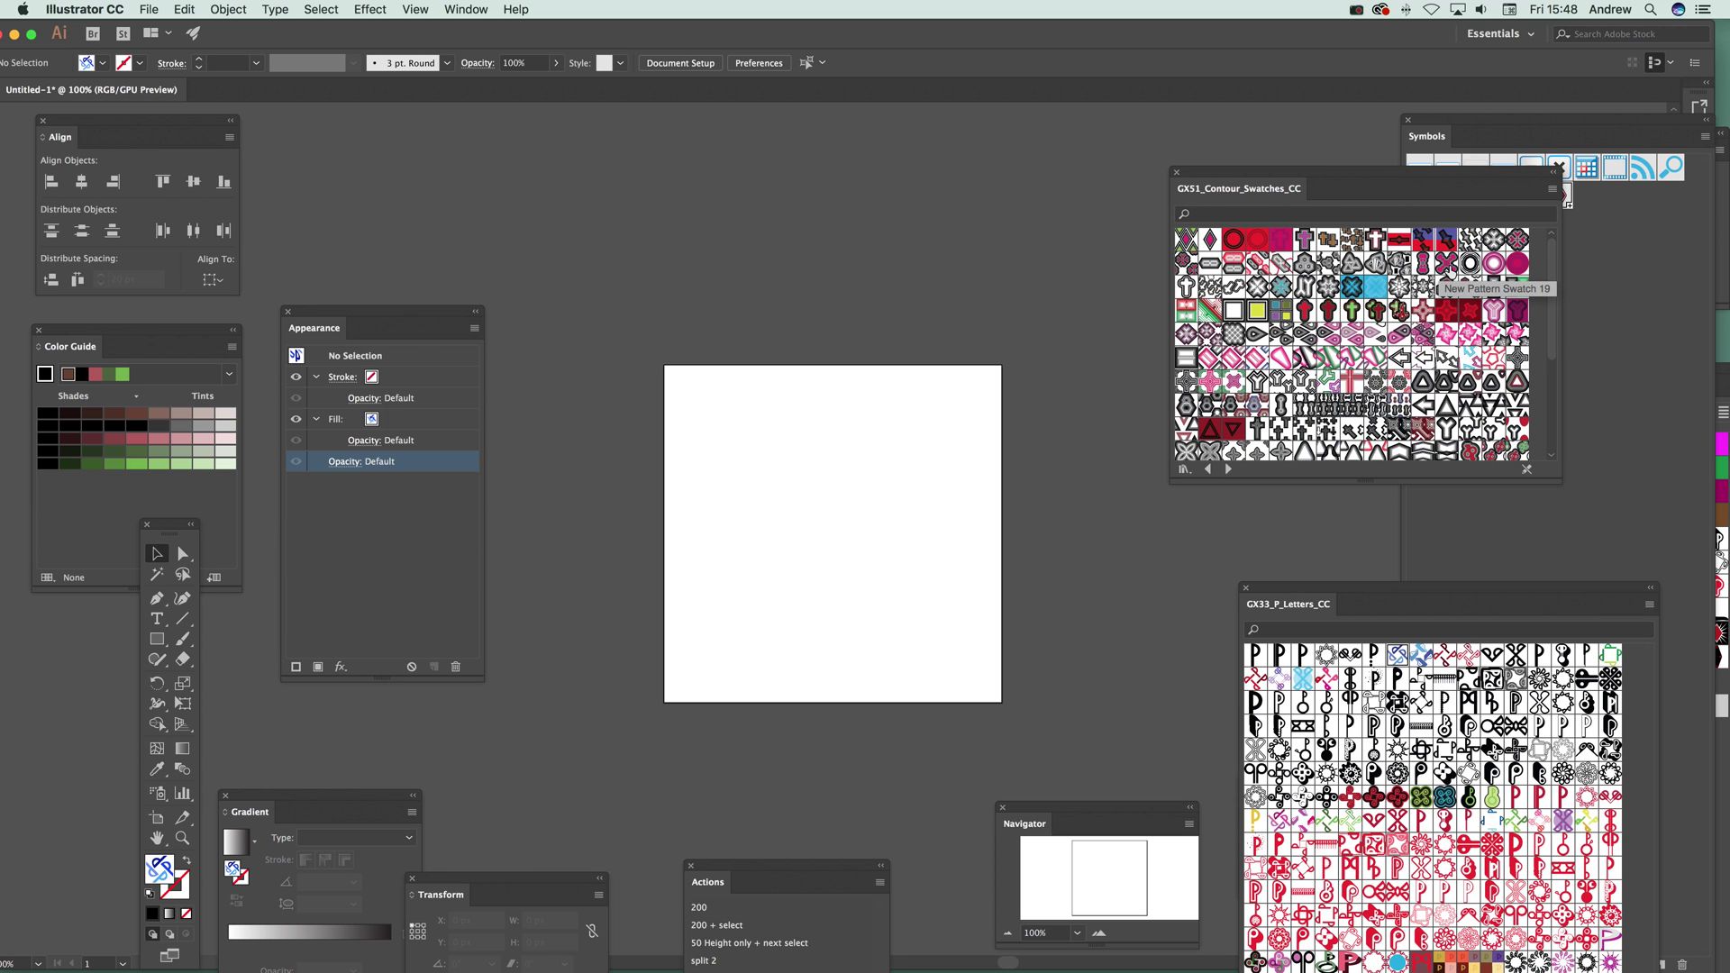
pyautogui.click(1448, 267)
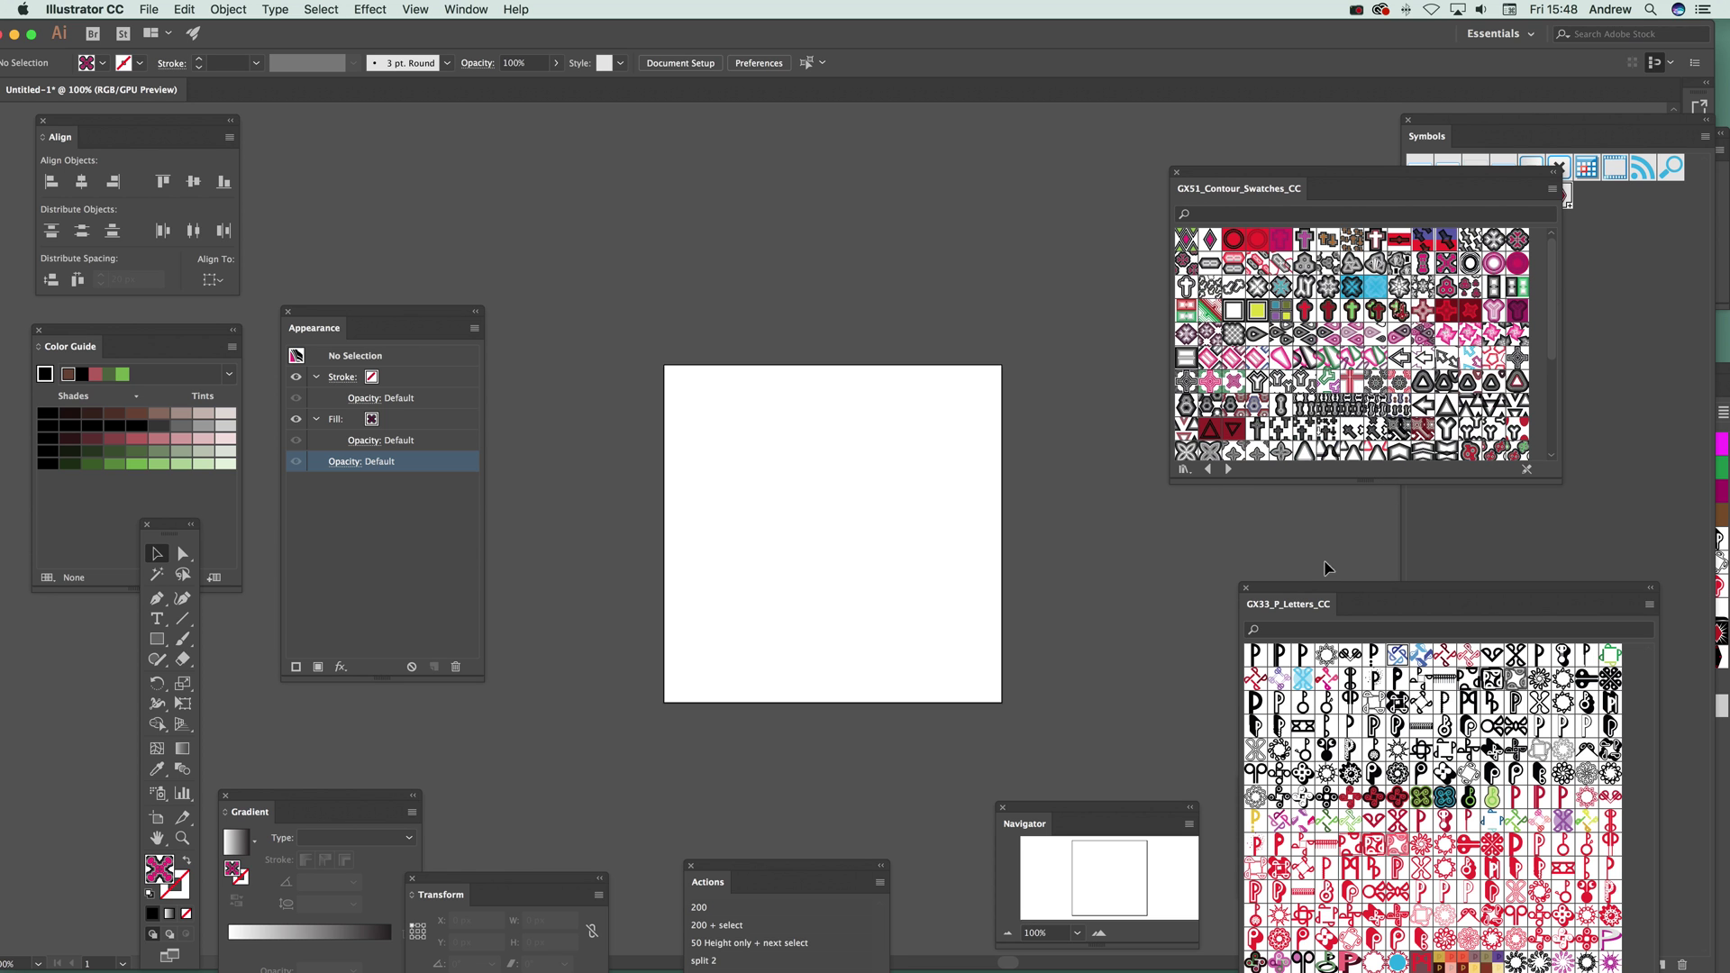
# Rearrange the library, Symbols and Swatches panels and open the magenta contour swatch in pattern editing mode
pyautogui.moveTo(1312, 595); pyautogui.dragTo(1154, 568)
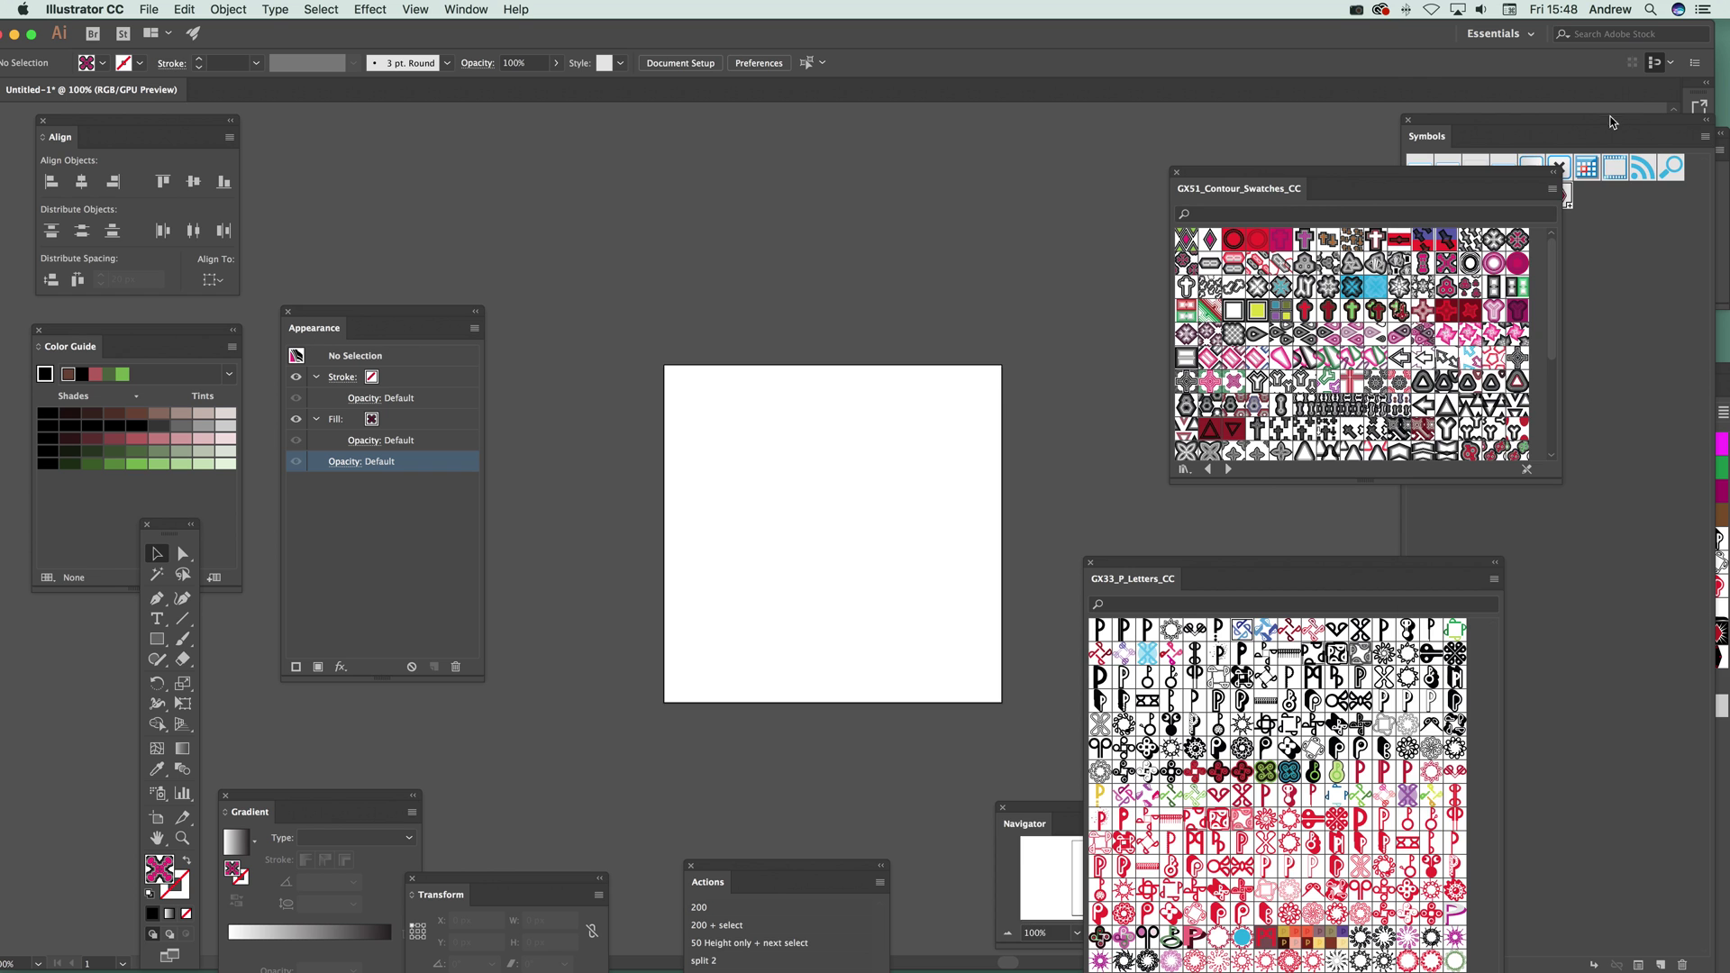
pyautogui.moveTo(1612, 122); pyautogui.dragTo(1159, 174)
pyautogui.moveTo(1623, 371); pyautogui.dragTo(625, 165)
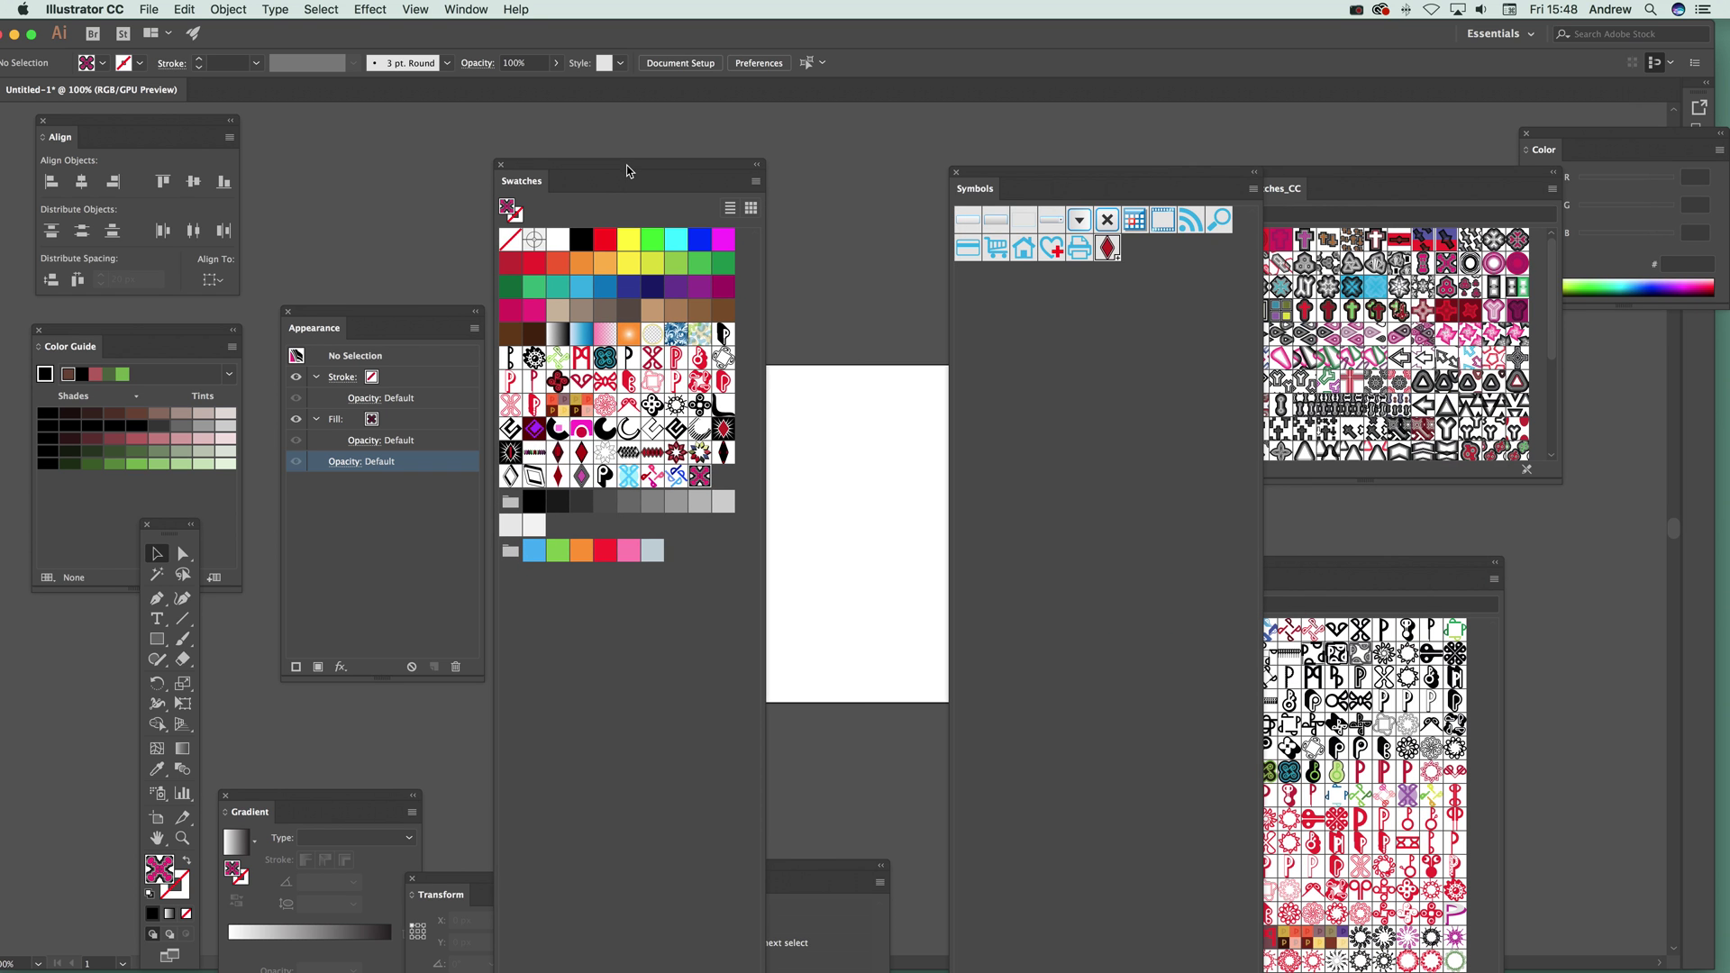
pyautogui.doubleClick(702, 481)
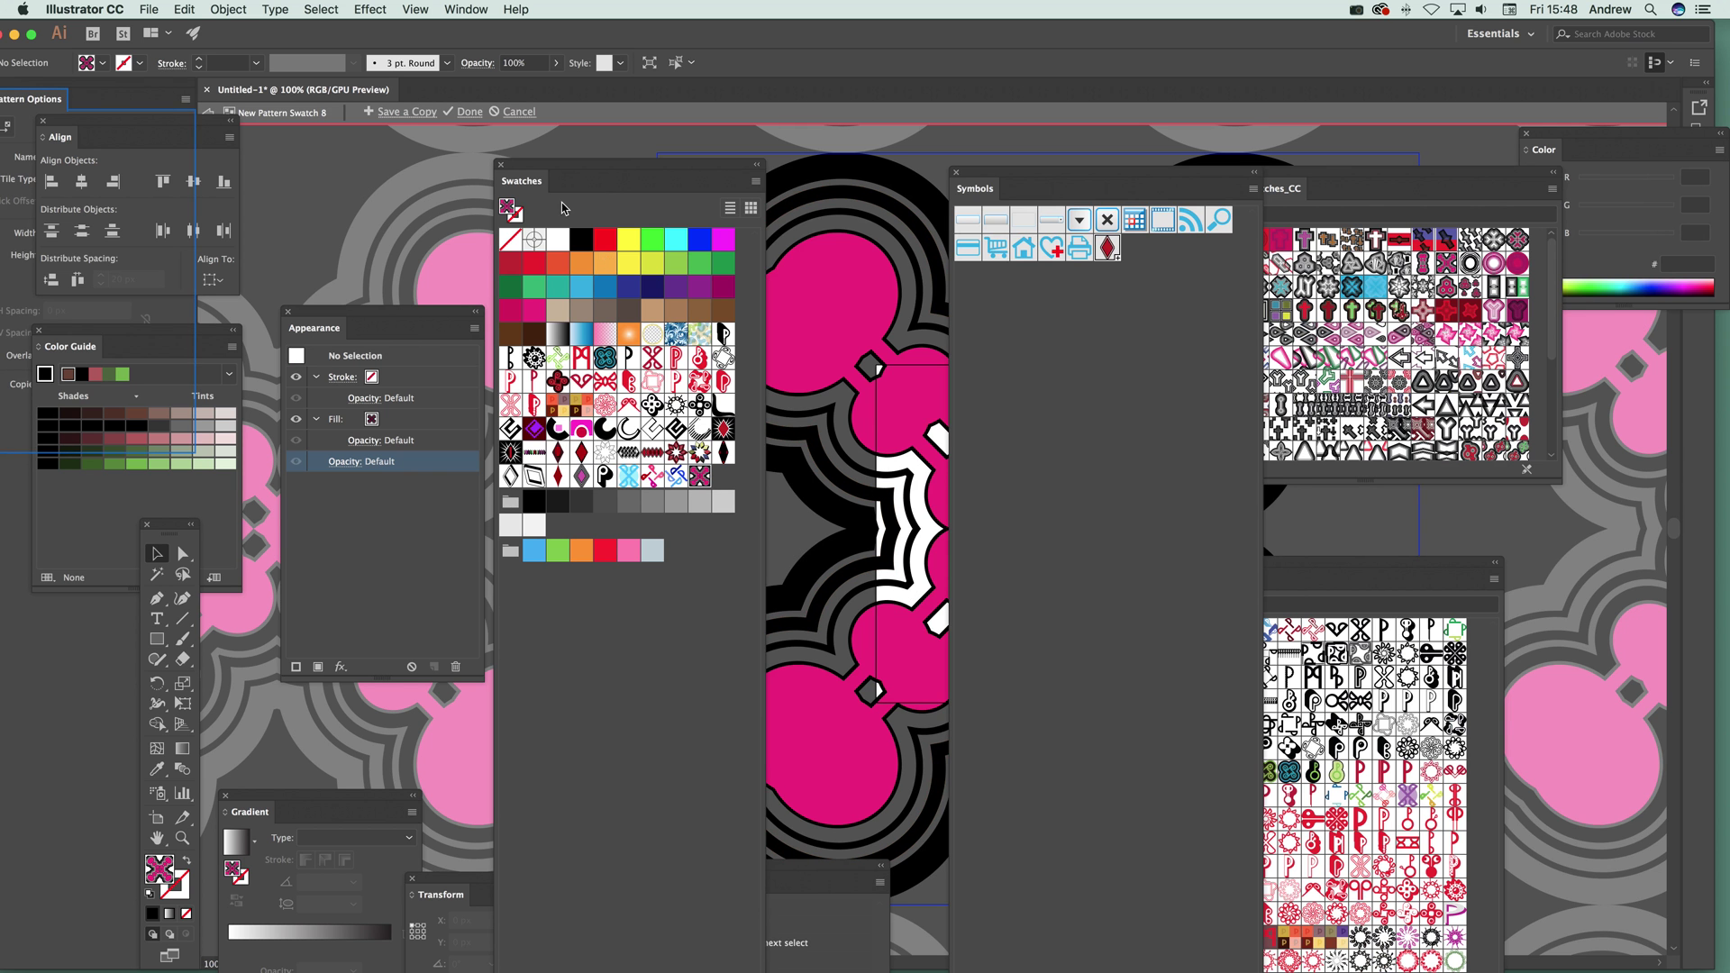
pyautogui.moveTo(567, 169); pyautogui.dragTo(1547, 283)
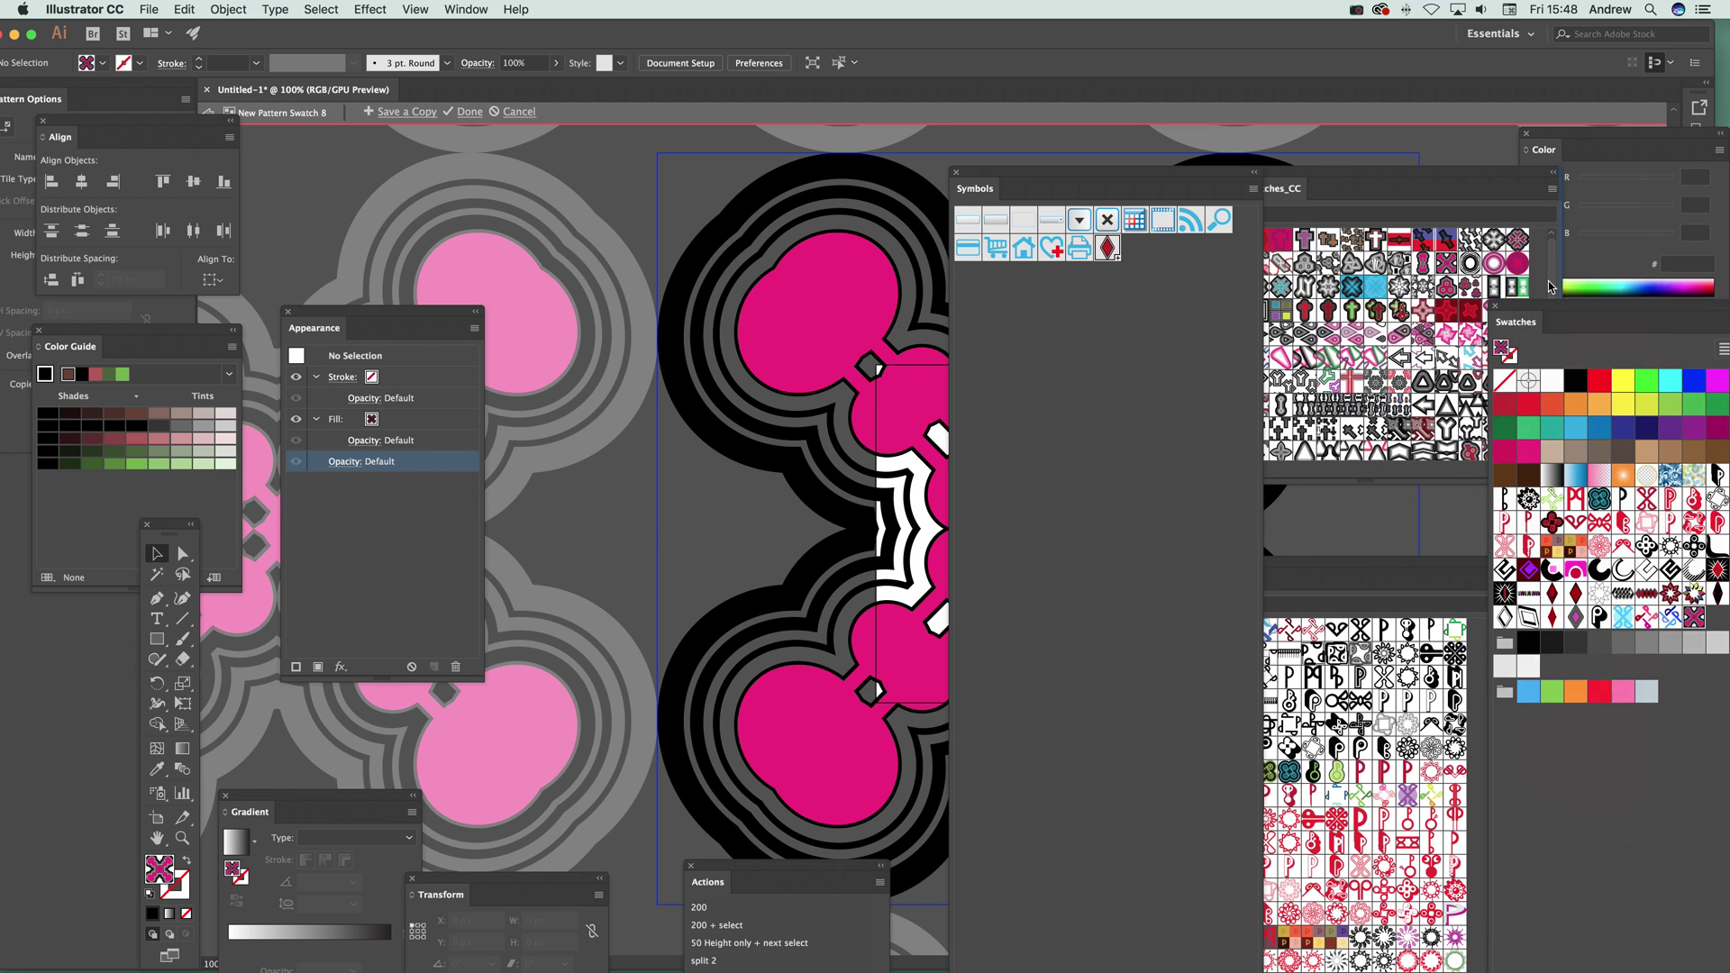
# Shrink the contour pattern's artwork to about 422 by 463 px, closing the Symbols panel and moving the contour library aside
pyautogui.click(815, 338)
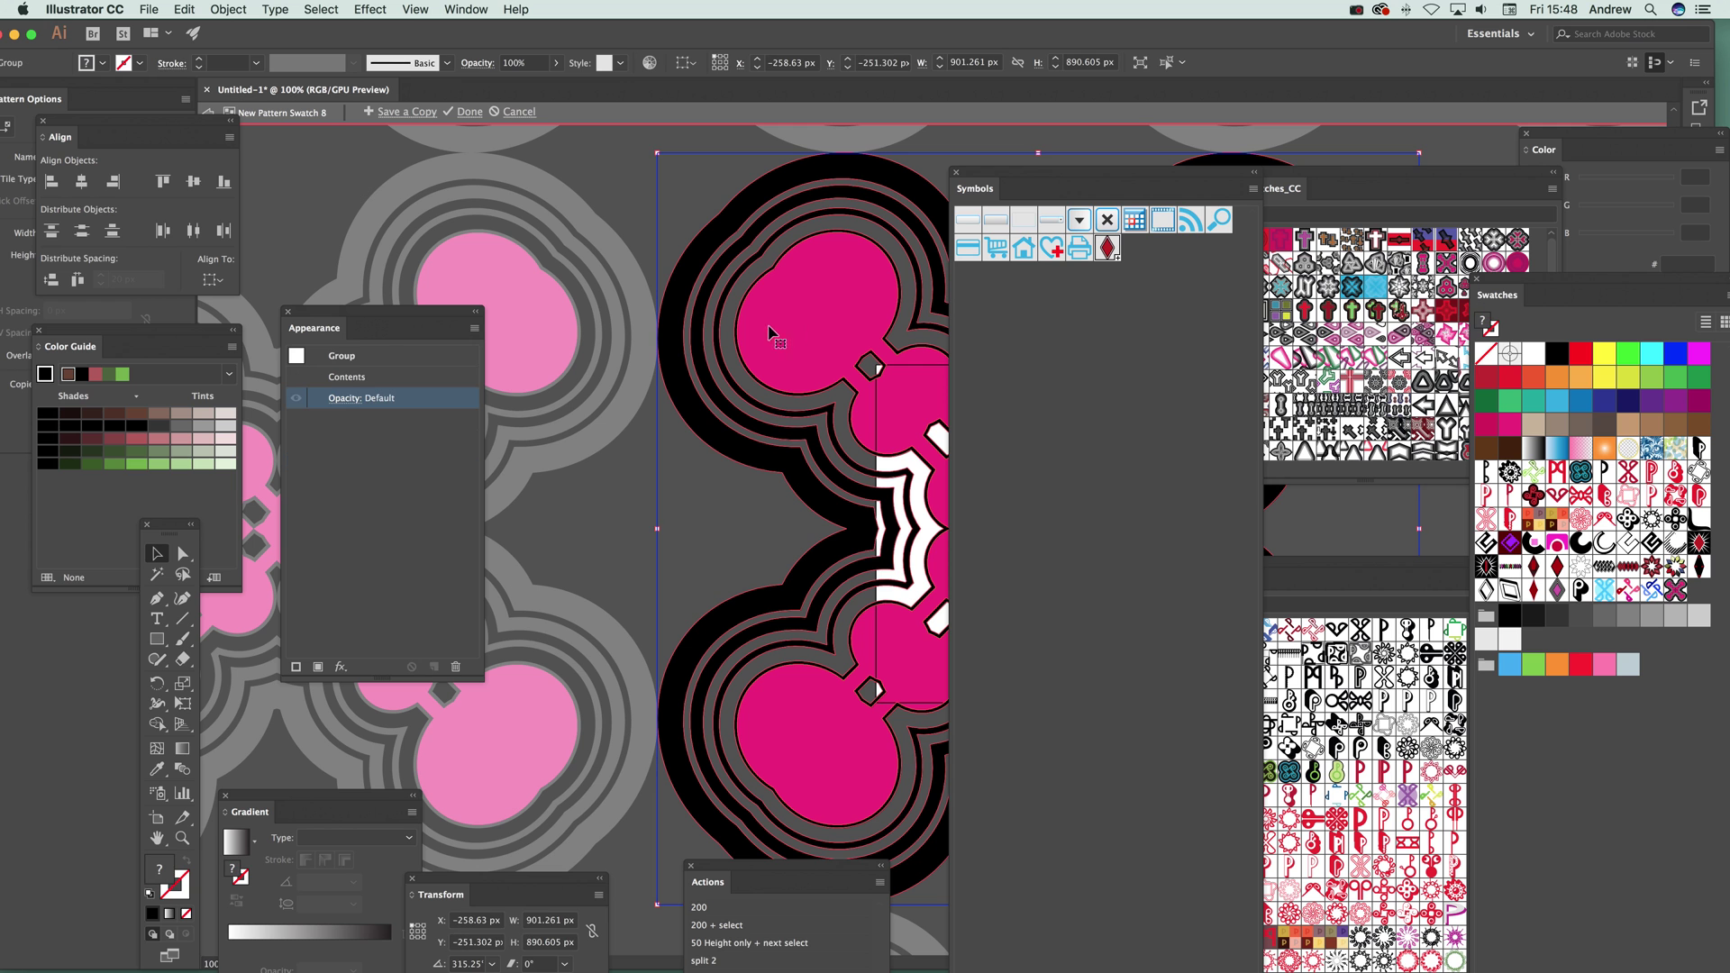
pyautogui.moveTo(657, 153); pyautogui.dragTo(826, 344)
pyautogui.moveTo(901, 455); pyautogui.dragTo(746, 353)
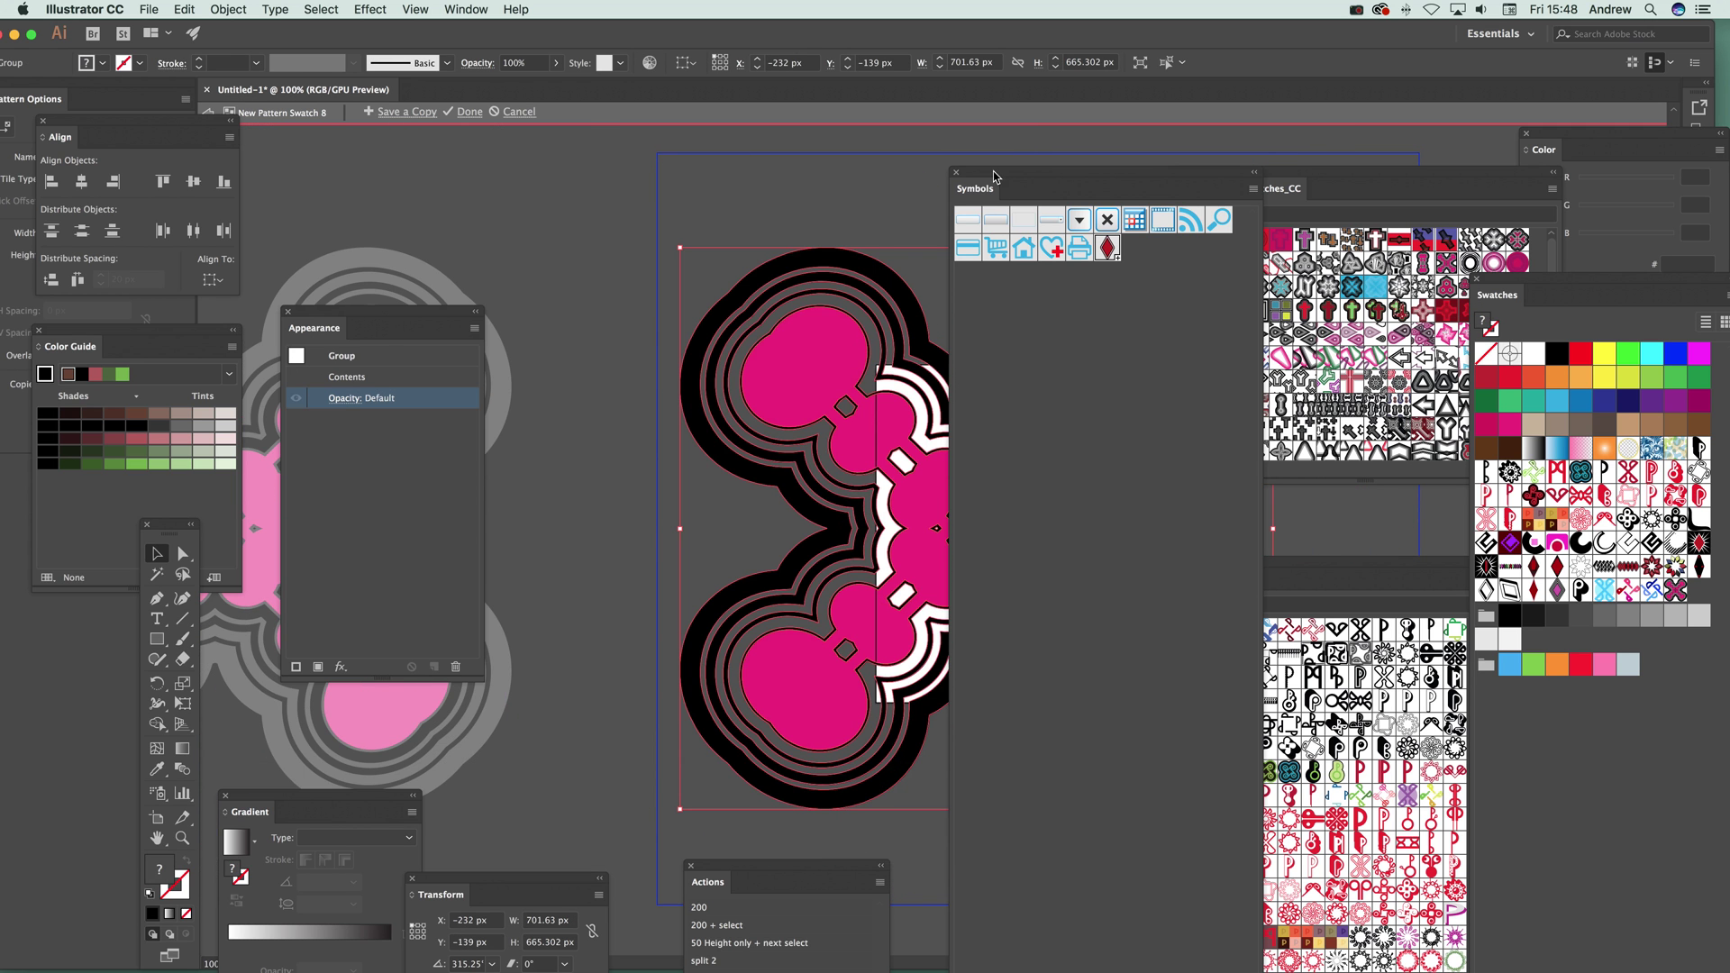
pyautogui.click(956, 172)
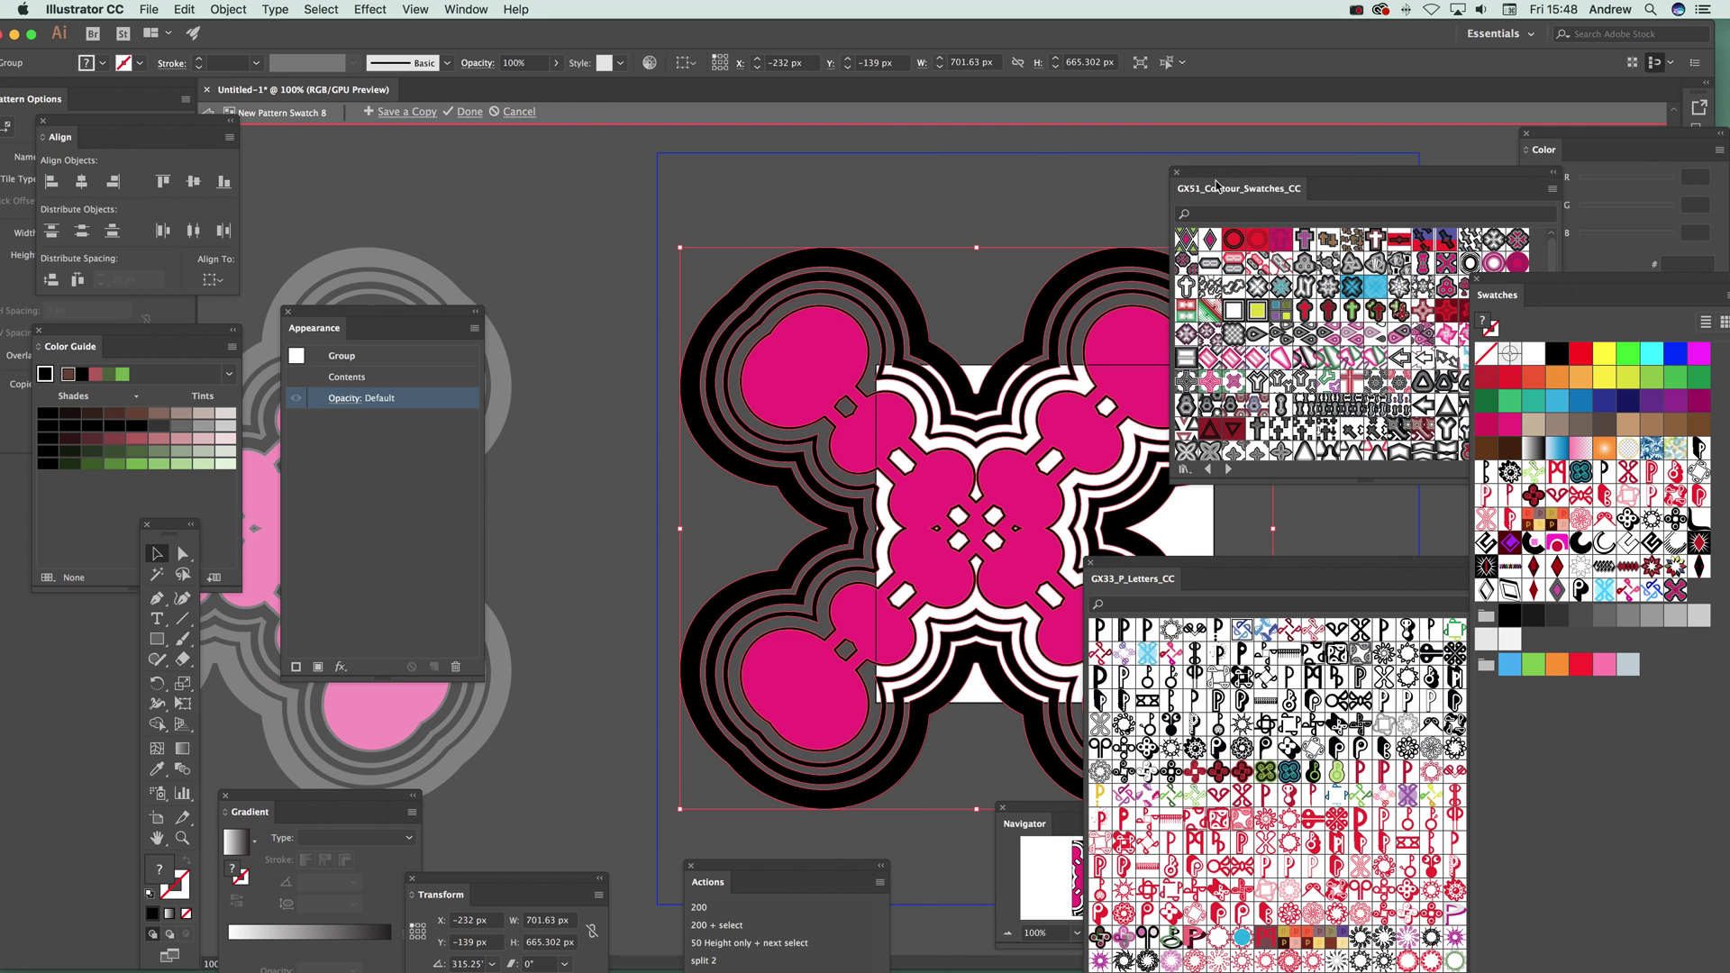
pyautogui.moveTo(1244, 173); pyautogui.dragTo(1306, 143)
pyautogui.moveTo(680, 247); pyautogui.dragTo(812, 371)
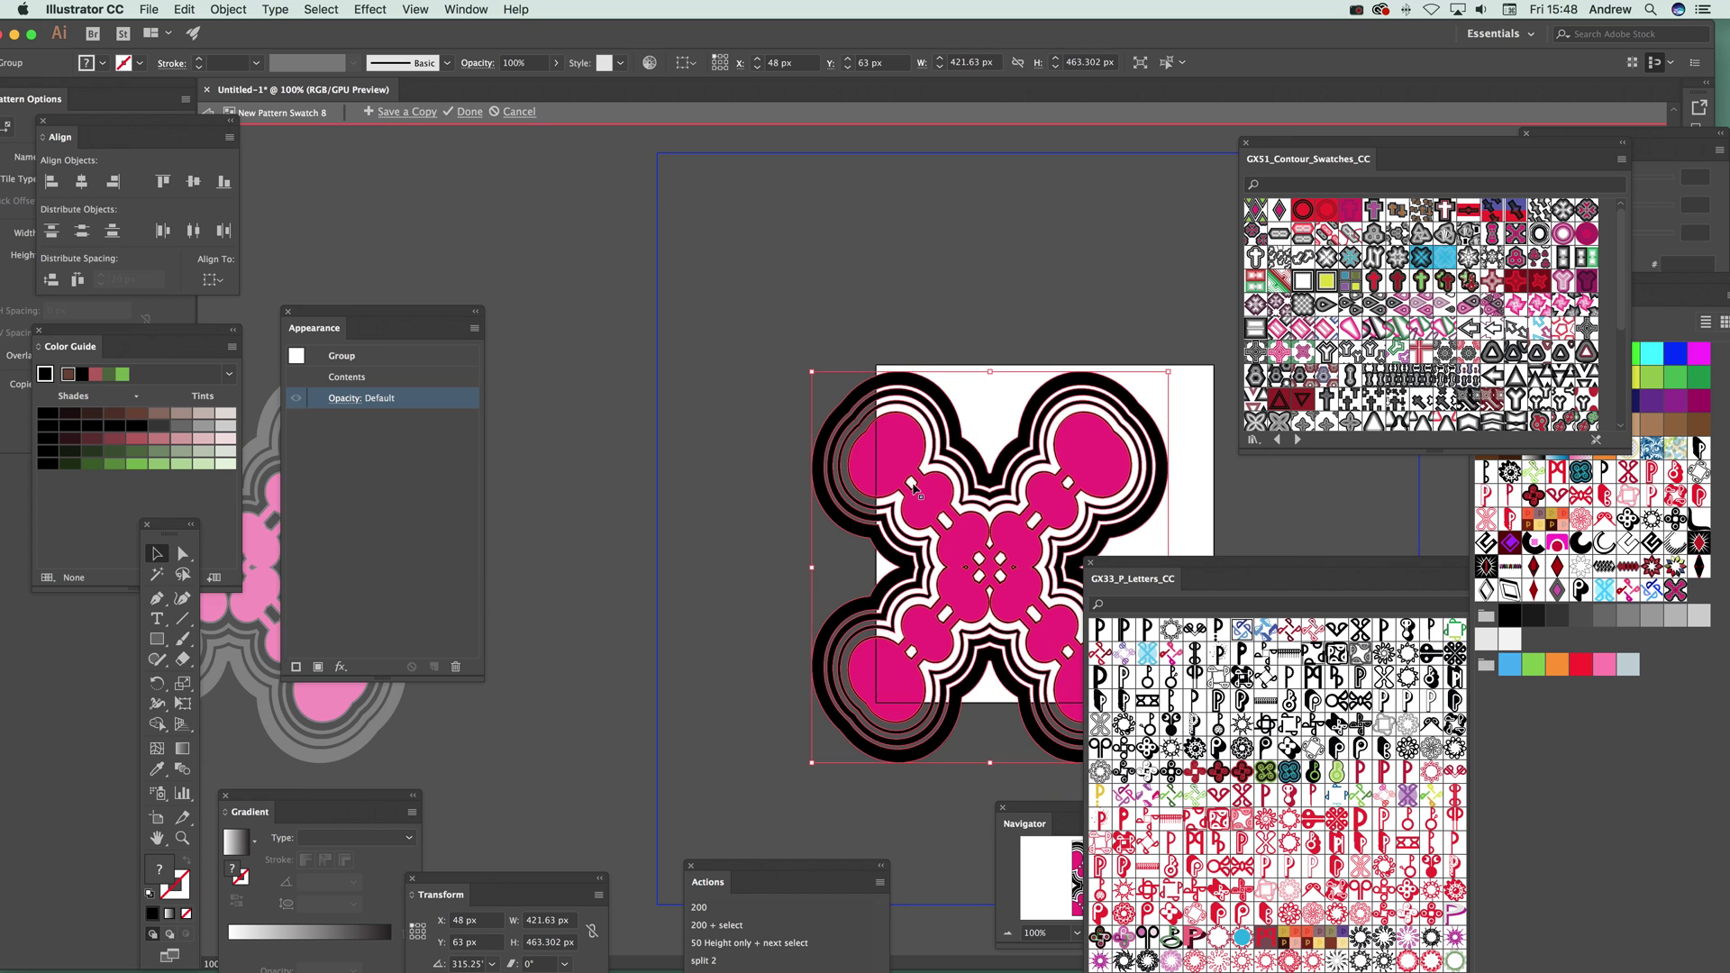
# Duplicate the X-shaped motif to about X -556, Y -463 px in the pattern and save a pattern copy named New Pattern
pyautogui.click(1008, 933)
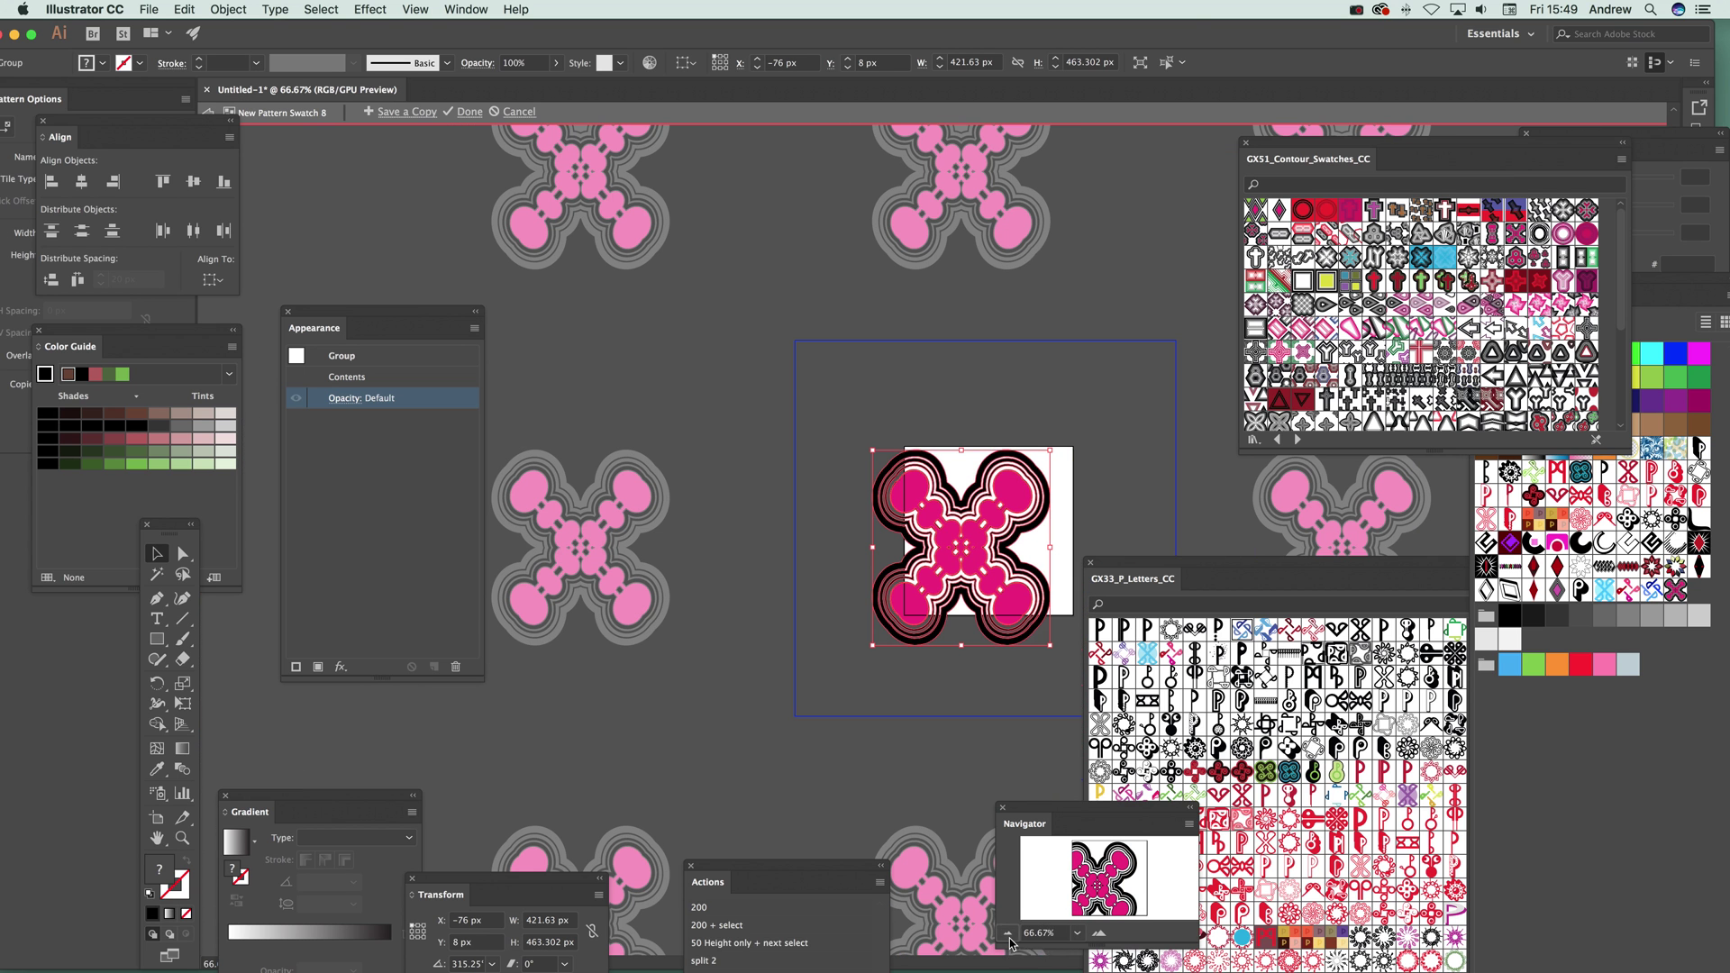
pyautogui.moveTo(935, 527); pyautogui.dragTo(733, 328)
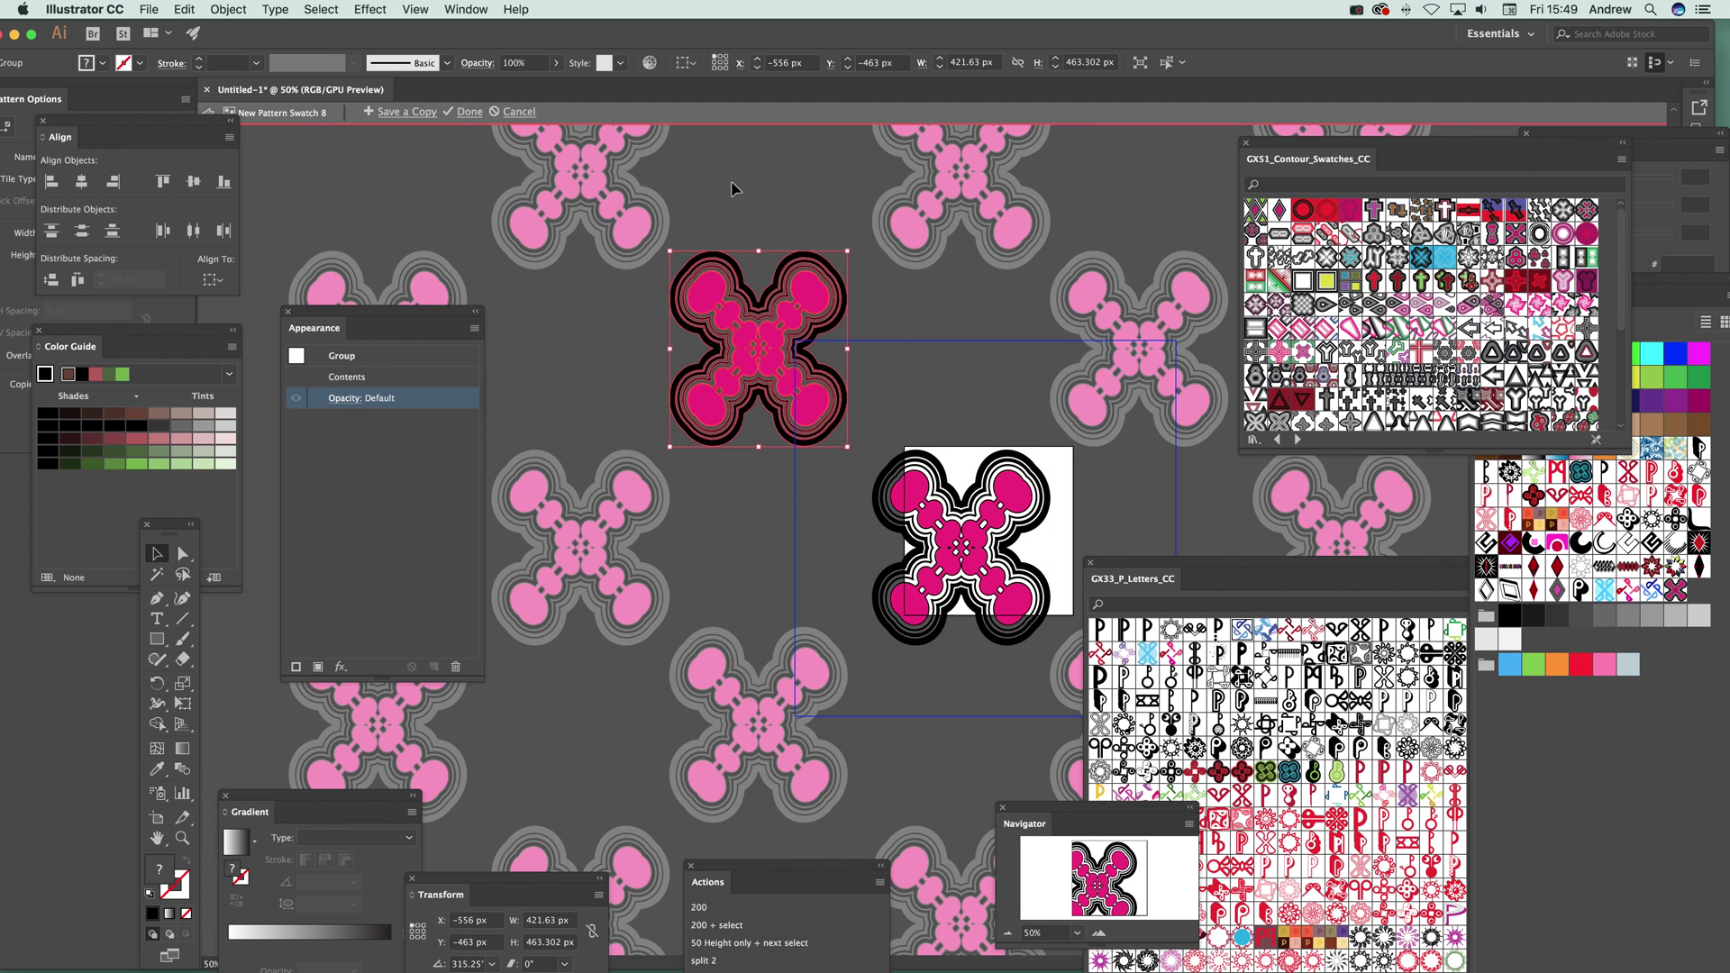
pyautogui.click(681, 155)
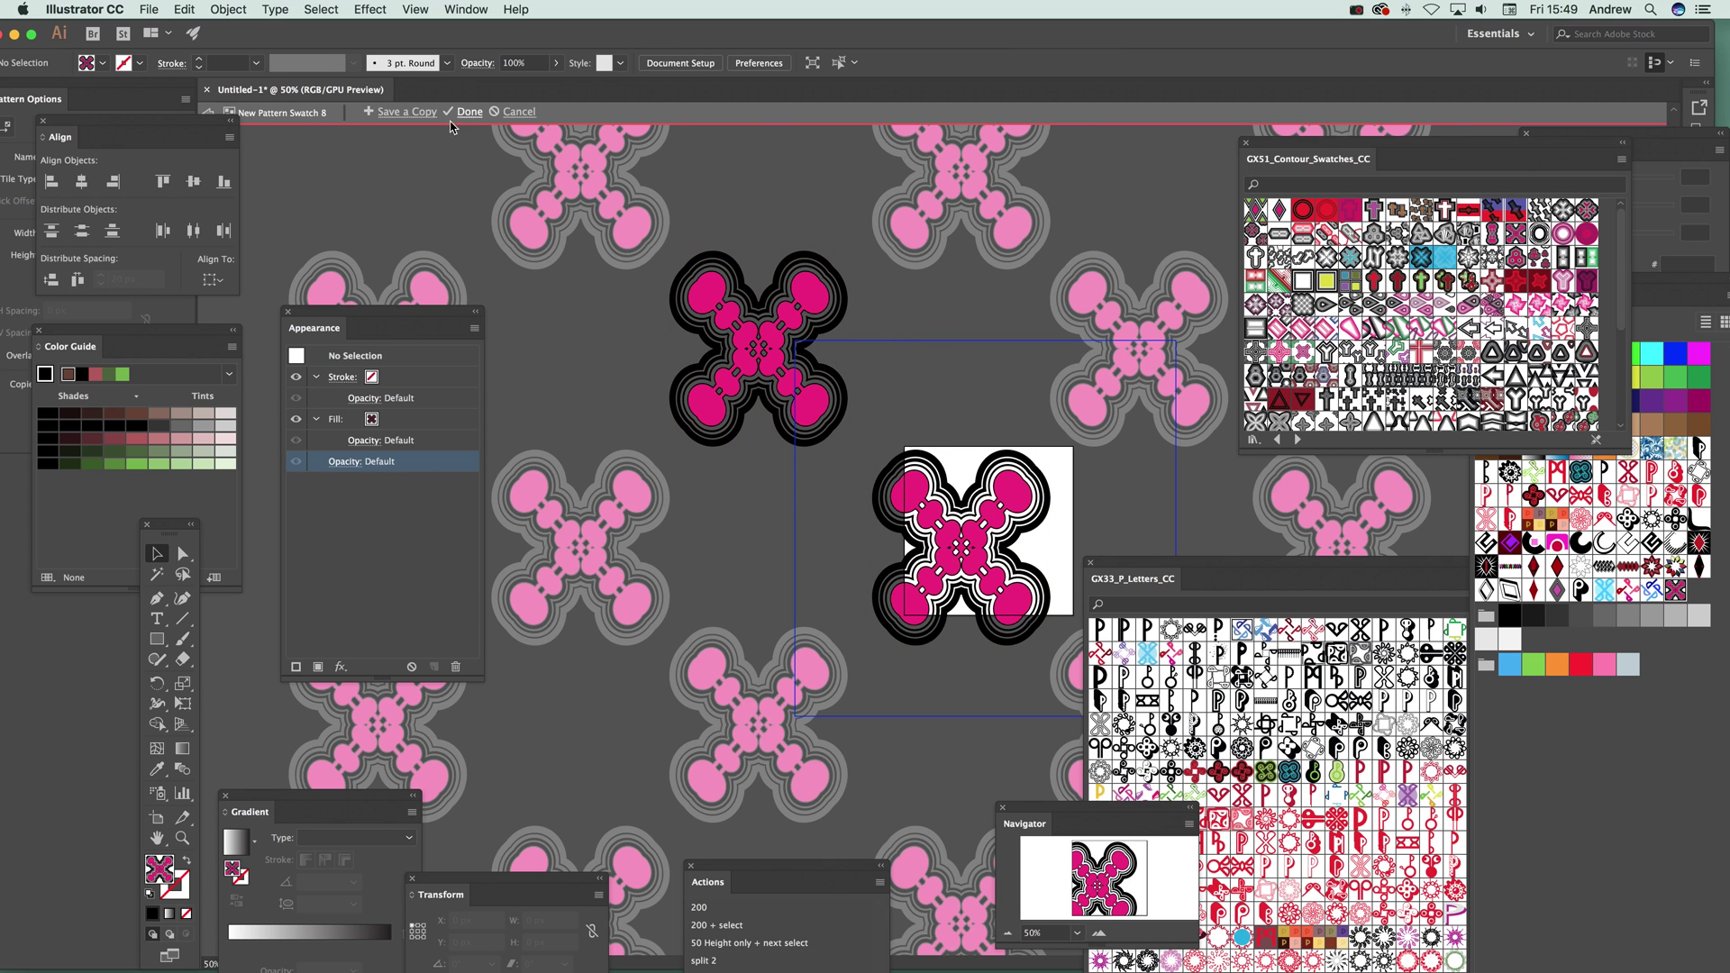
pyautogui.click(420, 113)
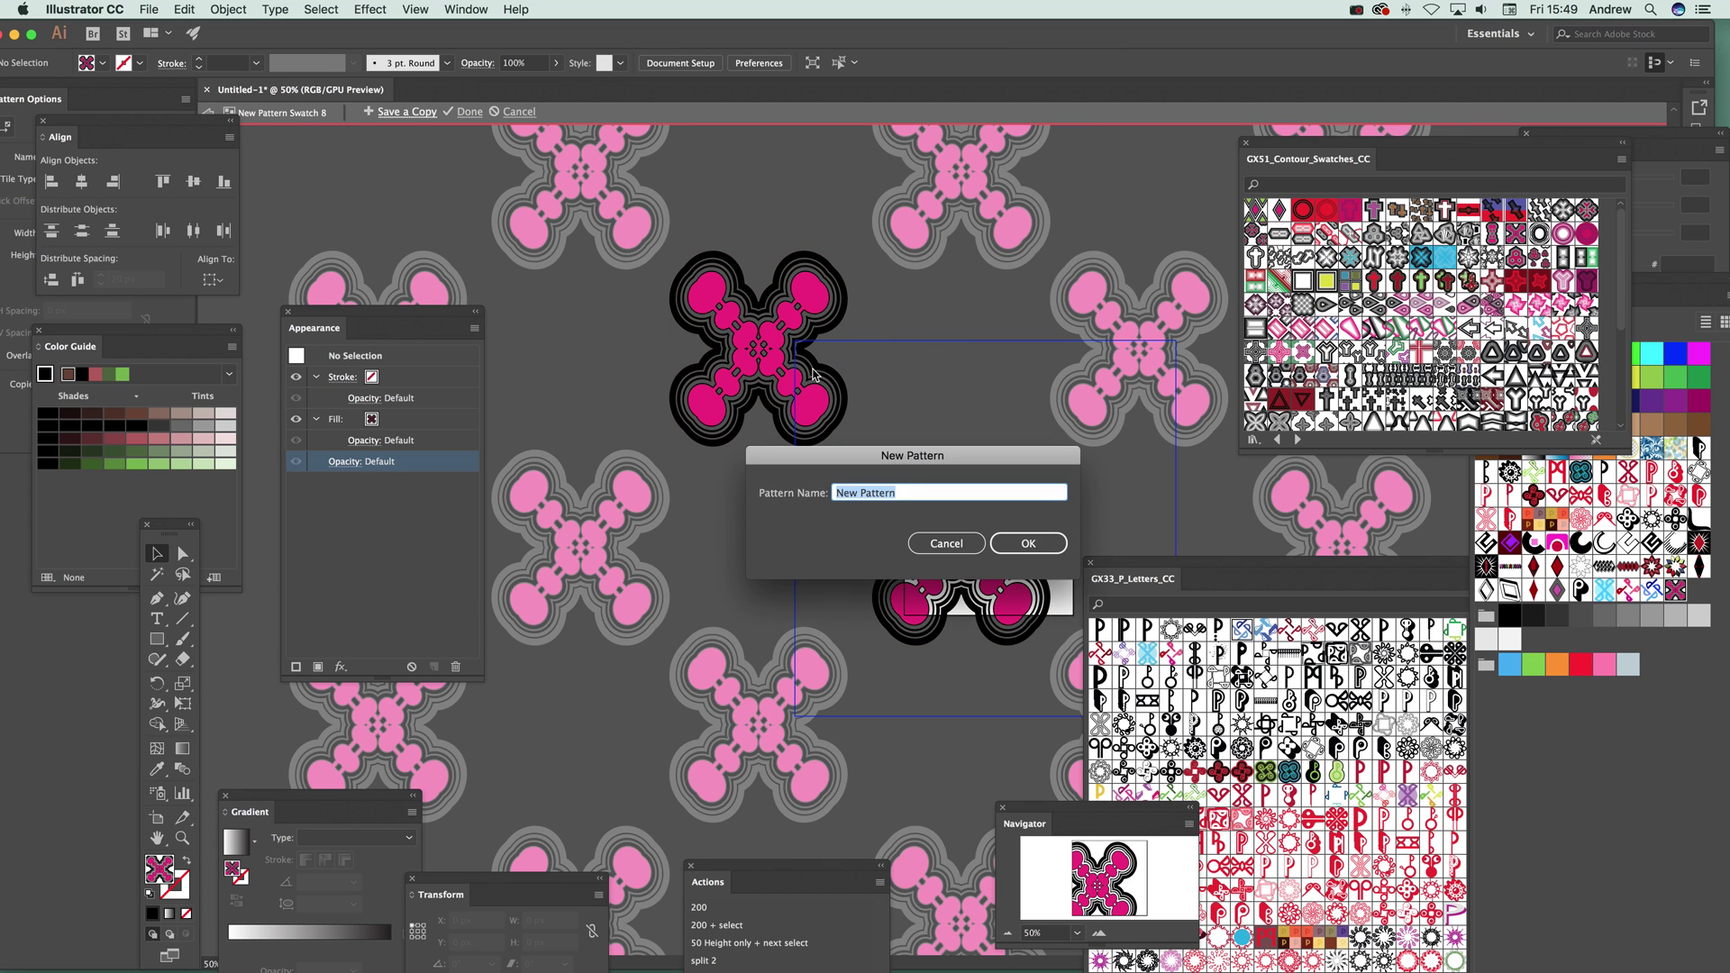
pyautogui.click(1050, 544)
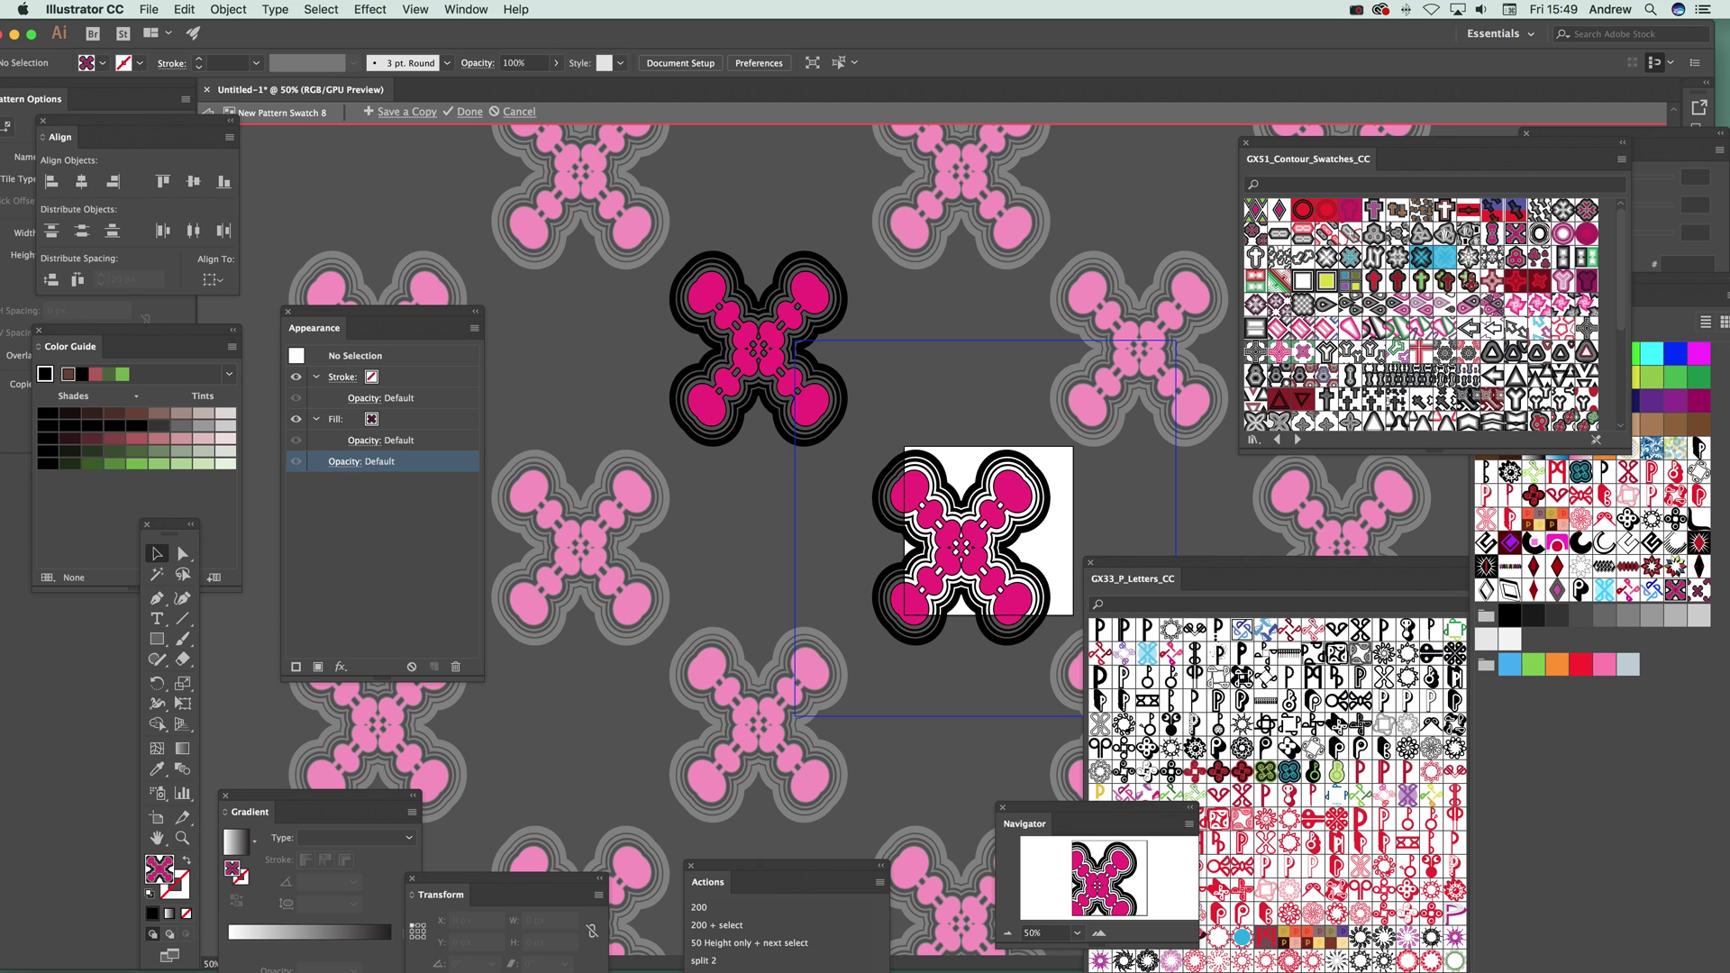
# Recolor the original X-shaped motif on the artboard with Recolor Artwork, changing its magenta shapes to brown and its white contour lines to red
pyautogui.click(124, 491)
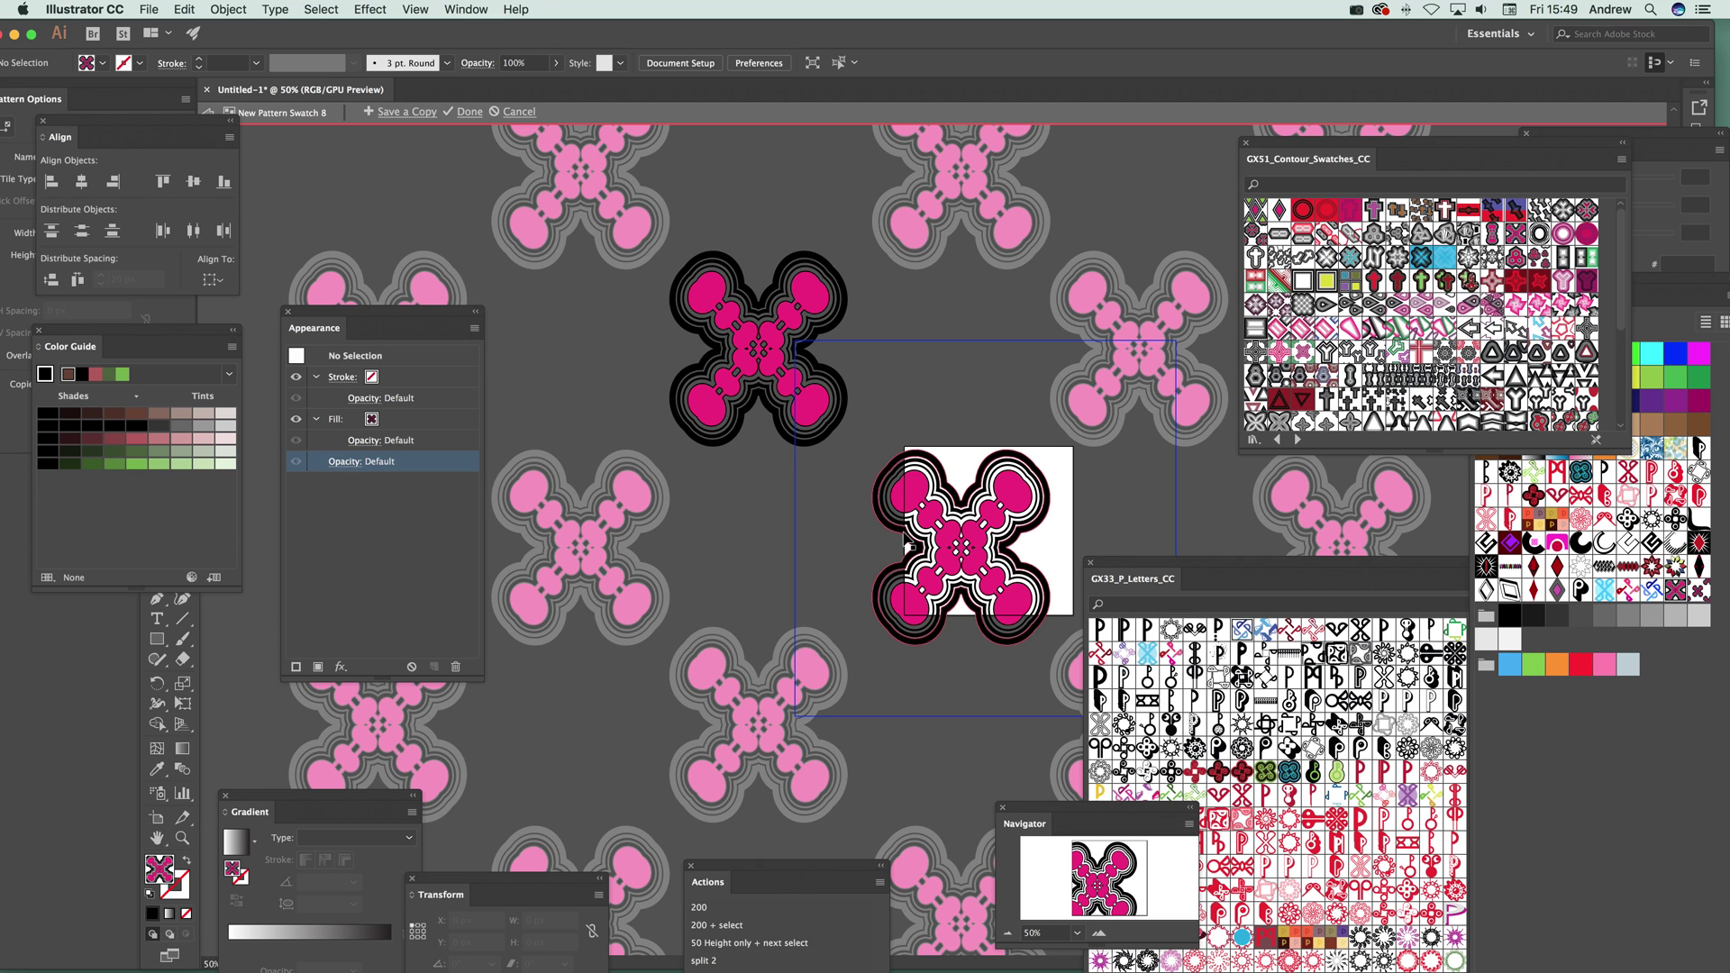
pyautogui.press('super+a')
pyautogui.click(191, 578)
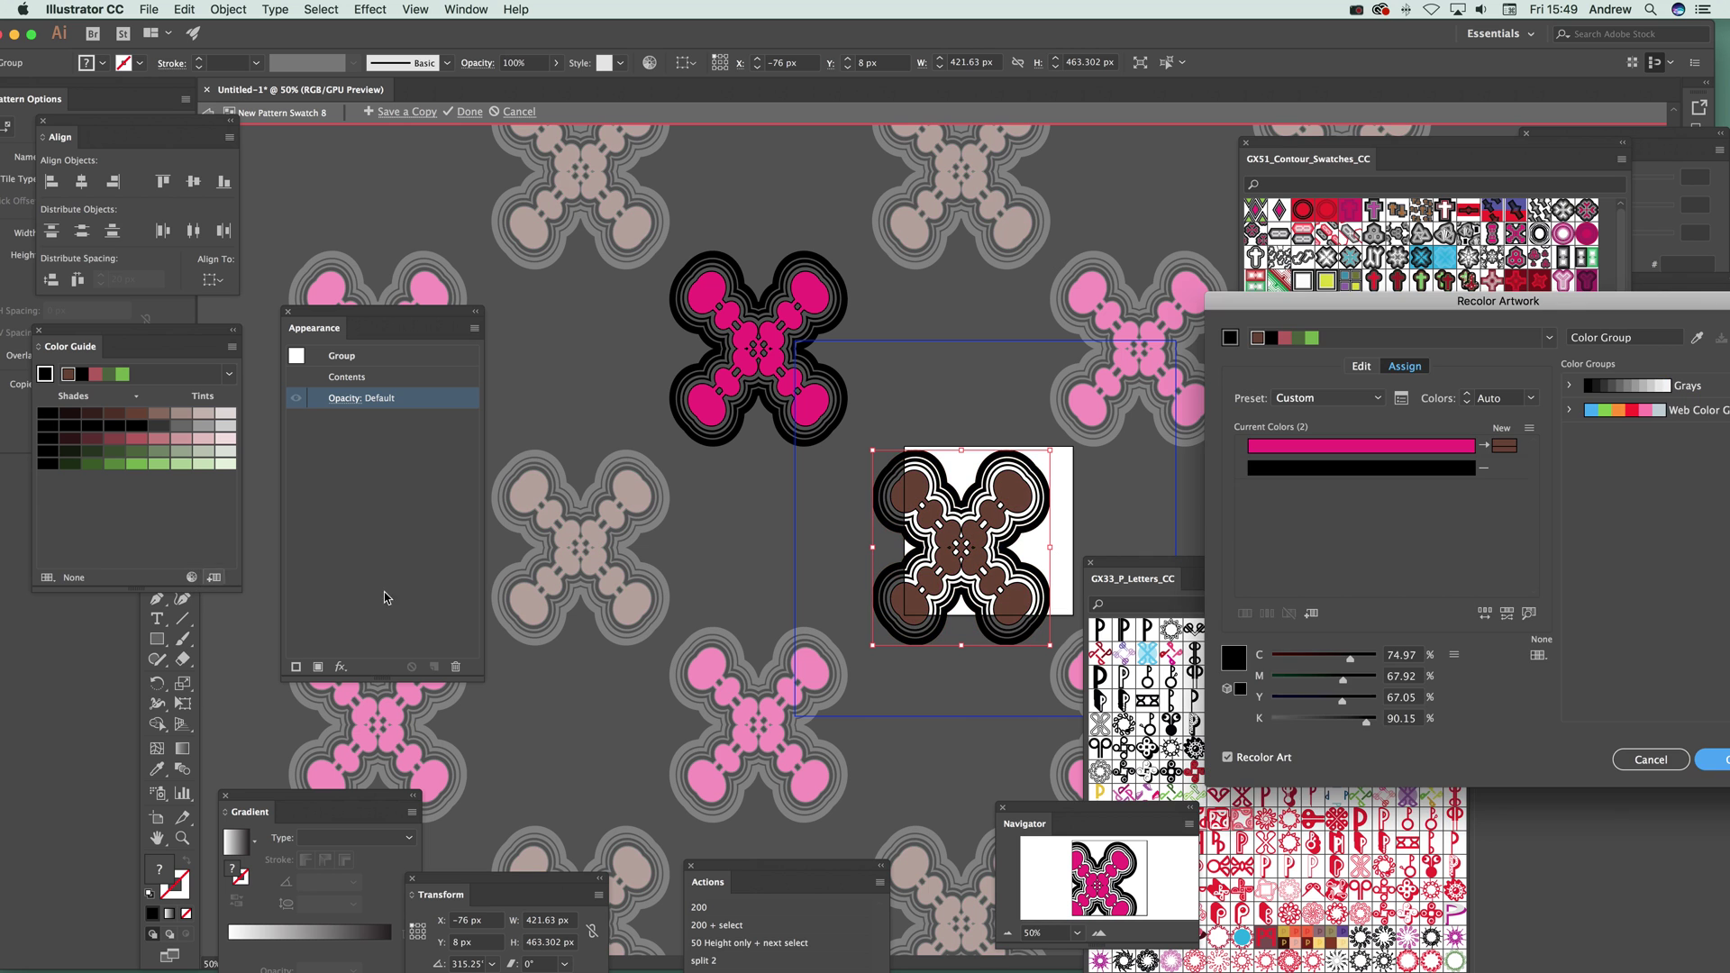
pyautogui.click(1703, 766)
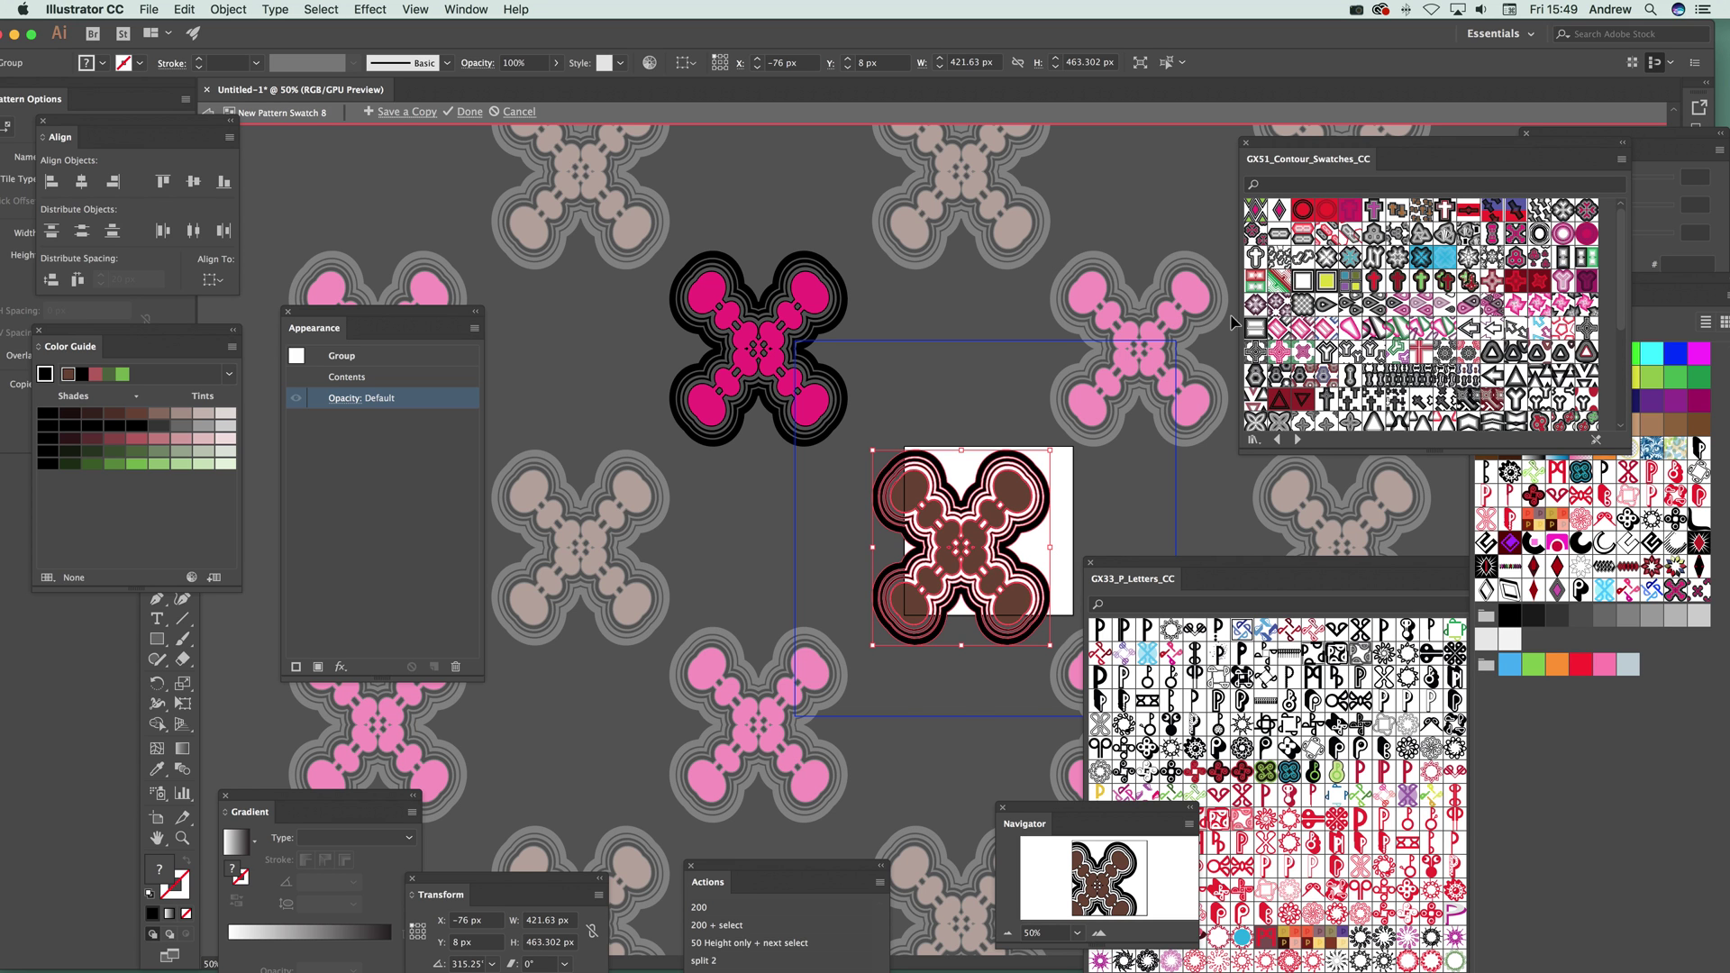
pyautogui.click(1356, 11)
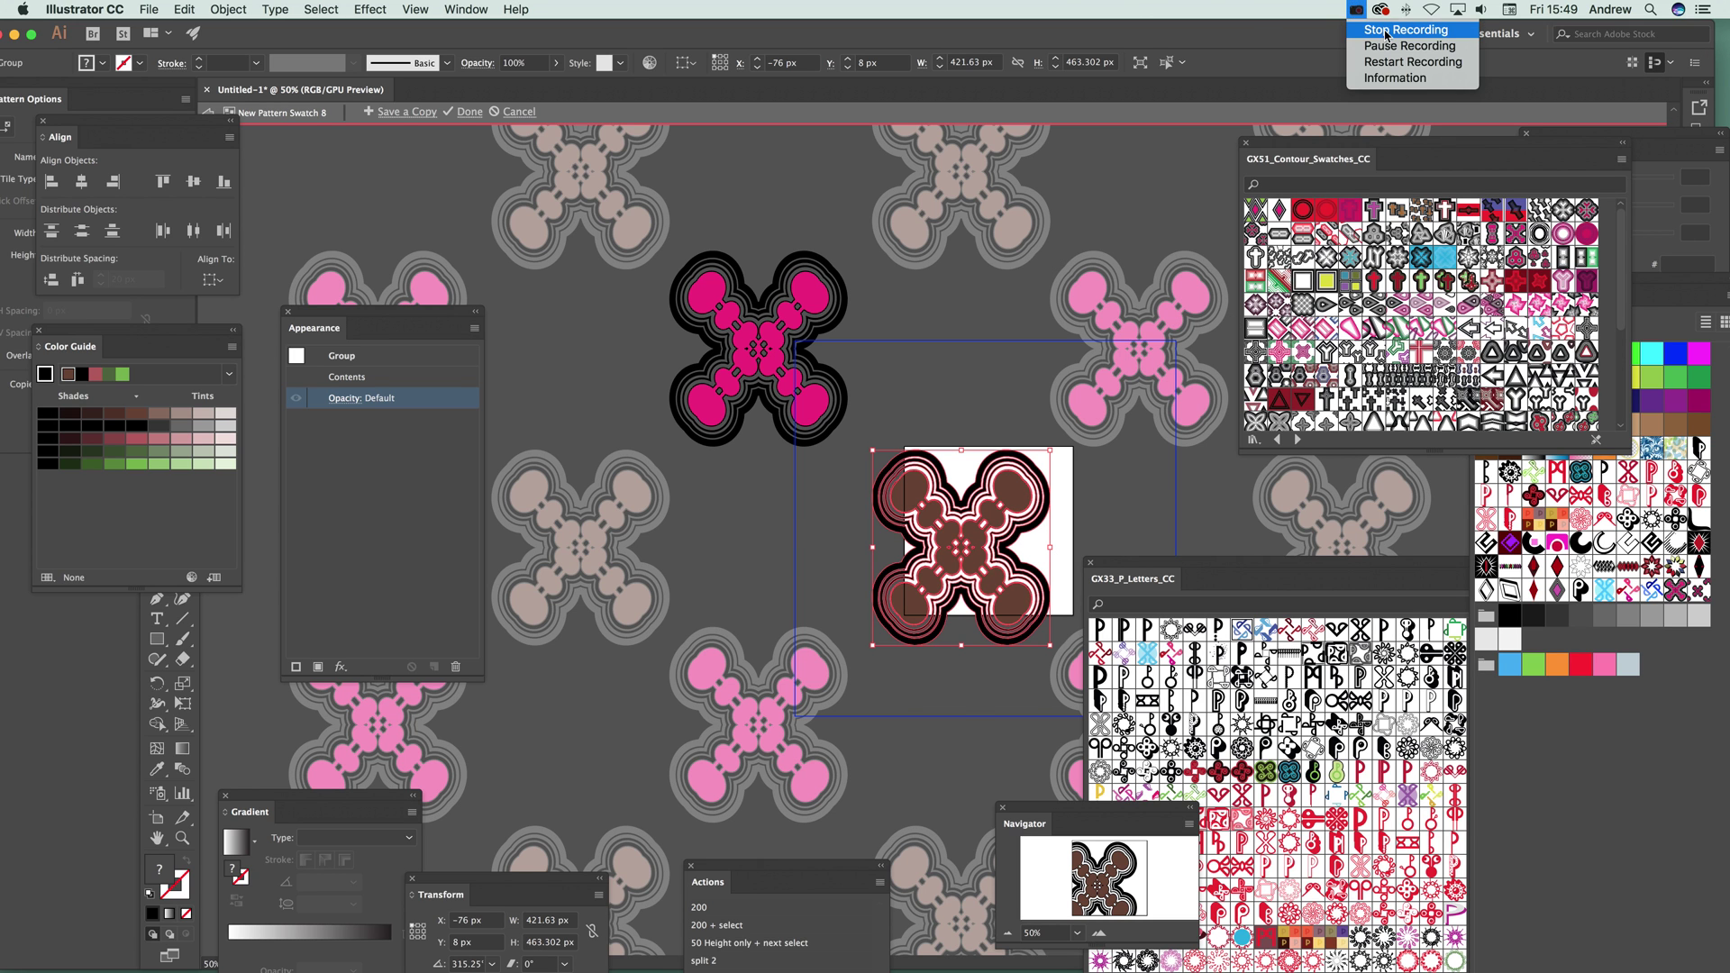